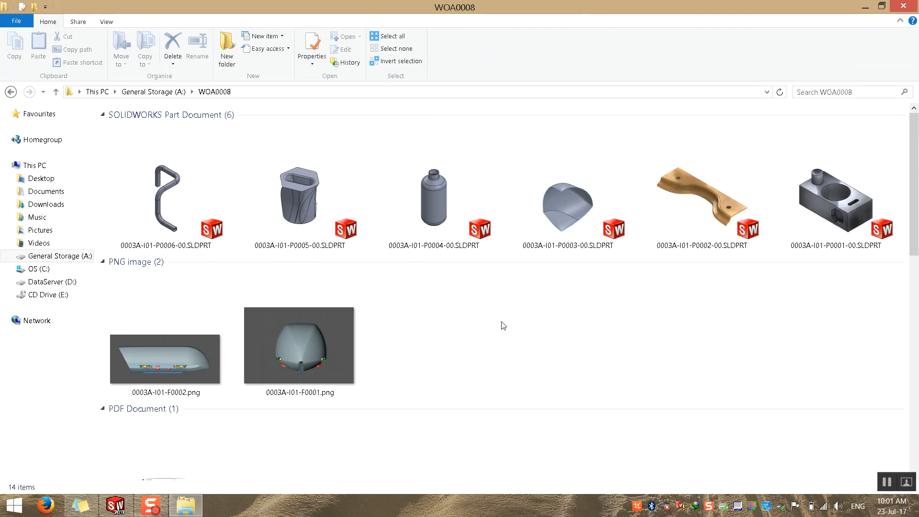
# Open the part file 0003A-I01-P0003-00.SLDPRT from the WOA0008 folder in SOLIDWORKS
pyautogui.click(526, 208)
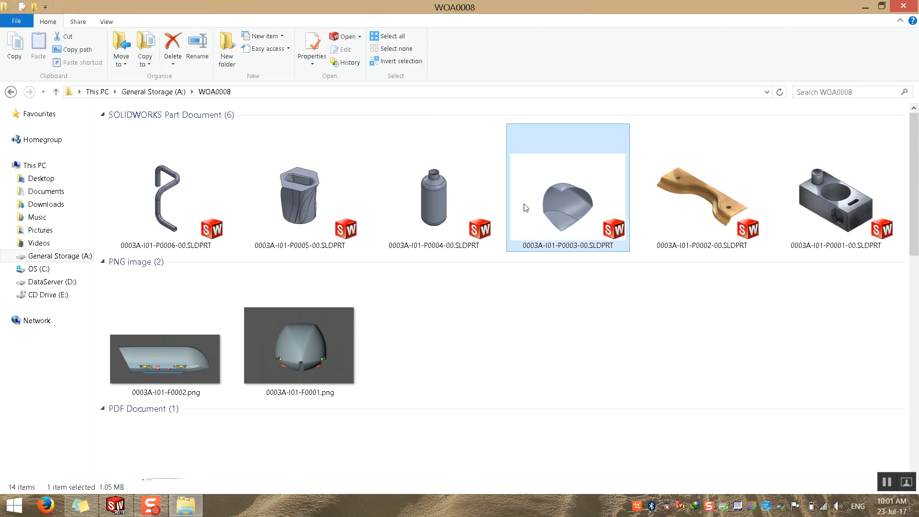
pyautogui.doubleClick(526, 207)
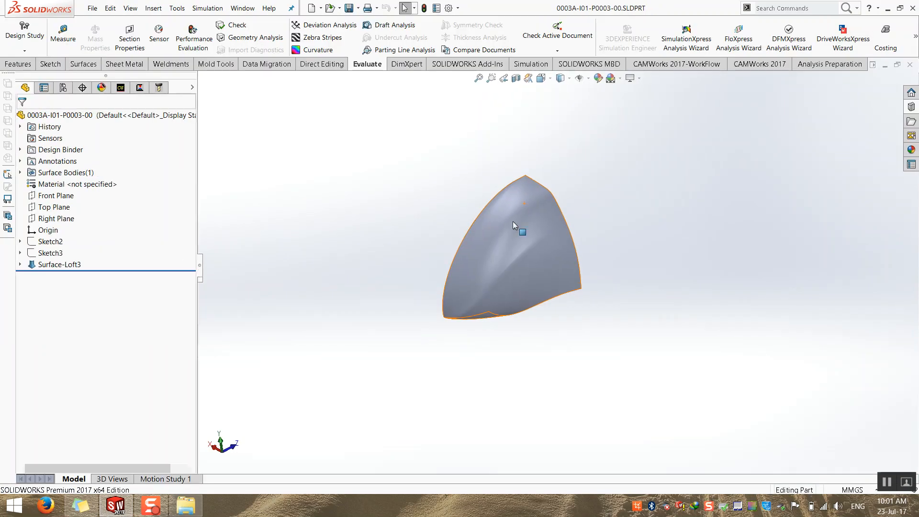
# Examine the overall shape of the lofted surface from several angles and zoom levels
pyautogui.moveTo(508, 262); pyautogui.dragTo(508, 320, button='middle')
pyautogui.scroll(-3, 549, 252)
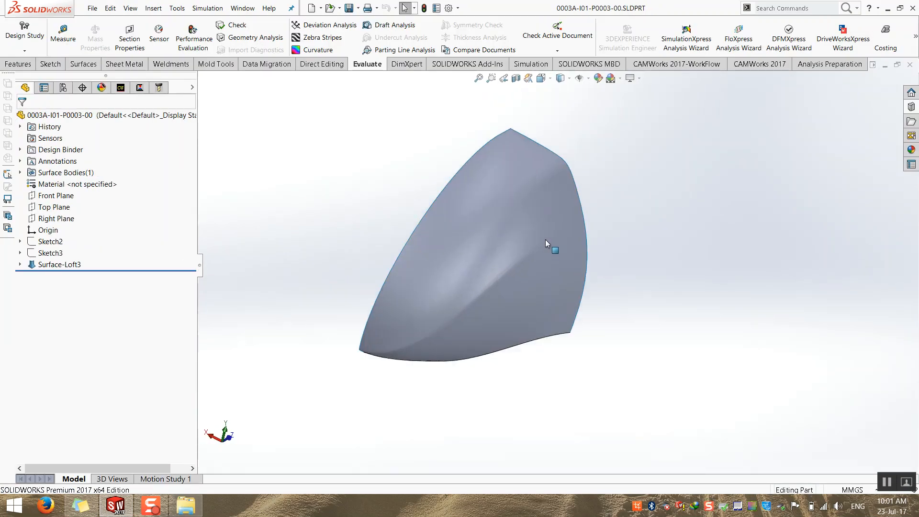
pyautogui.scroll(-2, 406, 198)
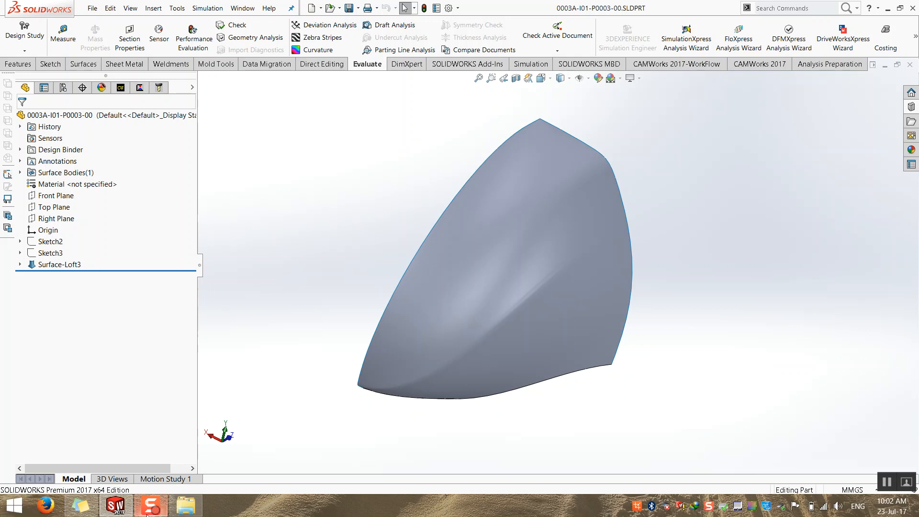
pyautogui.moveTo(457, 249); pyautogui.dragTo(471, 261, button='middle')
pyautogui.scroll(-5, 462, 263)
pyautogui.scroll(4, 464, 266)
pyautogui.scroll(-3, 562, 291)
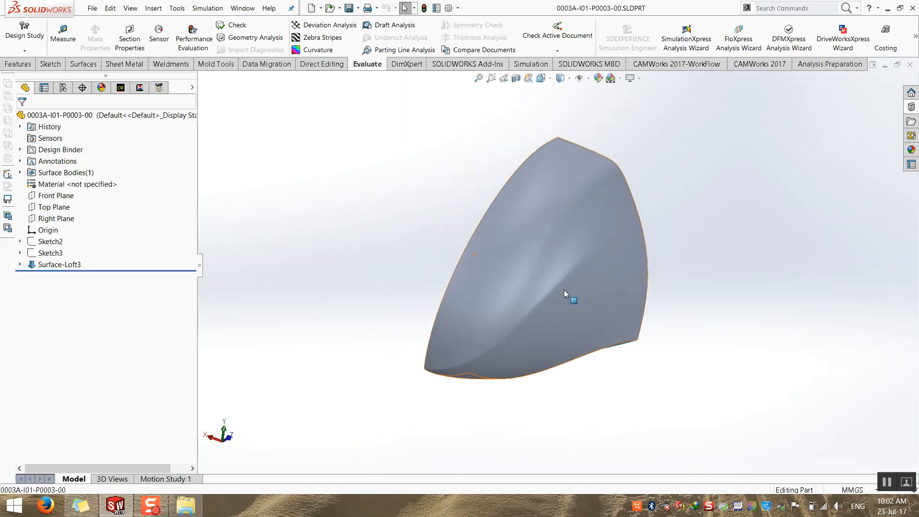
pyautogui.moveTo(558, 273); pyautogui.dragTo(557, 269, button='middle')
pyautogui.scroll(2, 554, 214)
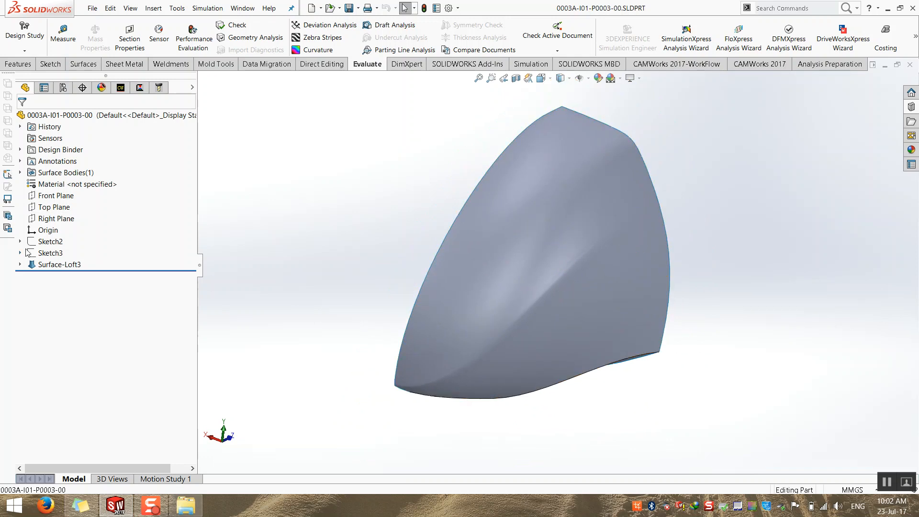
# Expand Sketch3 and Surface-Loft3 in the feature tree and highlight 3DSketch1 on the model
pyautogui.click(50, 252)
pyautogui.click(40, 234)
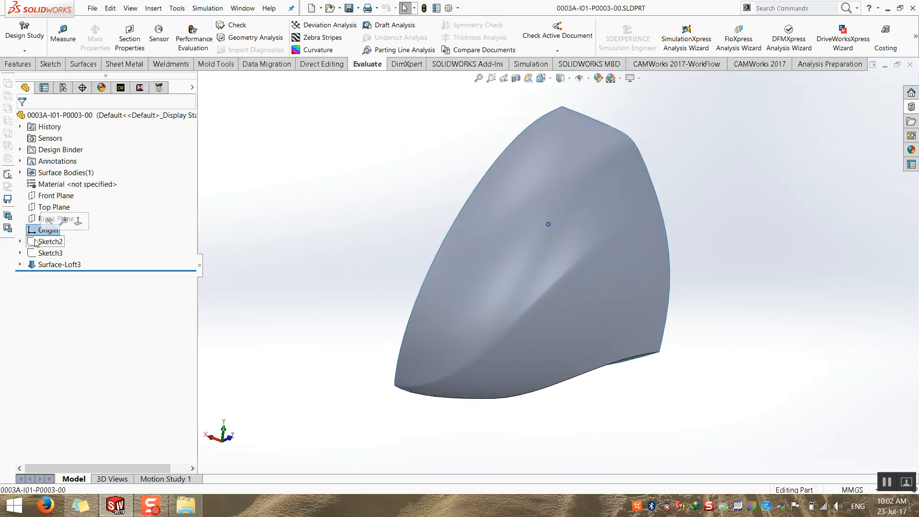
pyautogui.click(41, 241)
pyautogui.click(19, 253)
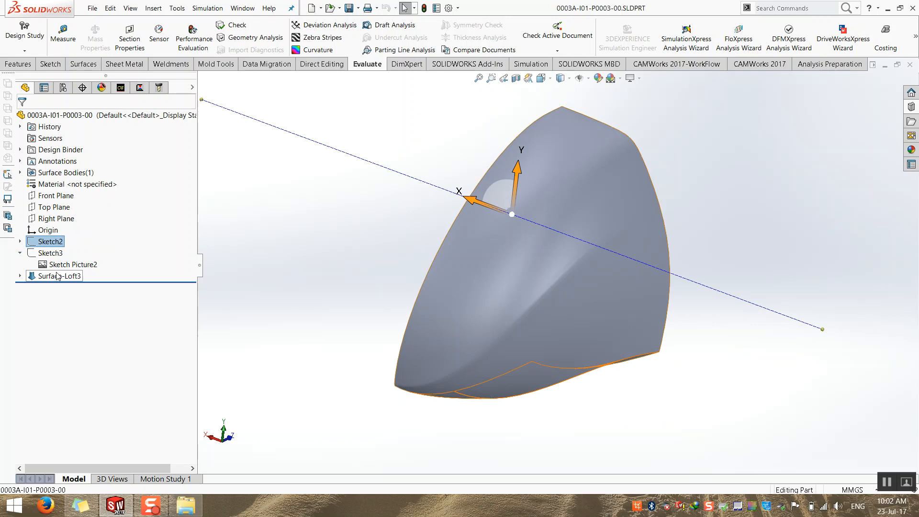
pyautogui.click(20, 276)
pyautogui.click(76, 310)
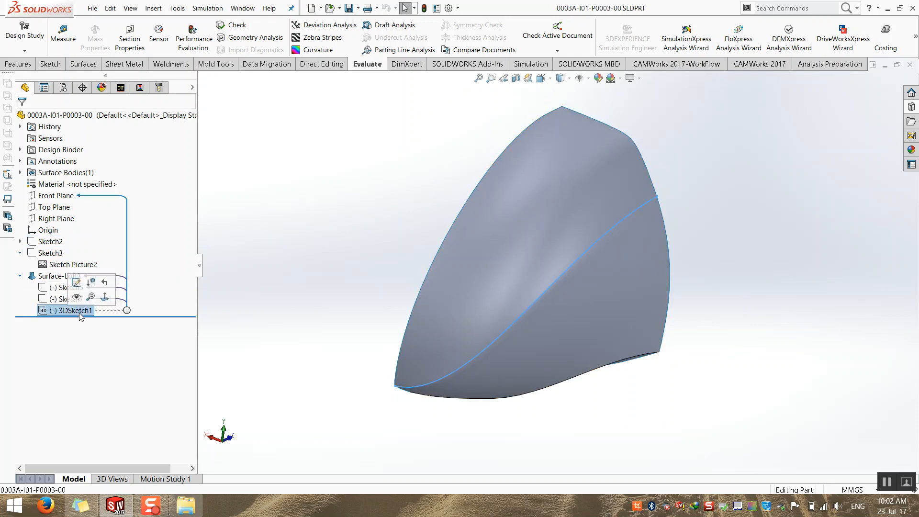
pyautogui.click(275, 238)
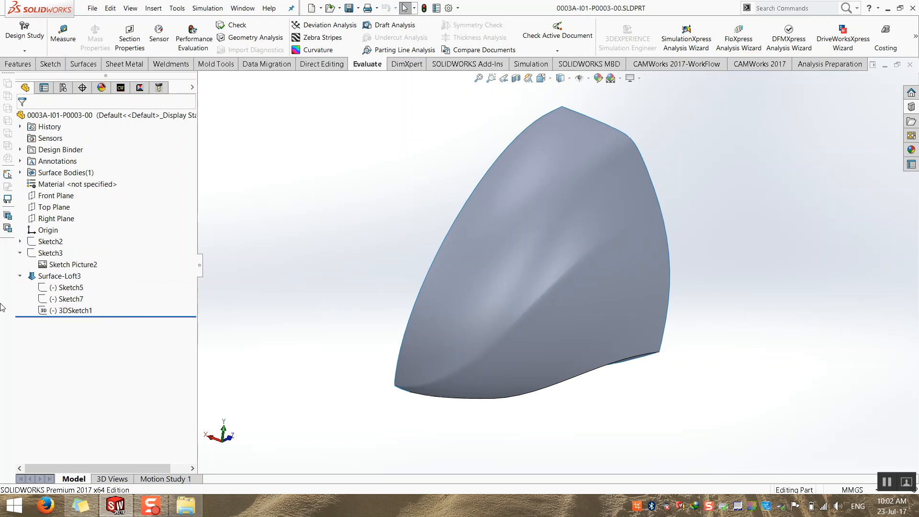
# Inspect where Sketch2, Sketch3 and the loft profile Sketch5 lie relative to the surface
pyautogui.rightClick(61, 314)
pyautogui.click(278, 245)
pyautogui.click(48, 242)
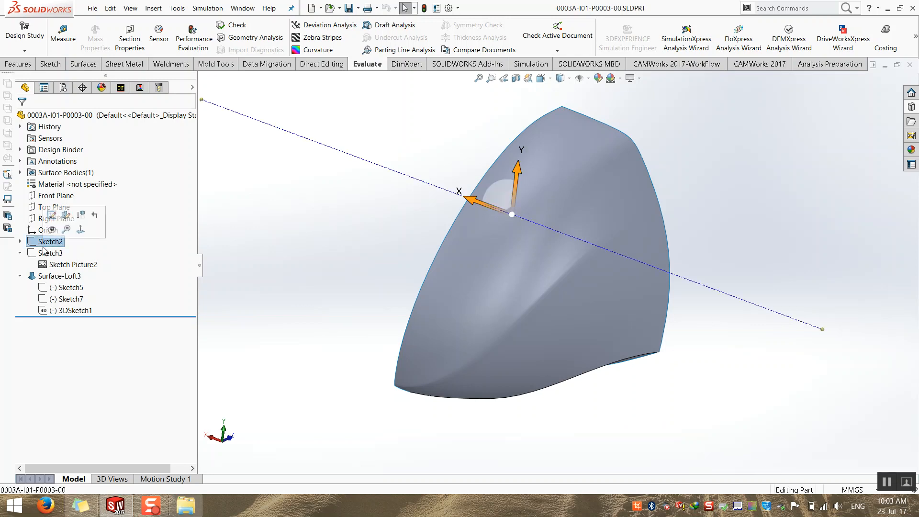
pyautogui.click(42, 254)
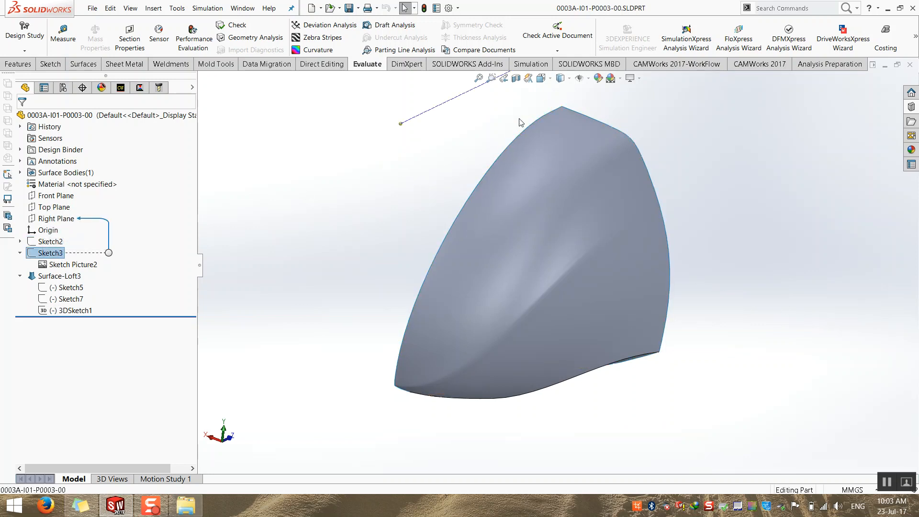
pyautogui.click(520, 121)
pyautogui.click(67, 287)
pyautogui.moveTo(356, 343)
pyautogui.mouseDown(button='middle')
pyautogui.moveTo(156, 369)
pyautogui.moveTo(64, 287)
pyautogui.mouseUp(button='middle')
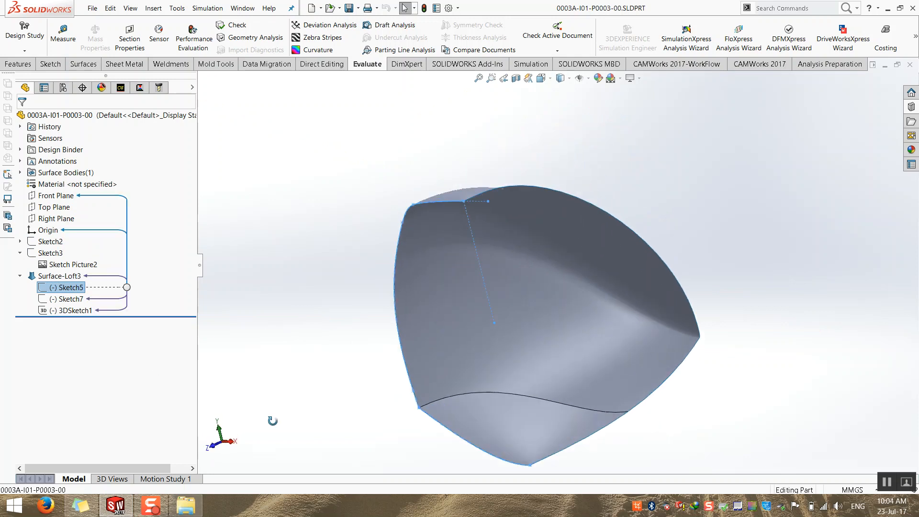
# Hide the Surface-Loft3 body and show its profile Sketch5 on its own
pyautogui.rightClick(67, 287)
pyautogui.rightClick(60, 276)
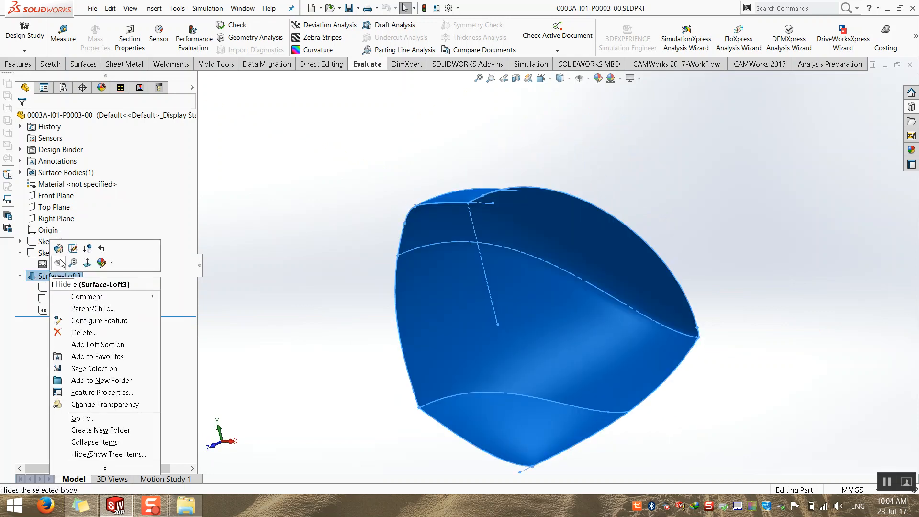
pyautogui.click(62, 266)
pyautogui.rightClick(66, 290)
pyautogui.click(74, 276)
pyautogui.moveTo(317, 362); pyautogui.dragTo(423, 327, button='middle')
pyautogui.scroll(-3, 423, 371)
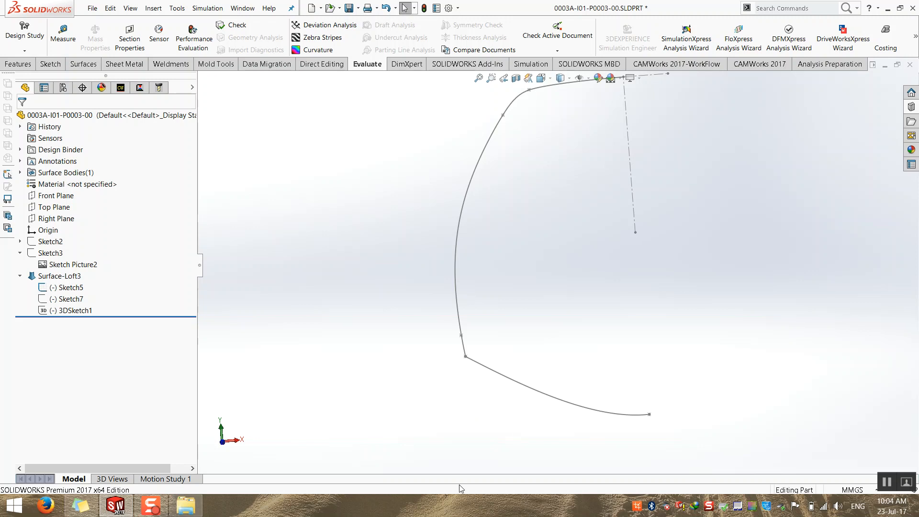
# Show the Surface-Loft3 body again and hide its profile Sketch5
pyautogui.rightClick(34, 275)
pyautogui.rightClick(34, 275)
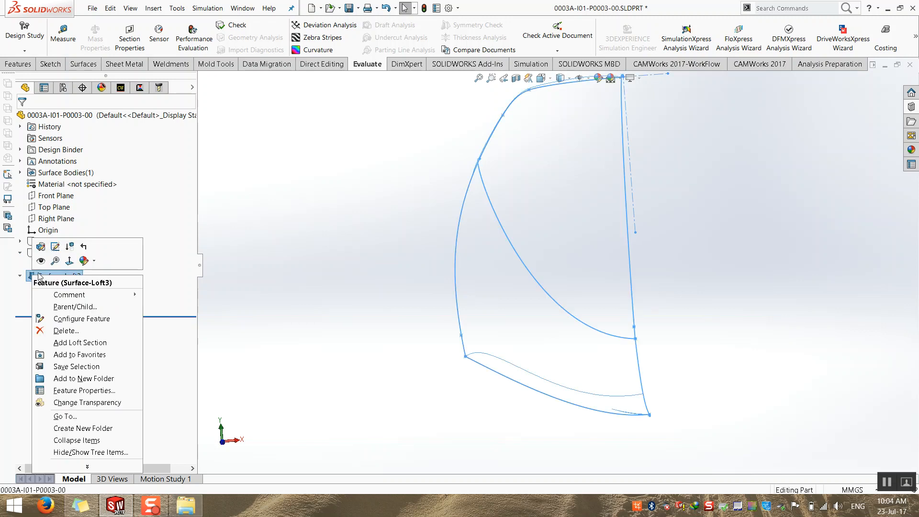
pyautogui.click(41, 262)
pyautogui.scroll(2, 358, 276)
pyautogui.moveTo(358, 276); pyautogui.dragTo(455, 228, button='middle')
pyautogui.scroll(-1, 509, 208)
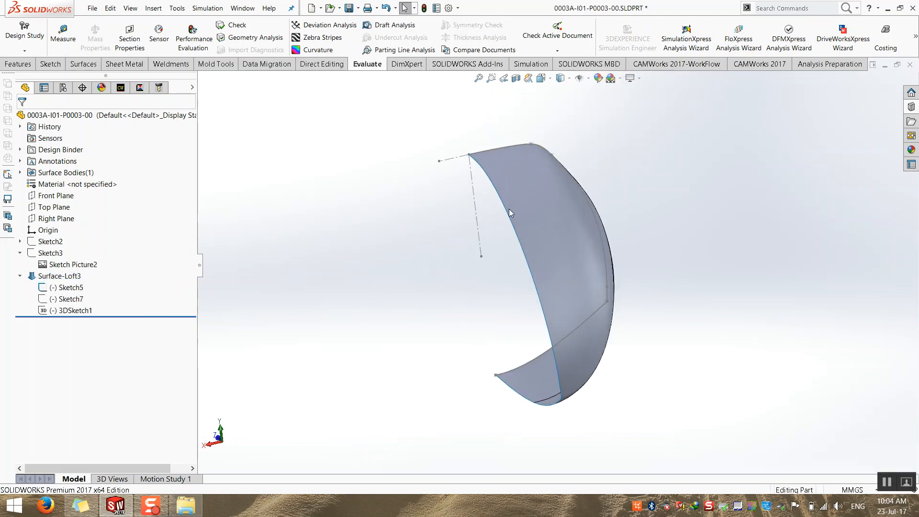
pyautogui.rightClick(478, 205)
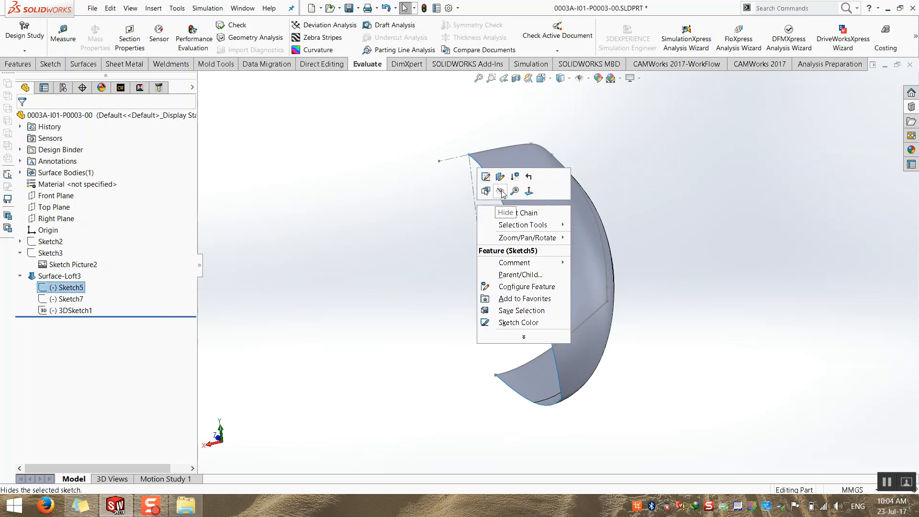
pyautogui.click(488, 201)
pyautogui.moveTo(377, 247); pyautogui.dragTo(401, 242, button='middle')
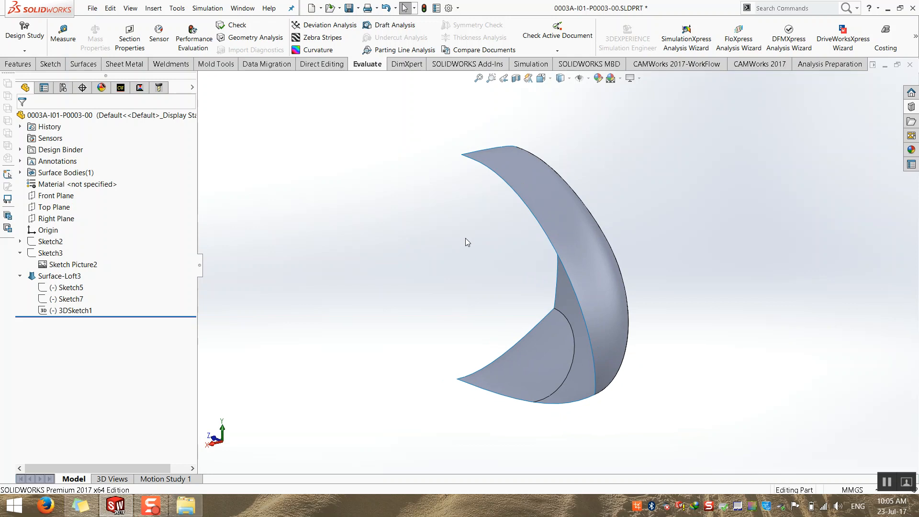
pyautogui.moveTo(501, 198)
pyautogui.mouseDown(button='middle')
pyautogui.moveTo(500, 238)
pyautogui.moveTo(496, 210)
pyautogui.mouseUp(button='middle')
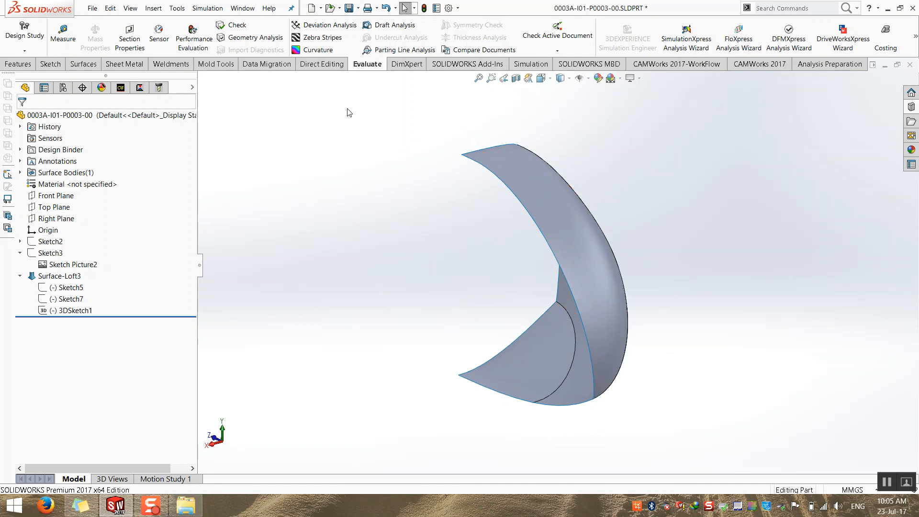
# Mirror the Surface-Loft3 surface body about the Right Plane
pyautogui.click(18, 63)
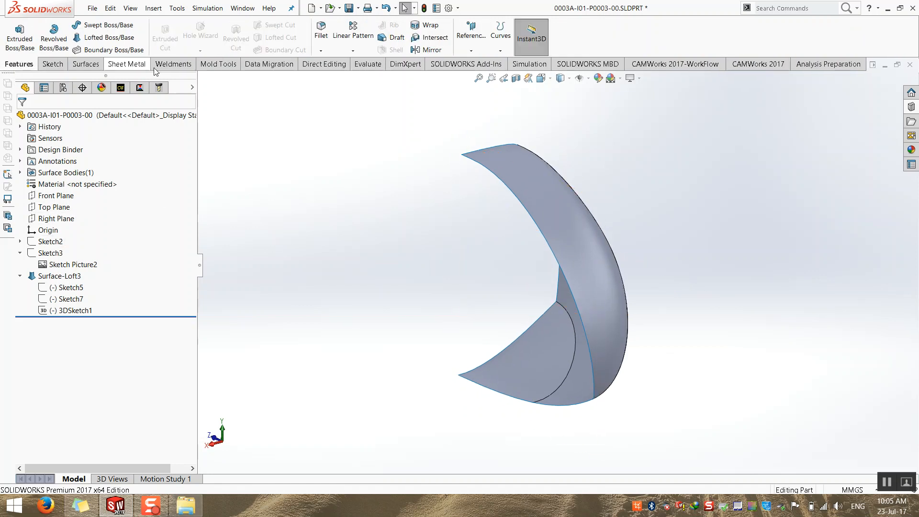
pyautogui.click(353, 50)
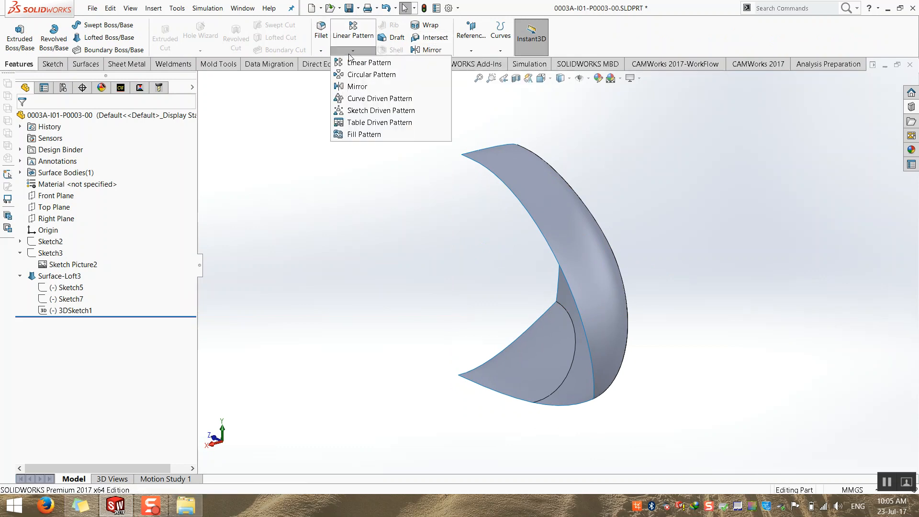
pyautogui.click(354, 87)
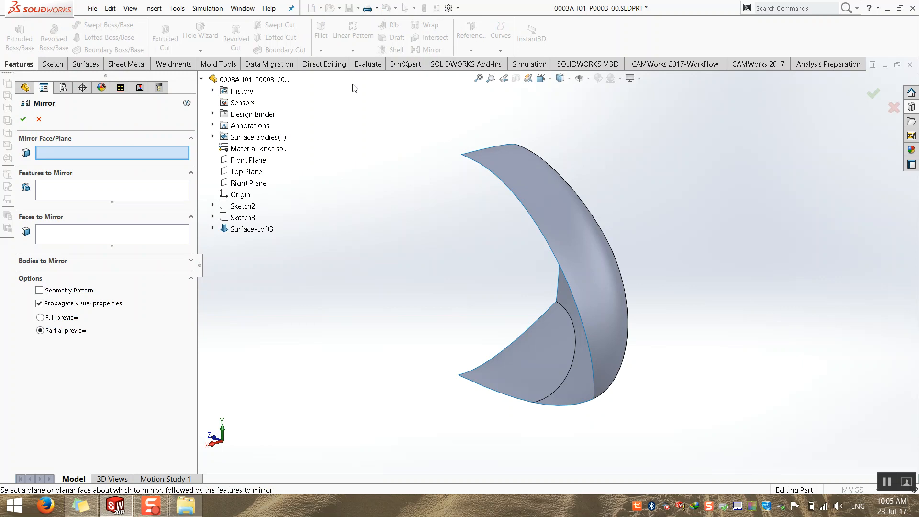
pyautogui.click(245, 183)
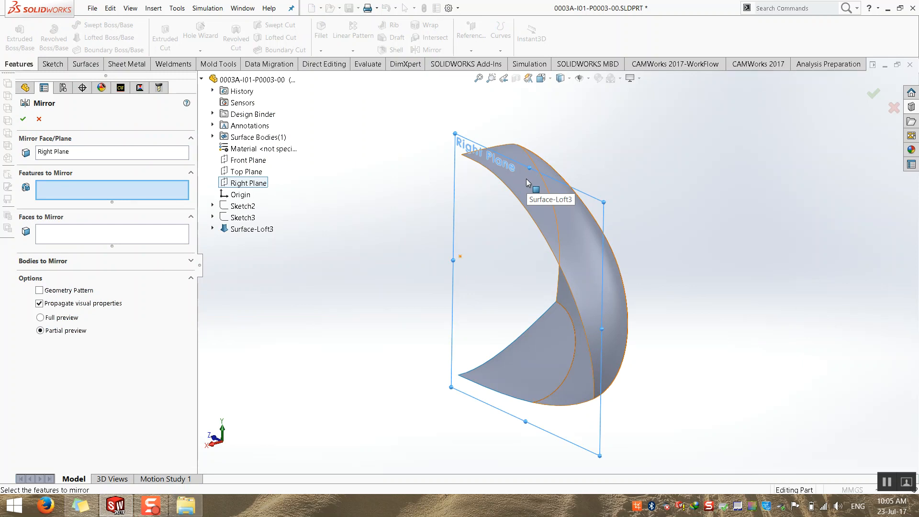
pyautogui.moveTo(682, 277); pyautogui.dragTo(607, 223, button='middle')
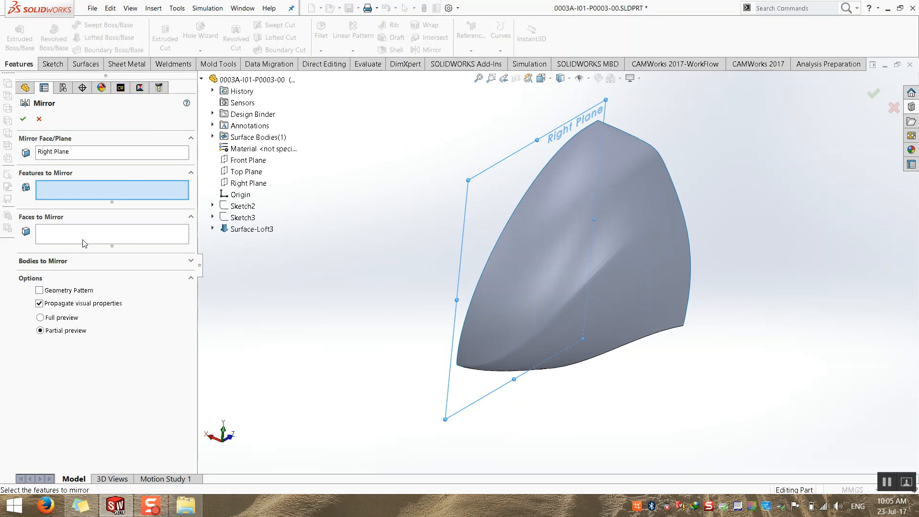
pyautogui.click(73, 264)
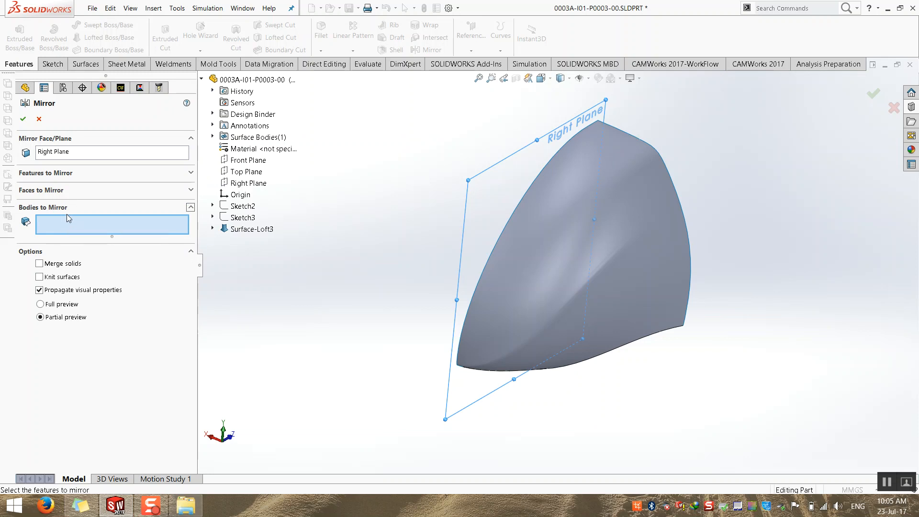
pyautogui.click(512, 283)
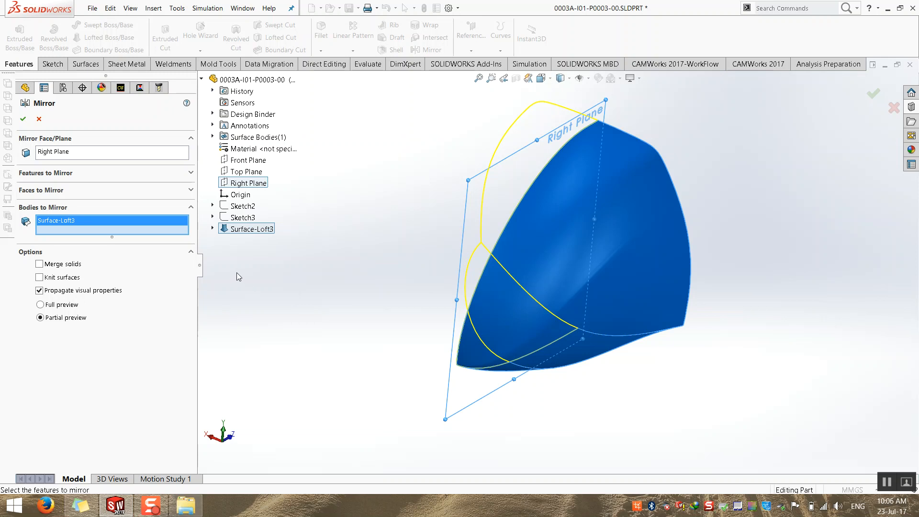
pyautogui.click(23, 120)
# Inspect the mirrored surface from several sides and collapse the Surface-Loft3 and Sketch3 entries in the feature tree
pyautogui.moveTo(322, 350); pyautogui.dragTo(306, 287, button='middle')
pyautogui.moveTo(203, 313); pyautogui.dragTo(90, 283, button='middle')
pyautogui.click(20, 276)
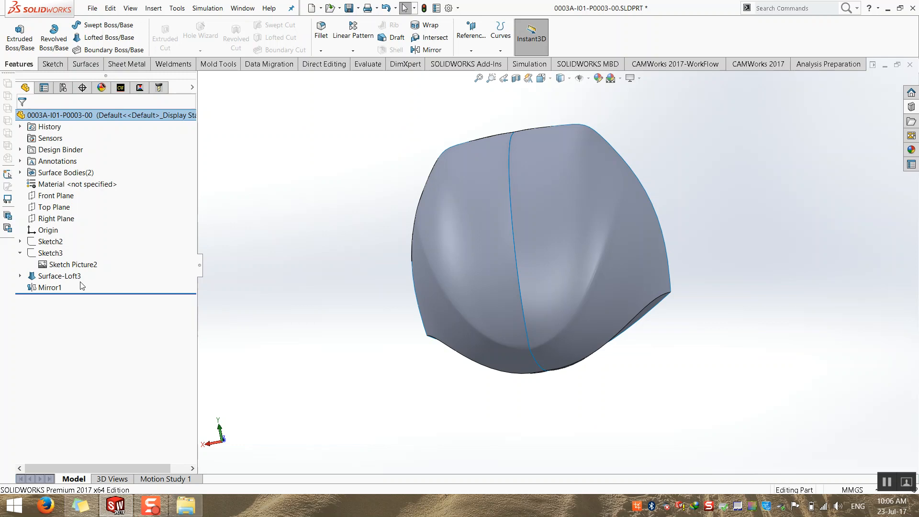
pyautogui.press('Right')
pyautogui.press('Right')
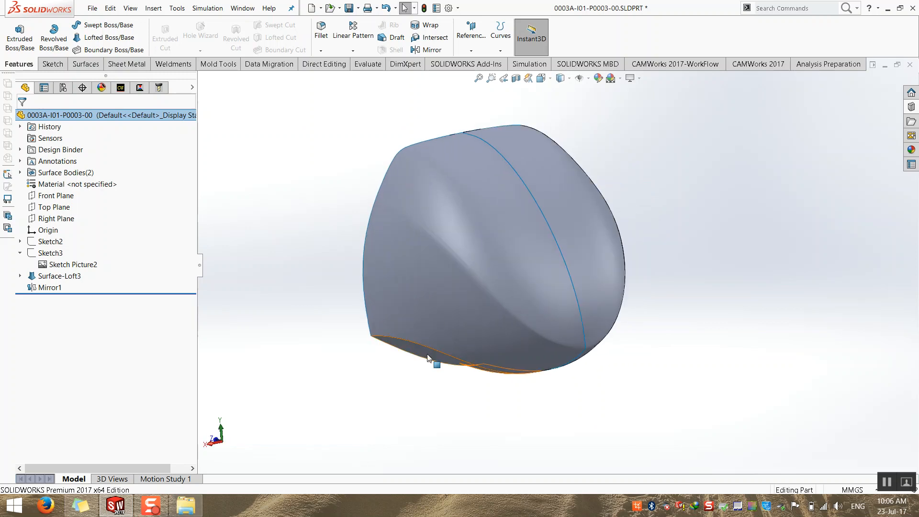
pyautogui.click(20, 254)
pyautogui.press('Right')
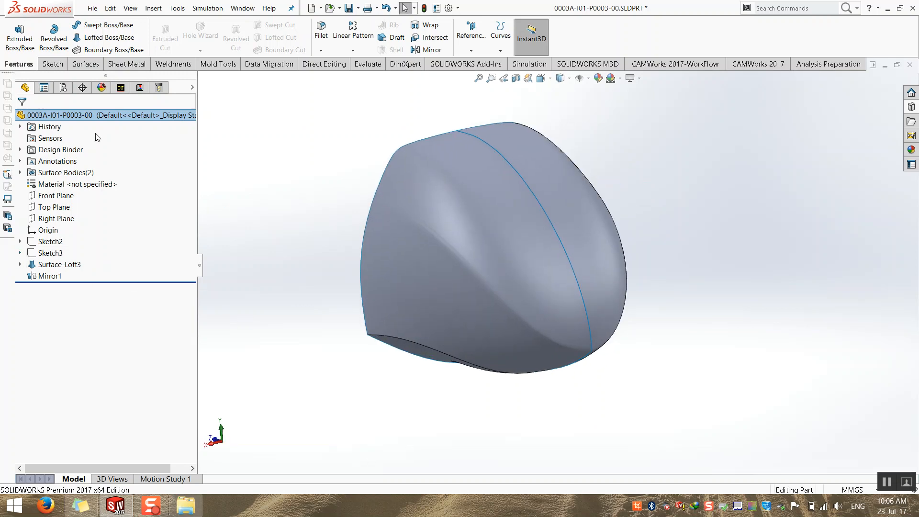
pyautogui.click(54, 65)
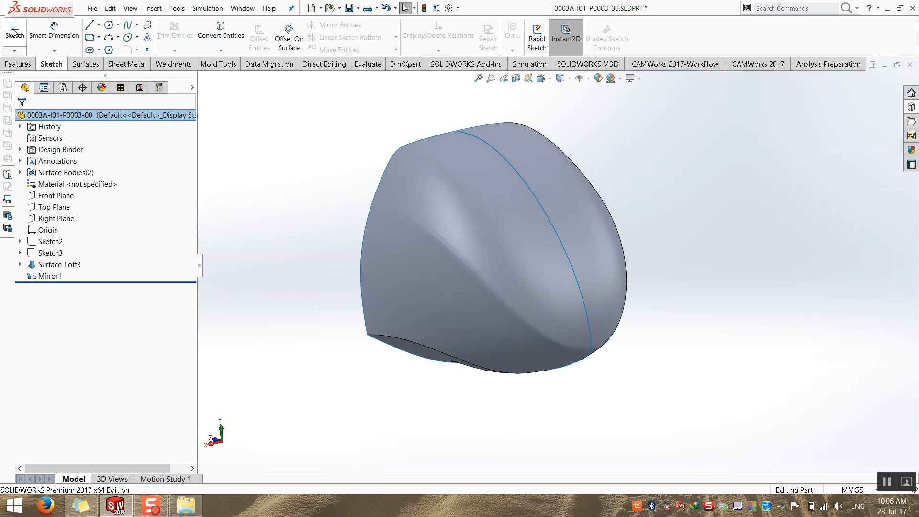
pyautogui.click(21, 67)
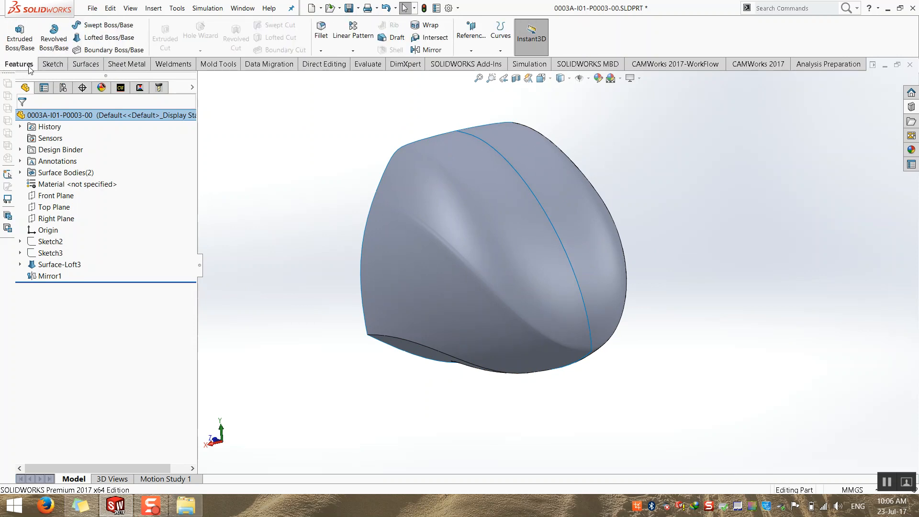
pyautogui.click(53, 63)
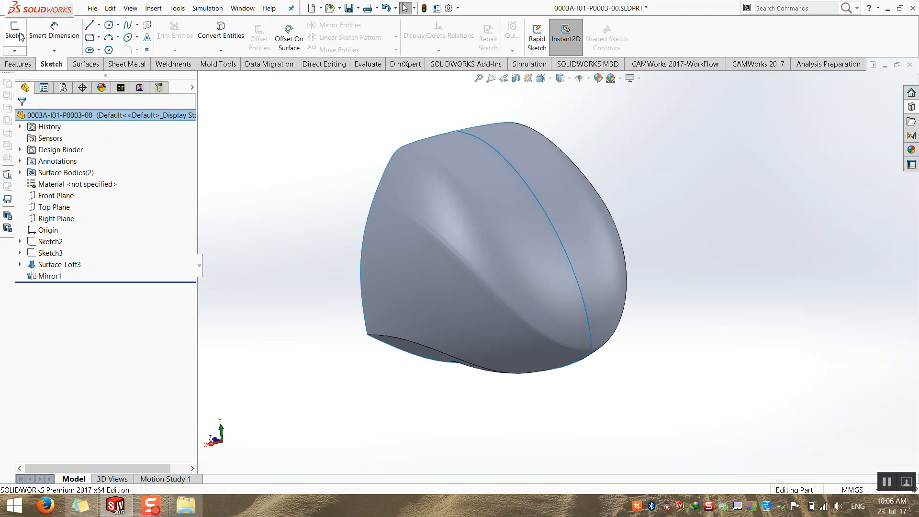
pyautogui.click(14, 33)
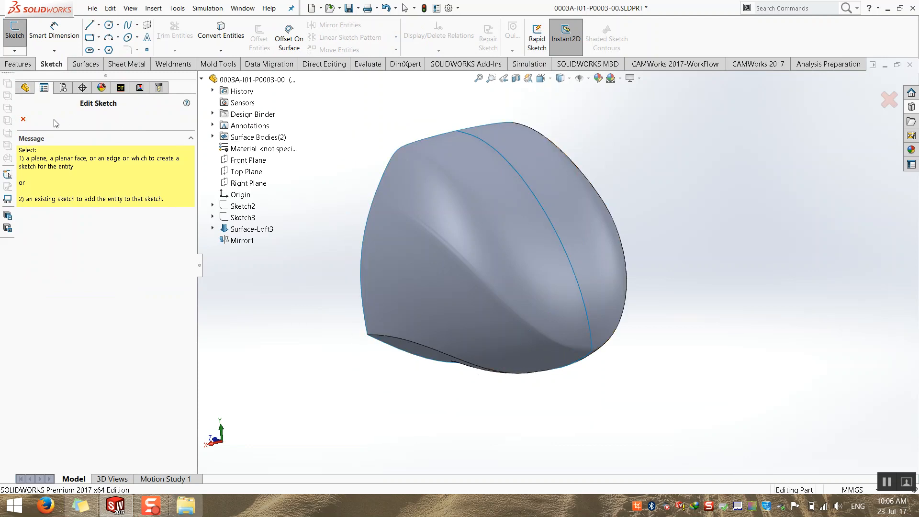
pyautogui.press('Escape')
# Roll the model back to just before the Mirror1 feature
pyautogui.moveTo(146, 282); pyautogui.dragTo(149, 271)
pyautogui.moveTo(311, 266); pyautogui.dragTo(287, 273, button='middle')
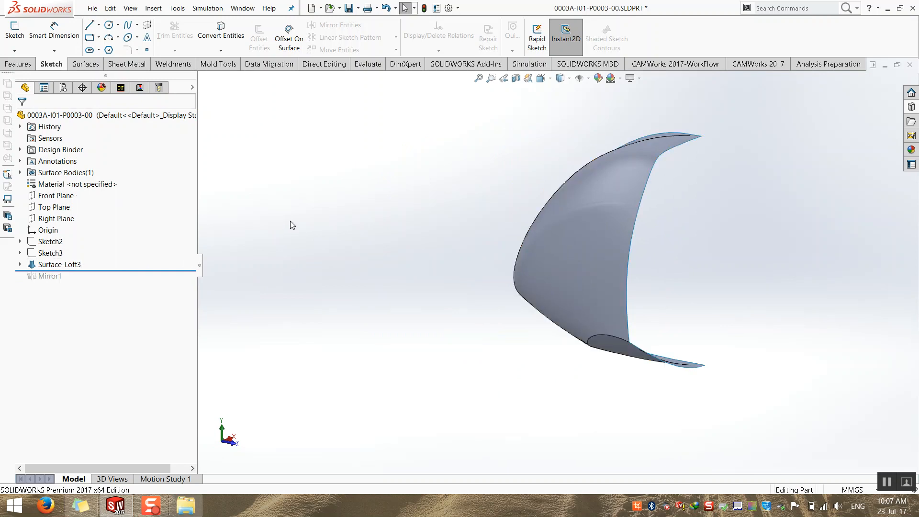
# Sketch a circle on the Right Plane over the middle of the half surface and exit the sketch
pyautogui.moveTo(297, 240); pyautogui.dragTo(293, 263, button='middle')
pyautogui.click(14, 31)
pyautogui.click(201, 79)
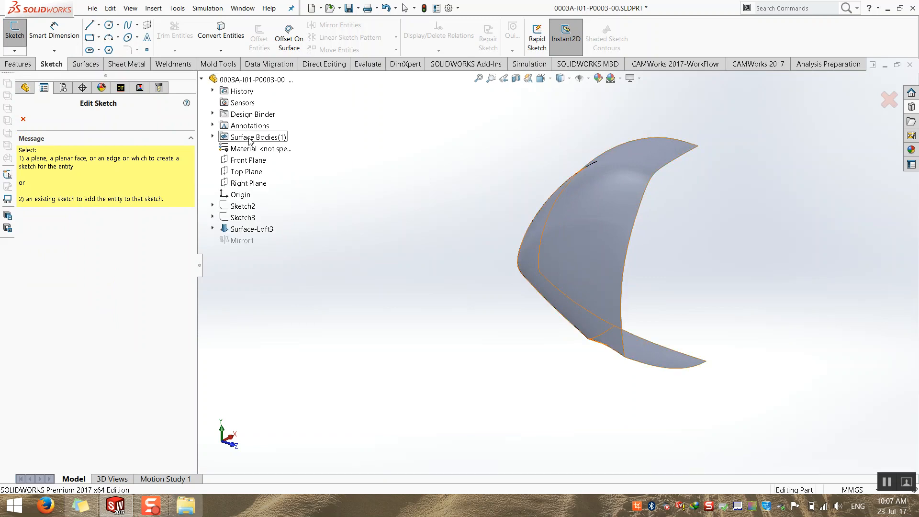
pyautogui.click(246, 183)
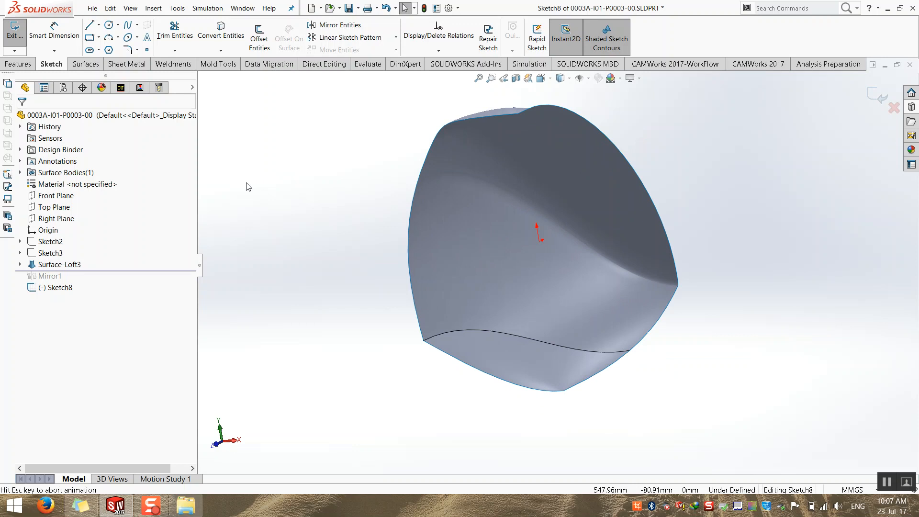
pyautogui.click(109, 24)
pyautogui.click(511, 273)
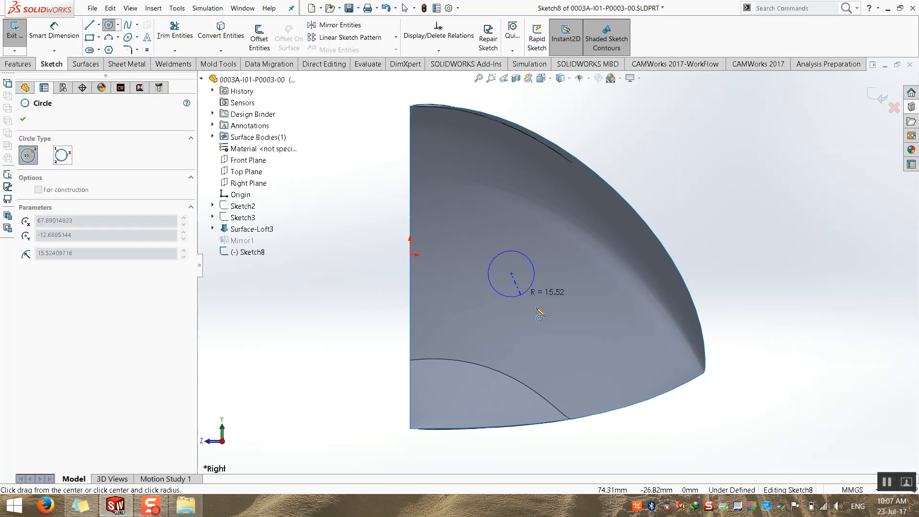
pyautogui.click(550, 312)
pyautogui.click(878, 96)
# Trim the Surface-Loft3 body with the circle sketch in a standard trim, removing the region inside the circle
pyautogui.moveTo(693, 233)
pyautogui.mouseDown(button='middle')
pyautogui.moveTo(663, 240)
pyautogui.moveTo(653, 307)
pyautogui.mouseUp(button='middle')
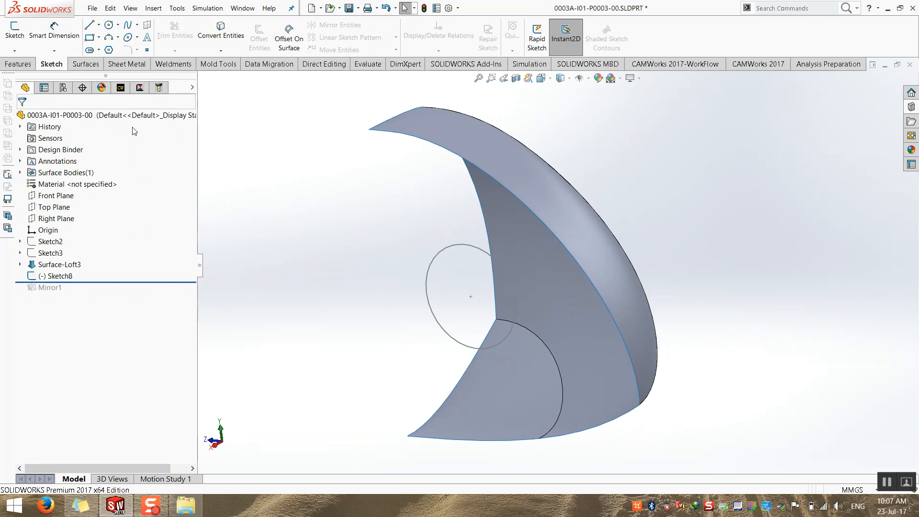
pyautogui.click(18, 64)
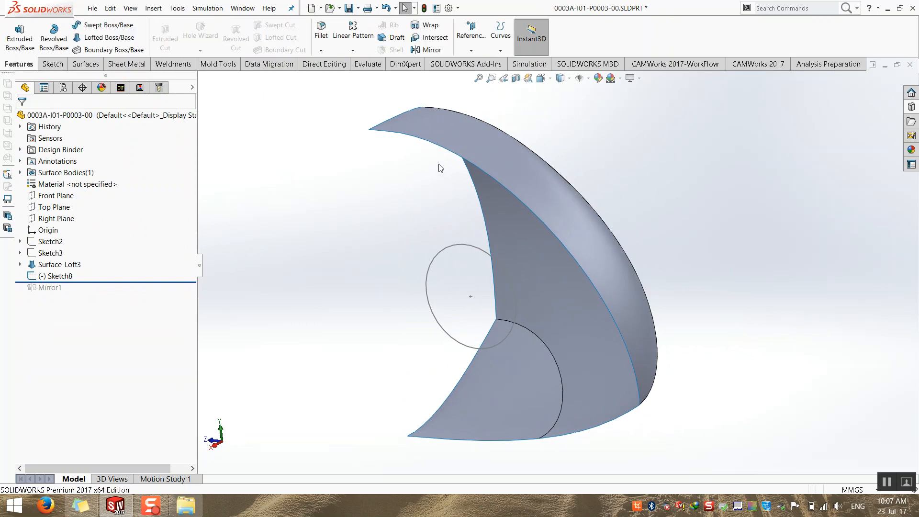
pyautogui.click(93, 66)
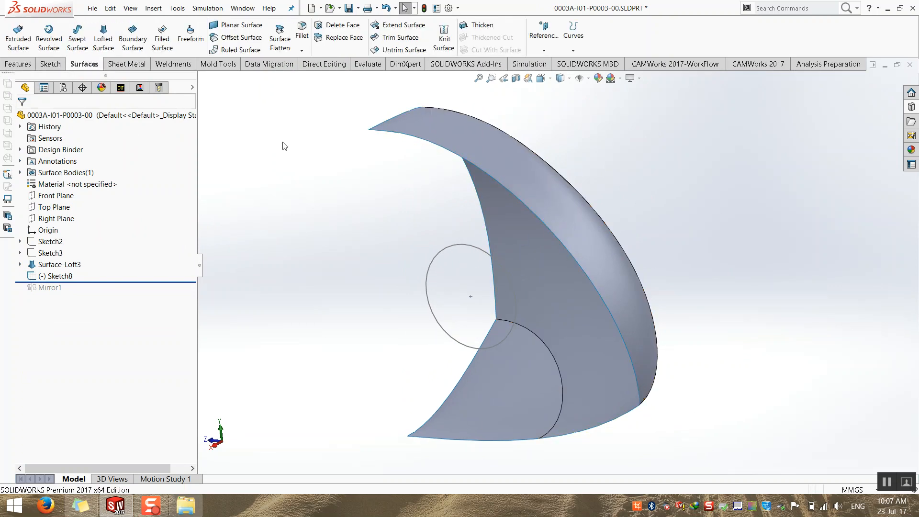
pyautogui.moveTo(342, 255); pyautogui.dragTo(420, 272, button='middle')
pyautogui.moveTo(431, 233); pyautogui.dragTo(438, 188, button='middle')
pyautogui.click(405, 38)
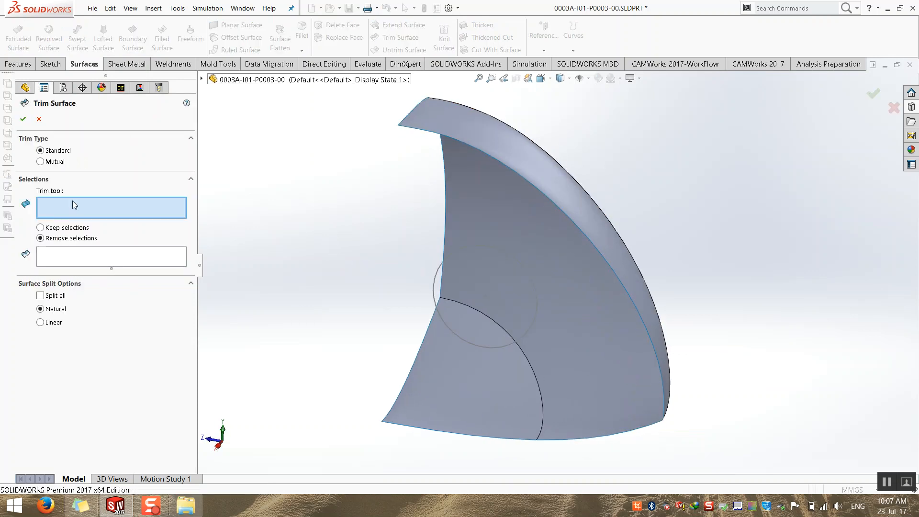
pyautogui.click(501, 208)
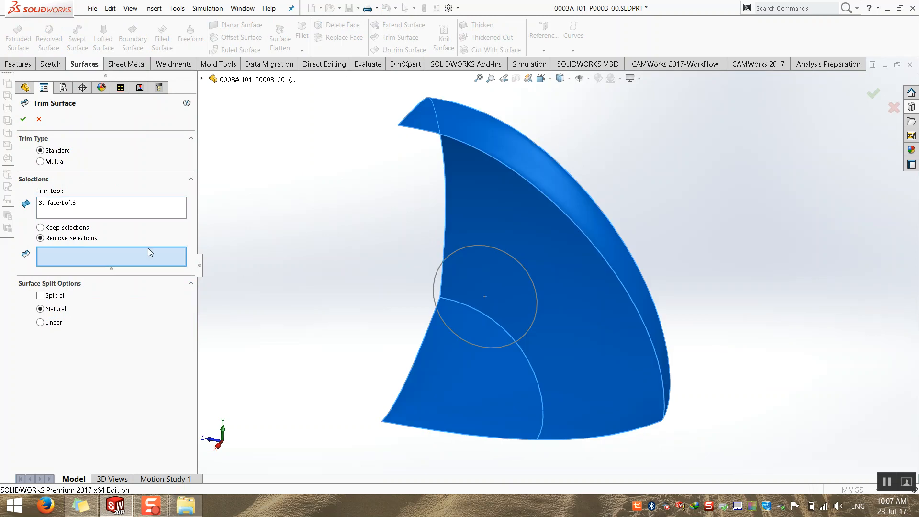
pyautogui.rightClick(65, 201)
pyautogui.click(77, 207)
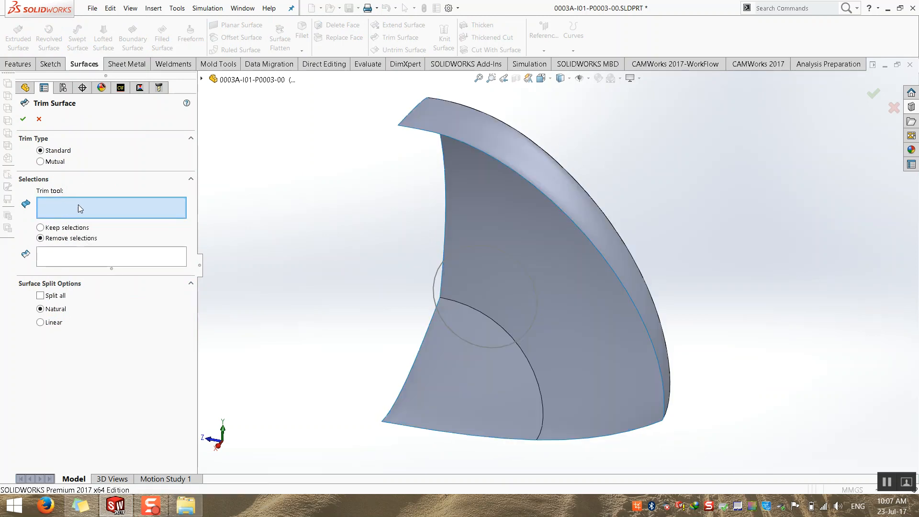
pyautogui.click(452, 253)
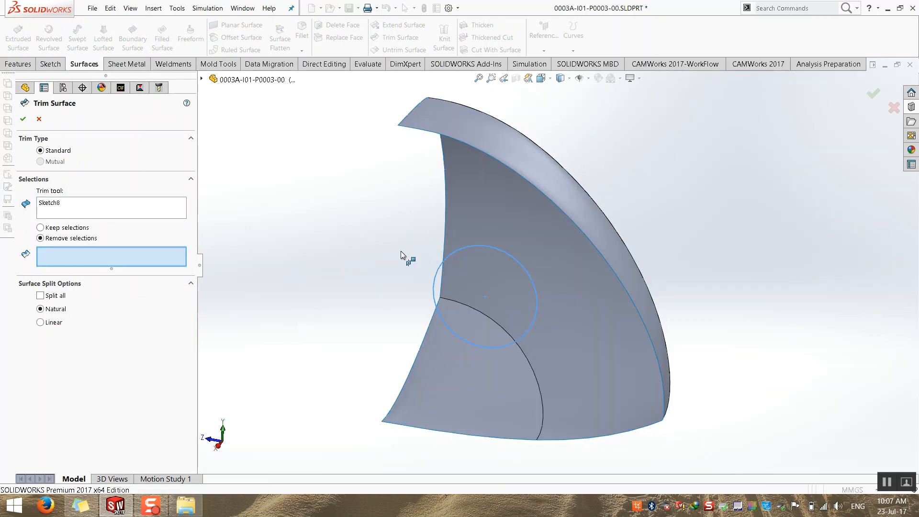
pyautogui.click(515, 235)
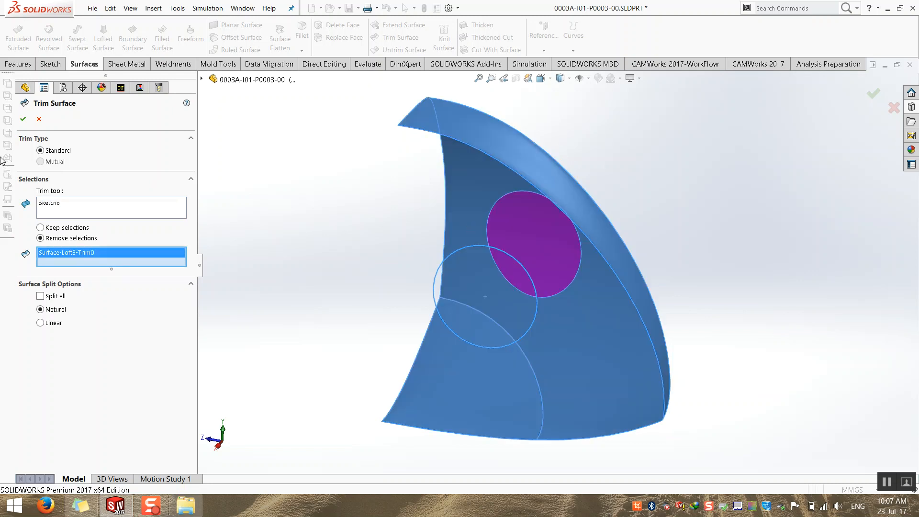
pyautogui.click(22, 118)
# Roll the model forward past Mirror1 and inspect the round openings in the mirrored surface from several sides
pyautogui.moveTo(322, 248); pyautogui.dragTo(301, 281, button='middle')
pyautogui.moveTo(111, 282); pyautogui.dragTo(111, 293)
pyautogui.moveTo(318, 324); pyautogui.dragTo(406, 319, button='middle')
pyautogui.scroll(3, 406, 325)
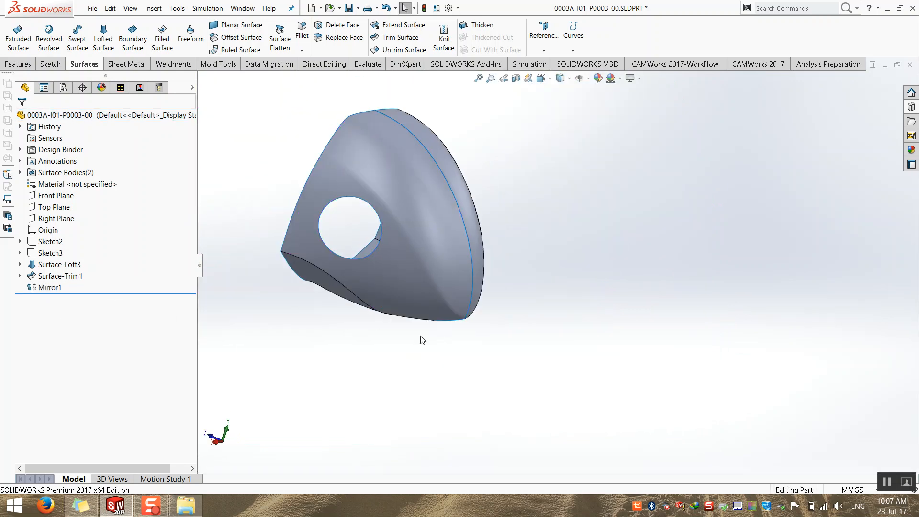
pyautogui.moveTo(410, 367); pyautogui.dragTo(315, 207, button='middle')
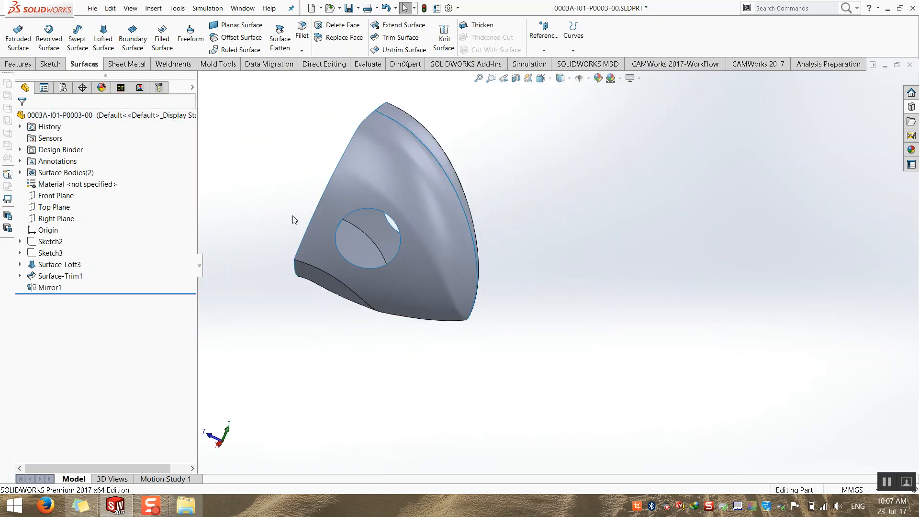
pyautogui.click(352, 276)
pyautogui.moveTo(301, 198); pyautogui.dragTo(260, 220, button='middle')
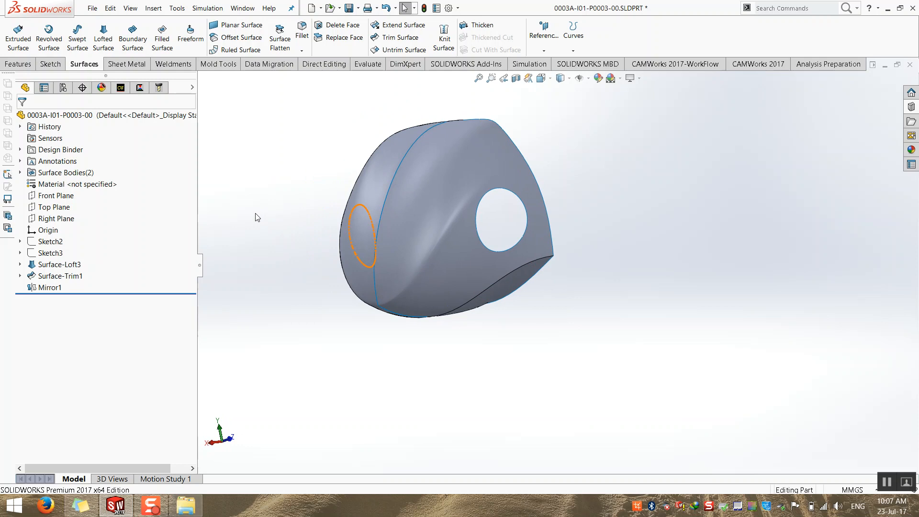
pyautogui.moveTo(257, 218); pyautogui.dragTo(249, 247, button='middle')
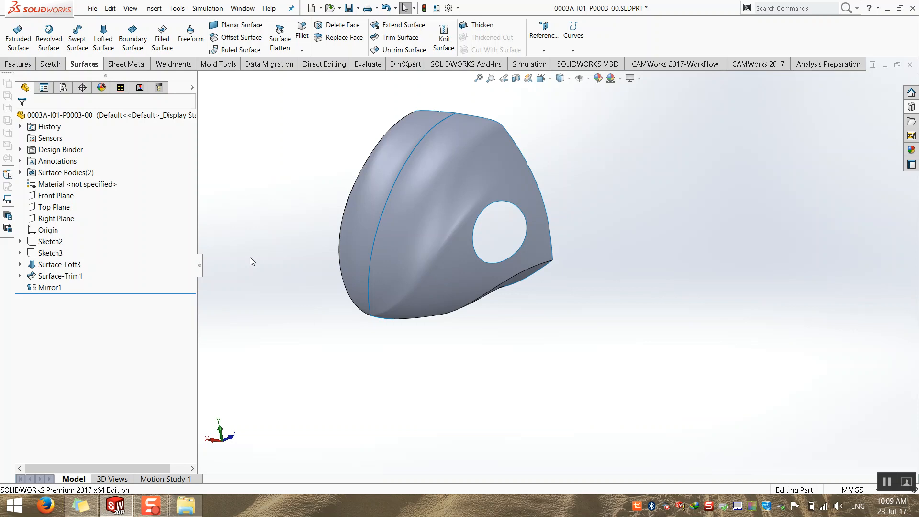
pyautogui.moveTo(452, 226); pyautogui.dragTo(361, 196, button='middle')
pyautogui.scroll(-3, 355, 180)
pyautogui.scroll(2, 362, 195)
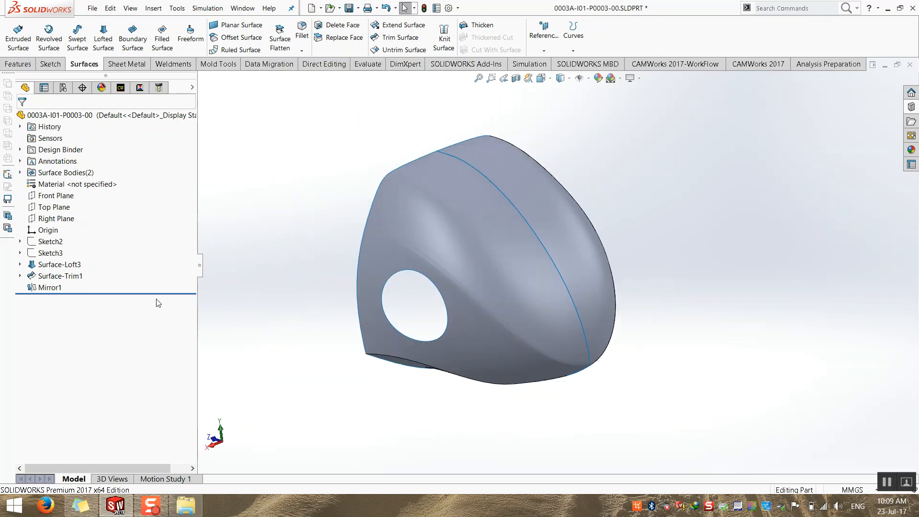
# Roll back to before Mirror1 and delete the Surface-Trim1 feature together with its circle sketch
pyautogui.moveTo(161, 292); pyautogui.dragTo(161, 282)
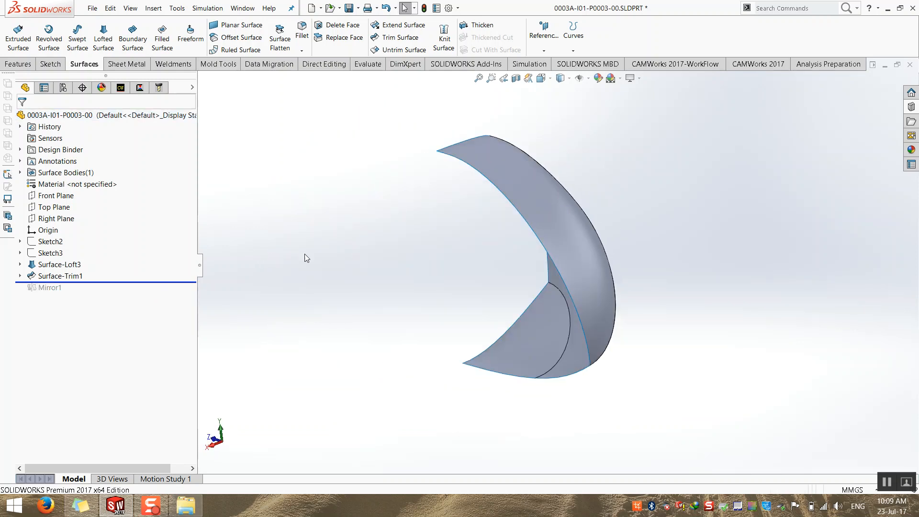
pyautogui.click(60, 276)
pyautogui.press('Delete')
pyautogui.press('Return')
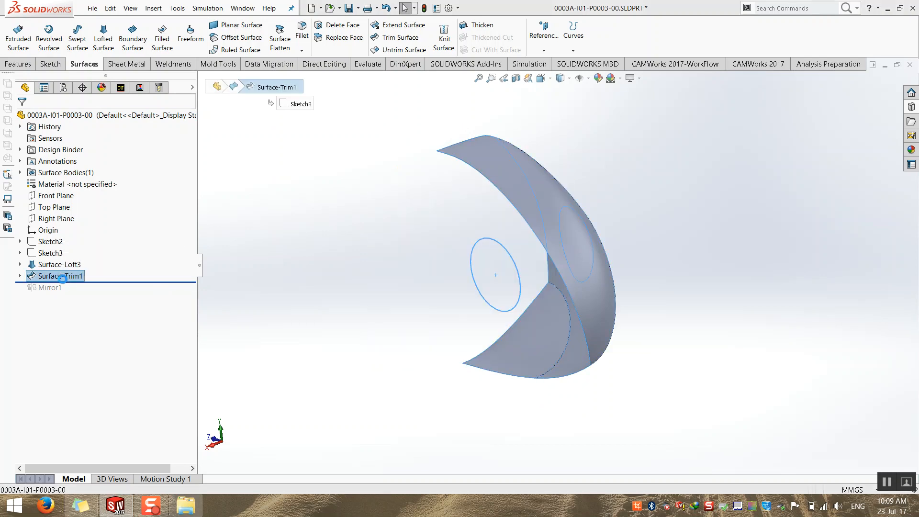
pyautogui.click(60, 276)
pyautogui.press('Delete')
pyautogui.press('Return')
# Examine the untrimmed half surface from several directions, inside and outside
pyautogui.moveTo(459, 264); pyautogui.dragTo(417, 266, button='middle')
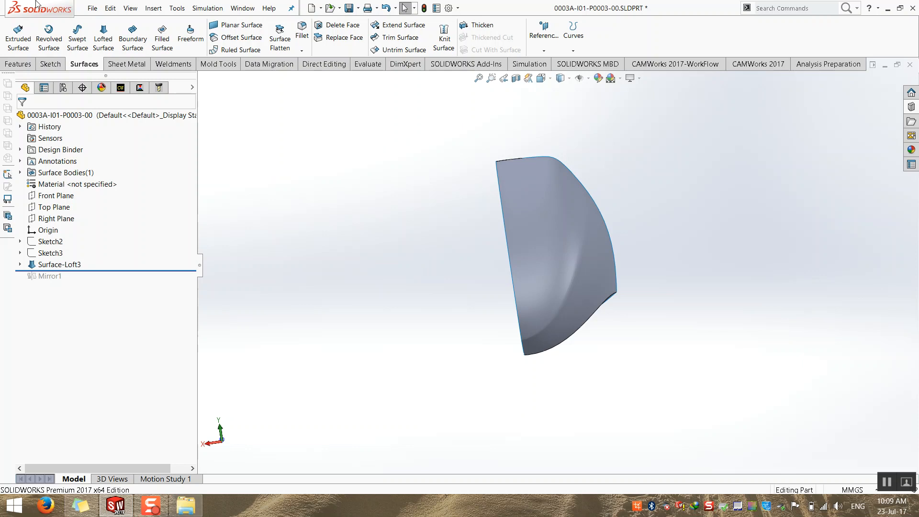
pyautogui.moveTo(400, 266); pyautogui.dragTo(457, 224, button='middle')
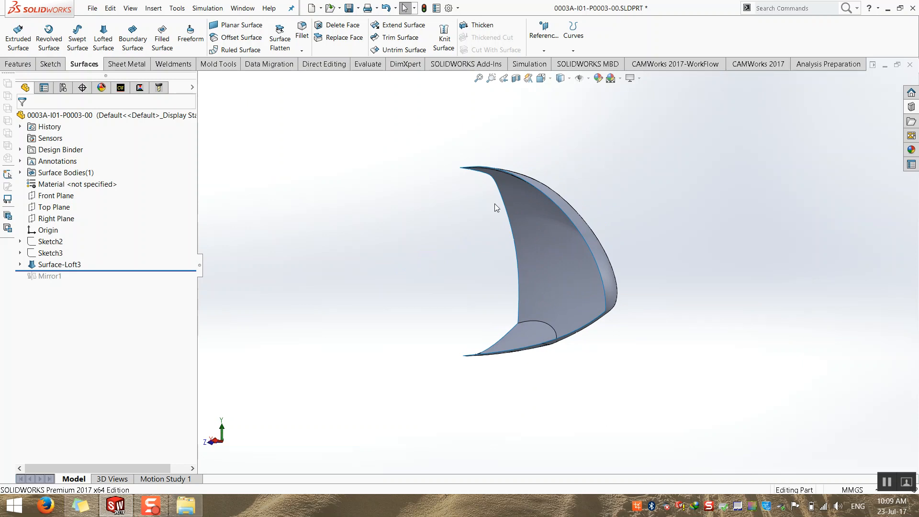
pyautogui.moveTo(548, 245); pyautogui.dragTo(542, 314, button='middle')
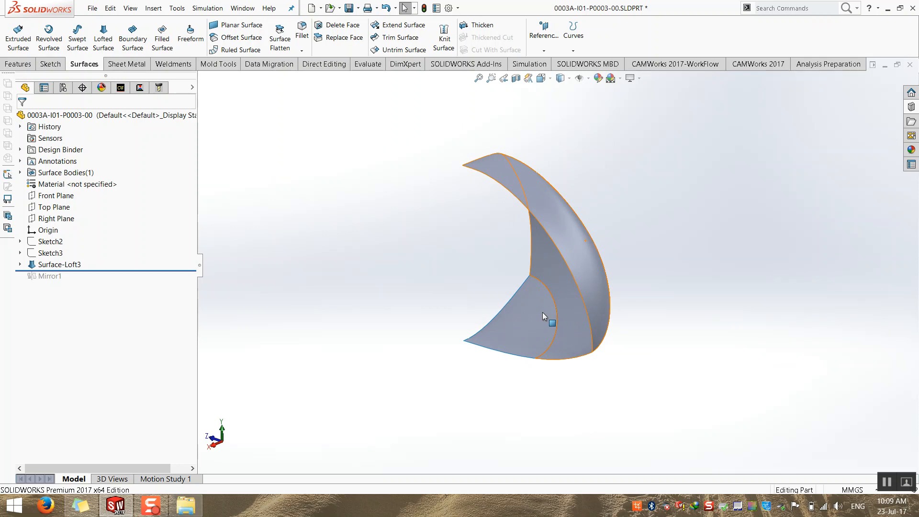
pyautogui.moveTo(412, 282); pyautogui.dragTo(583, 253, button='middle')
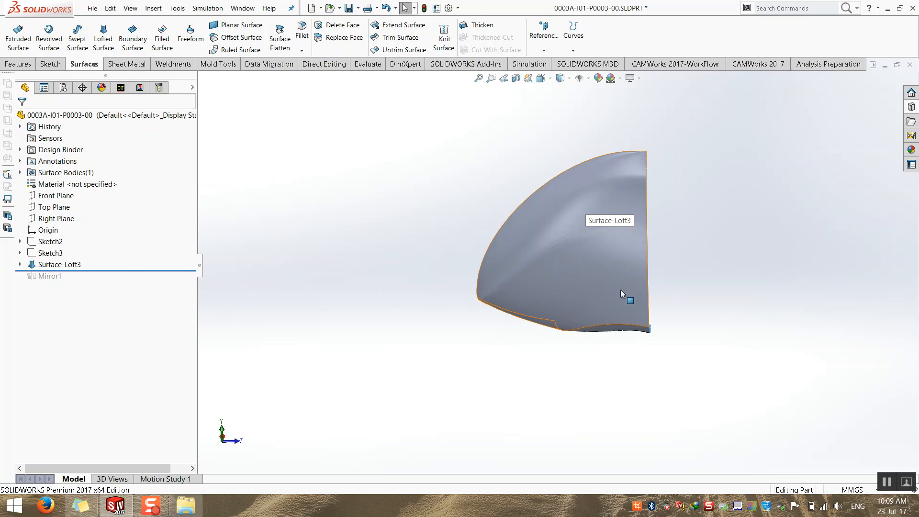
pyautogui.moveTo(566, 259); pyautogui.dragTo(582, 267, button='middle')
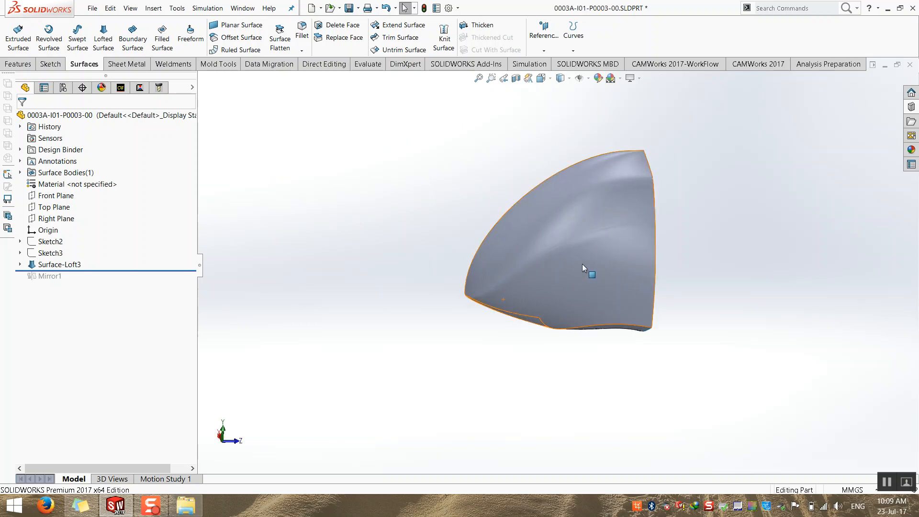
pyautogui.moveTo(525, 265); pyautogui.dragTo(650, 289, button='middle')
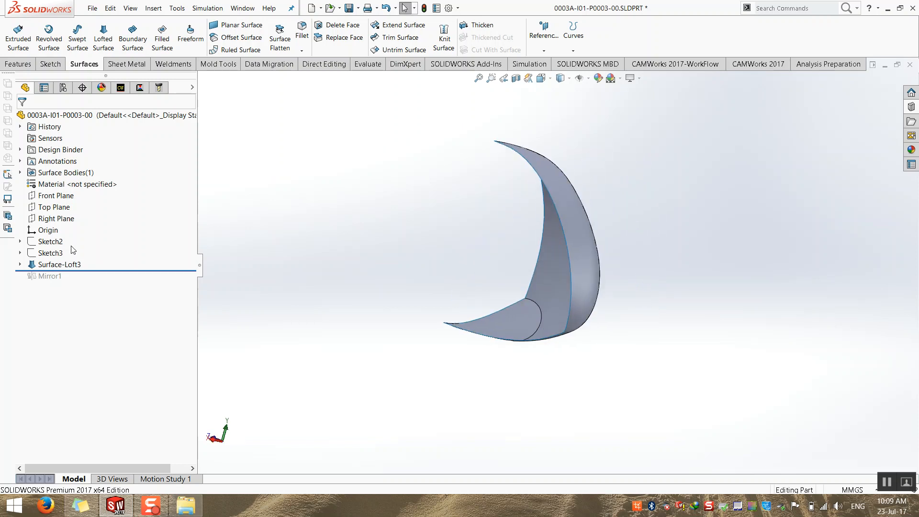
pyautogui.moveTo(410, 261); pyautogui.dragTo(231, 260, button='middle')
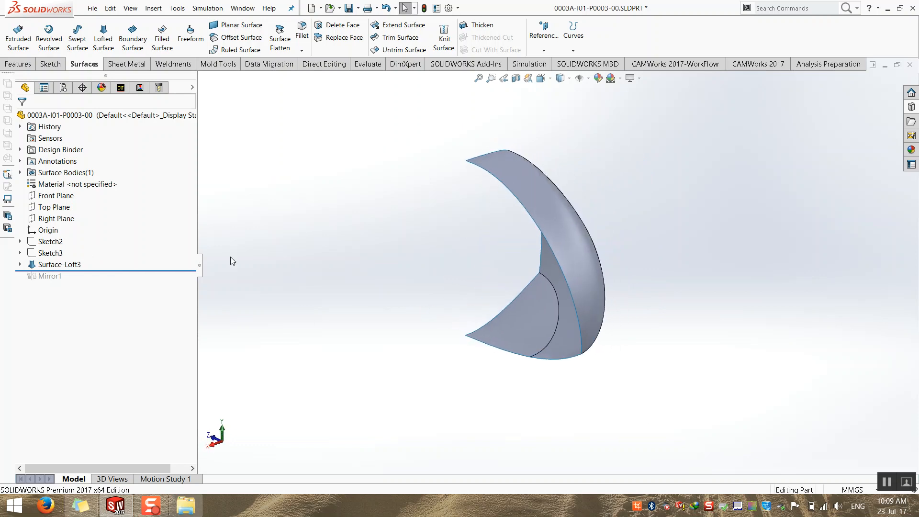
pyautogui.click(49, 242)
pyautogui.click(430, 185)
pyautogui.moveTo(430, 186); pyautogui.dragTo(360, 191, button='middle')
# Start a new sketch on the Right Plane
pyautogui.click(51, 64)
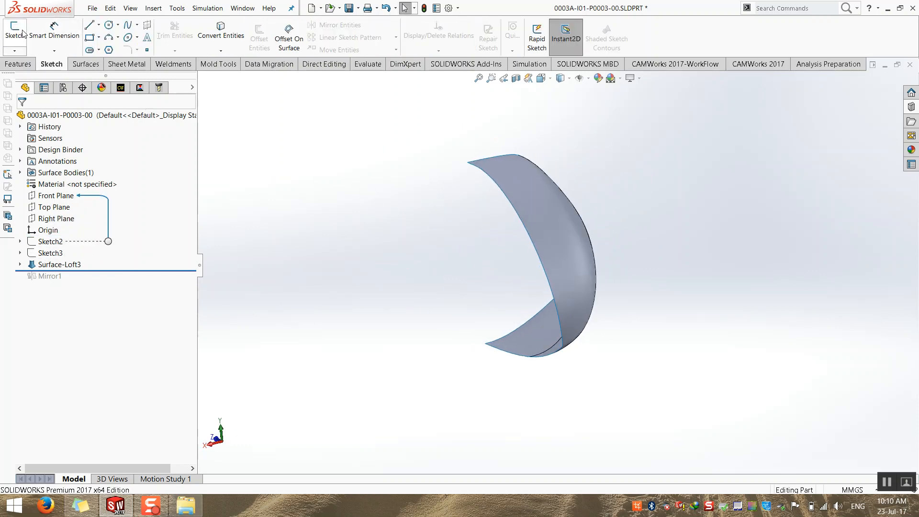
pyautogui.click(22, 35)
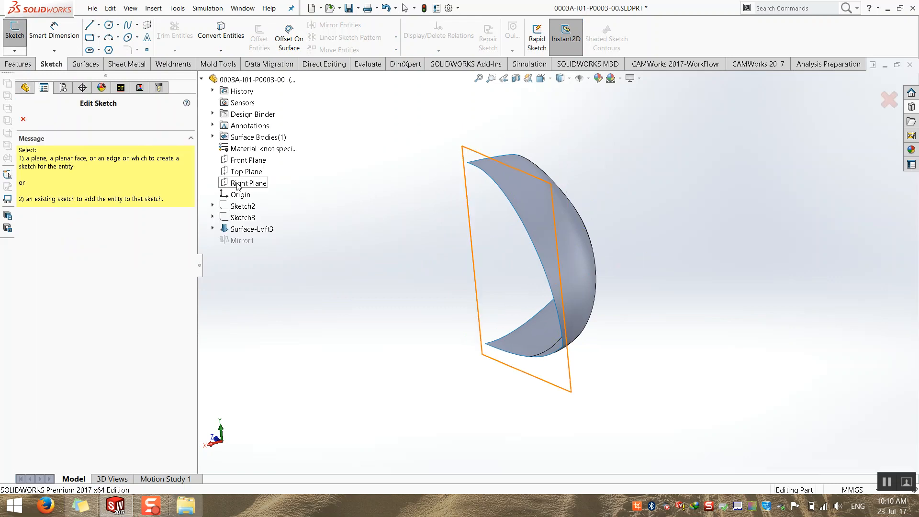
pyautogui.click(237, 183)
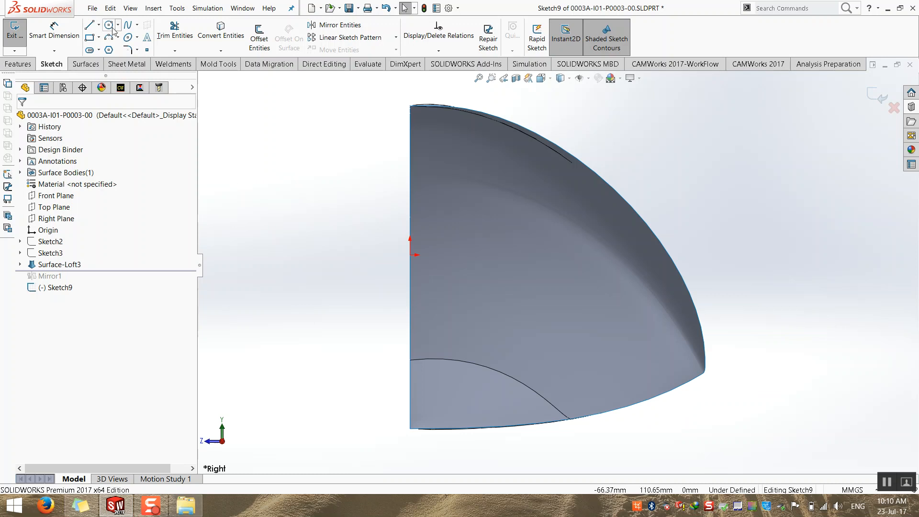
# Draw a closed seven-point spline loop running diagonally across the half surface, and delete it again
pyautogui.click(126, 26)
pyautogui.click(451, 196)
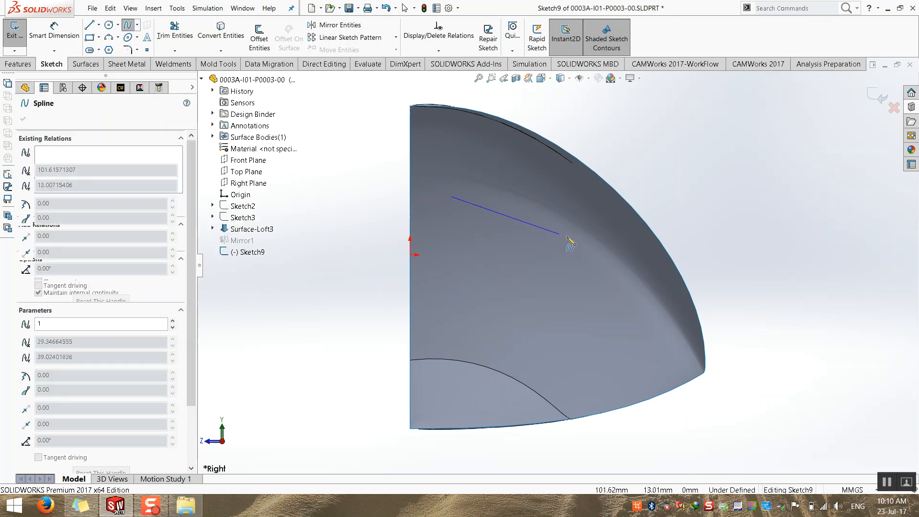
pyautogui.click(570, 237)
pyautogui.click(652, 318)
pyautogui.click(653, 332)
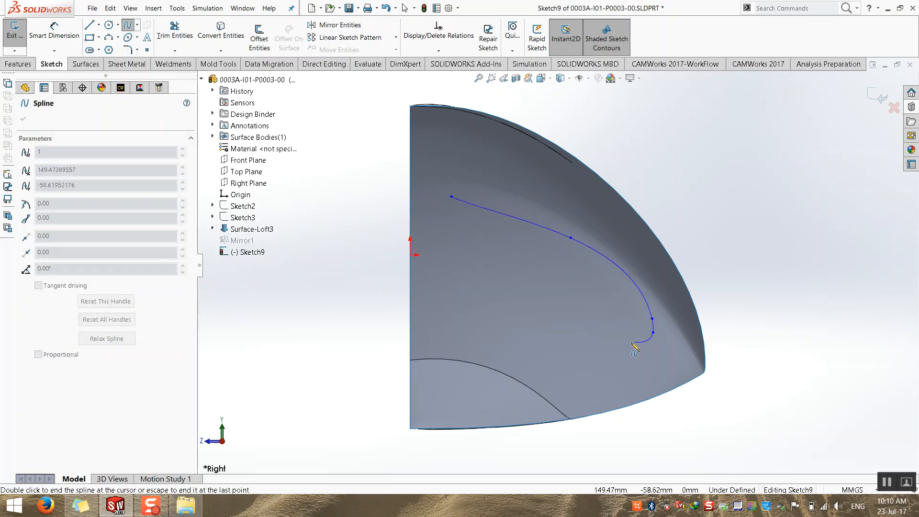
pyautogui.click(572, 355)
pyautogui.click(503, 297)
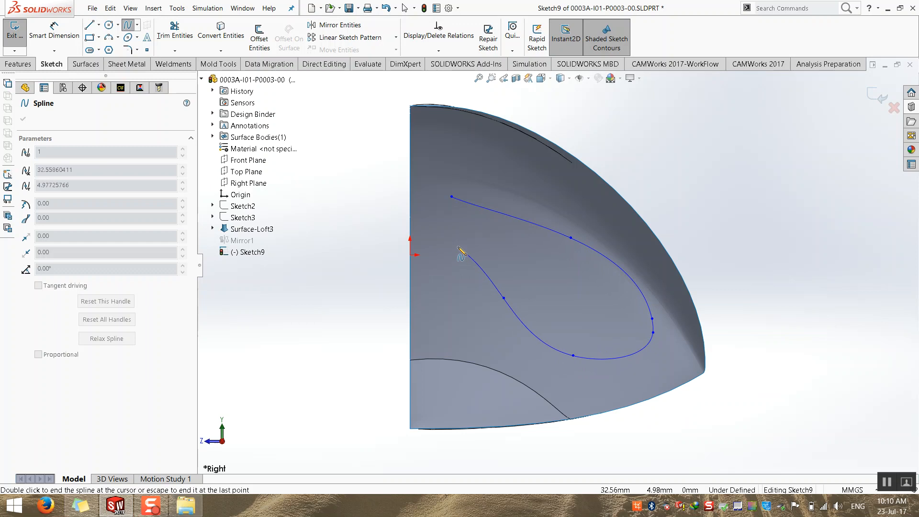
pyautogui.click(445, 220)
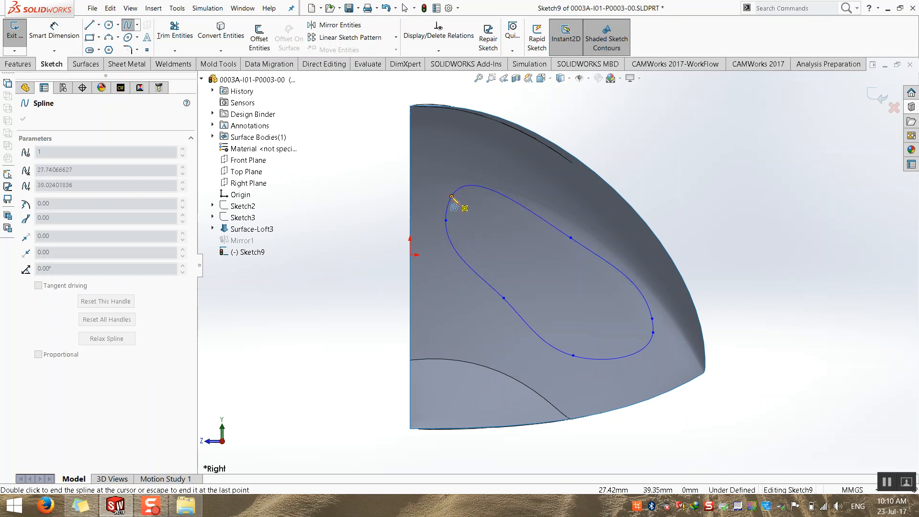
pyautogui.click(451, 196)
pyautogui.press('Escape')
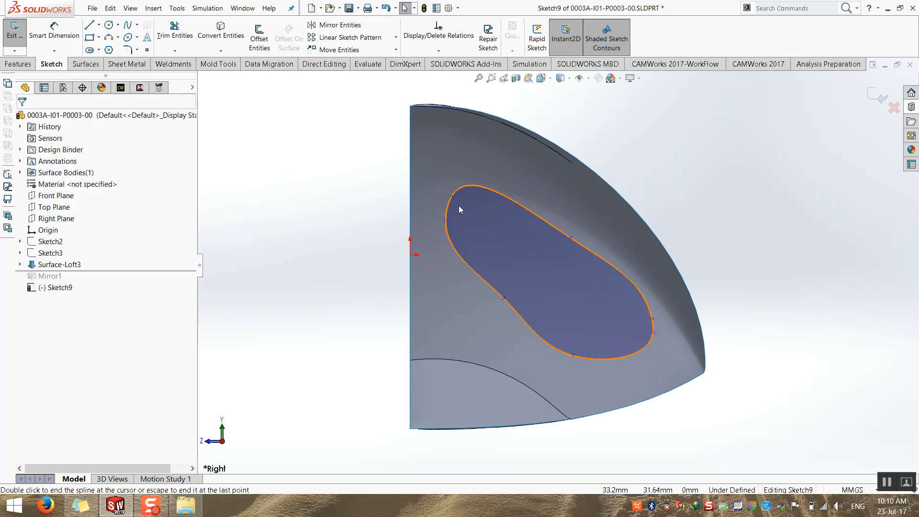
pyautogui.moveTo(482, 255); pyautogui.dragTo(777, 459)
pyautogui.press('Delete')
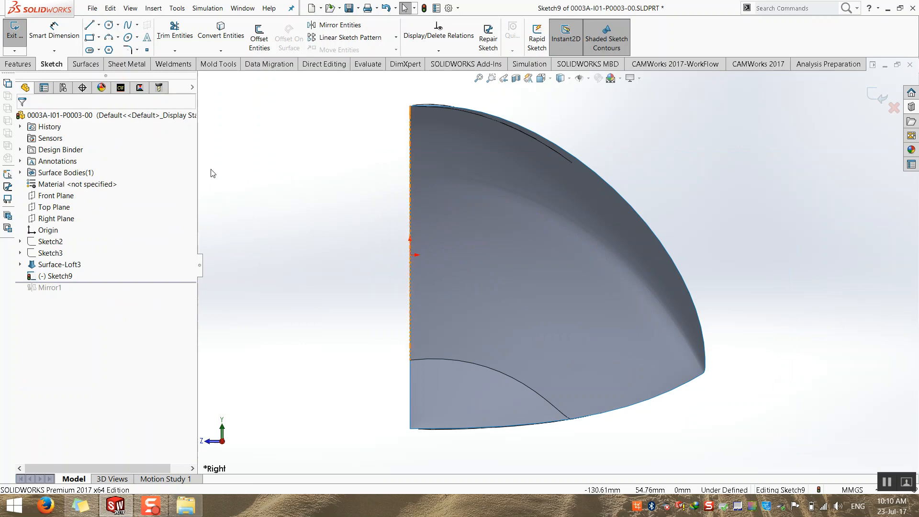
# Sketch two roughly parallel three-point arcs running diagonally across the half surface, the upper one with a radius of about 221 mm
pyautogui.click(108, 37)
pyautogui.click(468, 203)
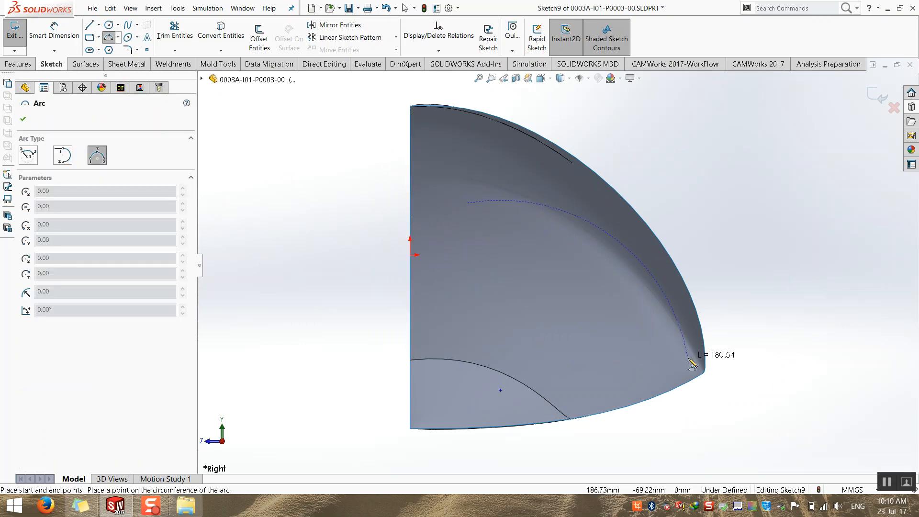
pyautogui.click(640, 349)
pyautogui.click(585, 286)
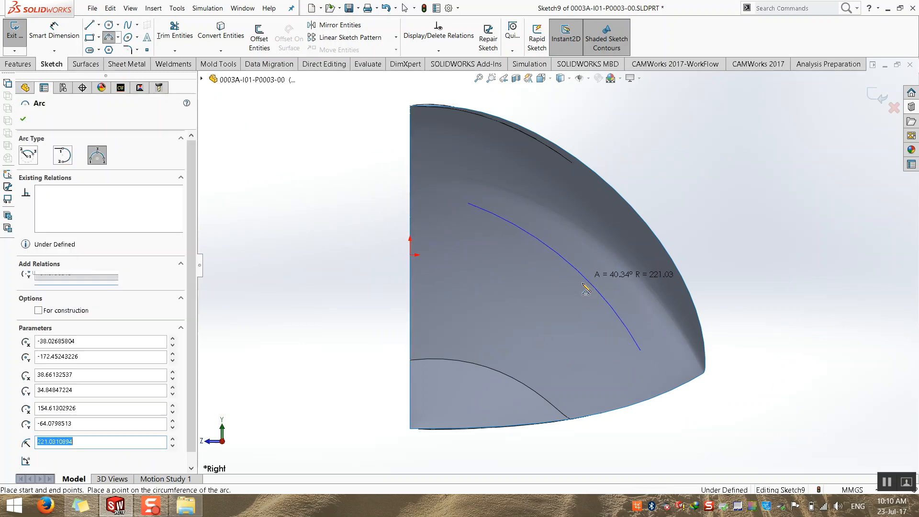
pyautogui.click(450, 317)
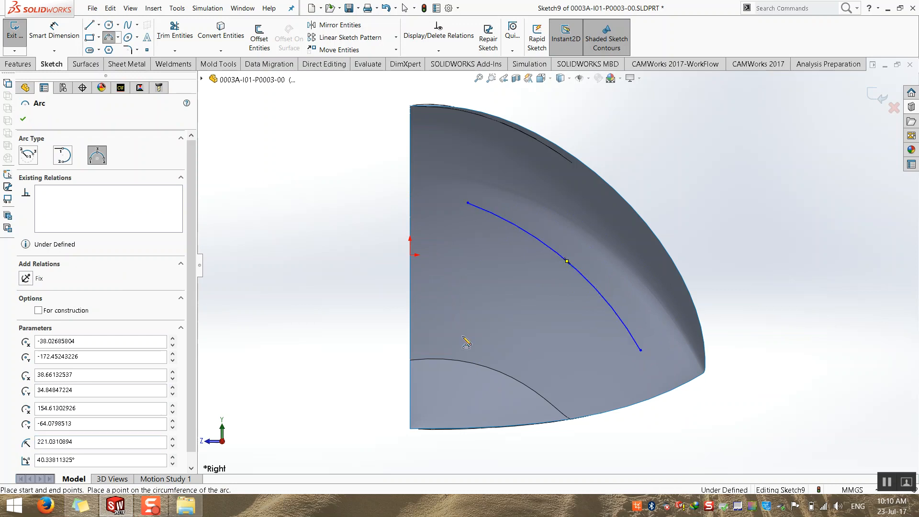
pyautogui.click(571, 387)
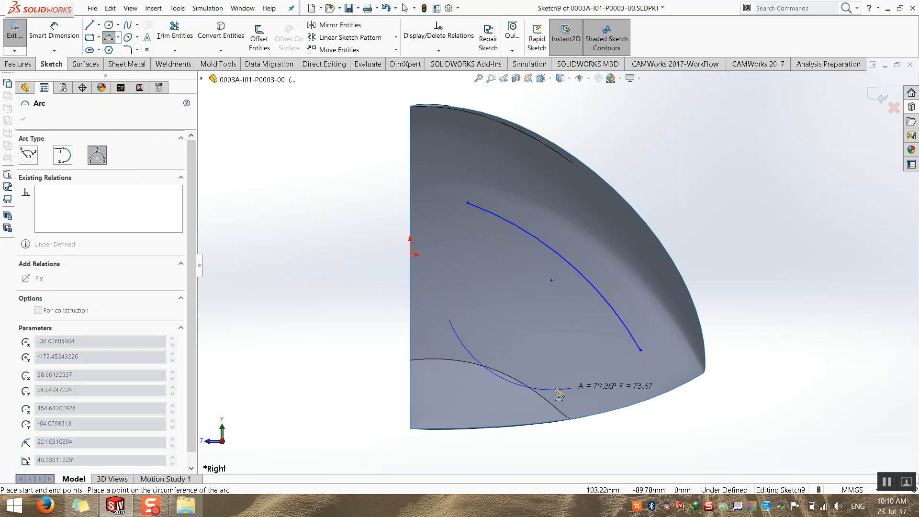
pyautogui.click(525, 353)
pyautogui.press('Escape')
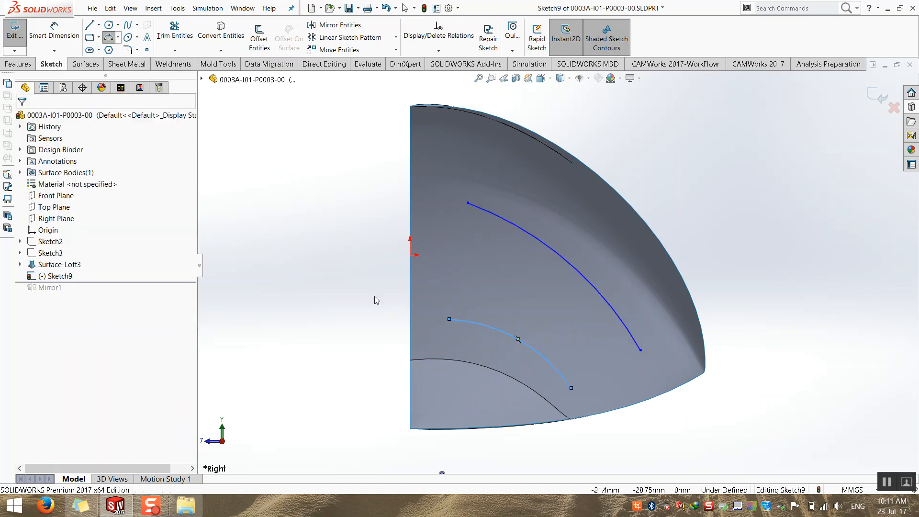
# Join the lower-right ends of the two arcs with a bulging three-point arc of about 27 mm radius
pyautogui.click(109, 37)
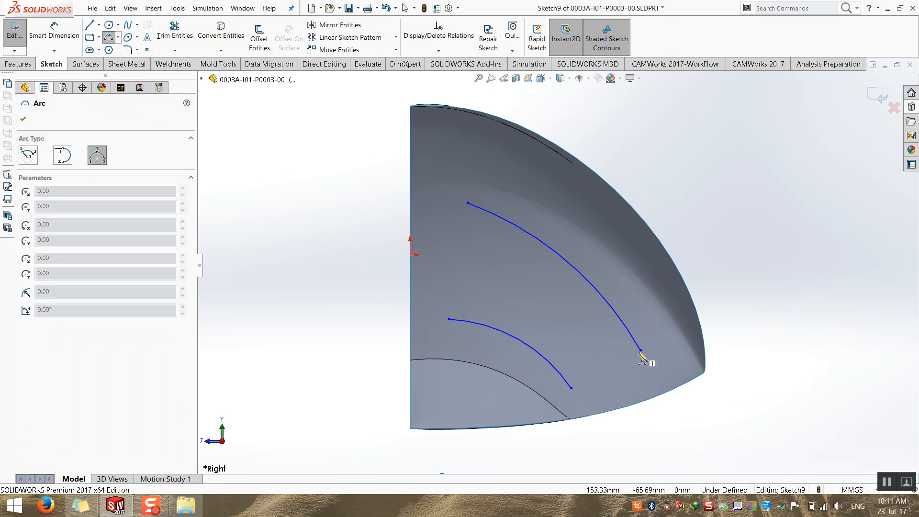
pyautogui.click(640, 349)
pyautogui.click(571, 387)
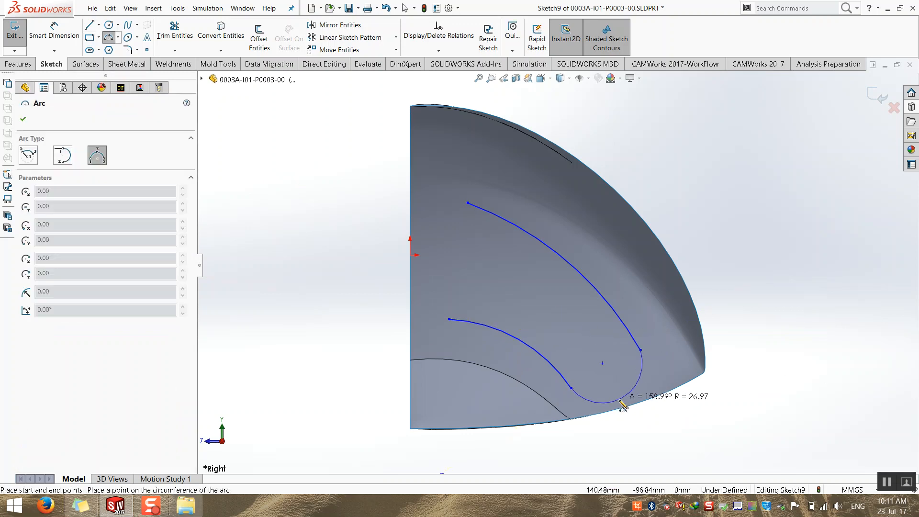
pyautogui.click(619, 396)
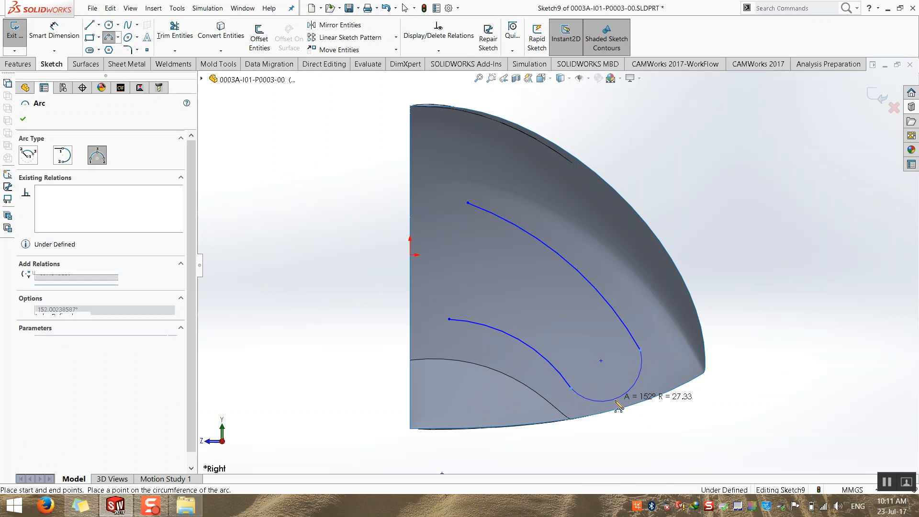
pyautogui.click(467, 202)
pyautogui.click(448, 319)
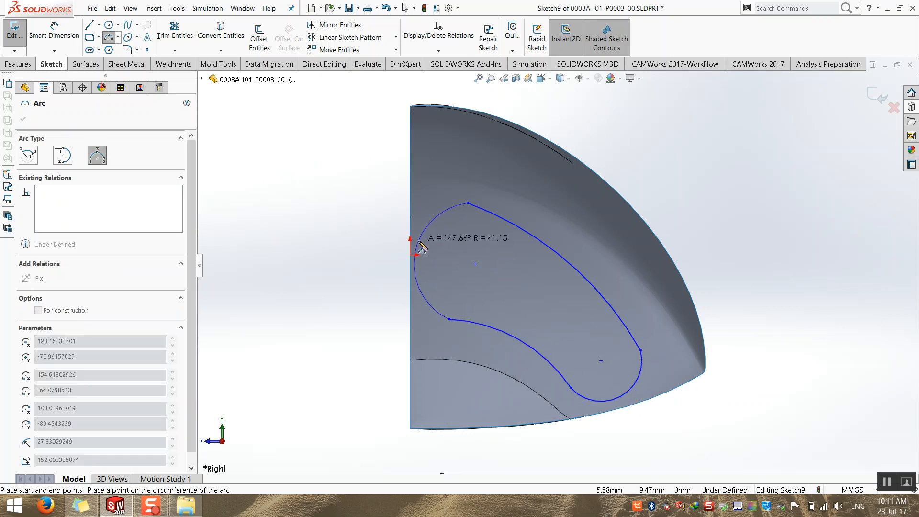
pyautogui.press('Escape')
# Connect the left ends of the two arcs with a straight line about 79 mm long
pyautogui.press('l')
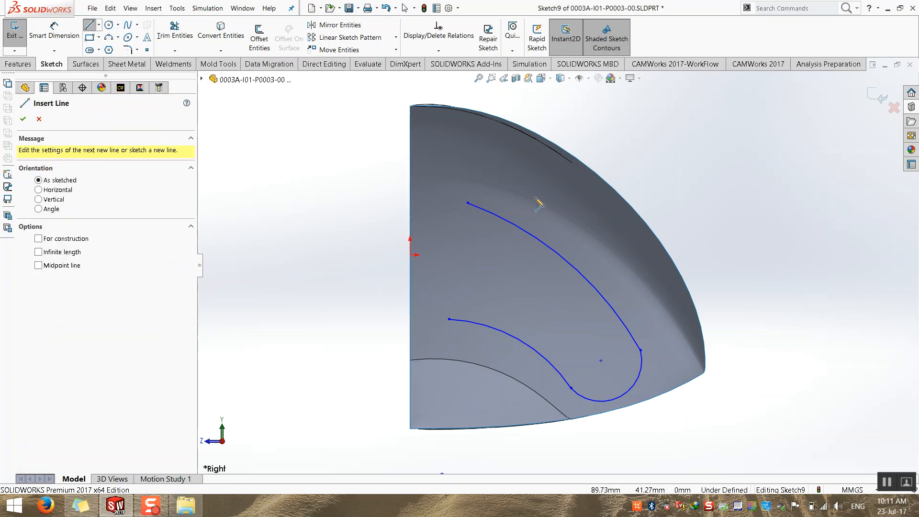
pyautogui.click(467, 203)
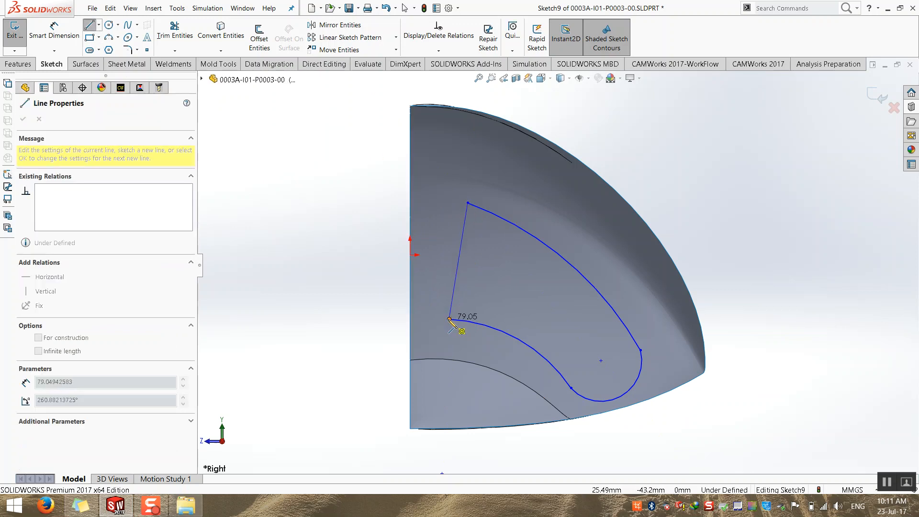
pyautogui.click(449, 318)
pyautogui.press('Escape')
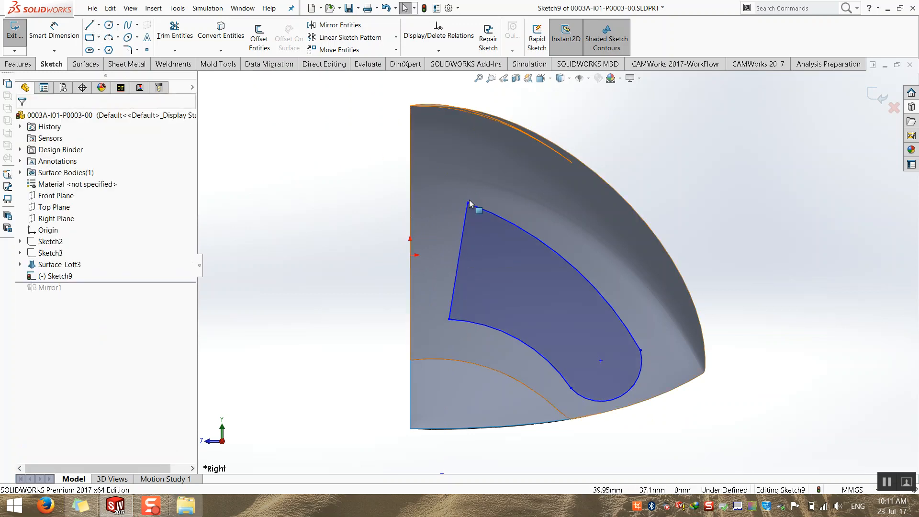
# Move the profile's upper-left corner slightly towards the surface's straight edge and make the left line vertical
pyautogui.moveTo(468, 203); pyautogui.dragTo(453, 197)
pyautogui.click(453, 227)
pyautogui.click(36, 252)
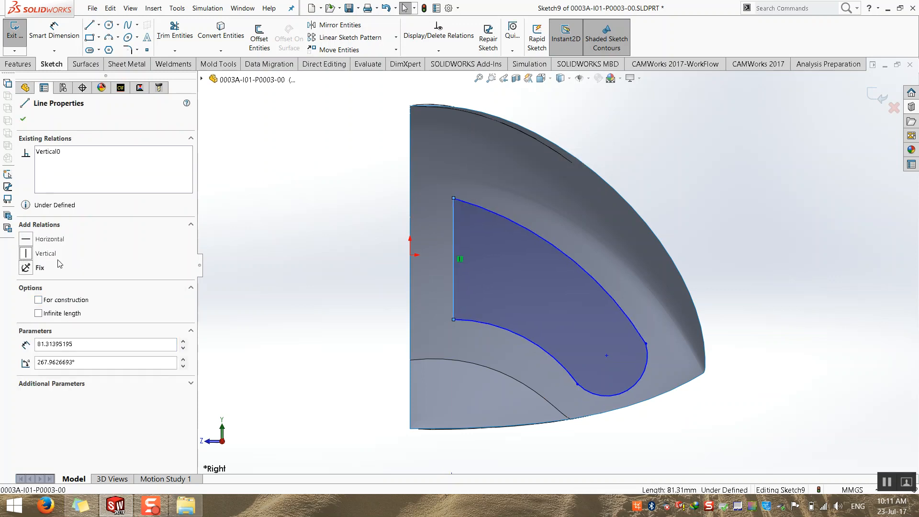
pyautogui.click(324, 254)
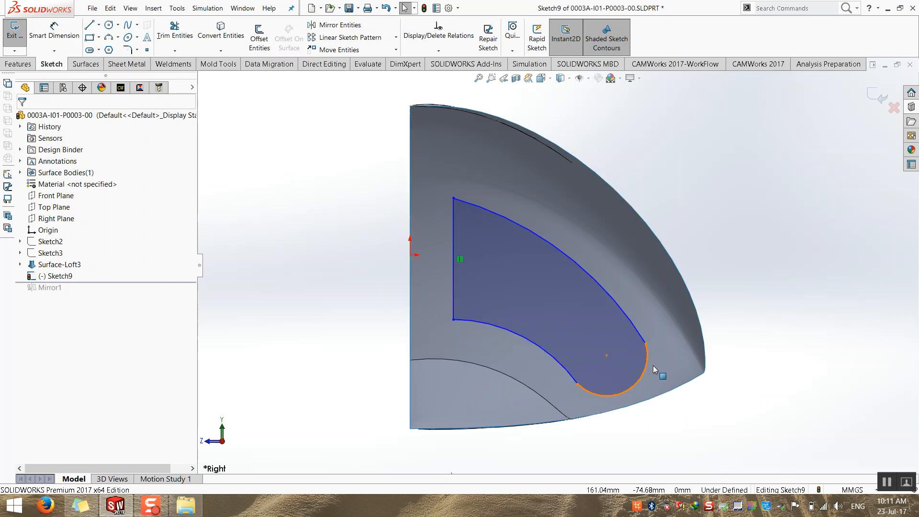
# Replace the rounded arc at the profile's lower-right end with a straight line between the two arc endpoints
pyautogui.click(597, 396)
pyautogui.press('Delete')
pyautogui.click(89, 25)
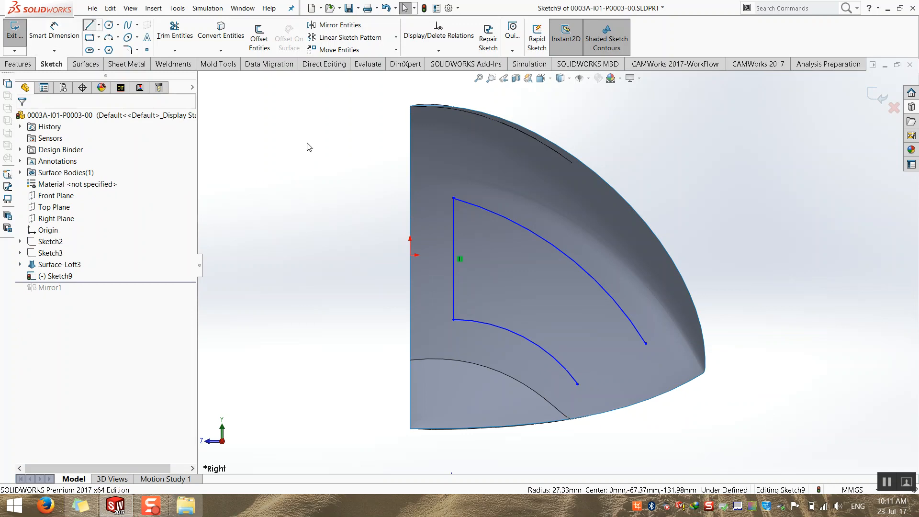
pyautogui.click(645, 344)
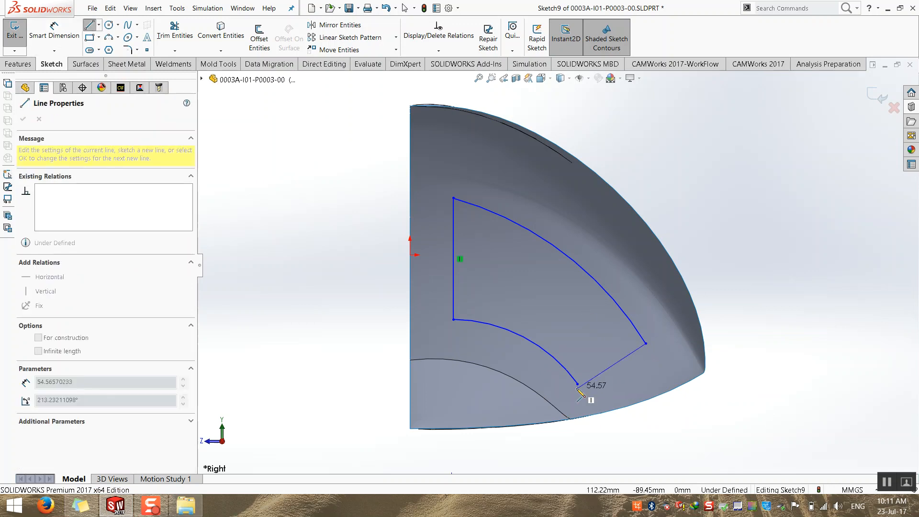
pyautogui.click(577, 383)
pyautogui.press('Escape')
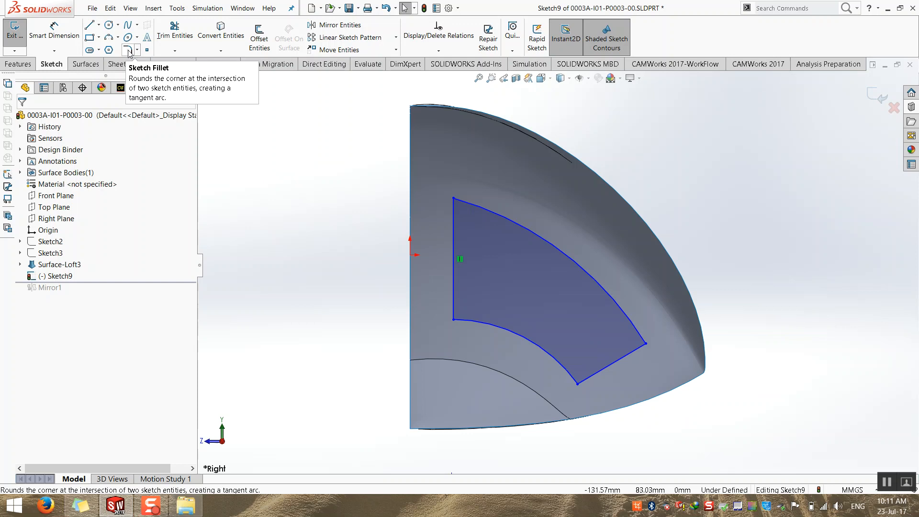
# Round all four corners of the closed profile with sketch fillets, trying a 12 mm radius before setting 15 mm
pyautogui.click(137, 49)
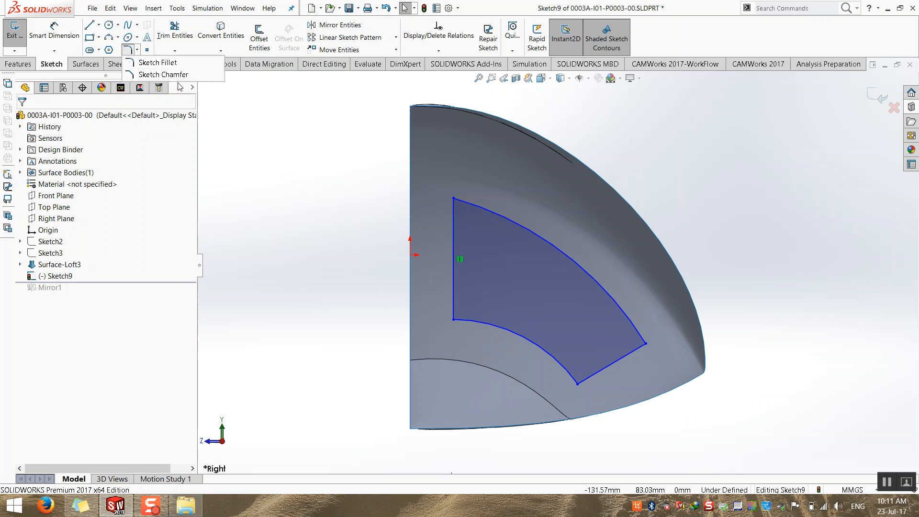
pyautogui.click(148, 67)
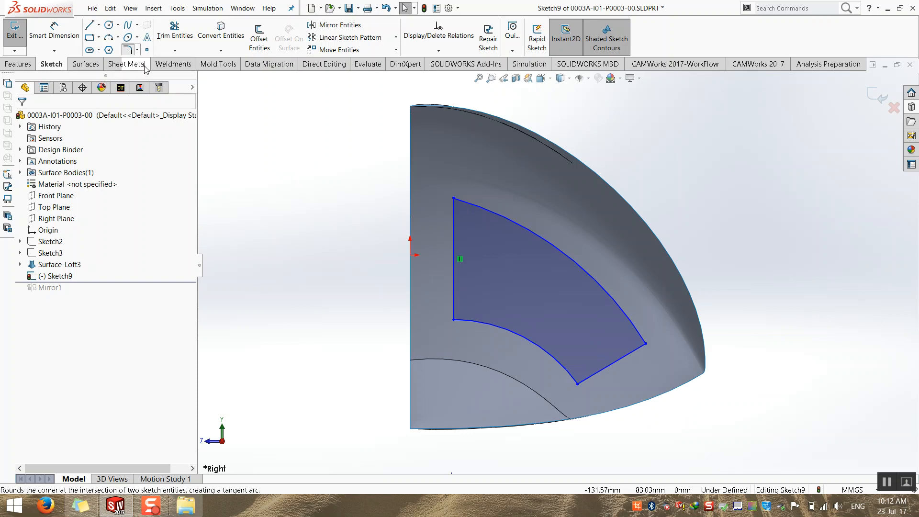
pyautogui.click(453, 199)
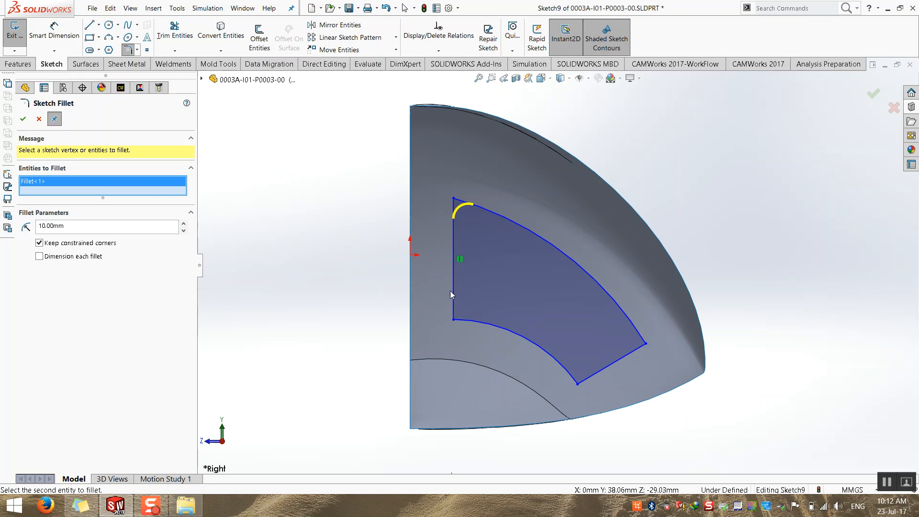
pyautogui.click(453, 319)
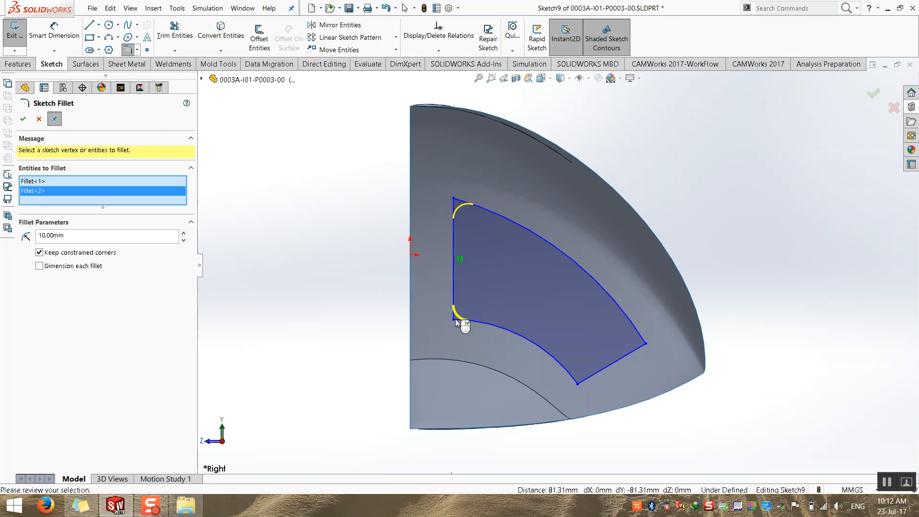
pyautogui.click(577, 384)
pyautogui.click(645, 343)
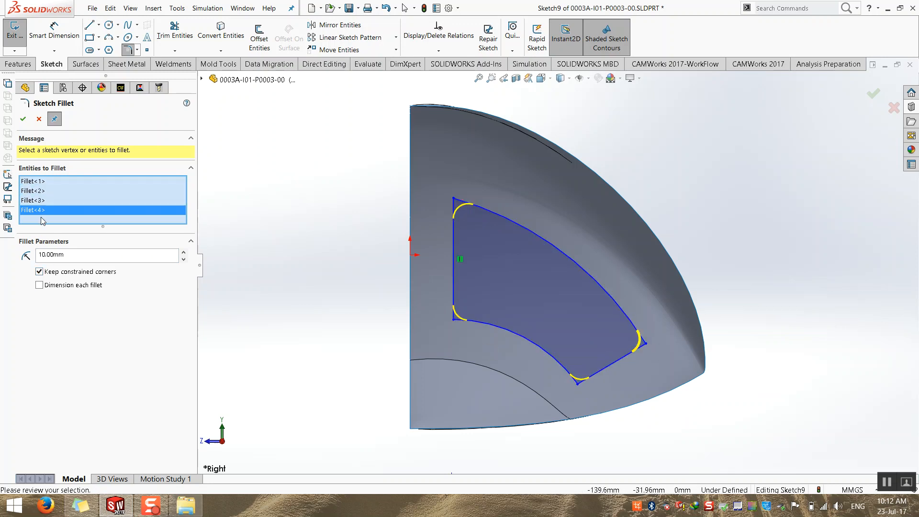
pyautogui.doubleClick(61, 254)
pyautogui.write('12')
pyautogui.press('Return')
pyautogui.moveTo(90, 258); pyautogui.dragTo(1, 261)
pyautogui.write('15')
pyautogui.press('Return')
pyautogui.press('Return')
# Finish the sketch of the rounded profile on the Right Plane
pyautogui.moveTo(355, 265); pyautogui.dragTo(621, 235, button='middle')
pyautogui.click(873, 94)
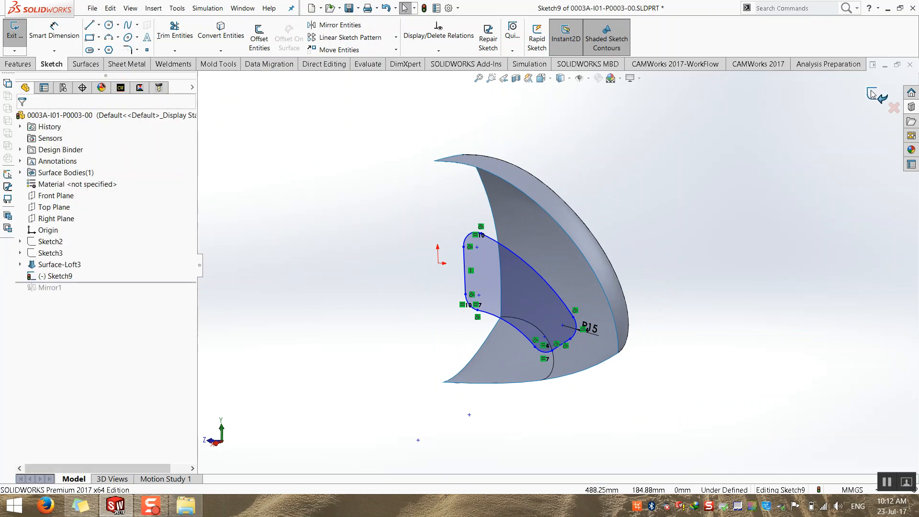
pyautogui.click(873, 93)
pyautogui.moveTo(750, 173); pyautogui.dragTo(687, 322, button='middle')
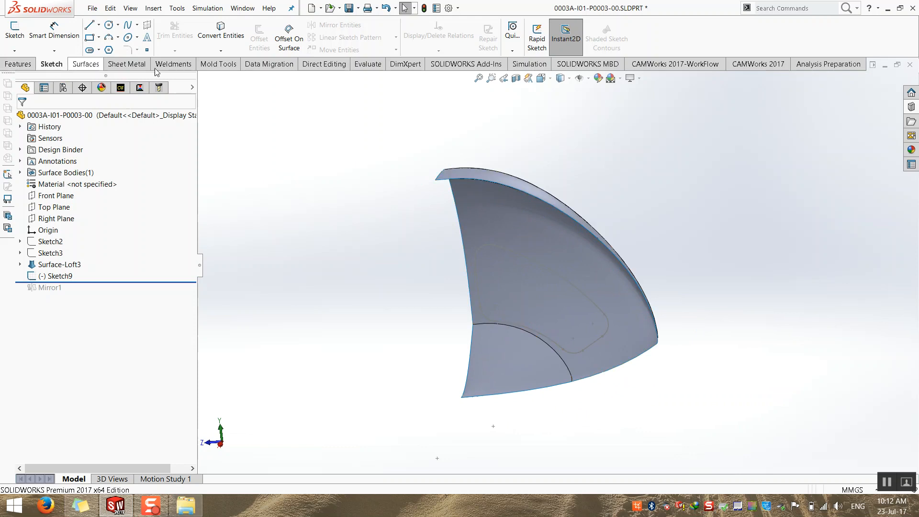
# Set up a standard surface trim with the rounded profile, Sketch9, as the trim tool
pyautogui.click(92, 67)
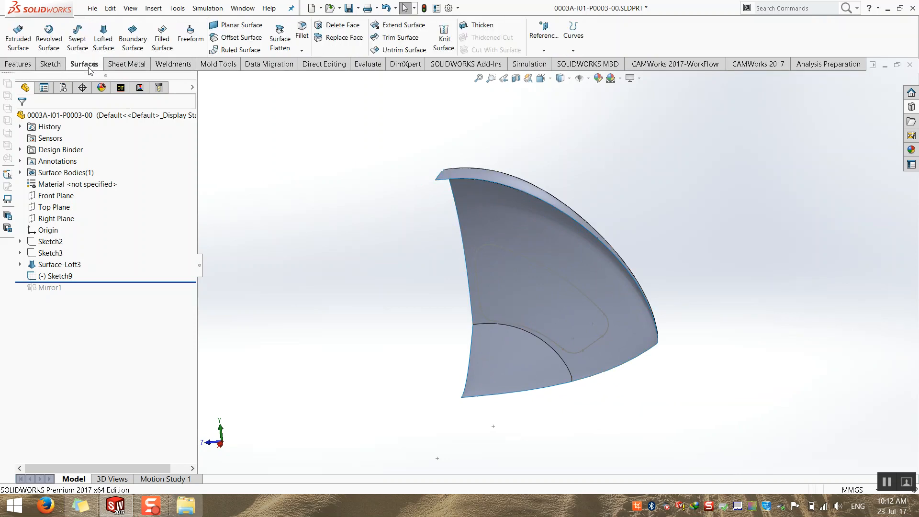
pyautogui.click(392, 39)
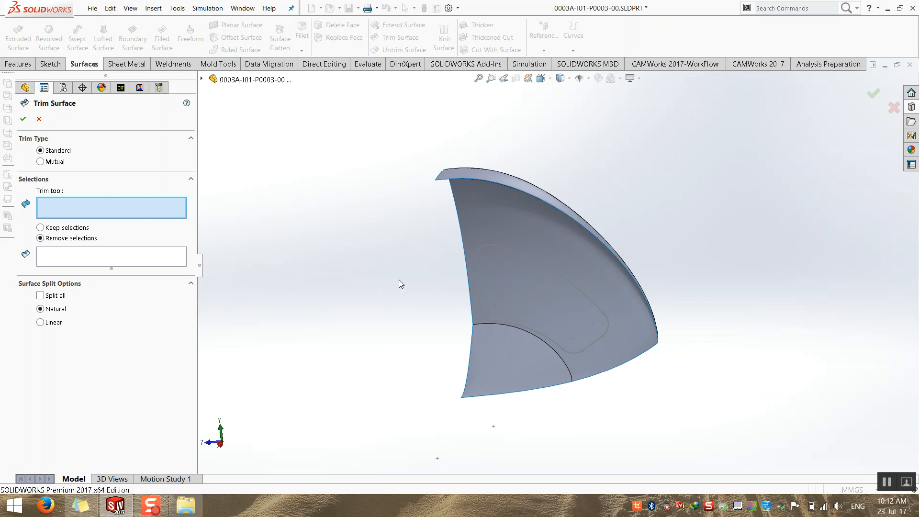
pyautogui.click(477, 253)
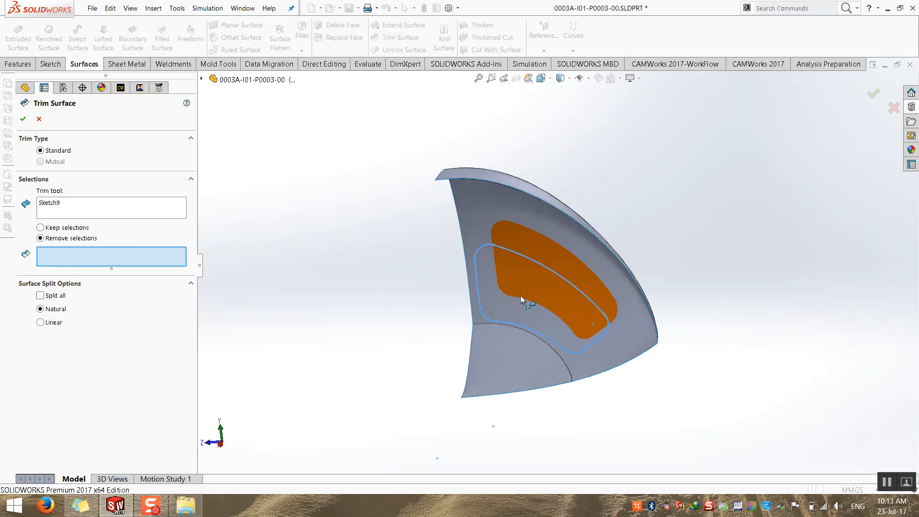
# Mark the surface region inside the projected profile as the piece to remove, instead of the surrounding surface
pyautogui.click(475, 195)
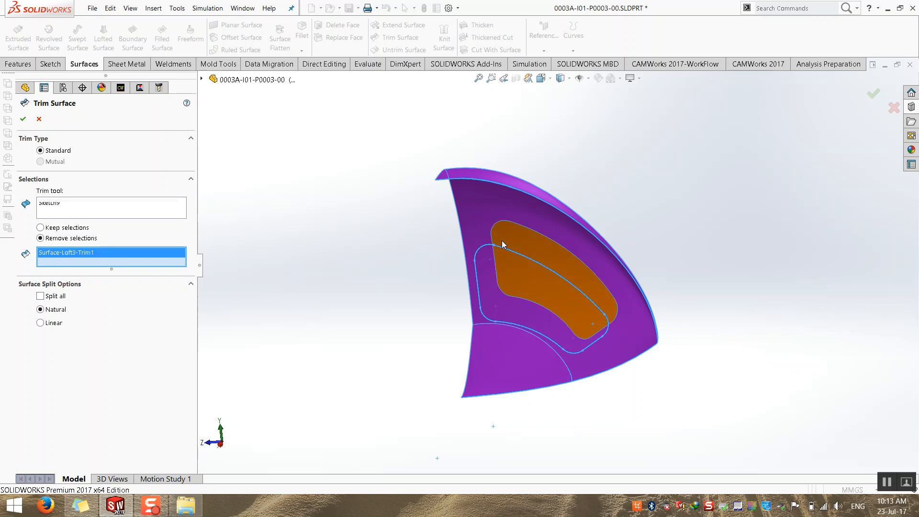
pyautogui.click(484, 207)
pyautogui.click(500, 240)
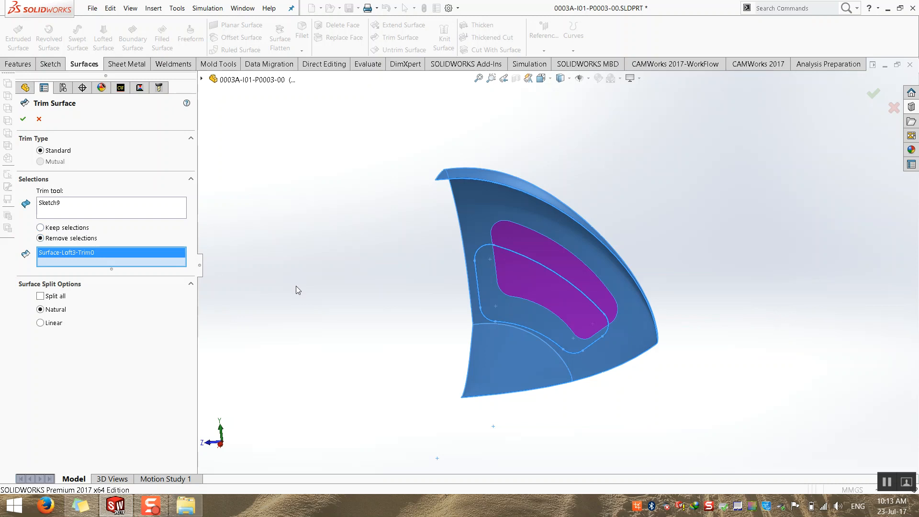
pyautogui.scroll(1, 297, 286)
pyautogui.moveTo(366, 300); pyautogui.dragTo(386, 312, button='middle')
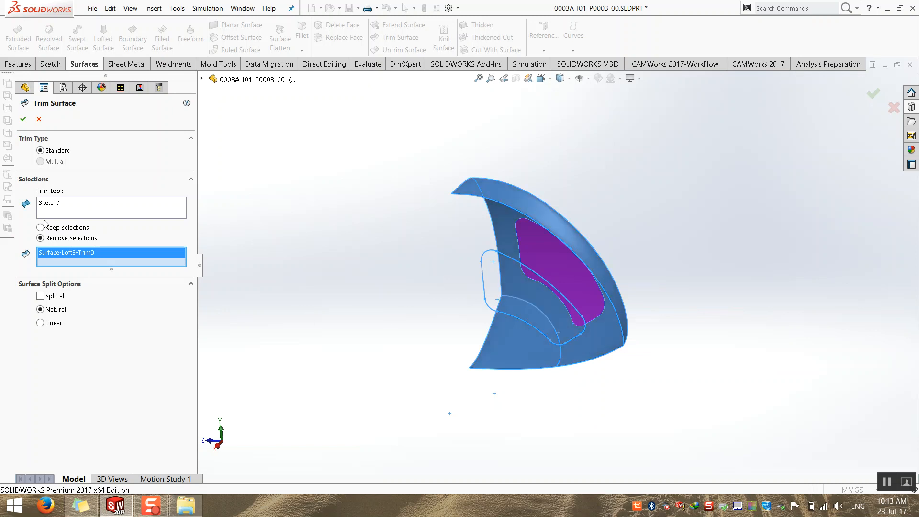
pyautogui.click(91, 253)
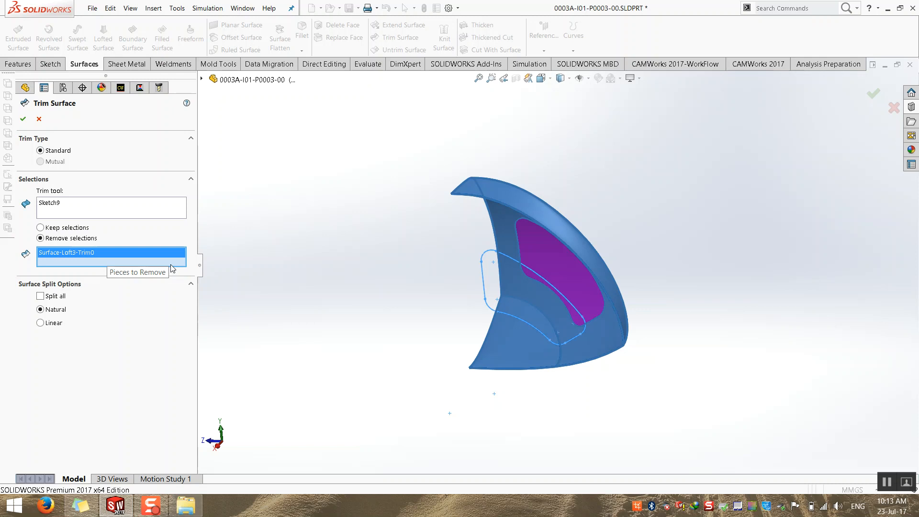
pyautogui.moveTo(535, 277); pyautogui.dragTo(529, 318, button='middle')
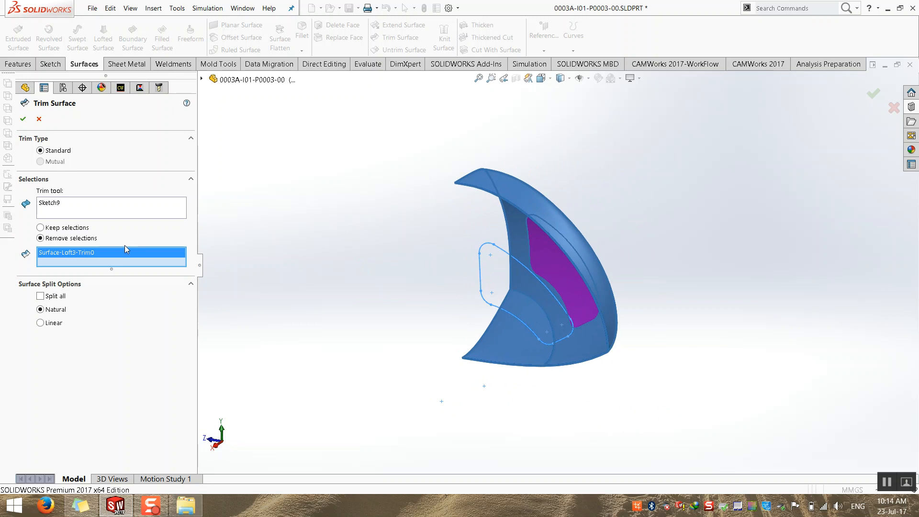
# Set the trim to keep only the surface region inside the projected profile and apply it
pyautogui.click(58, 228)
pyautogui.rightClick(79, 257)
pyautogui.click(91, 266)
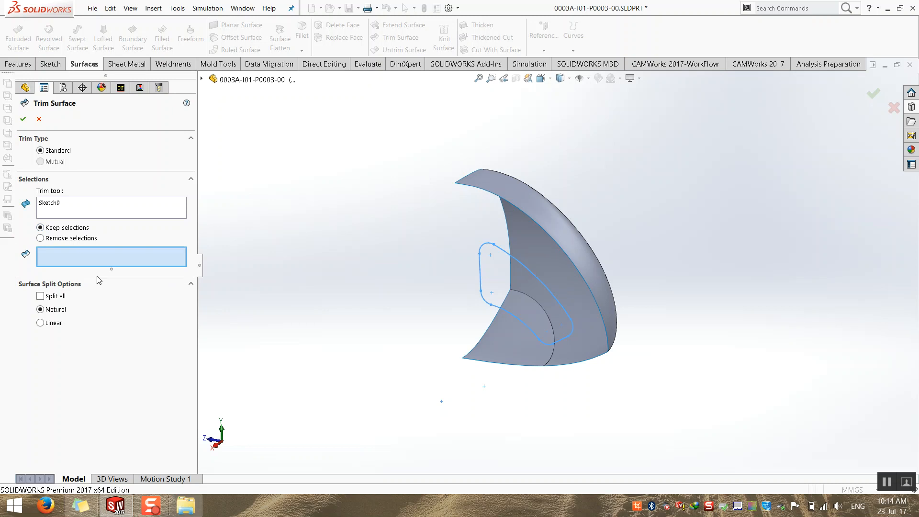
pyautogui.click(559, 263)
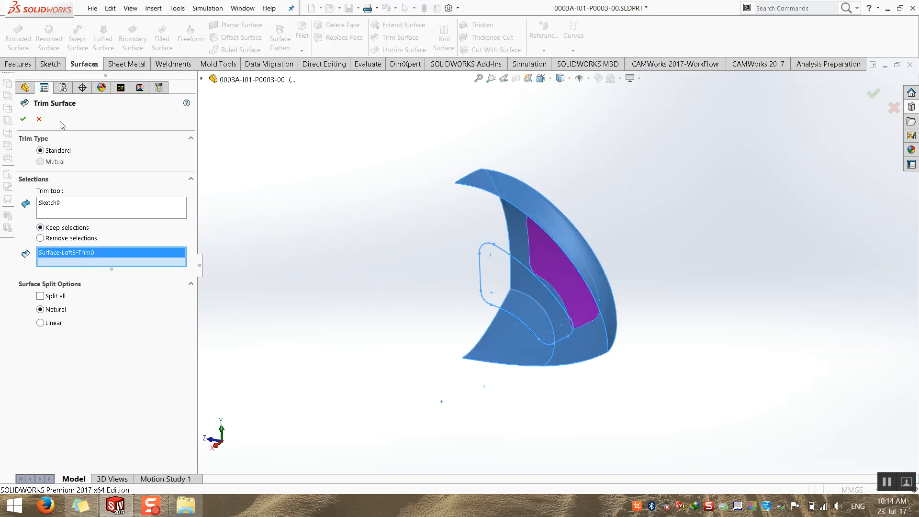
pyautogui.click(23, 118)
pyautogui.moveTo(400, 303)
pyautogui.mouseDown(button='middle')
pyautogui.moveTo(455, 314)
pyautogui.moveTo(408, 324)
pyautogui.mouseUp(button='middle')
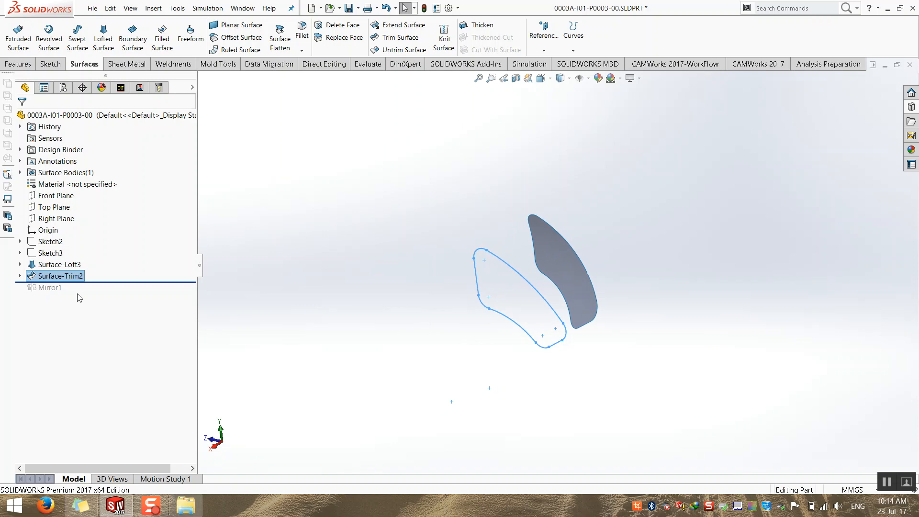
# Edit Surface-Trim2 so it removes the surface region inside the projected profile instead of keeping it
pyautogui.rightClick(70, 278)
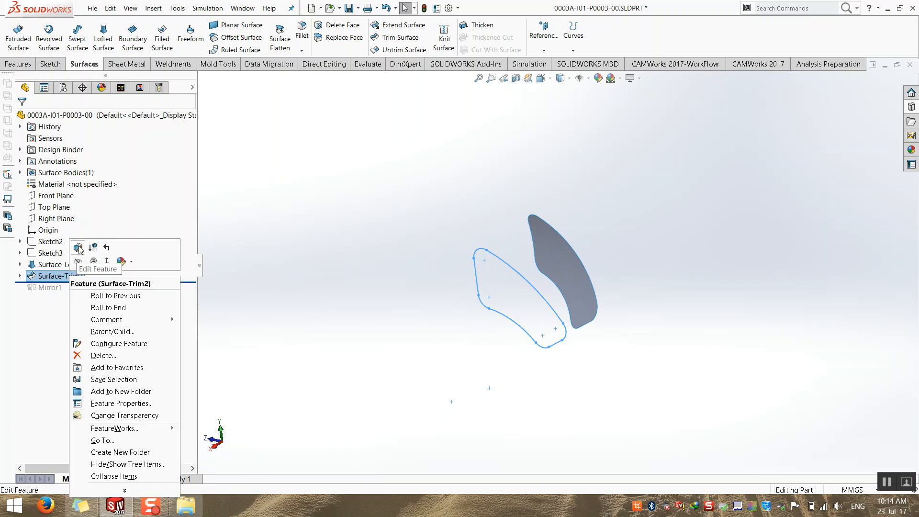
pyautogui.click(78, 247)
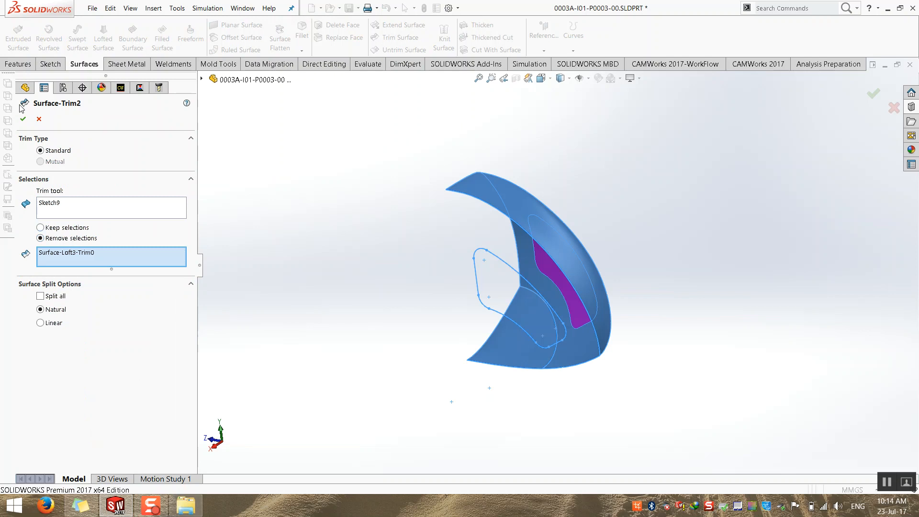
pyautogui.click(24, 118)
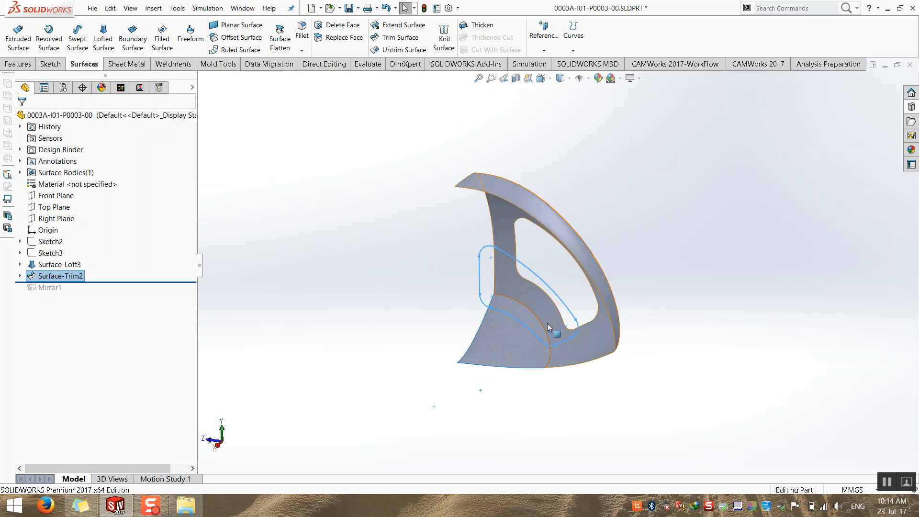
# Roll the model forward past Mirror1 so the trimmed surface is mirrored again
pyautogui.moveTo(550, 328); pyautogui.dragTo(452, 266, button='middle')
pyautogui.click(327, 234)
pyautogui.moveTo(129, 282); pyautogui.dragTo(127, 292)
pyautogui.moveTo(430, 306); pyautogui.dragTo(119, 415, button='middle')
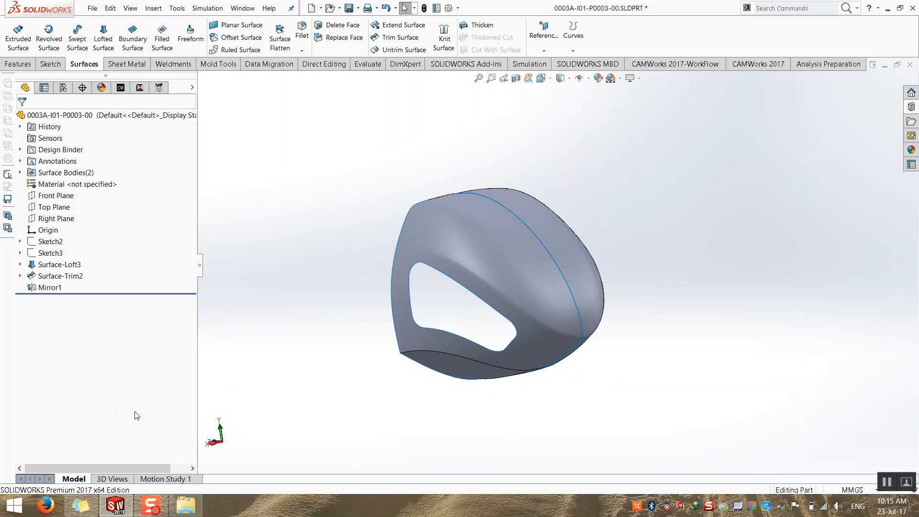
# Examine the mirrored shell and the seam between its two halves along the upper rim, from outside and inside
pyautogui.moveTo(335, 319); pyautogui.dragTo(447, 329, button='middle')
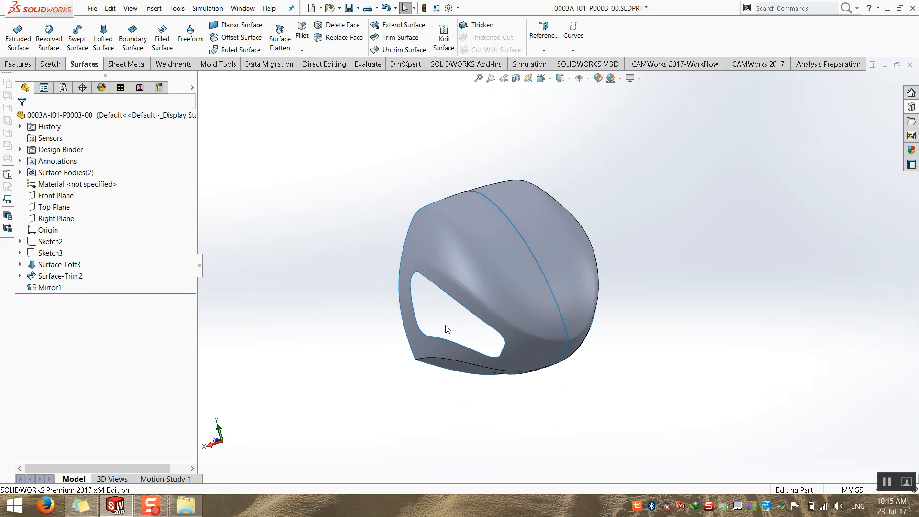
pyautogui.moveTo(446, 329); pyautogui.dragTo(480, 278, button='middle')
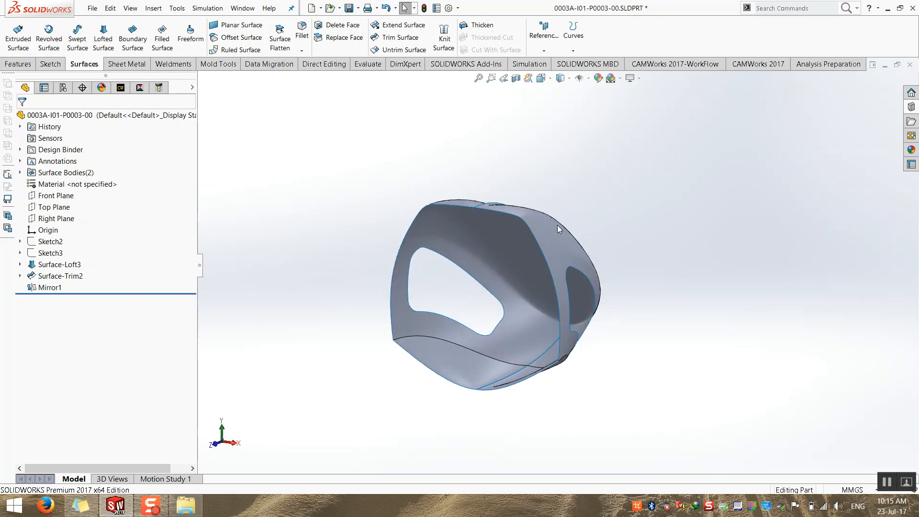
pyautogui.scroll(-10, 499, 204)
pyautogui.moveTo(565, 215); pyautogui.dragTo(530, 246, button='middle')
pyautogui.scroll(2, 530, 247)
pyautogui.moveTo(606, 273); pyautogui.dragTo(661, 288, button='middle')
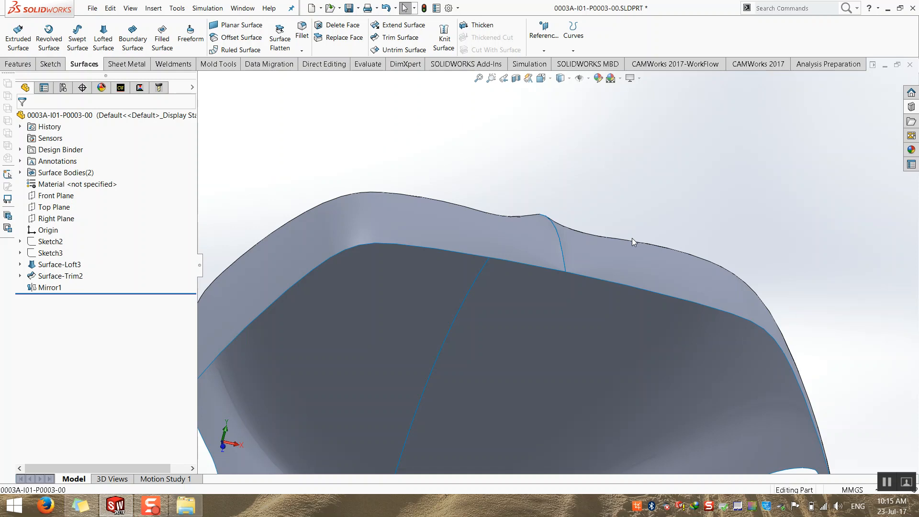
pyautogui.scroll(7, 587, 236)
pyautogui.moveTo(579, 330); pyautogui.dragTo(408, 366, button='middle')
pyautogui.scroll(-2, 481, 251)
pyautogui.moveTo(480, 251); pyautogui.dragTo(469, 270, button='middle')
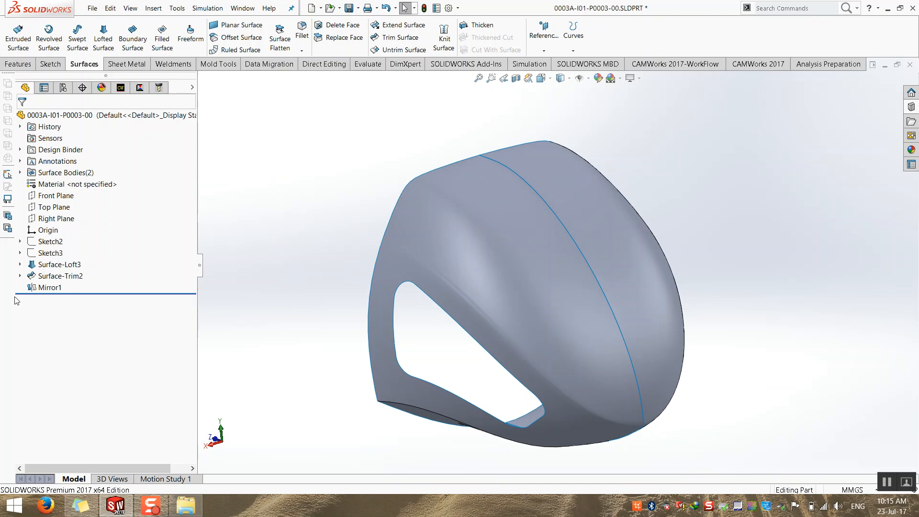
# Open Surface-Loft3 for editing and examine its preview along the edge at the mirror plane
pyautogui.rightClick(58, 265)
pyautogui.click(72, 239)
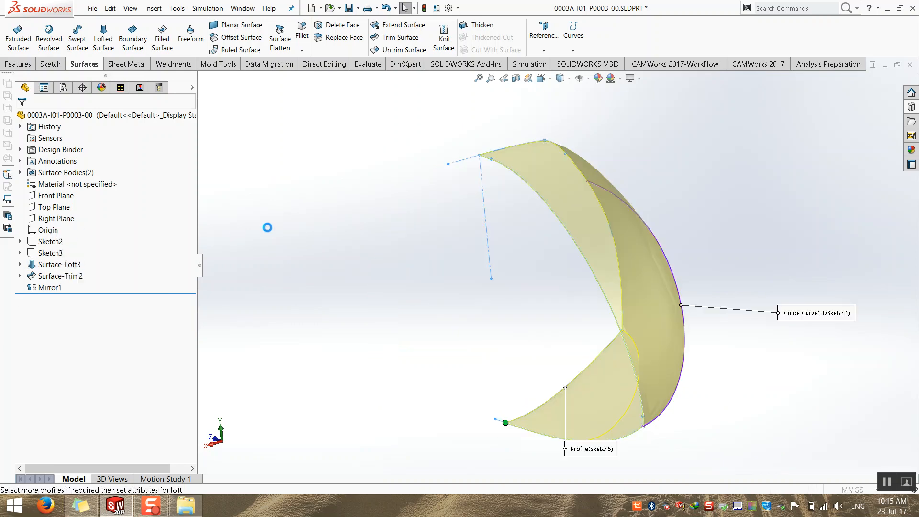
pyautogui.moveTo(428, 171); pyautogui.dragTo(687, 173, button='middle')
pyautogui.scroll(-1, 687, 173)
pyautogui.scroll(-3, 501, 208)
pyautogui.moveTo(501, 208); pyautogui.dragTo(594, 236, button='middle')
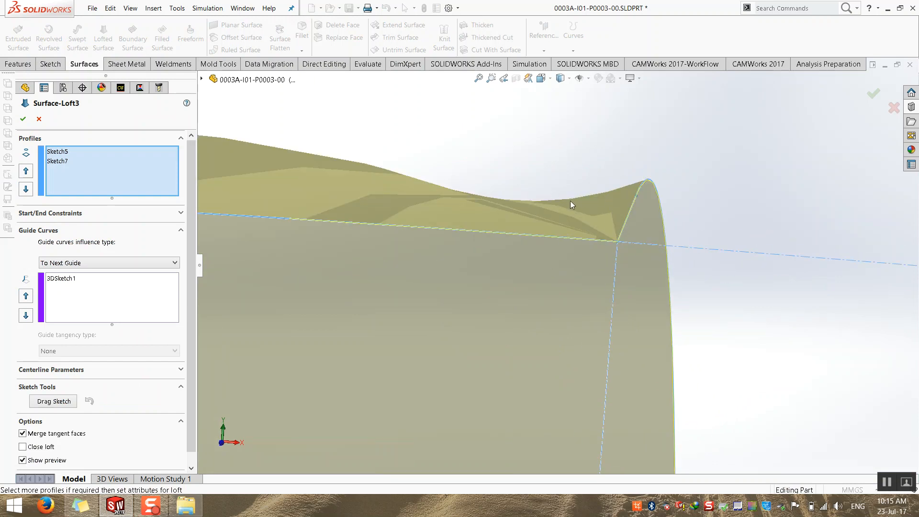
pyautogui.moveTo(540, 186); pyautogui.dragTo(427, 333, button='middle')
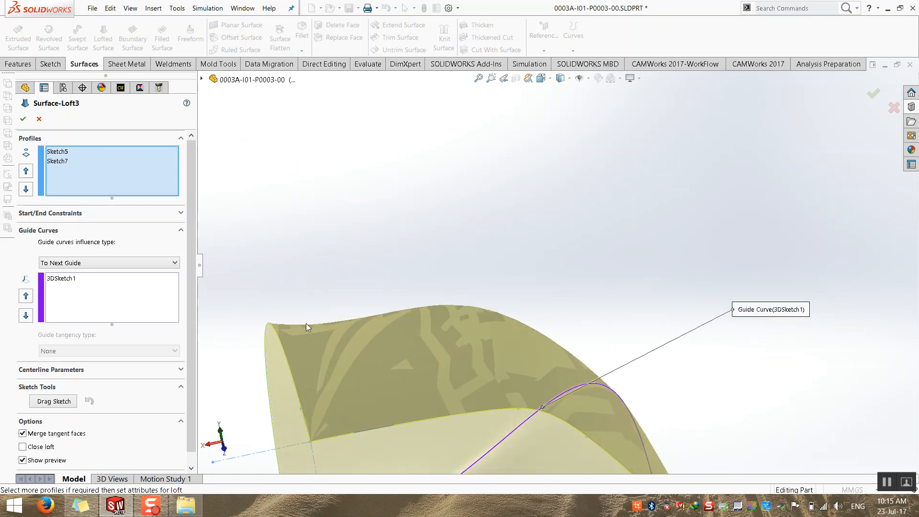
pyautogui.moveTo(282, 325); pyautogui.dragTo(415, 407, button='middle')
pyautogui.scroll(3, 418, 412)
pyautogui.scroll(-2, 443, 398)
pyautogui.moveTo(475, 347); pyautogui.dragTo(489, 346, button='middle')
pyautogui.scroll(-2, 641, 206)
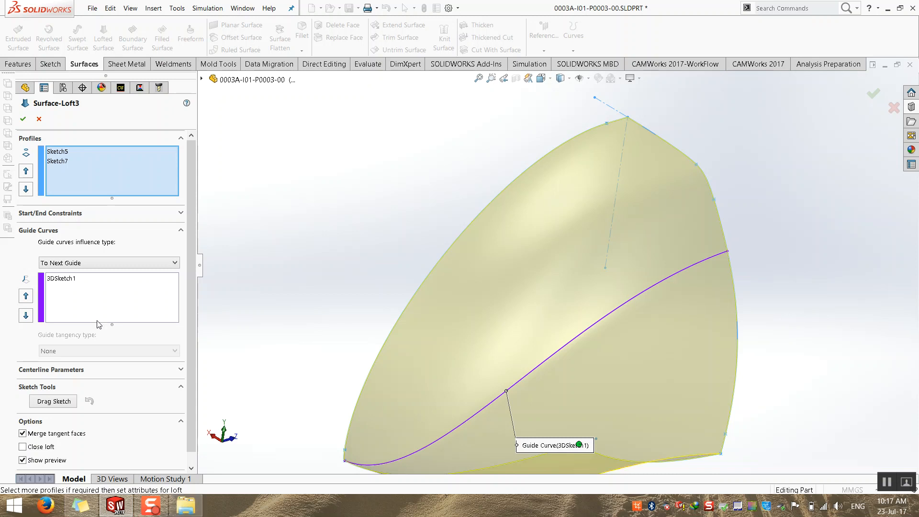
# Review the loft's profiles and guide curve and set the start constraint to Normal To Profile
pyautogui.moveTo(55, 151); pyautogui.dragTo(58, 164)
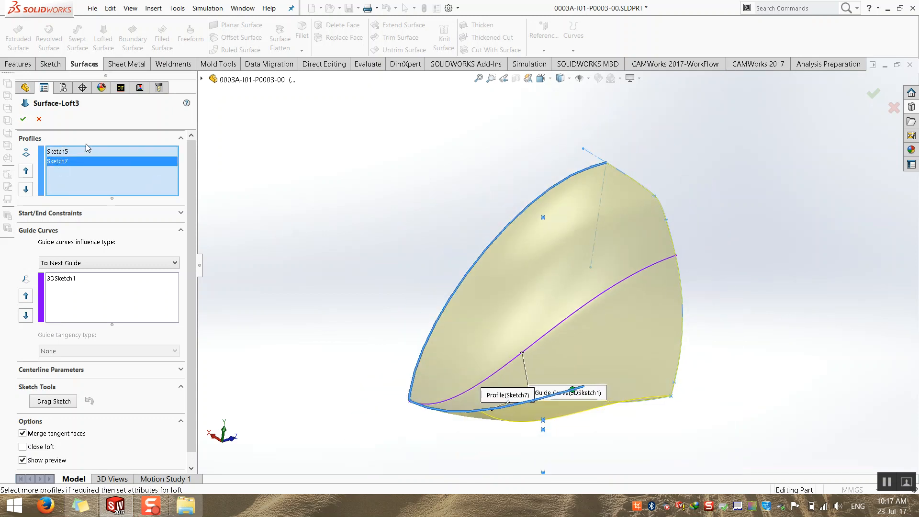
pyautogui.click(61, 278)
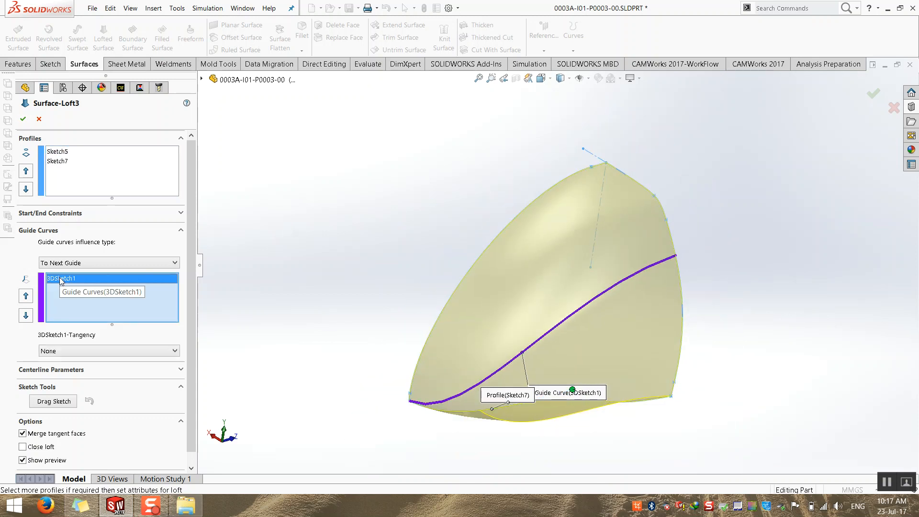
pyautogui.click(84, 213)
pyautogui.click(84, 213)
pyautogui.click(84, 214)
pyautogui.click(84, 214)
pyautogui.click(83, 213)
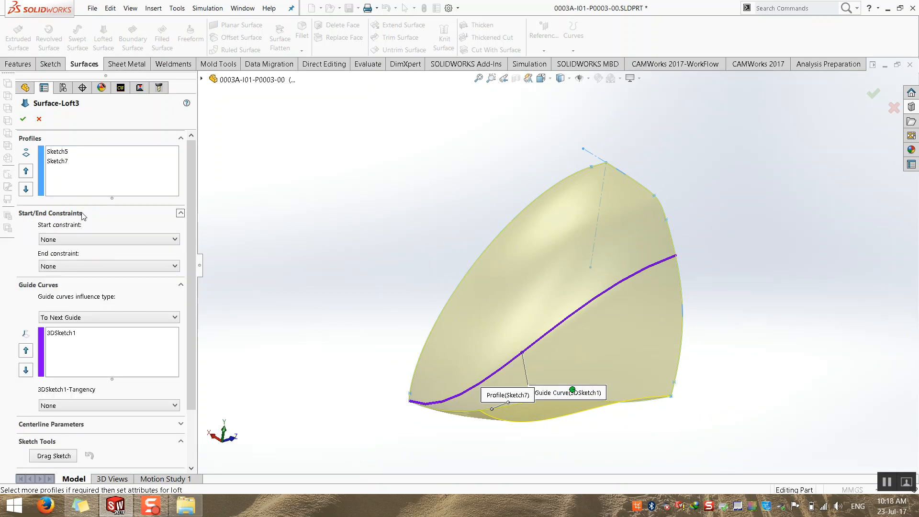
pyautogui.click(95, 240)
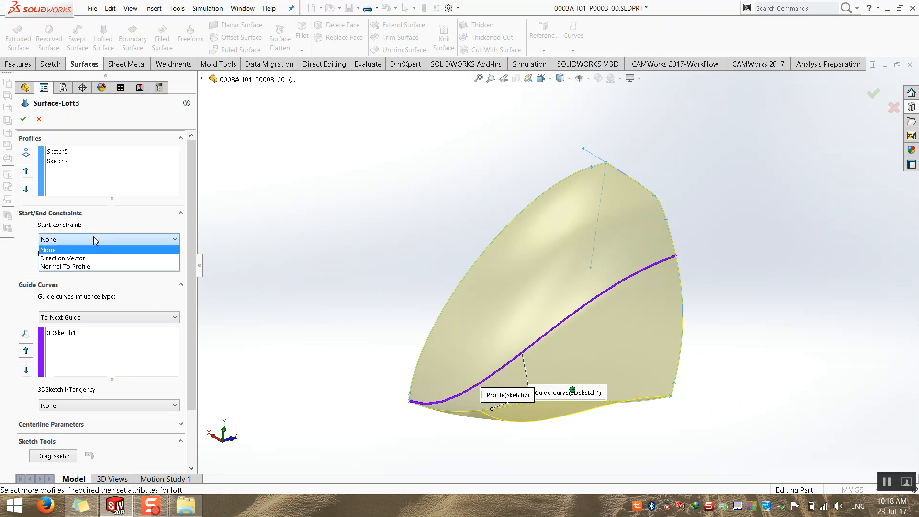
pyautogui.click(88, 266)
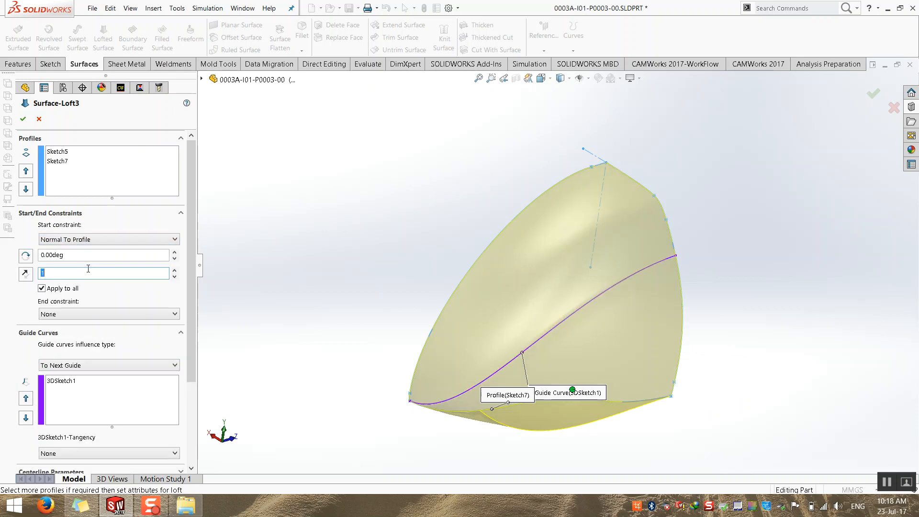
# Check the loft's upper edge and switch the start constraint to None and back to Normal To Profile
pyautogui.scroll(-10, 527, 215)
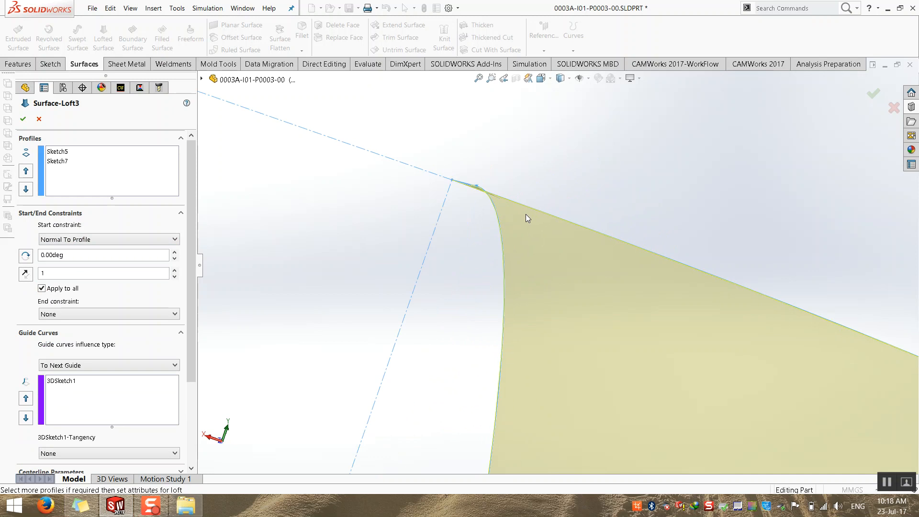
pyautogui.moveTo(525, 214); pyautogui.dragTo(392, 217, button='middle')
pyautogui.scroll(8, 469, 277)
pyautogui.moveTo(604, 320); pyautogui.dragTo(598, 301, button='middle')
pyautogui.scroll(-6, 592, 285)
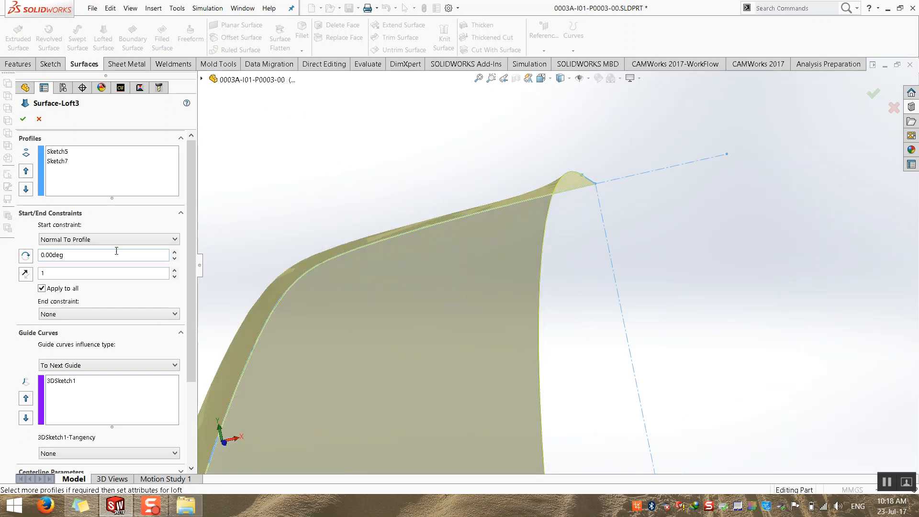
pyautogui.click(94, 240)
pyautogui.click(94, 250)
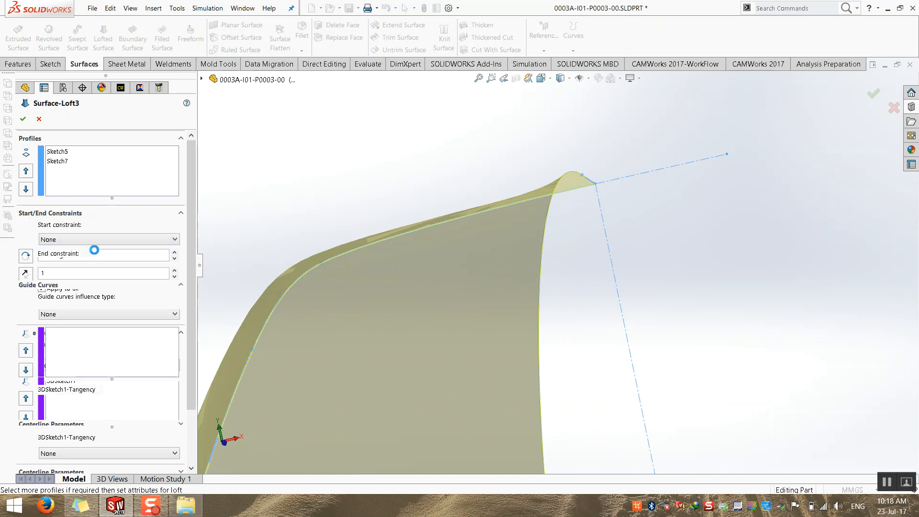
pyautogui.click(98, 239)
pyautogui.click(95, 264)
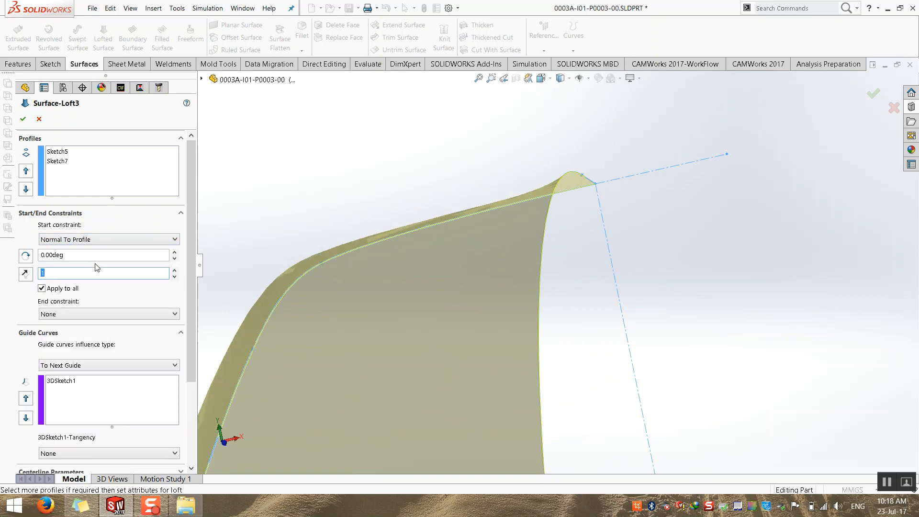
# Try Normal To Profile as the loft's end constraint and set it back to None
pyautogui.click(85, 315)
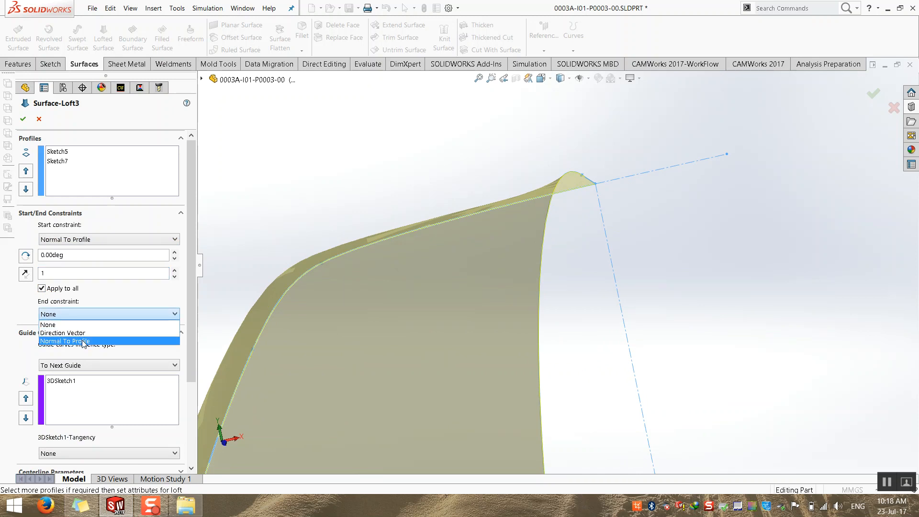
pyautogui.click(84, 341)
pyautogui.moveTo(369, 312)
pyautogui.mouseDown(button='middle')
pyautogui.moveTo(453, 345)
pyautogui.moveTo(581, 324)
pyautogui.moveTo(512, 359)
pyautogui.moveTo(427, 383)
pyautogui.mouseUp(button='middle')
pyautogui.click(101, 314)
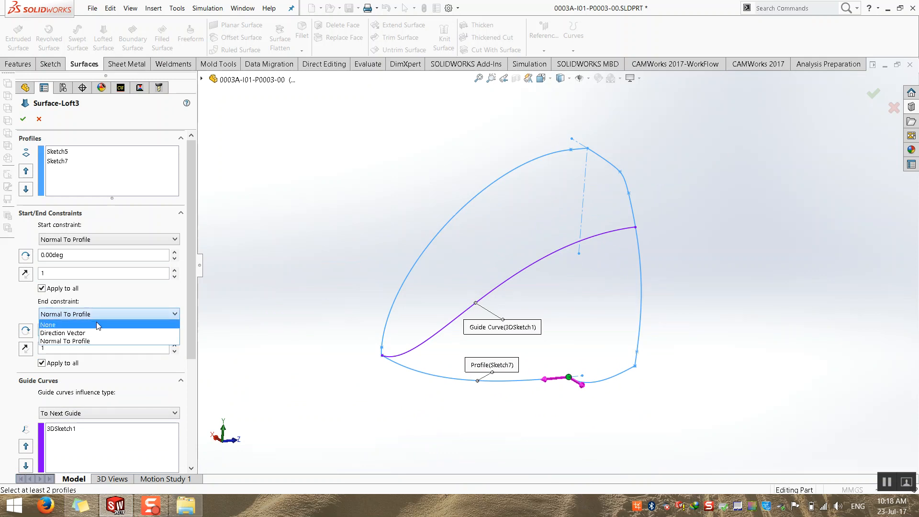
pyautogui.click(97, 324)
# Examine the loft preview at the lower tip, the outer side and the upper corner
pyautogui.moveTo(345, 414); pyautogui.dragTo(248, 380, button='middle')
pyautogui.scroll(-5, 601, 406)
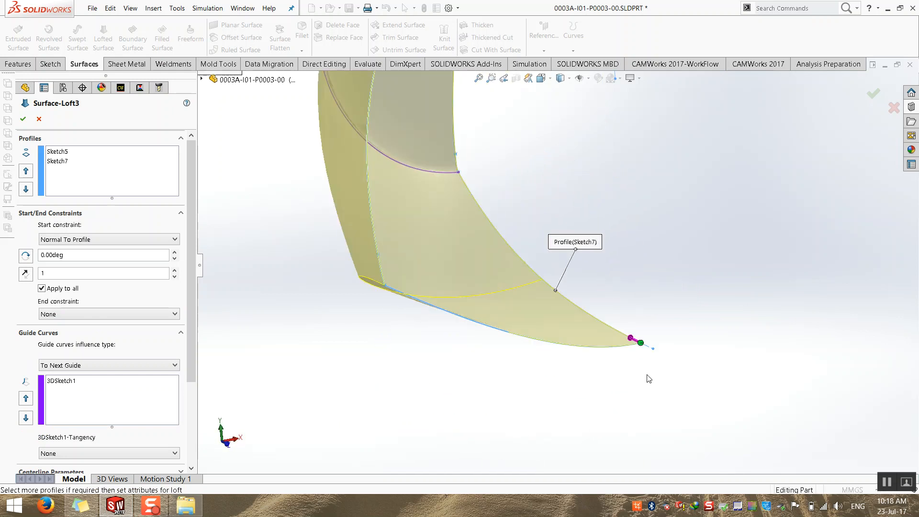
pyautogui.scroll(5, 516, 317)
pyautogui.moveTo(486, 231); pyautogui.dragTo(417, 175, button='middle')
pyautogui.moveTo(462, 225); pyautogui.dragTo(530, 233, button='middle')
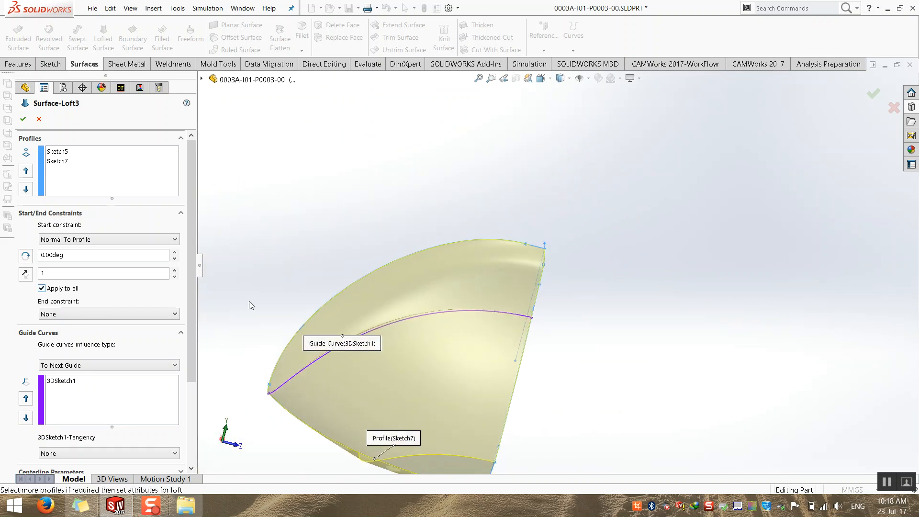
pyautogui.scroll(-5, 533, 247)
pyautogui.scroll(-2, 554, 214)
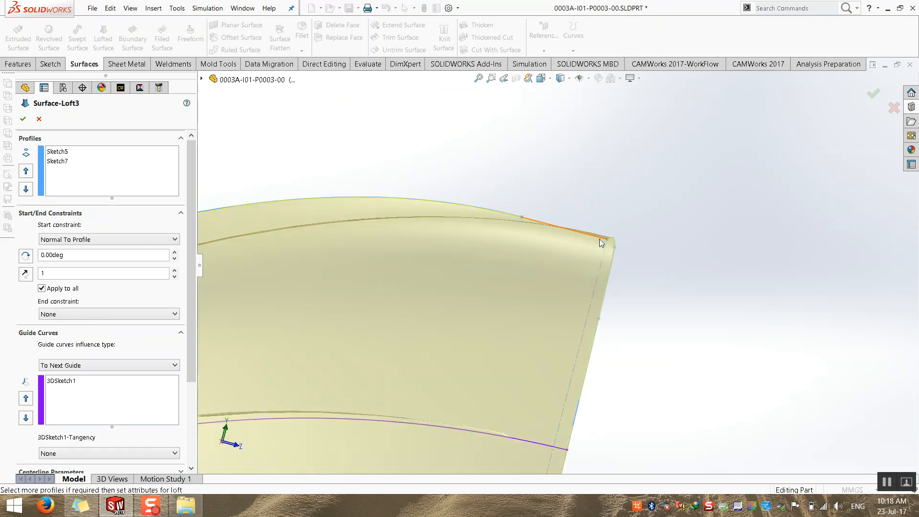
# Alternate the start constraint twice between None and Normal To Profile to compare the surface at the upper corner
pyautogui.click(96, 239)
pyautogui.click(91, 250)
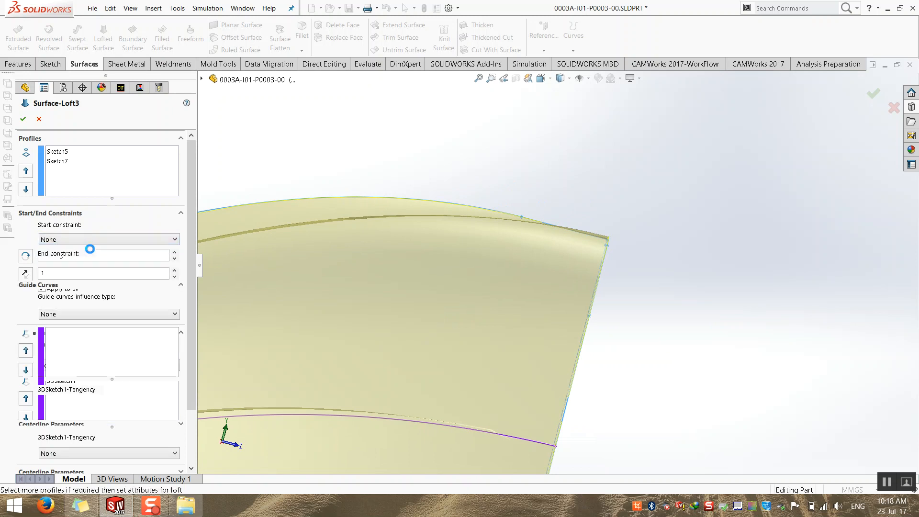
pyautogui.click(88, 240)
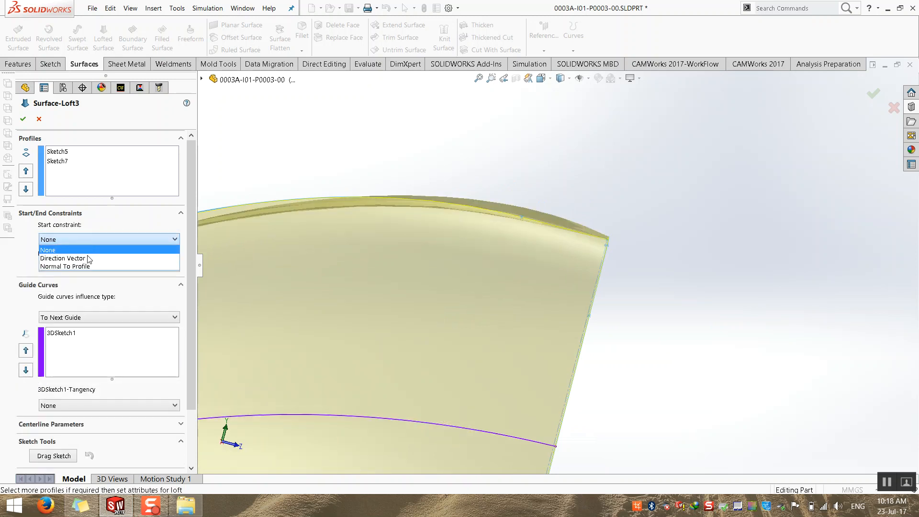
pyautogui.click(67, 266)
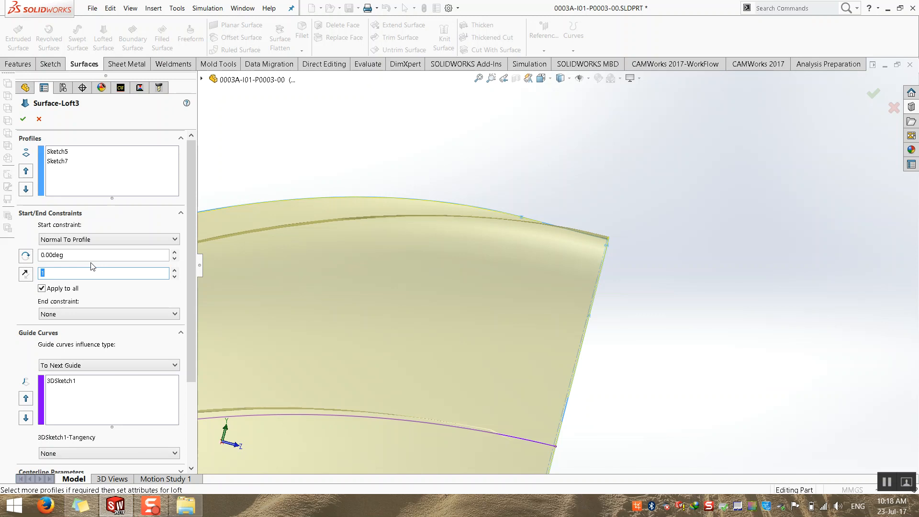
pyautogui.click(91, 240)
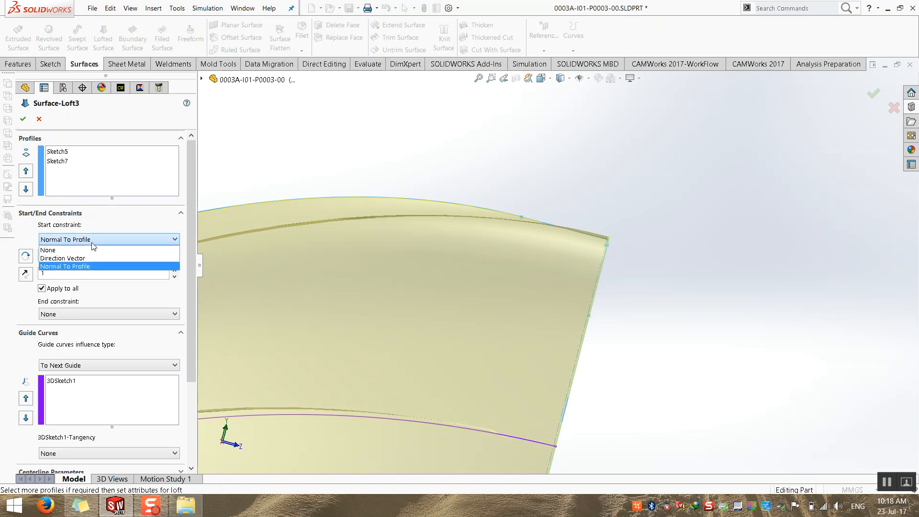
pyautogui.click(93, 250)
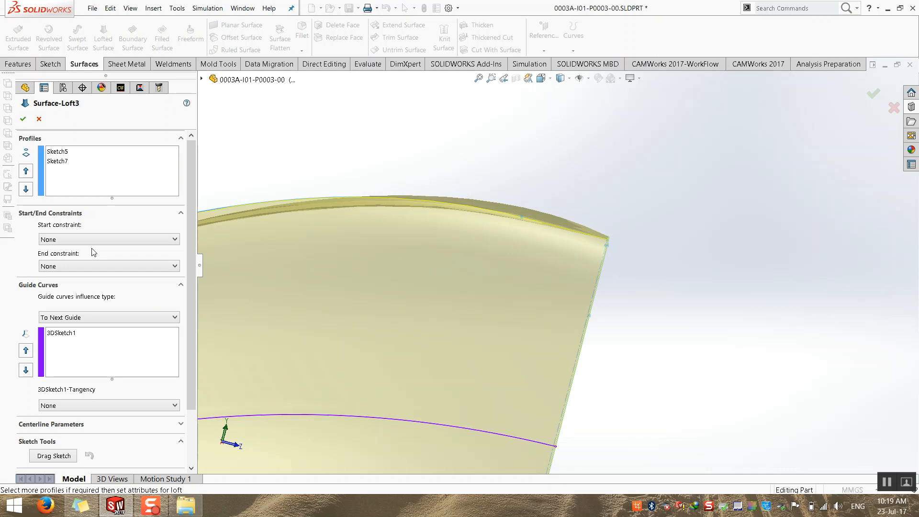
pyautogui.click(98, 239)
pyautogui.click(98, 262)
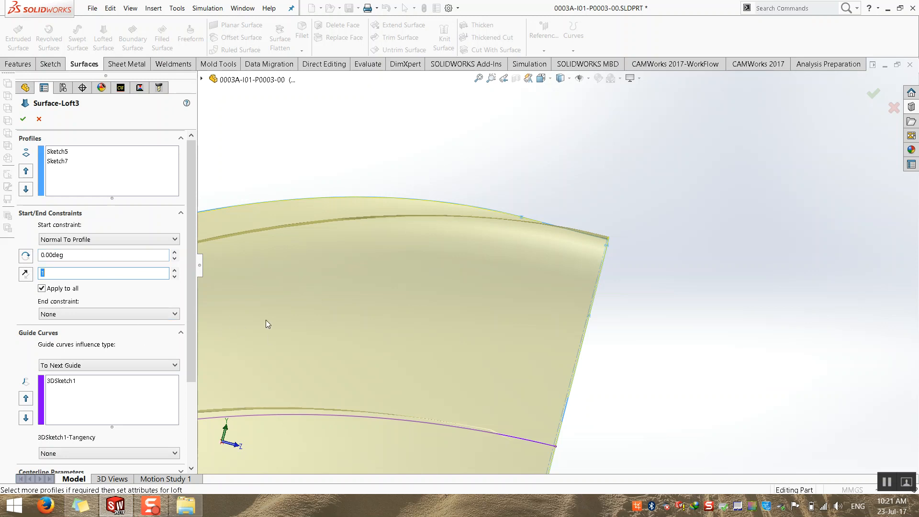
# Examine the upper edge of the loft preview from outside and inside, and collapse the start and end constraint settings
pyautogui.moveTo(545, 230); pyautogui.dragTo(557, 248, button='middle')
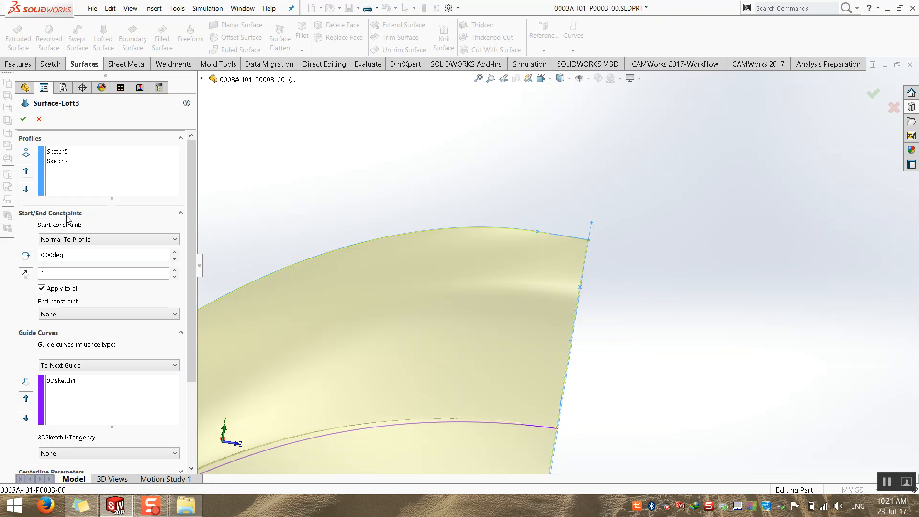
pyautogui.scroll(4, 361, 296)
pyautogui.moveTo(361, 296); pyautogui.dragTo(287, 354, button='middle')
pyautogui.scroll(-2, 287, 354)
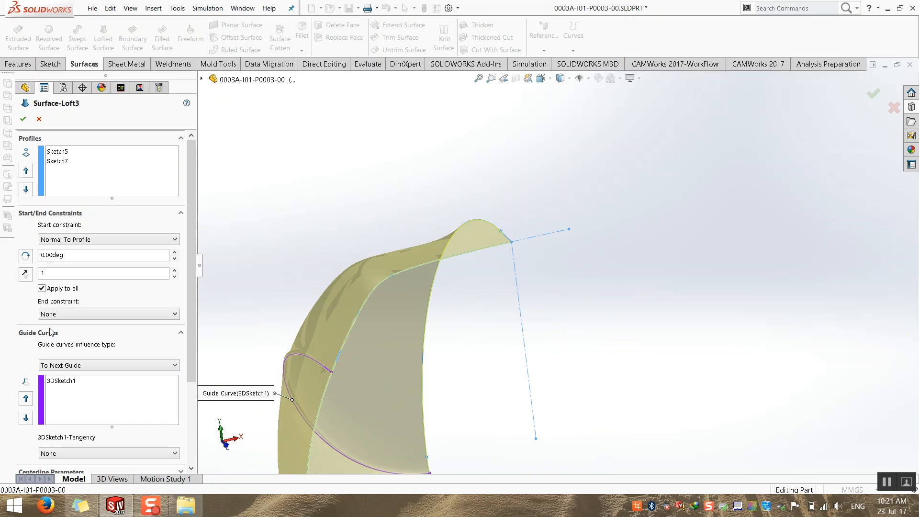
pyautogui.click(51, 239)
pyautogui.click(51, 241)
pyautogui.click(56, 213)
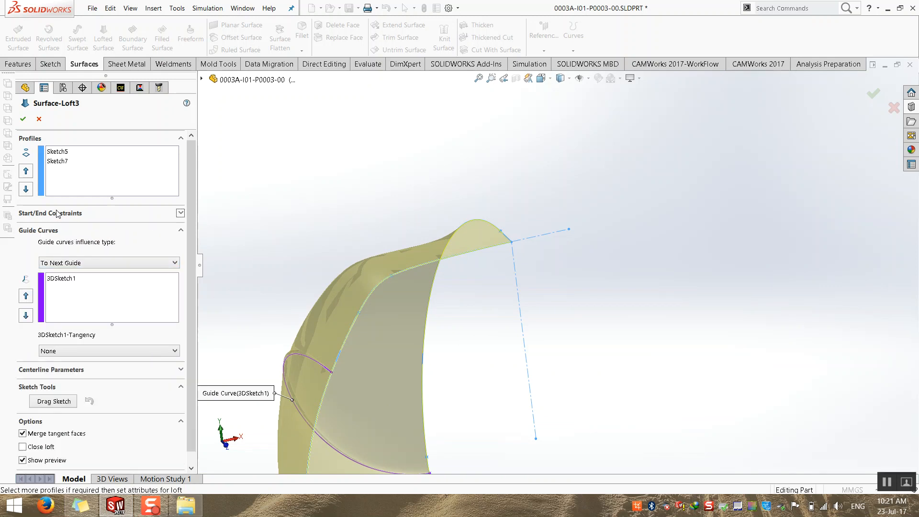
# Set the loft's guide curves influence type to Global and examine the preview at the upper corner
pyautogui.click(73, 264)
pyautogui.click(73, 267)
pyautogui.click(95, 263)
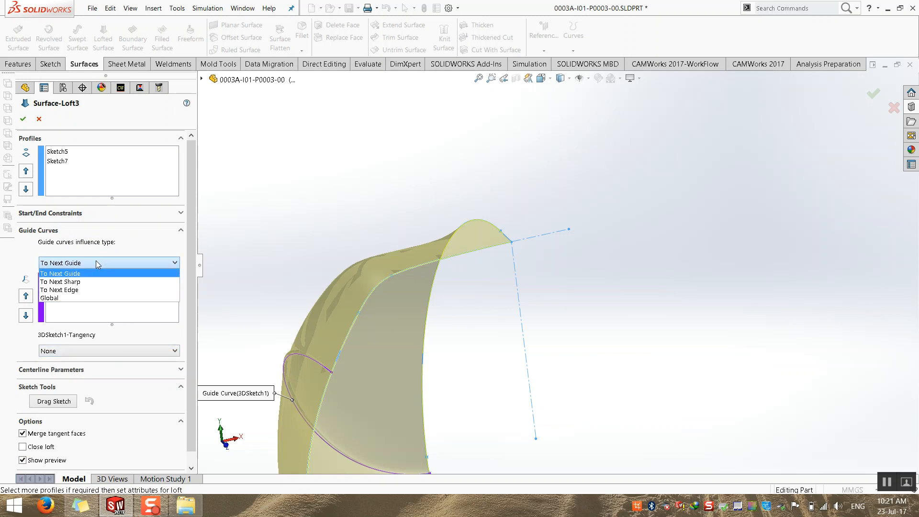
pyautogui.click(86, 298)
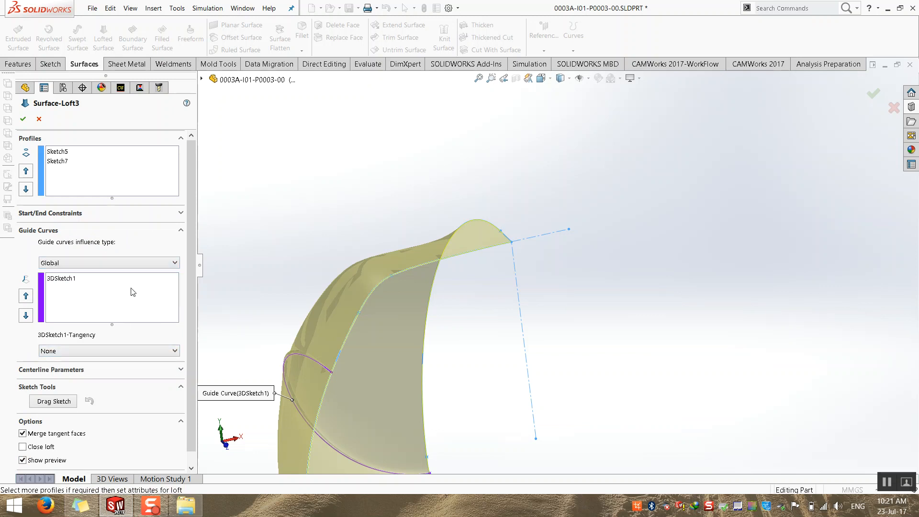
pyautogui.scroll(-5, 404, 235)
pyautogui.moveTo(471, 250); pyautogui.dragTo(458, 245, button='middle')
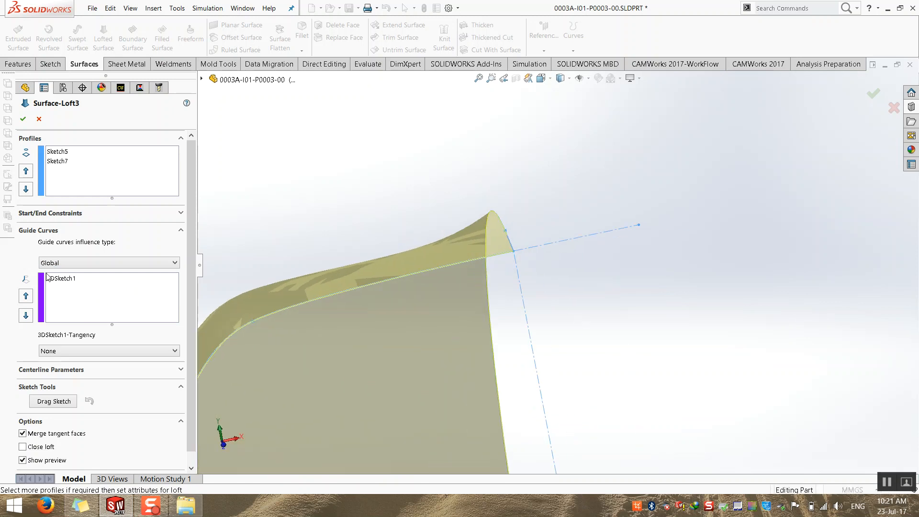
# Compare the To Next Guide influence type with Global, keep Global, and accept the loft
pyautogui.click(85, 259)
pyautogui.click(82, 273)
pyautogui.click(113, 262)
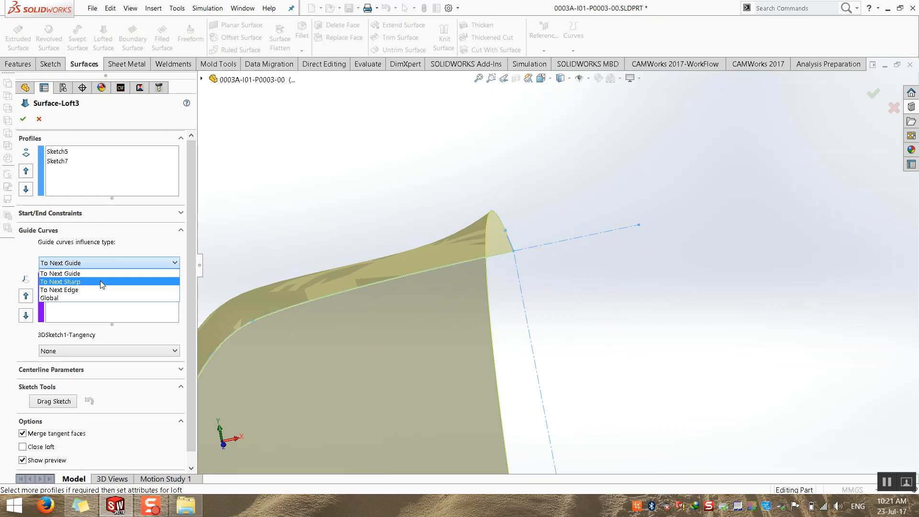
pyautogui.click(87, 299)
pyautogui.moveTo(375, 312); pyautogui.dragTo(578, 258, button='middle')
pyautogui.moveTo(478, 250); pyautogui.dragTo(481, 192, button='middle')
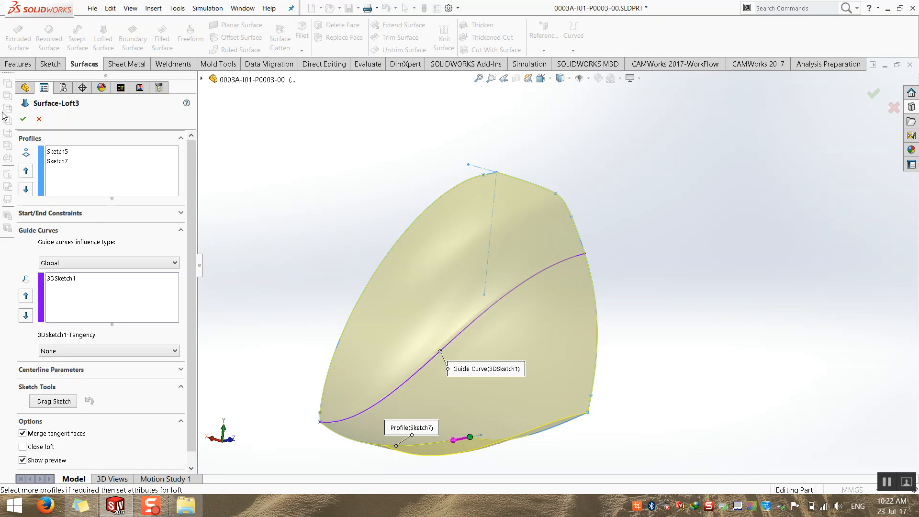
pyautogui.click(23, 119)
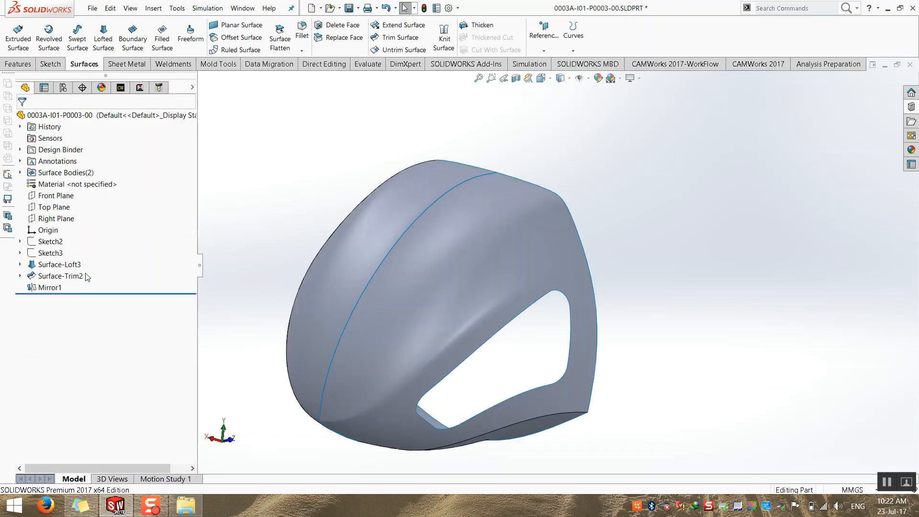
# Roll the model back to just after Surface-Loft3 and show its profile Sketch5
pyautogui.click(70, 266)
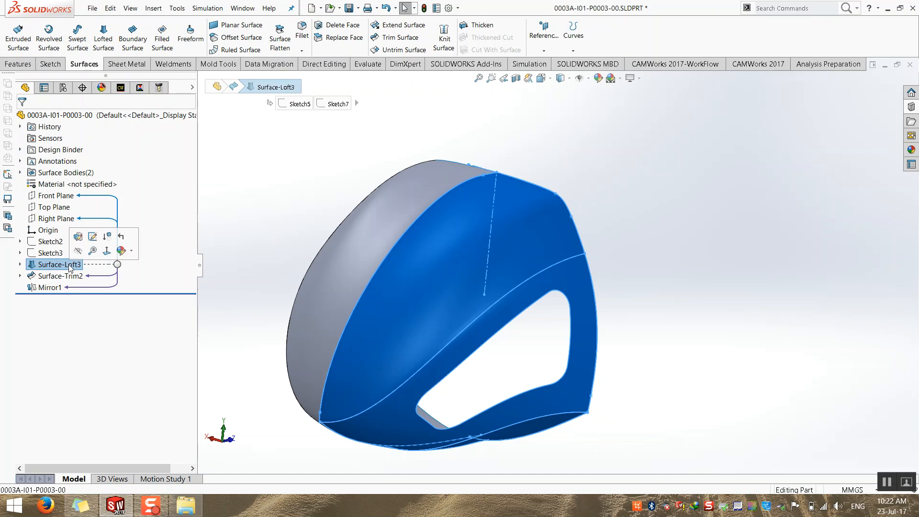
pyautogui.click(163, 300)
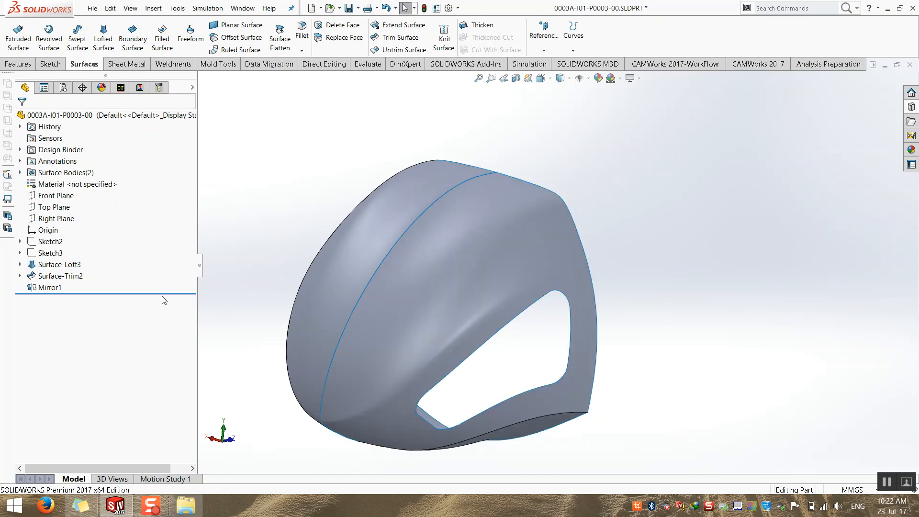
pyautogui.moveTo(172, 292); pyautogui.dragTo(167, 267)
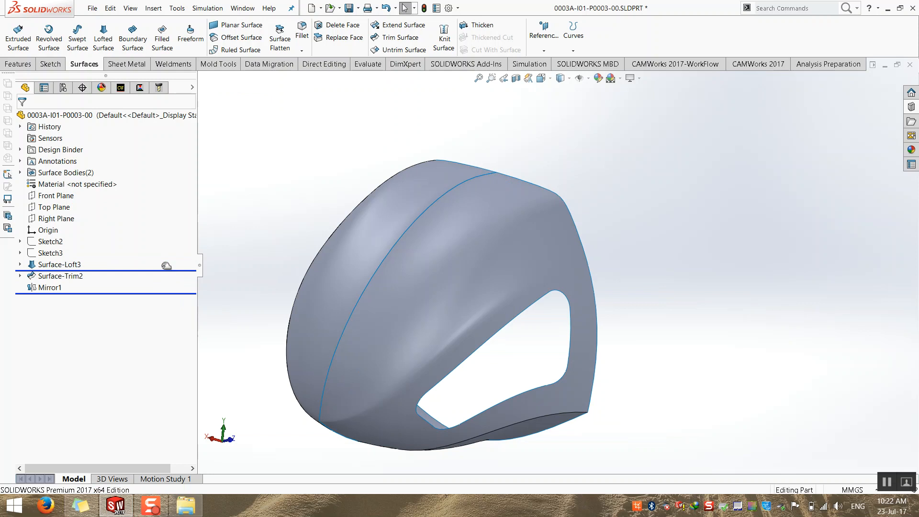
pyautogui.click(20, 264)
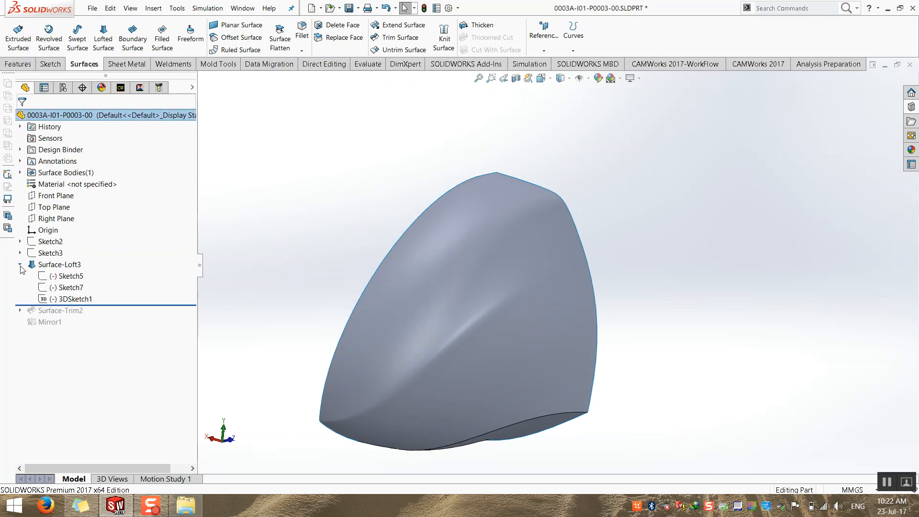
pyautogui.rightClick(70, 275)
pyautogui.click(76, 261)
# Examine the untrimmed loft's upper edge near the mirror plane from inside and outside
pyautogui.moveTo(308, 275); pyautogui.dragTo(321, 343, button='middle')
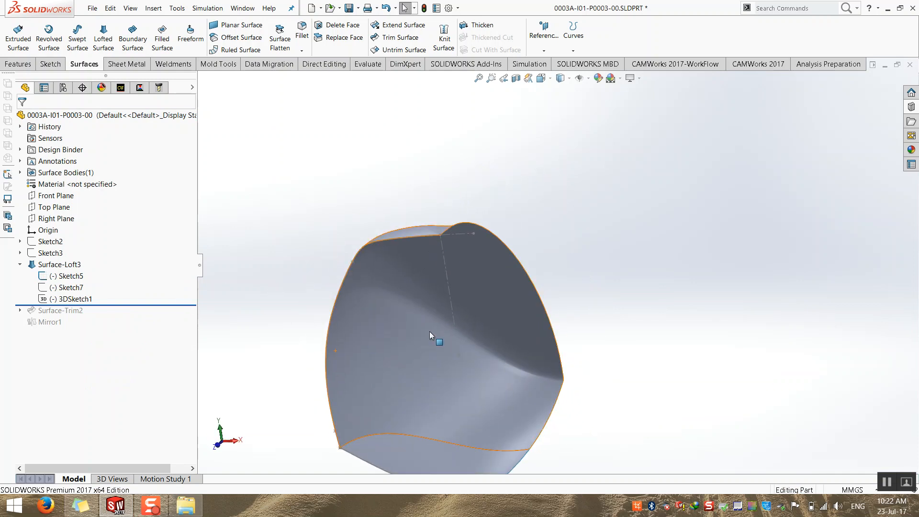
pyautogui.scroll(-10, 421, 205)
pyautogui.moveTo(534, 143); pyautogui.dragTo(525, 112, button='middle')
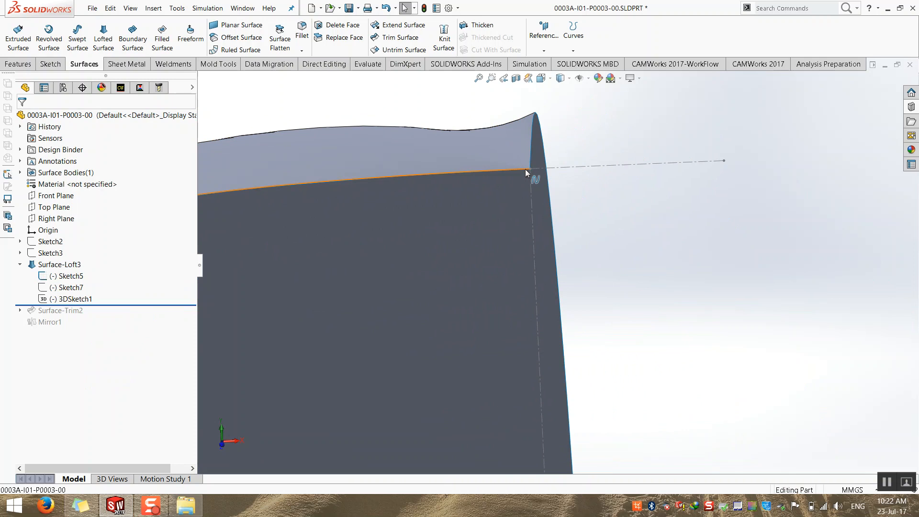
pyautogui.scroll(3, 528, 169)
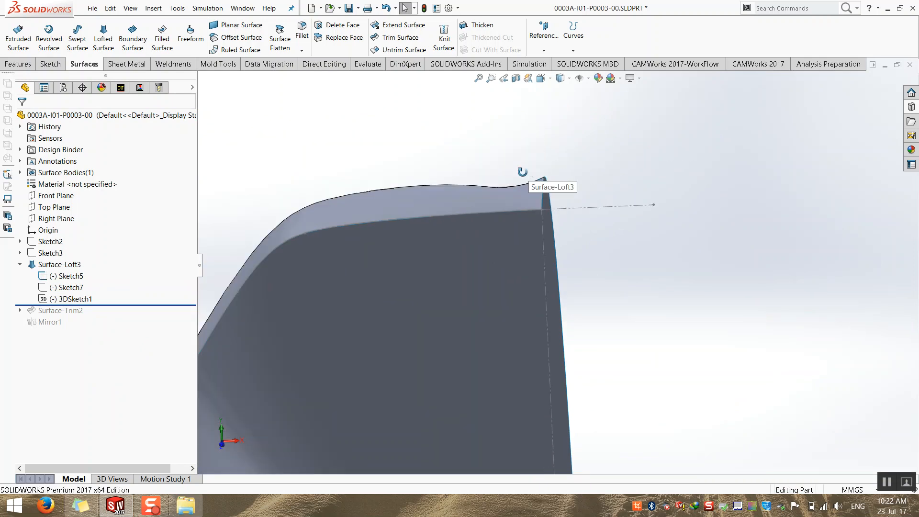
pyautogui.moveTo(508, 178); pyautogui.dragTo(652, 189, button='middle')
pyautogui.scroll(5, 532, 251)
pyautogui.moveTo(529, 254); pyautogui.dragTo(503, 239, button='middle')
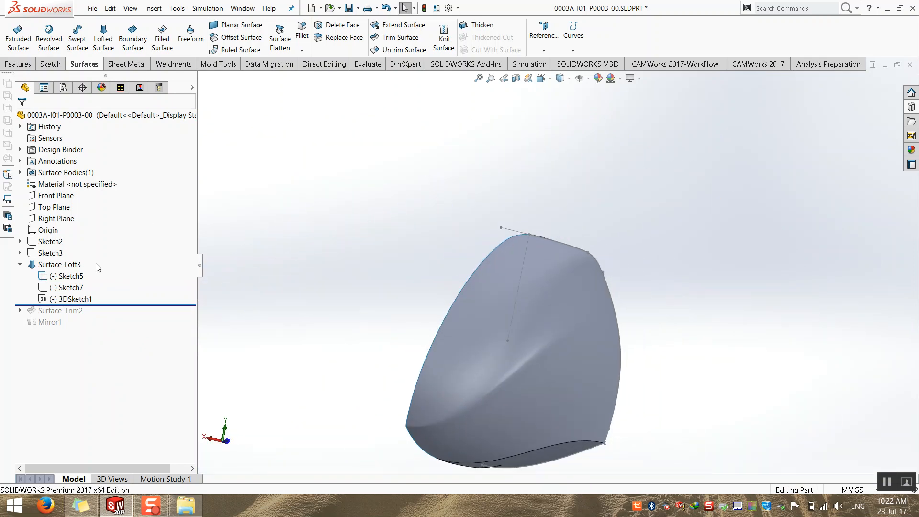
# Suppress Surface-Loft3 to view the visible profile sketch alone, and unsuppress it again
pyautogui.click(74, 264)
pyautogui.click(173, 286)
pyautogui.rightClick(74, 270)
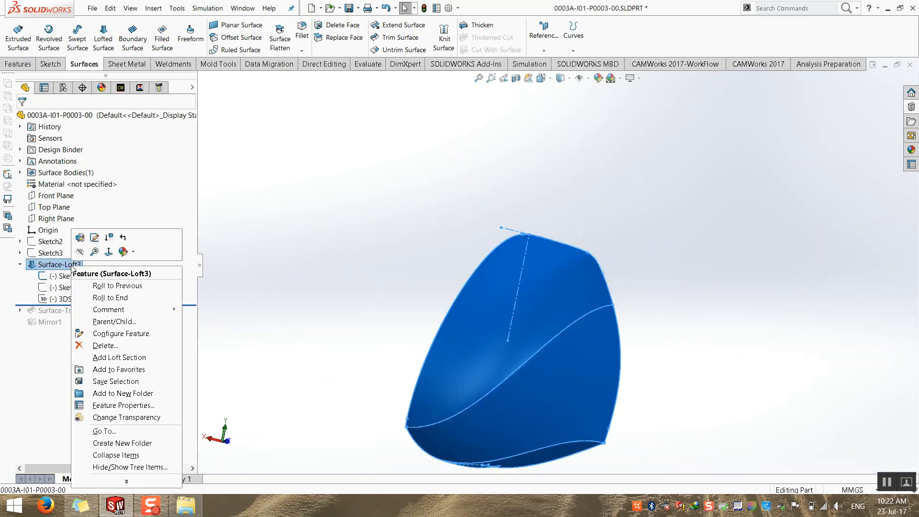
pyautogui.click(106, 243)
pyautogui.moveTo(370, 302); pyautogui.dragTo(330, 300, button='middle')
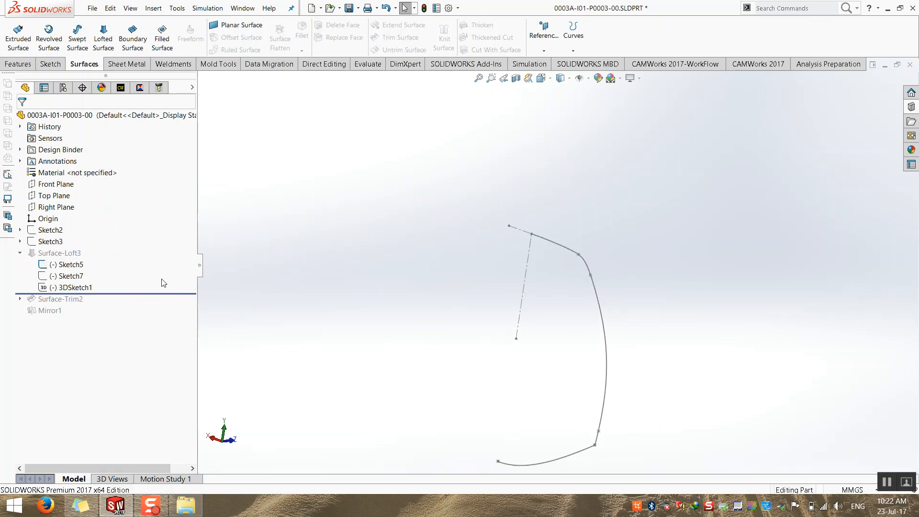
pyautogui.rightClick(61, 254)
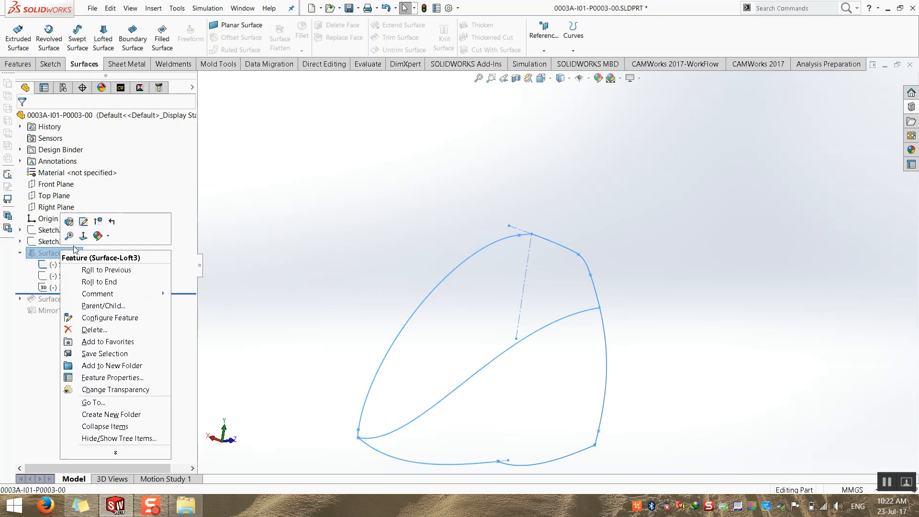
pyautogui.click(99, 221)
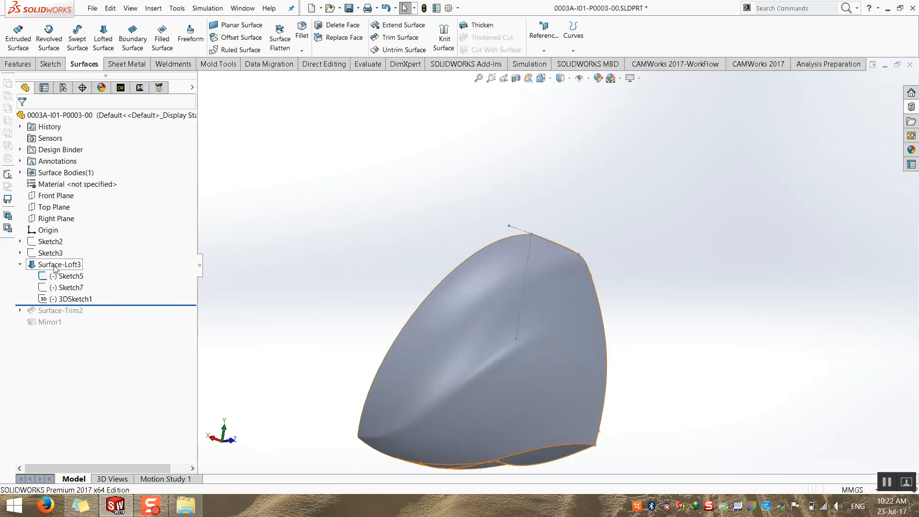
# Suppress Surface-Loft3 so that only its sketch geometry is left in view
pyautogui.rightClick(55, 267)
pyautogui.click(97, 238)
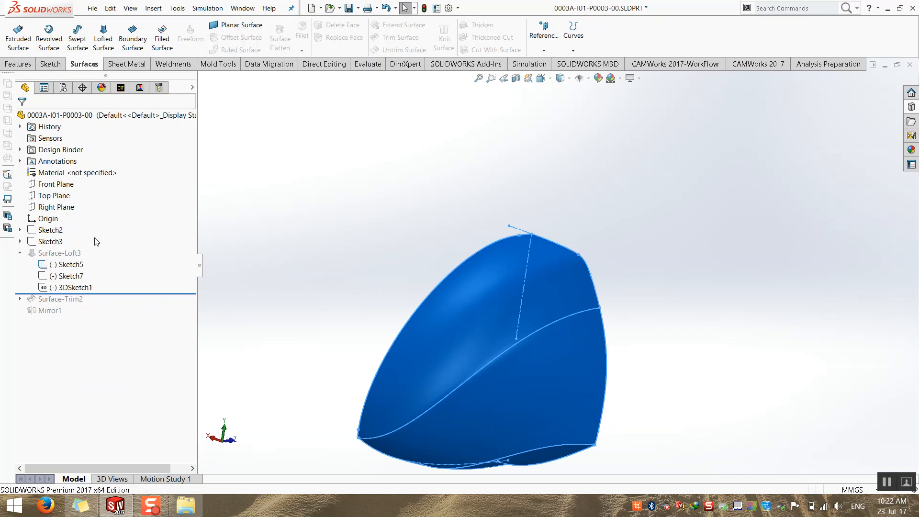
pyautogui.moveTo(347, 307); pyautogui.dragTo(333, 312, button='middle')
pyautogui.scroll(1, 334, 313)
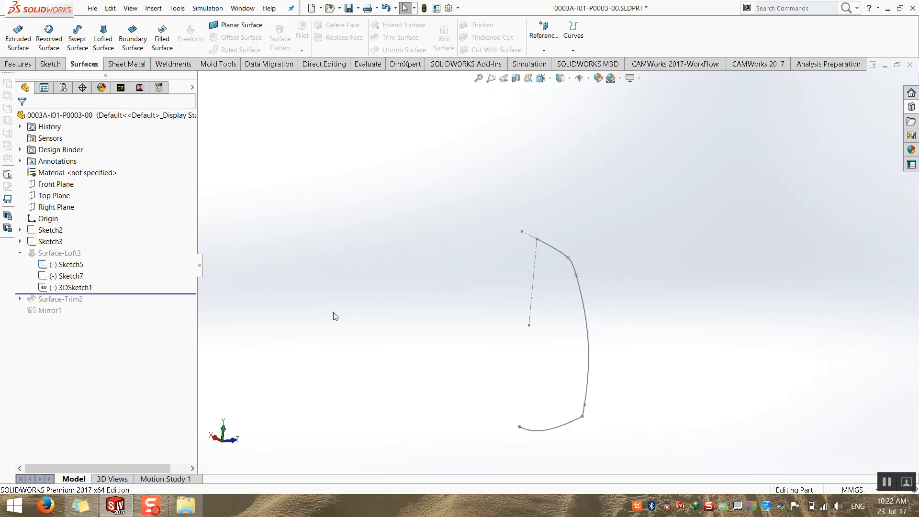
# Show the second profile Sketch7 and the guide curve 3DSketch1 of the suppressed loft
pyautogui.rightClick(70, 277)
pyautogui.click(79, 263)
pyautogui.rightClick(65, 284)
pyautogui.click(75, 327)
pyautogui.moveTo(328, 322)
pyautogui.mouseDown(button='middle')
pyautogui.moveTo(290, 300)
pyautogui.moveTo(352, 303)
pyautogui.moveTo(373, 317)
pyautogui.moveTo(357, 334)
pyautogui.mouseUp(button='middle')
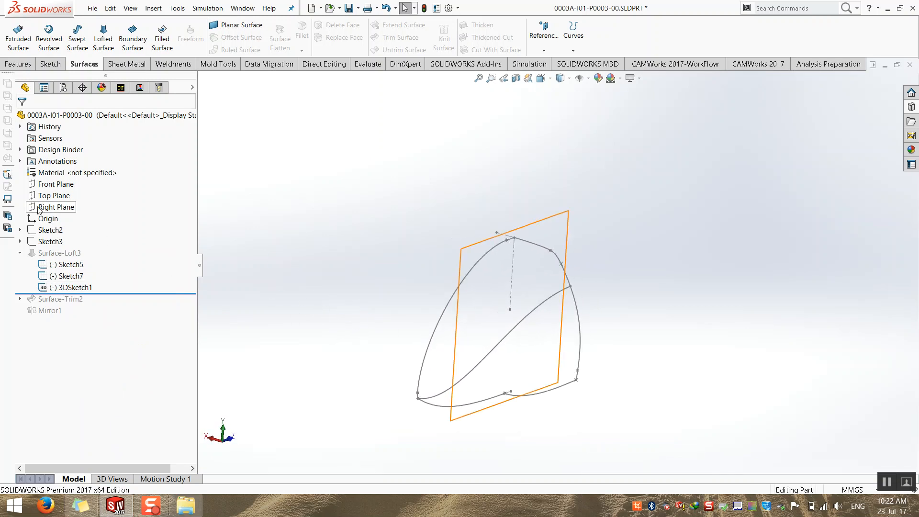
# Start a reference plane offset 80 mm from the Front Plane, flipped toward the loft curves
pyautogui.click(48, 184)
pyautogui.moveTo(371, 328); pyautogui.dragTo(313, 322, button='middle')
pyautogui.click(543, 48)
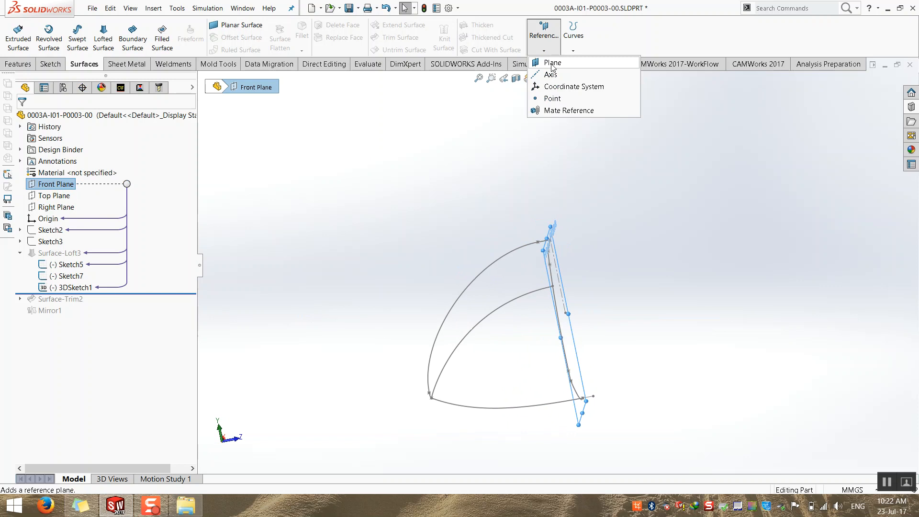
pyautogui.click(551, 64)
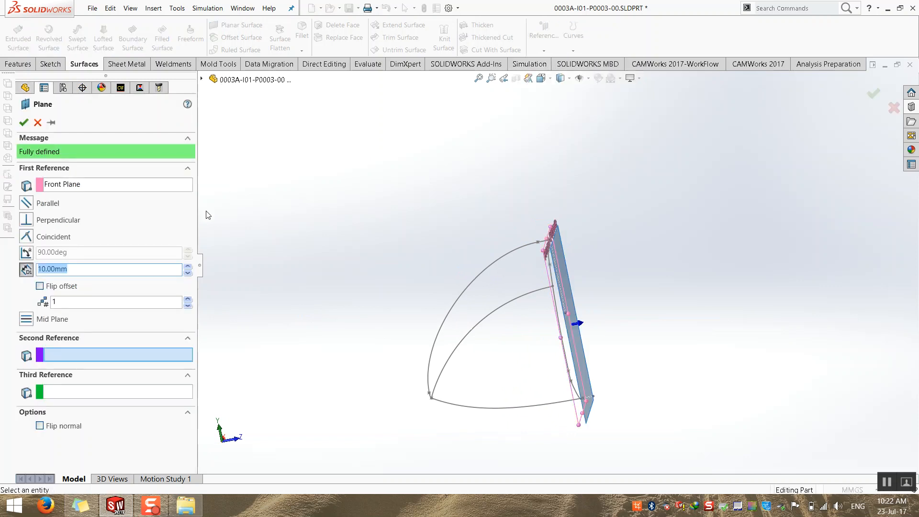
pyautogui.click(187, 266)
pyautogui.click(188, 266)
pyautogui.click(188, 266)
pyautogui.click(187, 266)
pyautogui.click(56, 287)
pyautogui.moveTo(357, 325); pyautogui.dragTo(405, 326, button='middle')
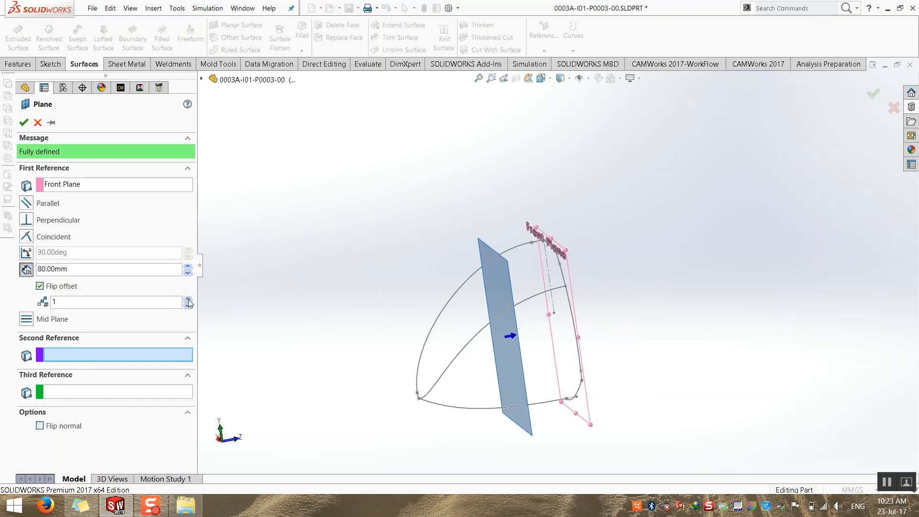
# Increase the reference plane's offset to about 110 mm and create the plane
pyautogui.click(187, 267)
pyautogui.click(188, 266)
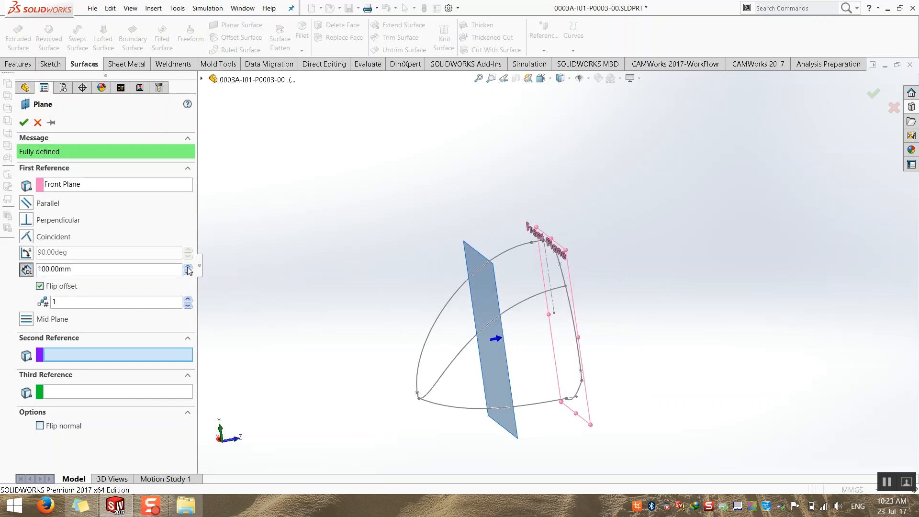
pyautogui.click(187, 273)
pyautogui.click(187, 267)
pyautogui.click(188, 267)
pyautogui.click(23, 122)
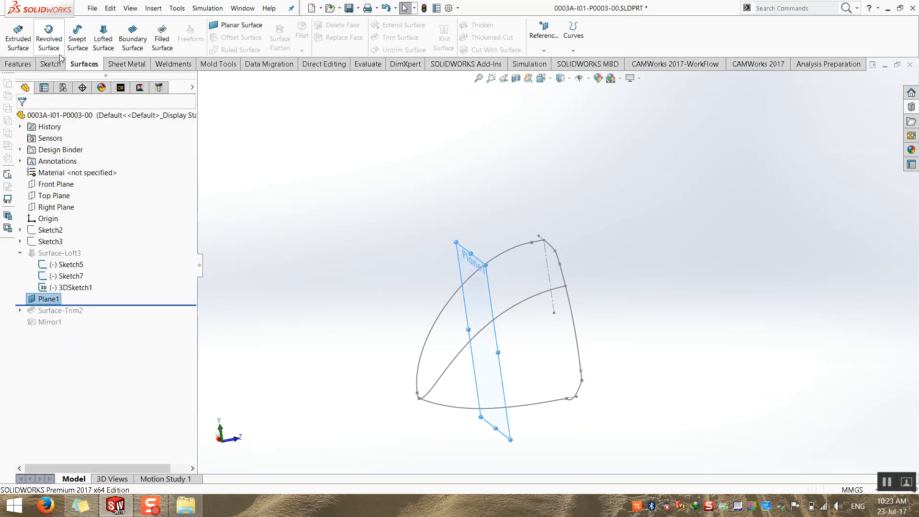
# Start a sketch on the new offset plane and orient the view normal to it
pyautogui.click(49, 65)
pyautogui.click(15, 30)
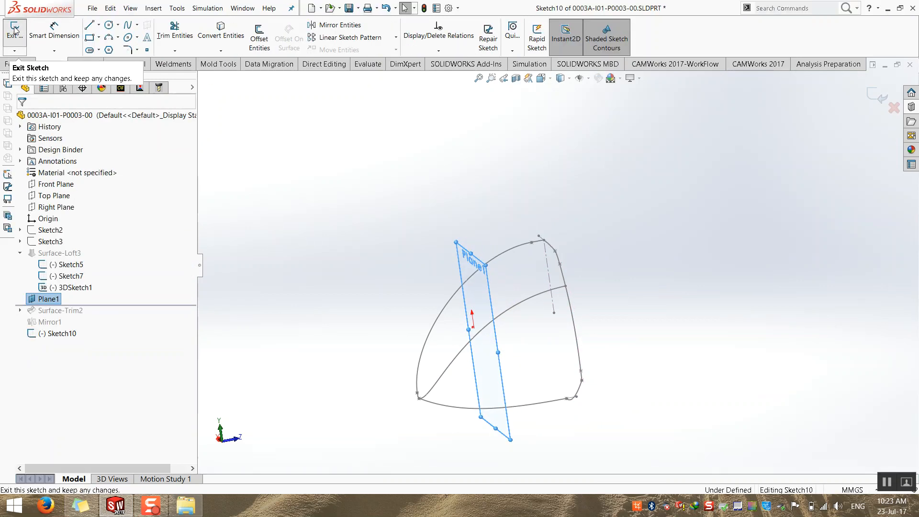
pyautogui.hotkey('ctrl', '8')
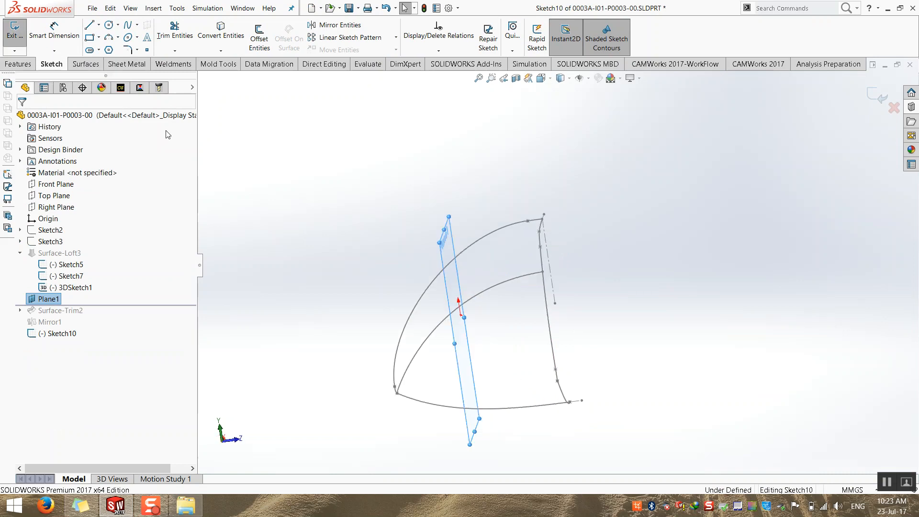
pyautogui.hotkey('ctrl', '8')
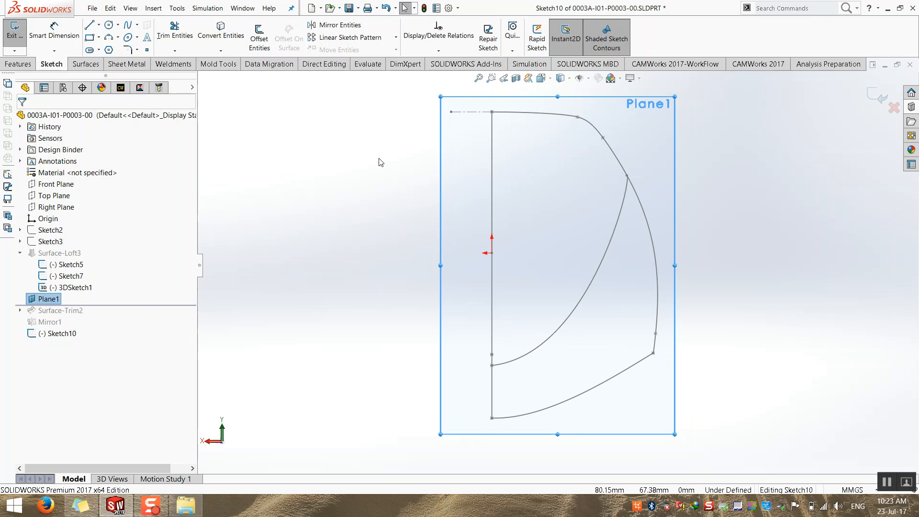
pyautogui.hotkey('ctrl', '8')
pyautogui.scroll(1, 678, 270)
pyautogui.scroll(-1, 678, 287)
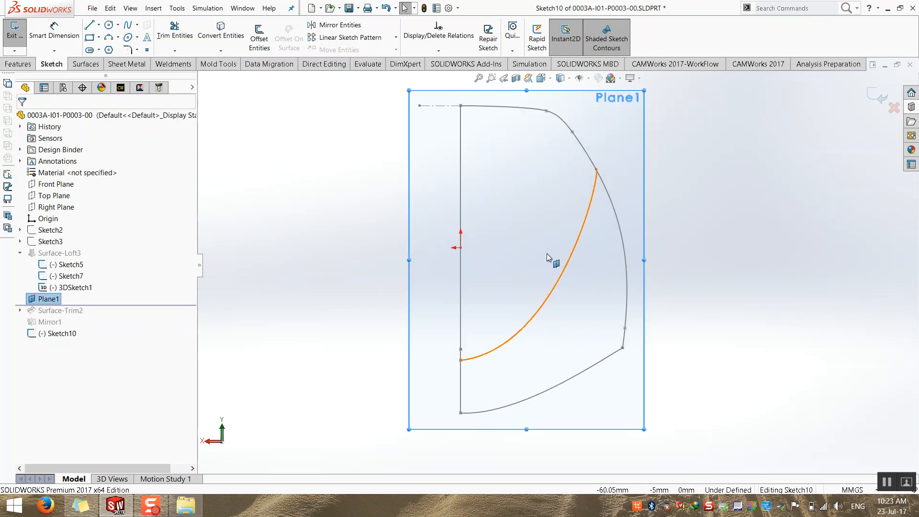
pyautogui.press('z')
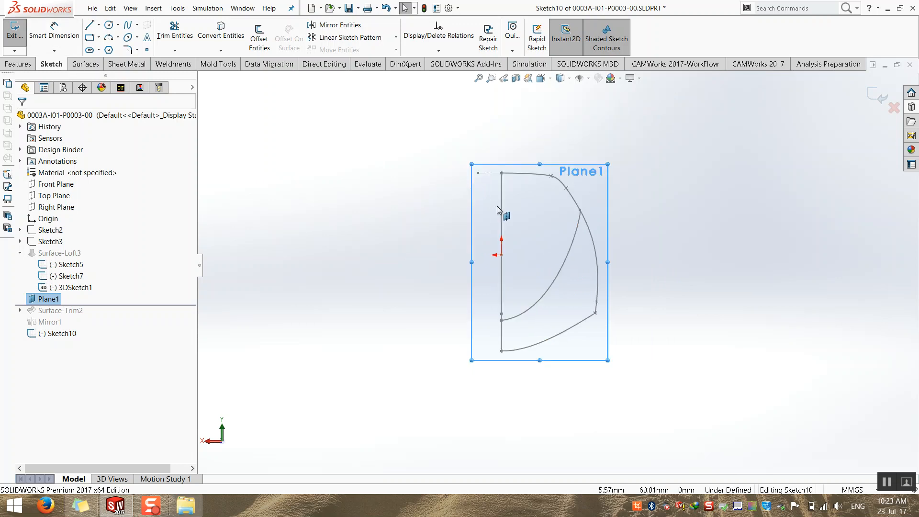
pyautogui.scroll(-2, 533, 197)
pyautogui.click(89, 25)
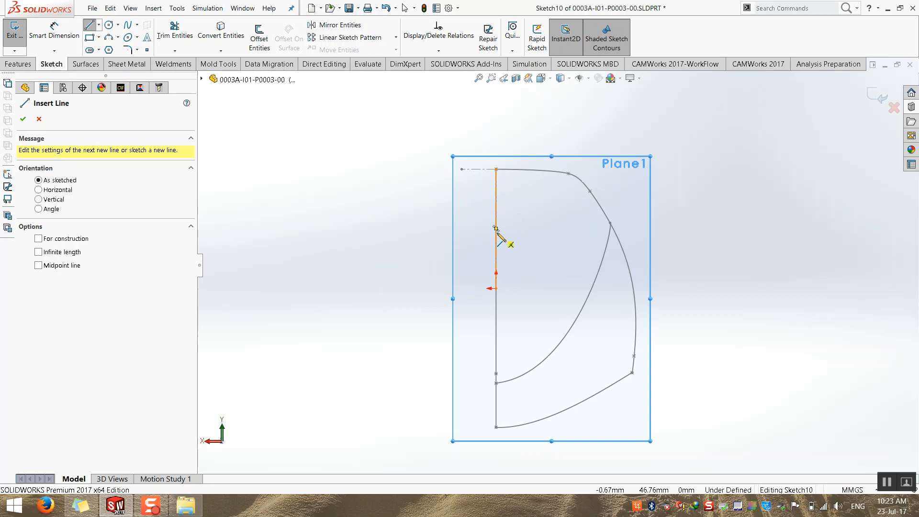
pyautogui.moveTo(537, 268)
pyautogui.mouseDown(button='middle')
pyautogui.moveTo(483, 303)
pyautogui.moveTo(487, 205)
pyautogui.mouseUp(button='middle')
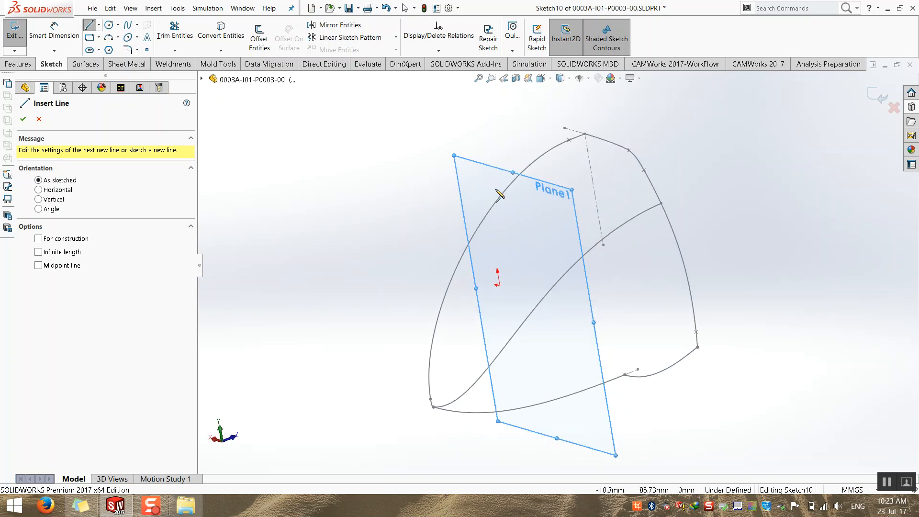
pyautogui.scroll(-5, 522, 184)
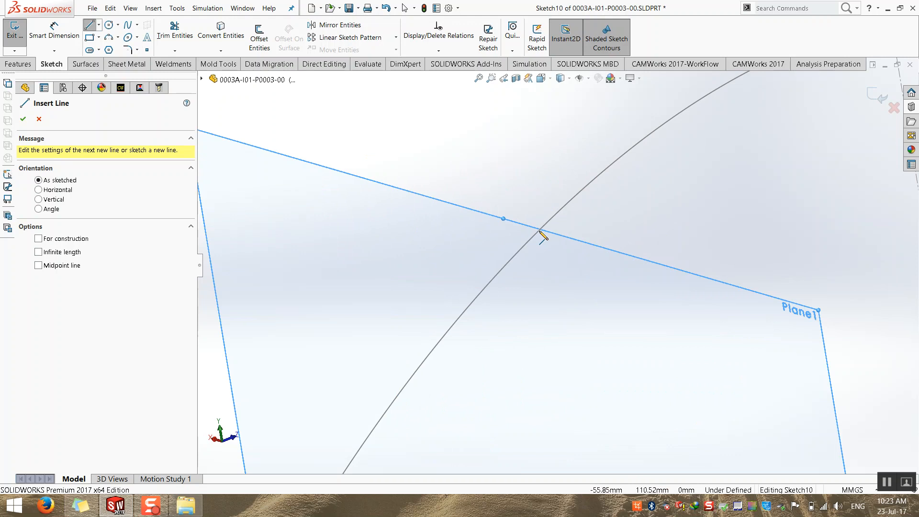
pyautogui.scroll(6, 564, 274)
pyautogui.hotkey('ctrl', '8')
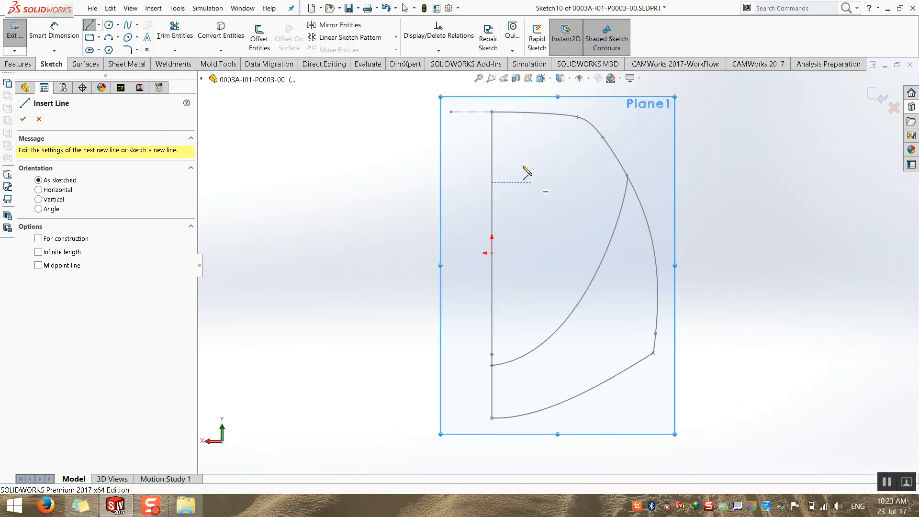
pyautogui.click(504, 143)
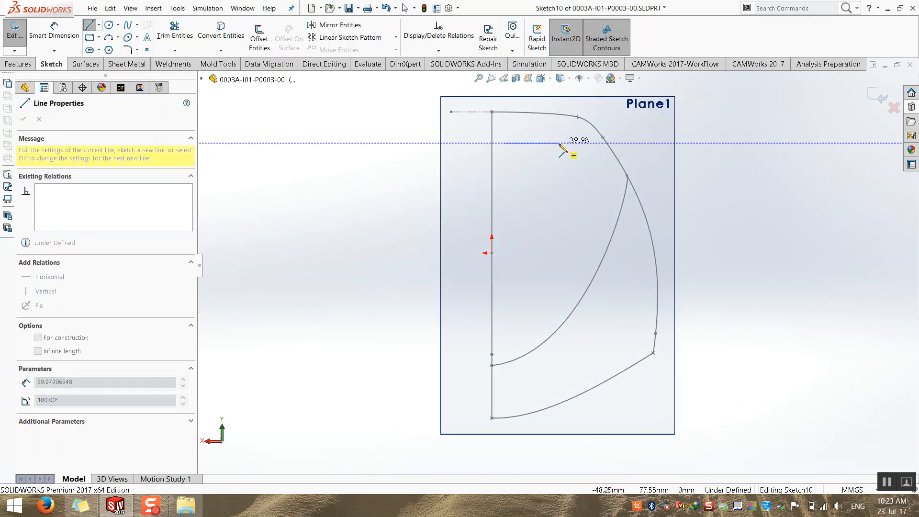
pyautogui.press('Escape')
# Place three sketch points on Plane1 between the loft's profile curves, two near the upper bend and one near the lower corner
pyautogui.click(147, 50)
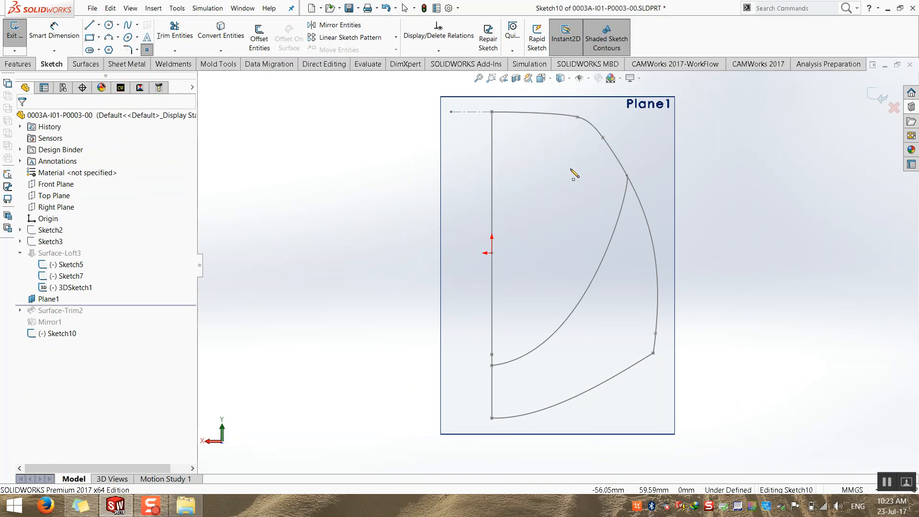
pyautogui.click(569, 158)
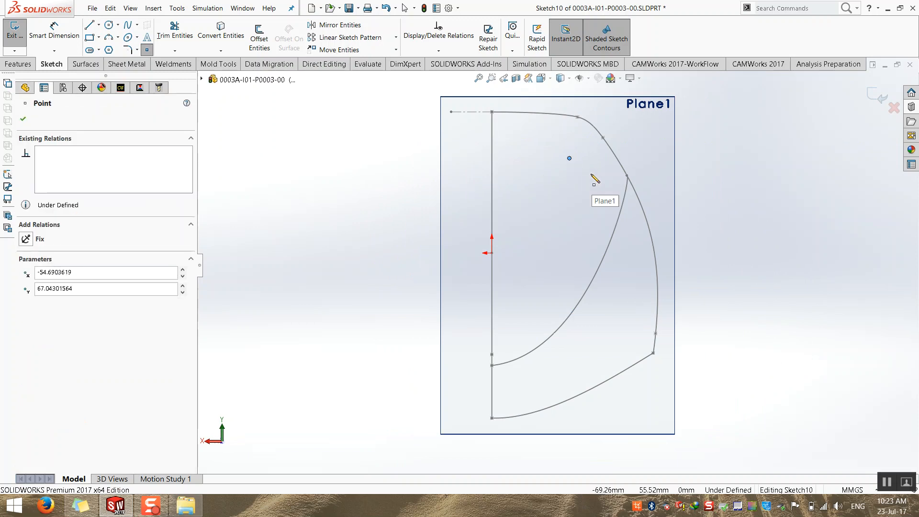
pyautogui.click(596, 175)
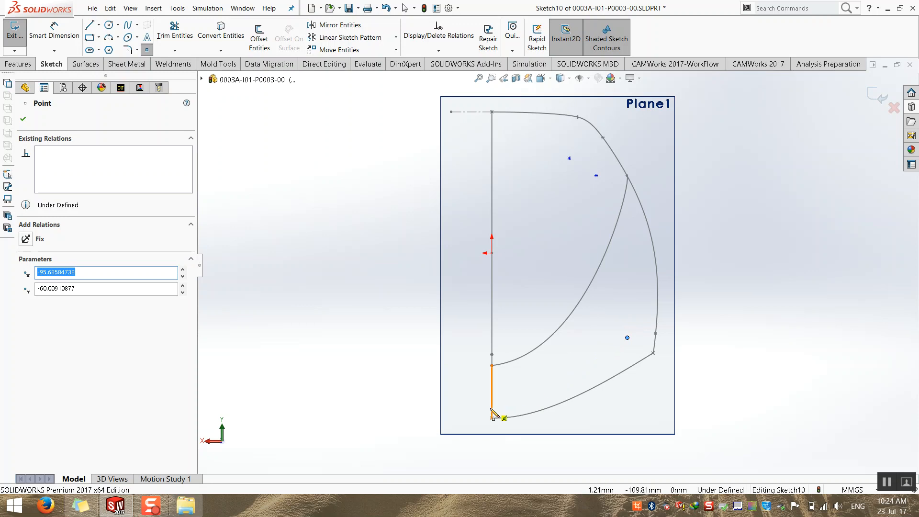
pyautogui.press('Escape')
# Draw a four-point spline starting on the vertical curve and passing through the three sketch points
pyautogui.click(128, 24)
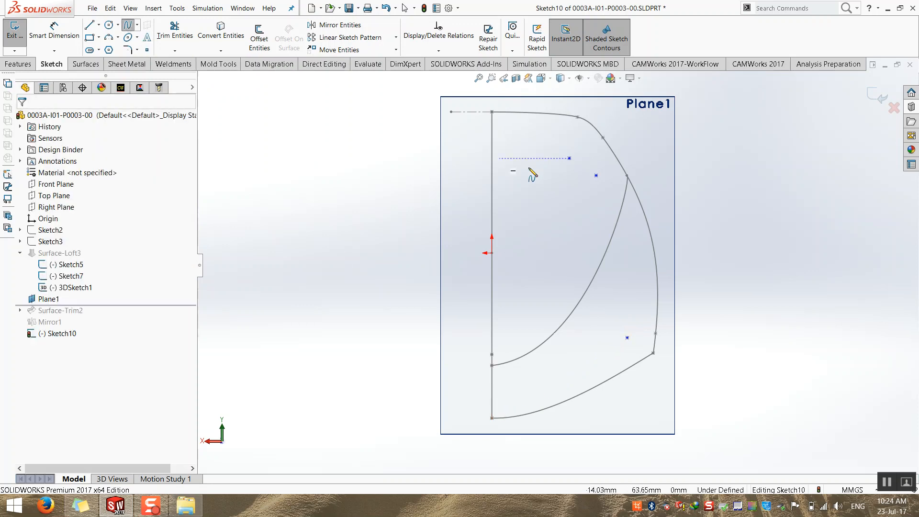
pyautogui.click(492, 153)
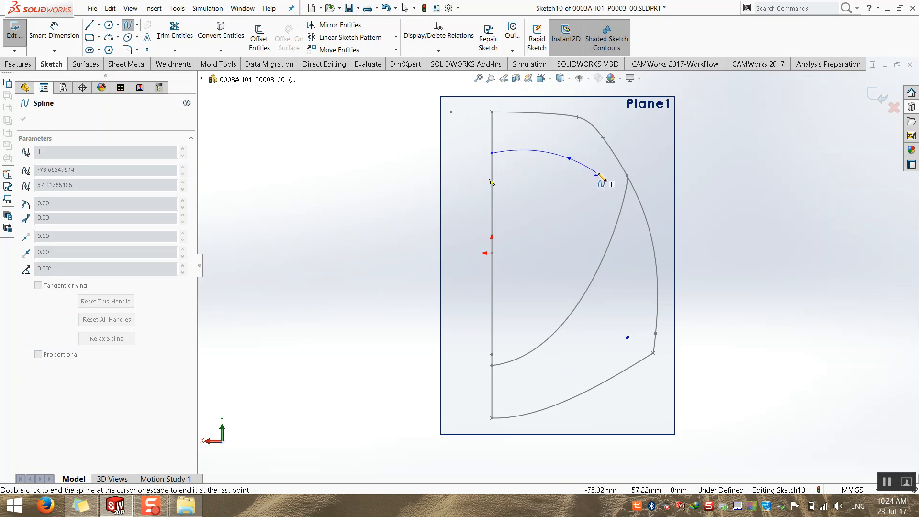
pyautogui.click(595, 176)
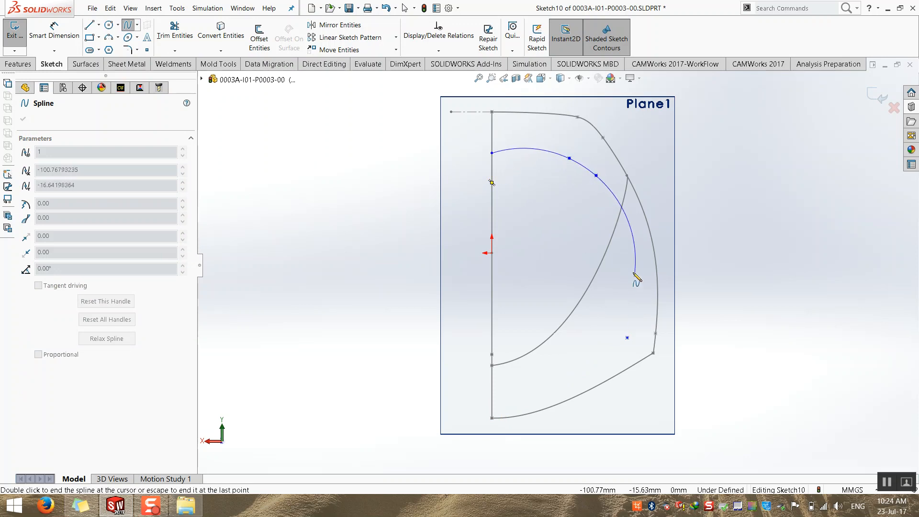
pyautogui.click(627, 337)
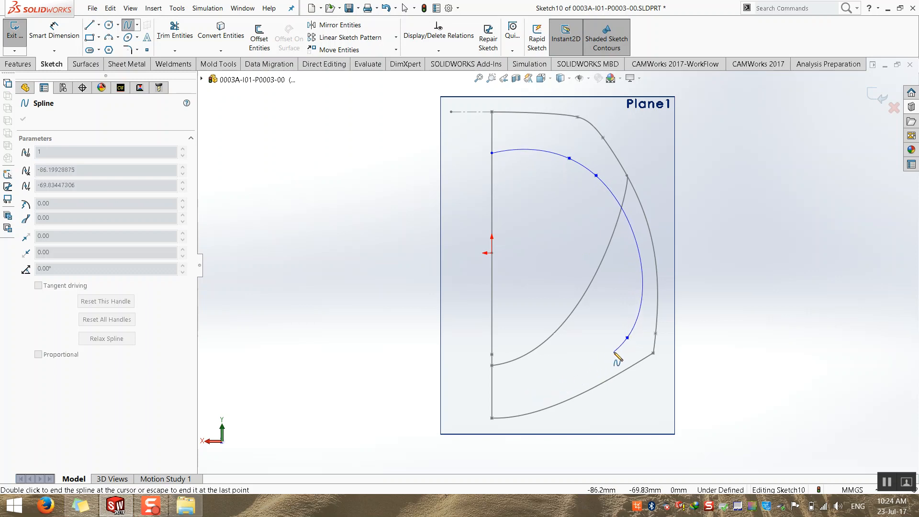
pyautogui.press('Escape')
# Move the spline's upper endpoint off the vertical profile curve and add a Pierce relation between it and the Sketch7 spline
pyautogui.scroll(2, 522, 197)
pyautogui.moveTo(522, 196); pyautogui.dragTo(512, 197, button='middle')
pyautogui.scroll(-7, 511, 197)
pyautogui.moveTo(517, 228); pyautogui.dragTo(517, 151)
pyautogui.click(474, 170)
pyautogui.click(514, 152)
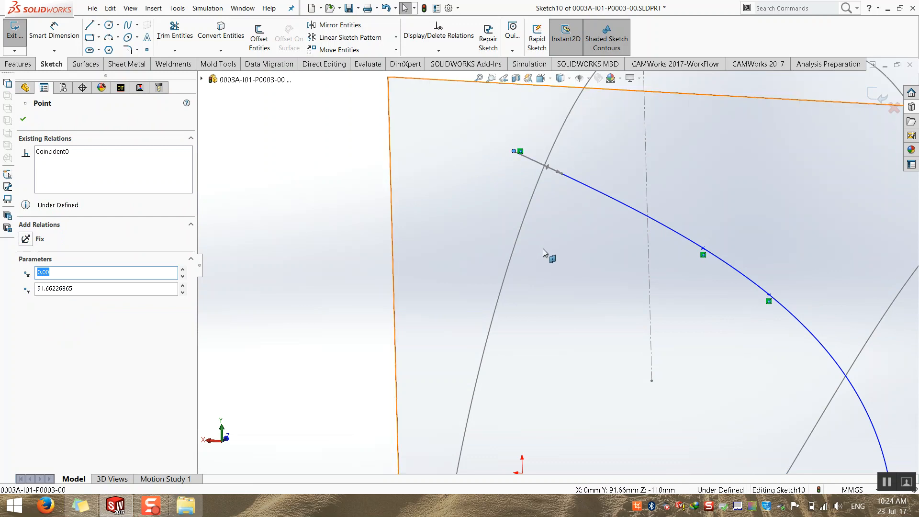
pyautogui.keyDown('ctrl'); pyautogui.click(517, 241); pyautogui.keyUp('ctrl')
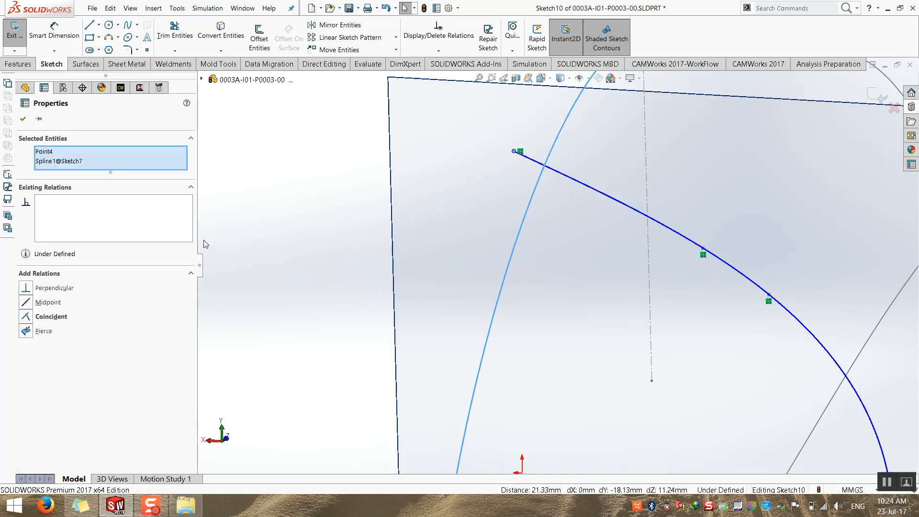
pyautogui.click(26, 330)
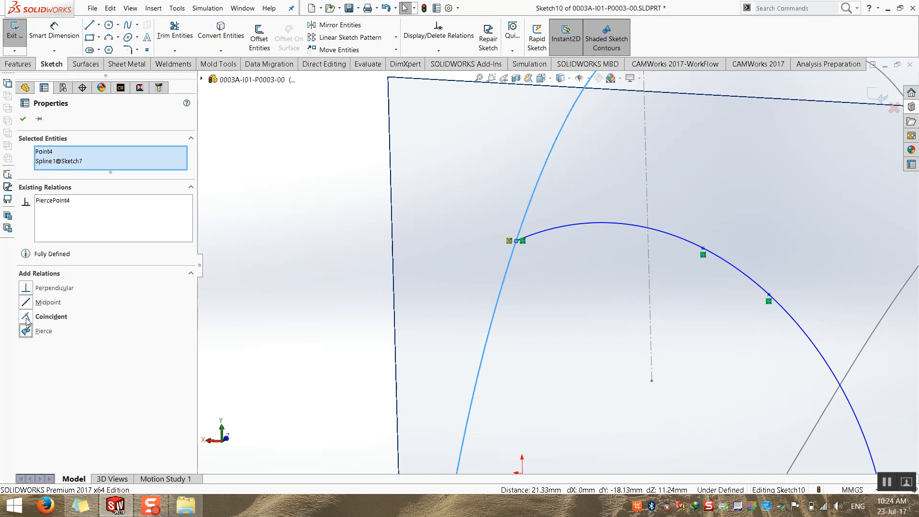
pyautogui.moveTo(365, 363); pyautogui.dragTo(441, 222, button='middle')
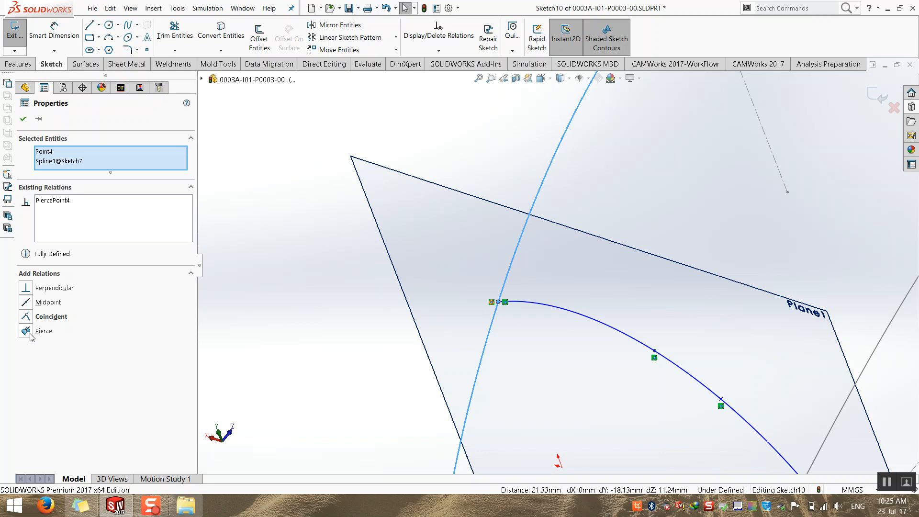
pyautogui.press('Escape')
# Draw a horizontal centerline about 41 mm long from the spline's pierced endpoint, extending away from the curve
pyautogui.hotkey('ctrl', '8')
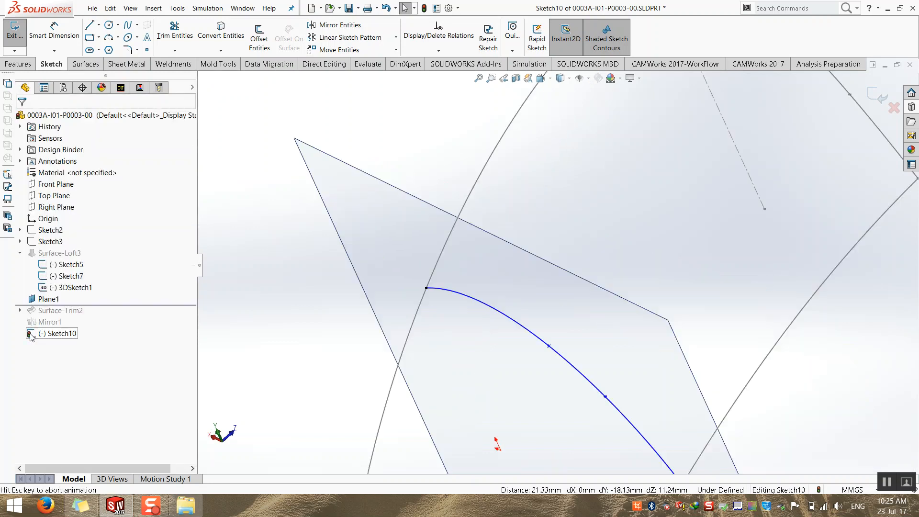
pyautogui.scroll(-5, 672, 197)
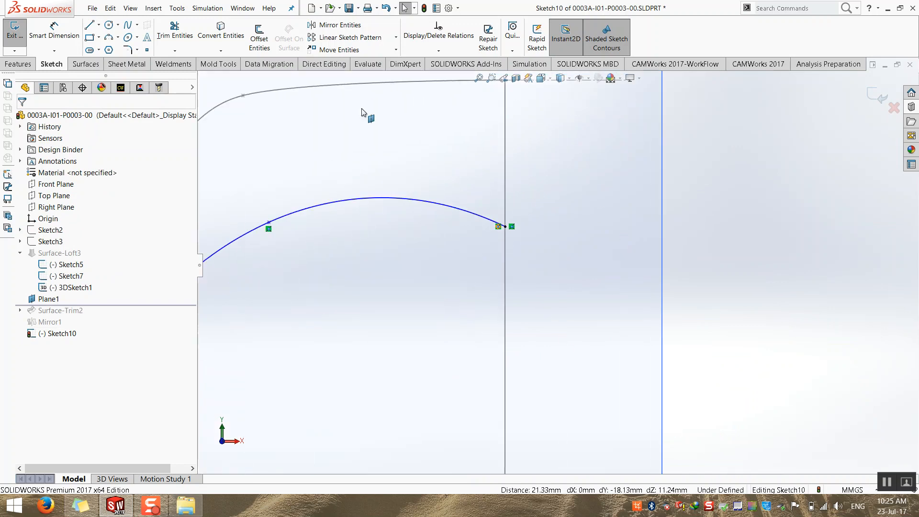
pyautogui.click(99, 25)
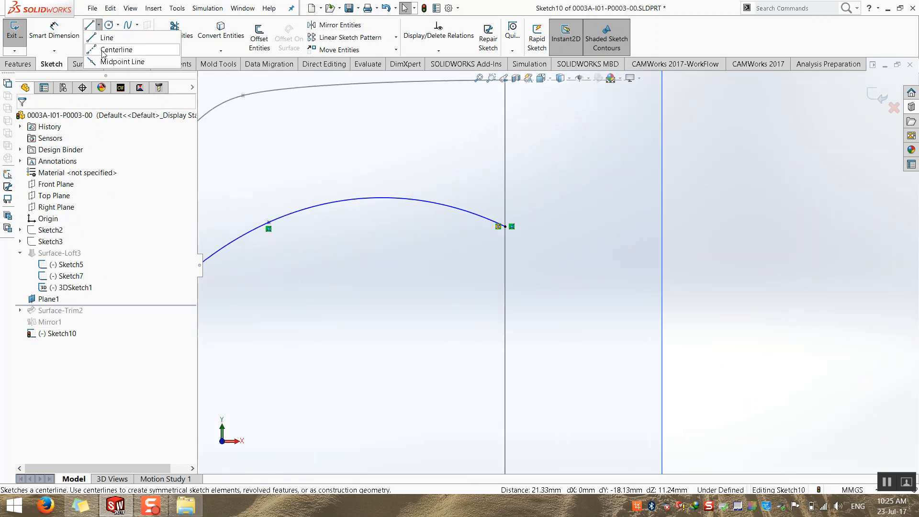
pyautogui.click(112, 46)
pyautogui.click(505, 226)
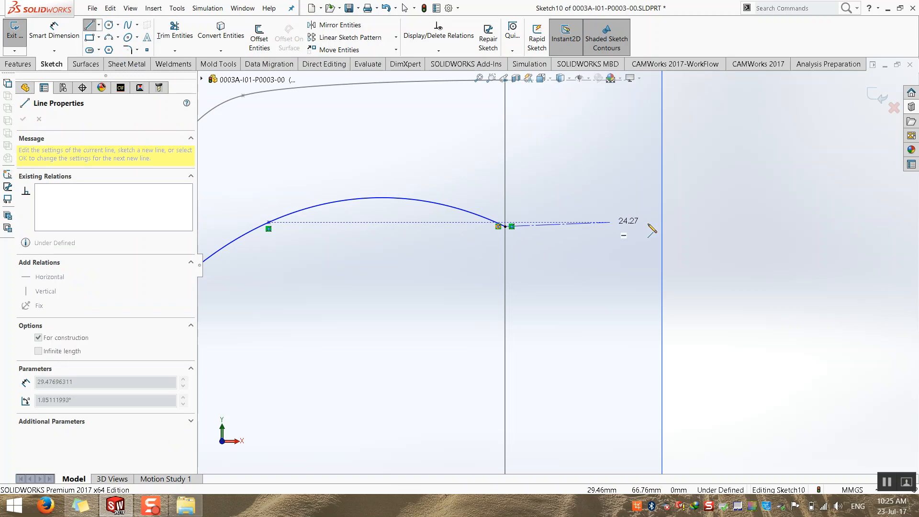
pyautogui.click(683, 226)
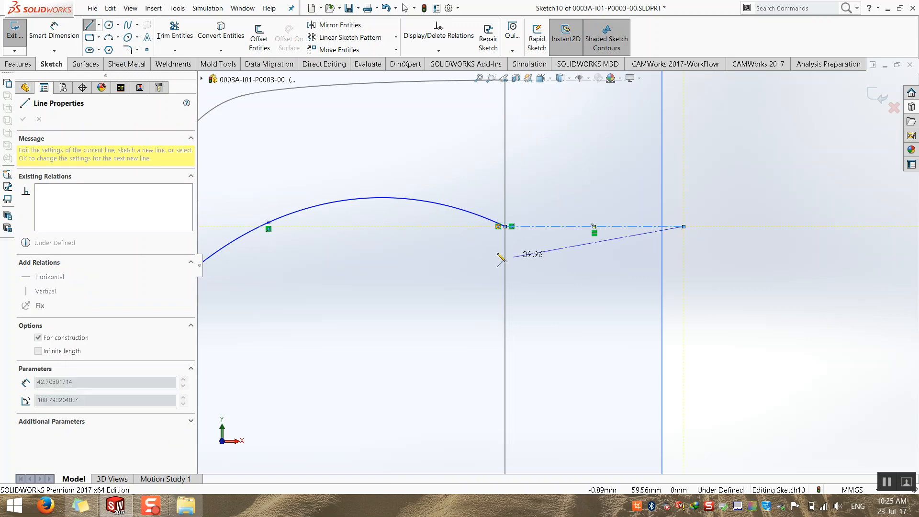
pyautogui.press('Escape')
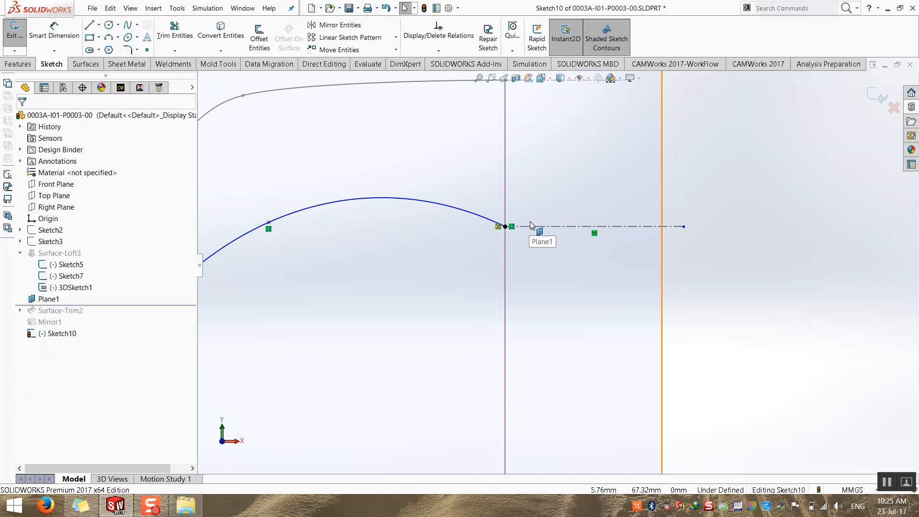
# Make the spline tangent to the horizontal centerline at its pierced endpoint
pyautogui.click(546, 227)
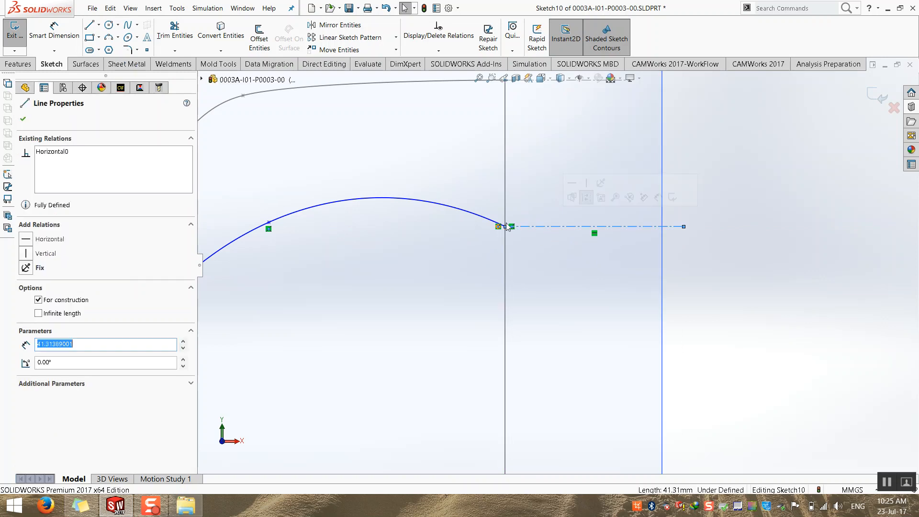
pyautogui.click(462, 214)
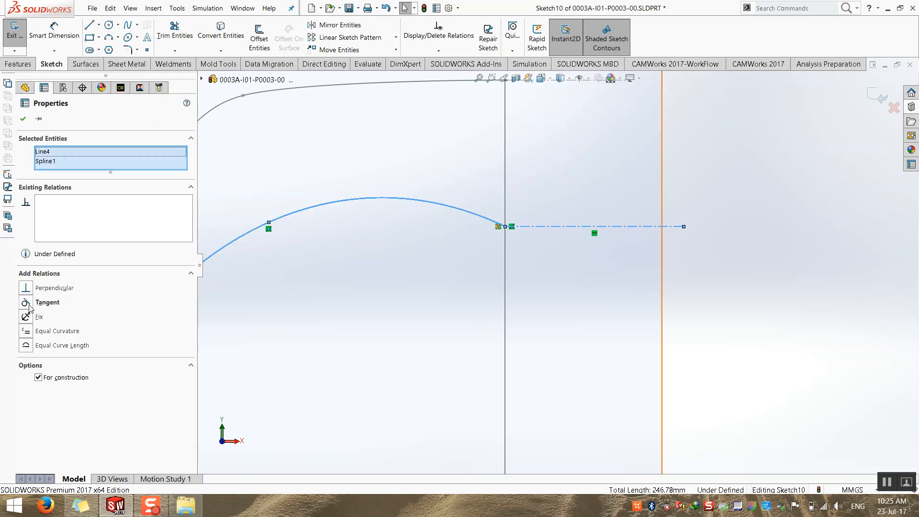
pyautogui.click(26, 302)
pyautogui.click(590, 297)
pyautogui.scroll(3, 588, 297)
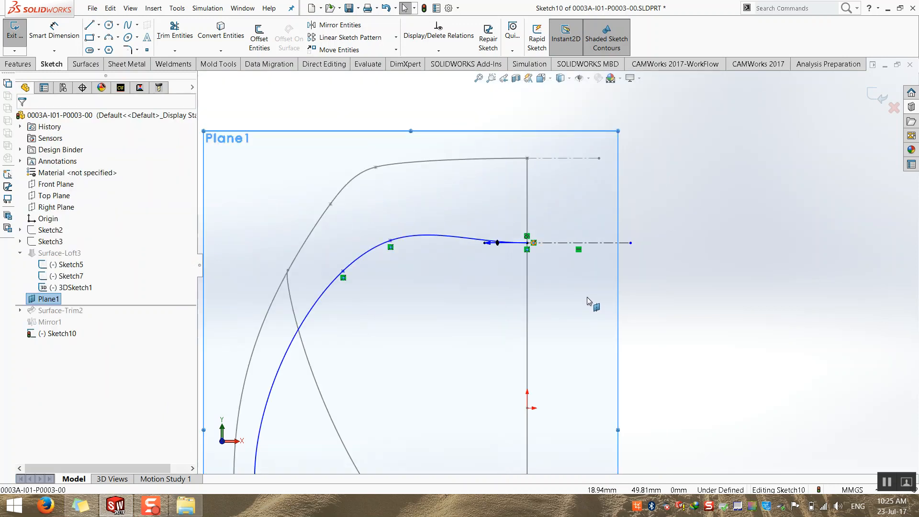
# Delete the sketch point and the spline point nearest the pierced end of the spline
pyautogui.moveTo(392, 242)
pyautogui.mouseDown()
pyautogui.moveTo(387, 249)
pyautogui.moveTo(398, 241)
pyautogui.mouseUp()
pyautogui.click(400, 263)
pyautogui.click(400, 242)
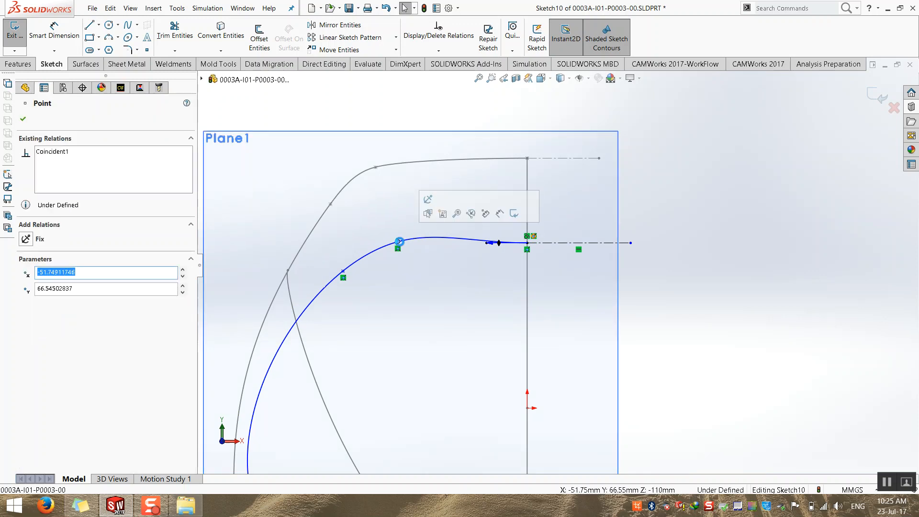
pyautogui.press('Delete')
pyautogui.click(397, 241)
pyautogui.press('Delete')
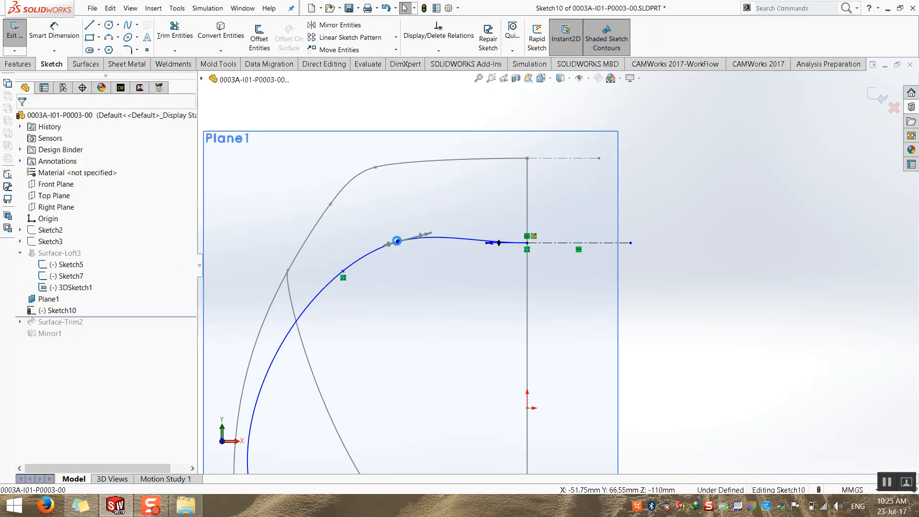
# Move the spline's remaining interior point toward the pierced end to form a tighter upper bend
pyautogui.click(343, 272)
pyautogui.click(365, 304)
pyautogui.click(343, 272)
pyautogui.moveTo(343, 272); pyautogui.dragTo(418, 251)
pyautogui.scroll(8, 450, 339)
pyautogui.scroll(-4, 513, 344)
pyautogui.scroll(-3, 490, 349)
# Move the spline's lower endpoint inward to about X -77 mm, Y -60 mm
pyautogui.moveTo(445, 282); pyautogui.dragTo(478, 282)
pyautogui.scroll(3, 445, 283)
pyautogui.click(440, 286)
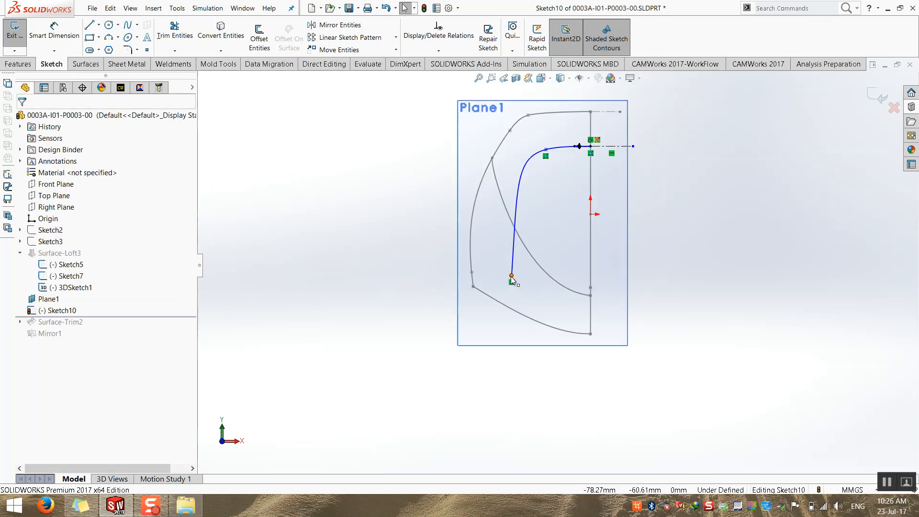
pyautogui.click(511, 276)
pyautogui.click(493, 283)
pyautogui.click(511, 276)
# Place a sketch point on Plane1 just beside the 3DSketch1 guide curve, near the middle of the spline profile
pyautogui.moveTo(418, 314)
pyautogui.mouseDown(button='middle')
pyautogui.moveTo(475, 308)
pyautogui.moveTo(657, 356)
pyautogui.moveTo(641, 388)
pyautogui.moveTo(616, 396)
pyautogui.mouseUp(button='middle')
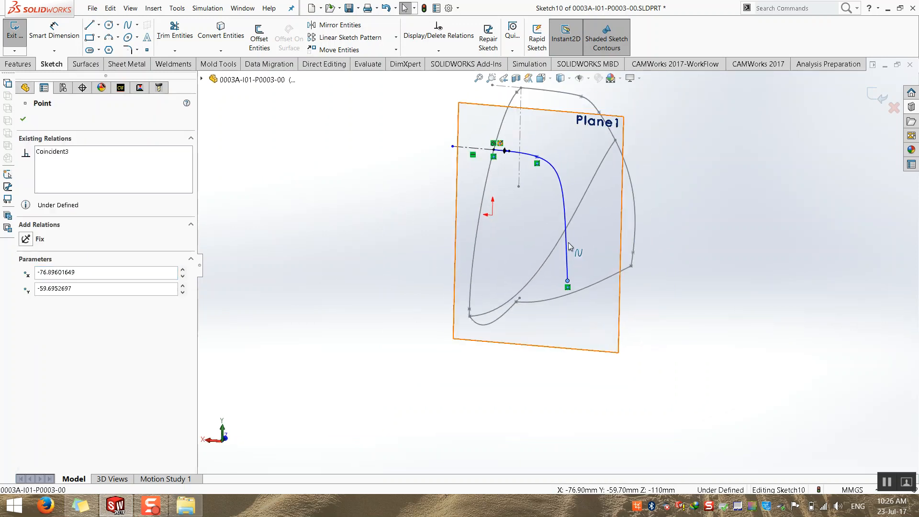
pyautogui.click(516, 206)
pyautogui.scroll(-3, 602, 204)
pyautogui.moveTo(549, 209); pyautogui.dragTo(535, 241, button='middle')
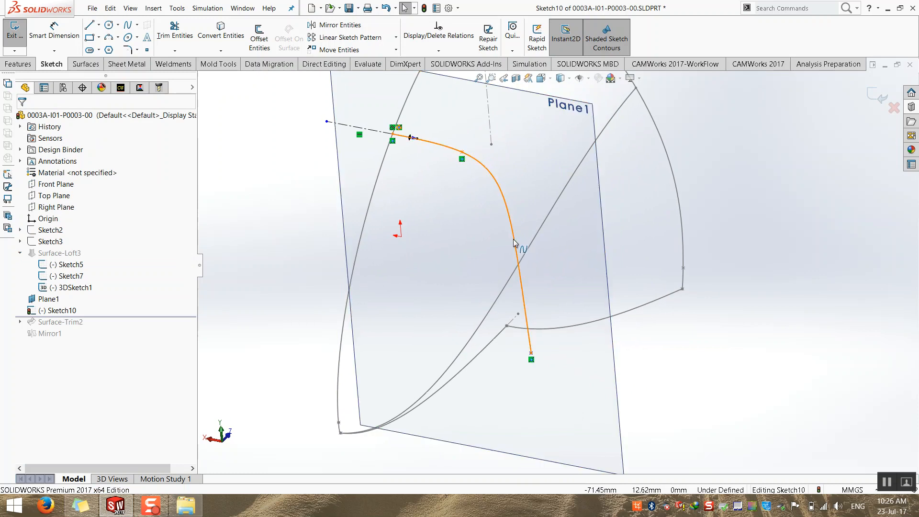
pyautogui.click(514, 243)
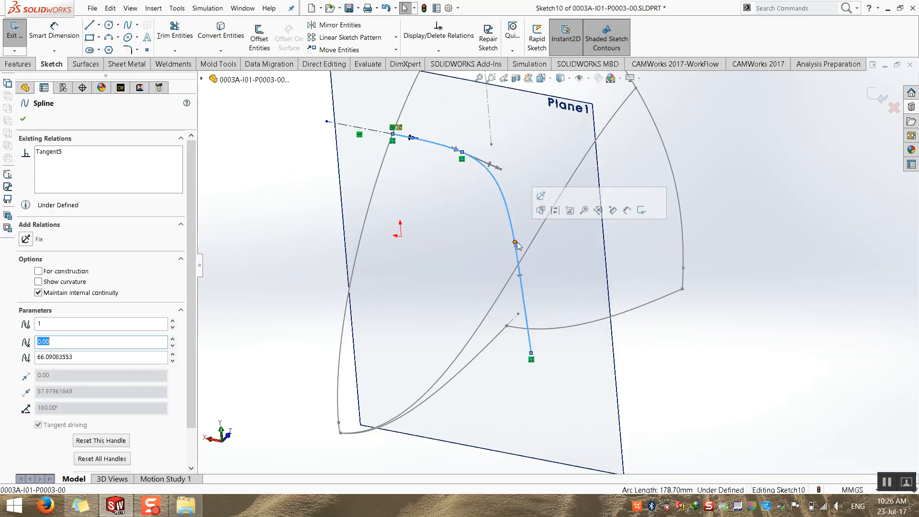
pyautogui.click(529, 247)
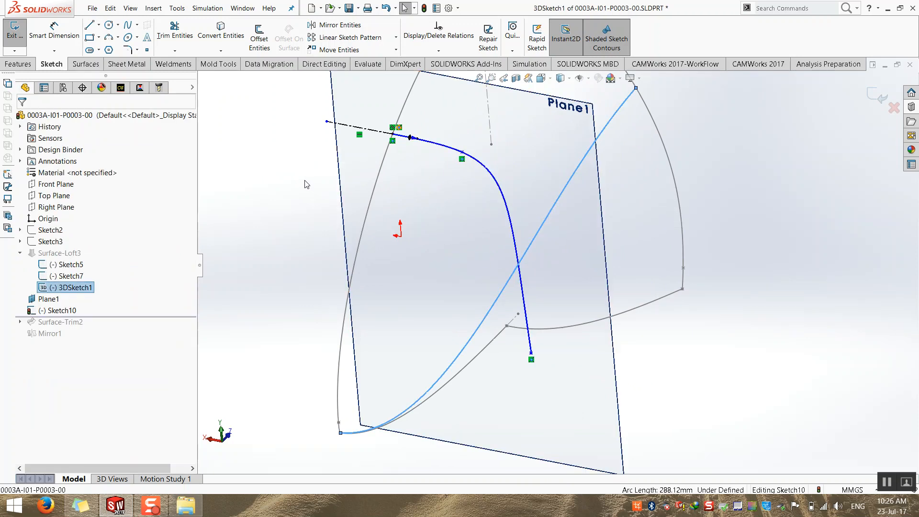
pyautogui.click(251, 174)
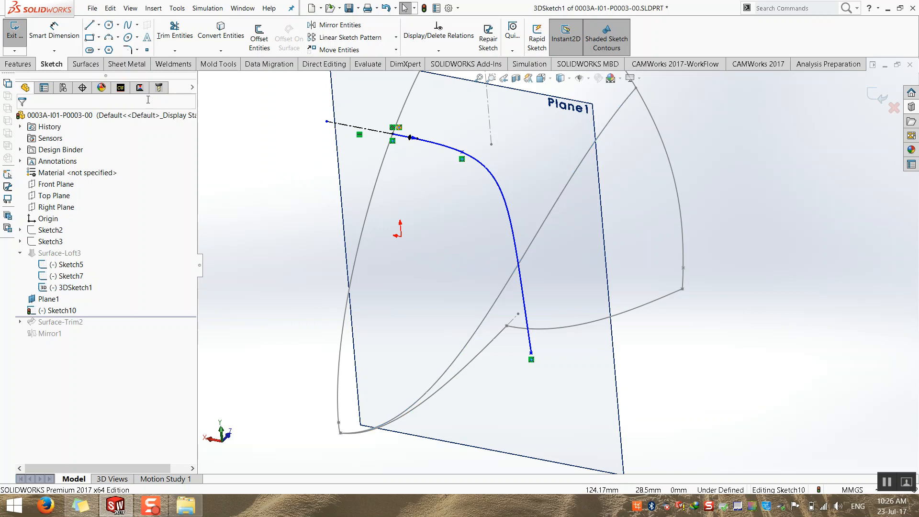
pyautogui.click(147, 50)
pyautogui.click(530, 222)
pyautogui.press('Escape')
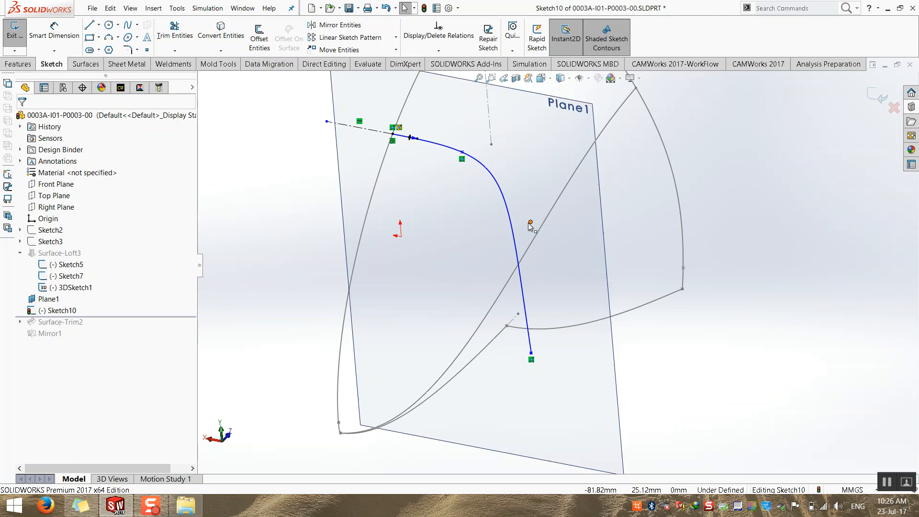
# Add a Pierce relation between the new sketch point and the 3DSketch1 guide curve
pyautogui.click(530, 221)
pyautogui.keyDown('ctrl'); pyautogui.click(534, 244); pyautogui.keyUp('ctrl')
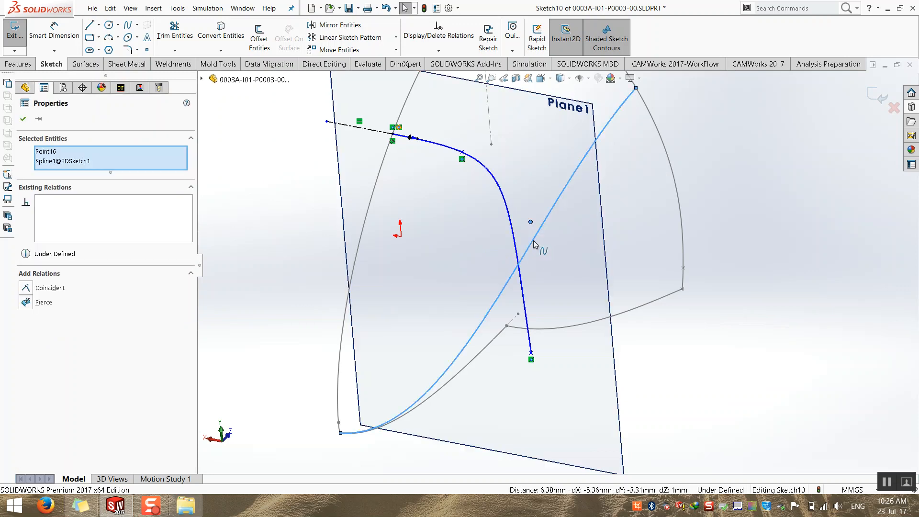
pyautogui.click(27, 302)
pyautogui.click(287, 295)
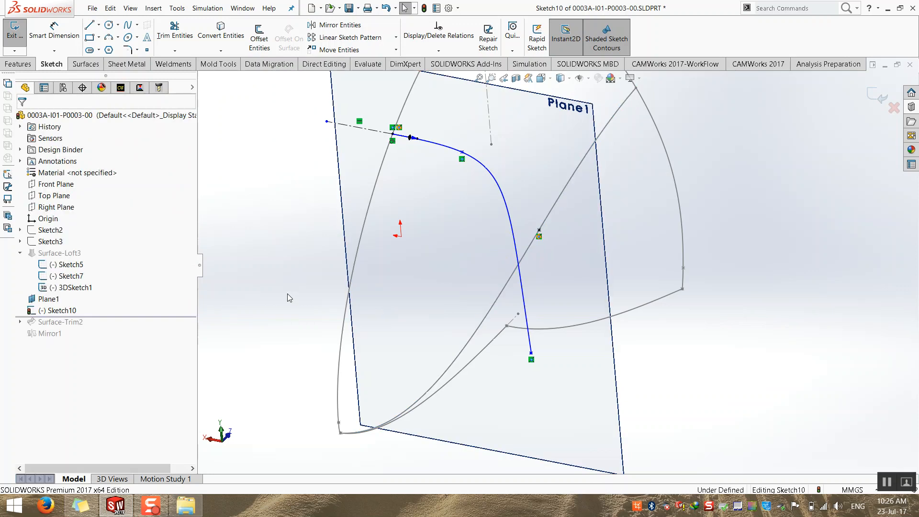
# Make the profile spline coincident with the pierced sketch point on the guide curve
pyautogui.click(517, 244)
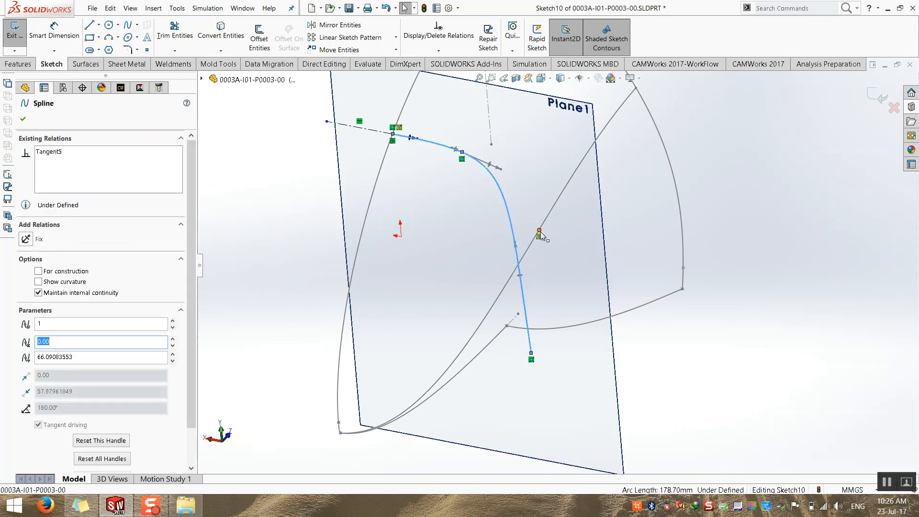
pyautogui.keyDown('ctrl'); pyautogui.click(539, 232); pyautogui.keyUp('ctrl')
pyautogui.click(26, 288)
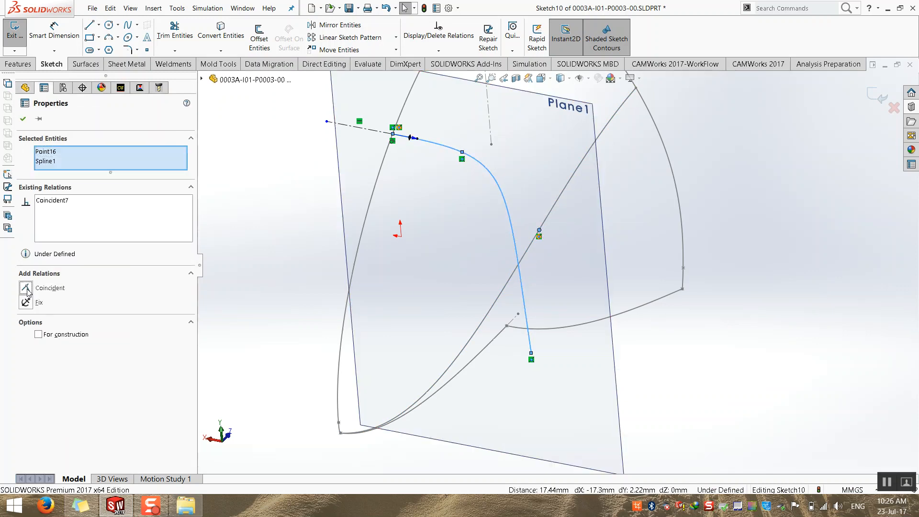
pyautogui.click(292, 290)
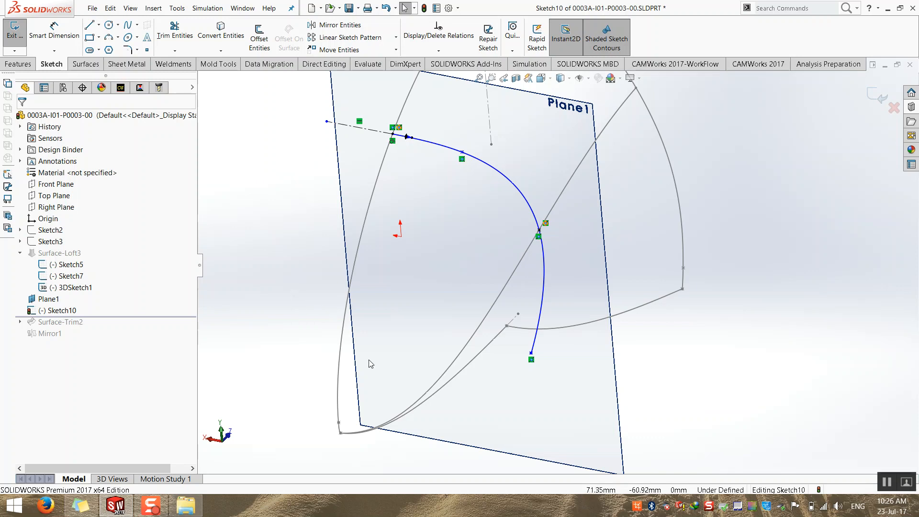
# Move the spline's lower endpoint outward to about X -95 mm, Y -61 mm
pyautogui.press('f')
pyautogui.hotkey('ctrl', '8')
pyautogui.scroll(-3, 502, 366)
pyautogui.moveTo(517, 318); pyautogui.dragTo(473, 322)
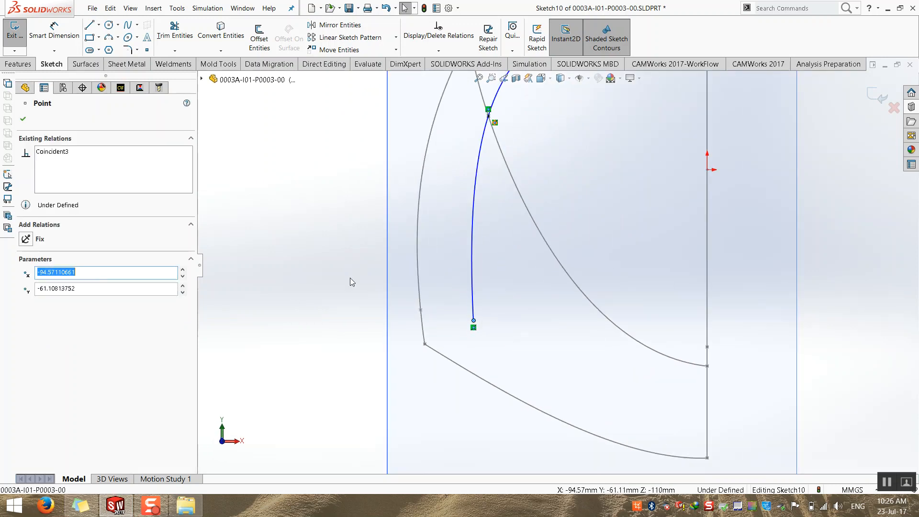
pyautogui.click(349, 278)
pyautogui.scroll(4, 425, 225)
pyautogui.scroll(2, 558, 264)
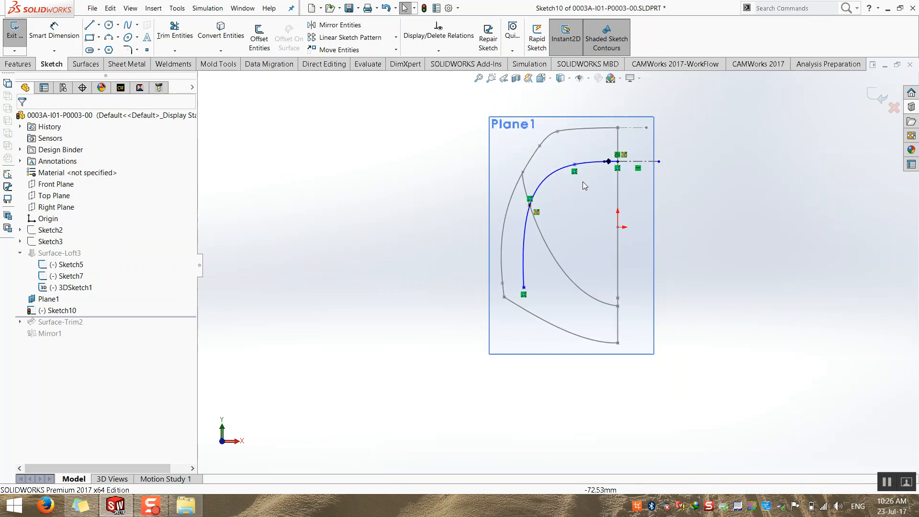
# Adjust the tangent handle of the spline's upper interior point to about -171° to tighten the upper bend
pyautogui.moveTo(605, 162); pyautogui.dragTo(601, 161)
pyautogui.scroll(-5, 535, 161)
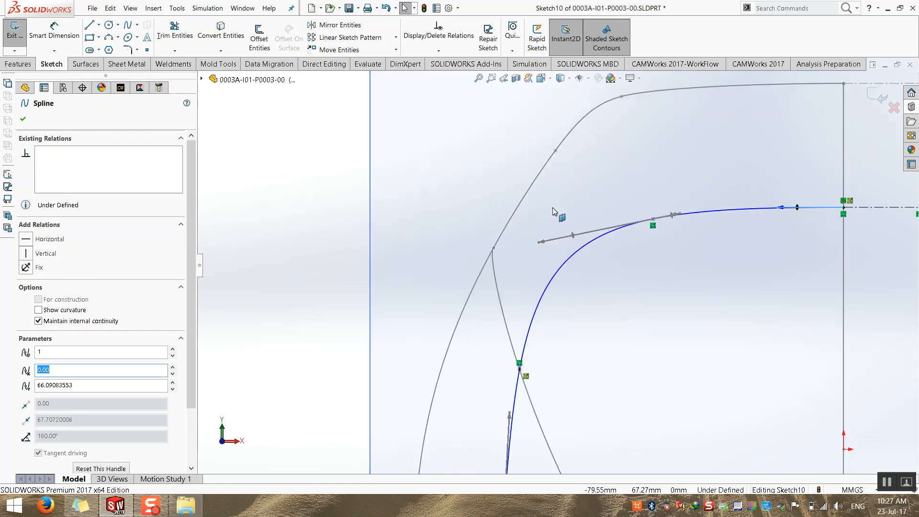
pyautogui.moveTo(539, 241); pyautogui.dragTo(563, 233)
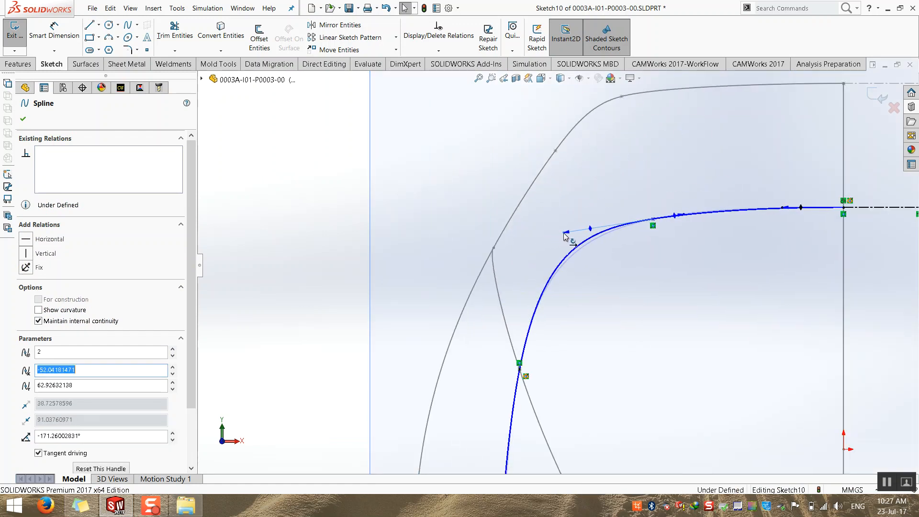
pyautogui.click(501, 225)
pyautogui.scroll(5, 434, 217)
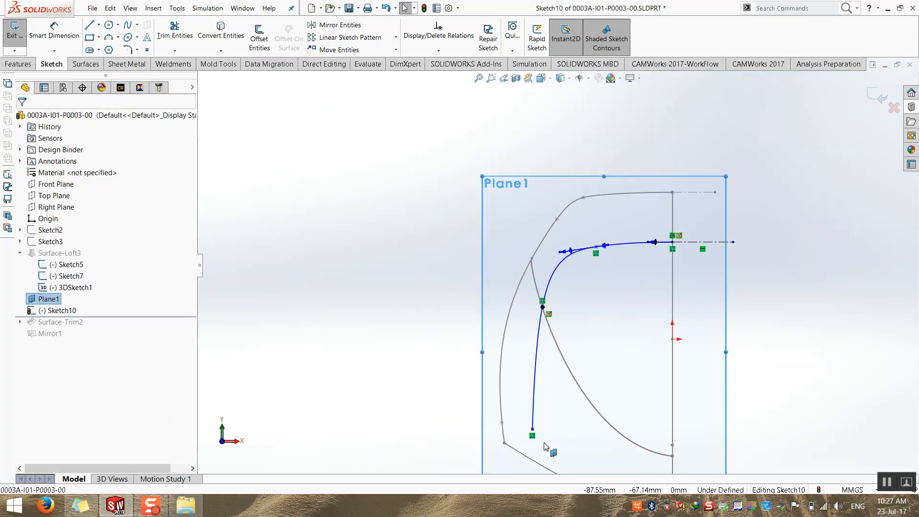
# Adjust the tangent handle at the spline's lower endpoint to about -92°
pyautogui.click(533, 430)
pyautogui.click(536, 329)
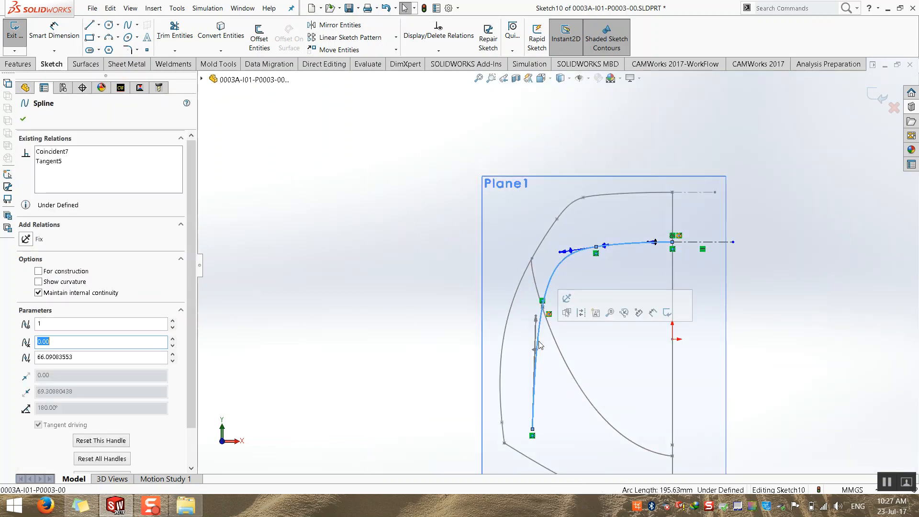
pyautogui.moveTo(536, 316); pyautogui.dragTo(535, 322)
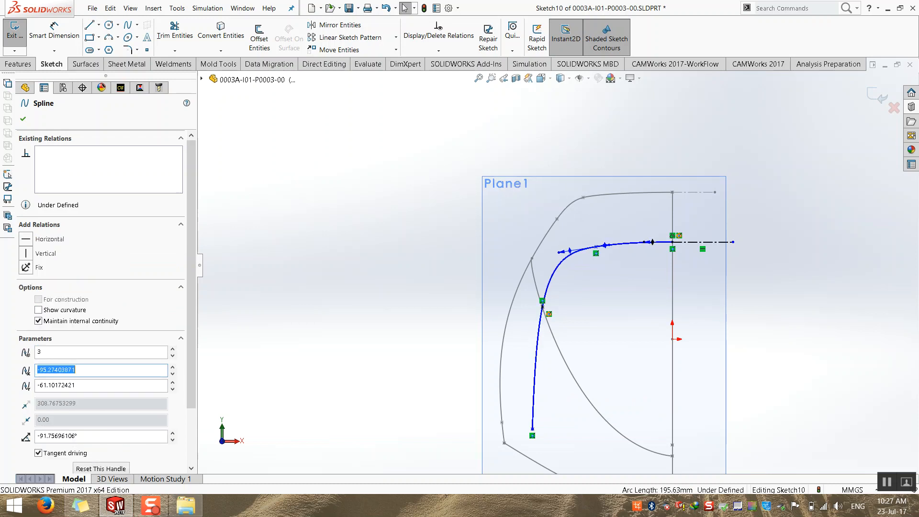
pyautogui.click(419, 323)
# Draw a 3-point arc of about 86 mm radius from the spline's lower endpoint toward the symmetry plane
pyautogui.scroll(4, 422, 328)
pyautogui.moveTo(563, 385)
pyautogui.mouseDown(button='middle')
pyautogui.moveTo(721, 400)
pyautogui.moveTo(627, 366)
pyautogui.moveTo(597, 326)
pyautogui.moveTo(602, 373)
pyautogui.moveTo(549, 349)
pyautogui.moveTo(573, 355)
pyautogui.mouseUp(button='middle')
pyautogui.scroll(-2, 624, 365)
pyautogui.click(118, 38)
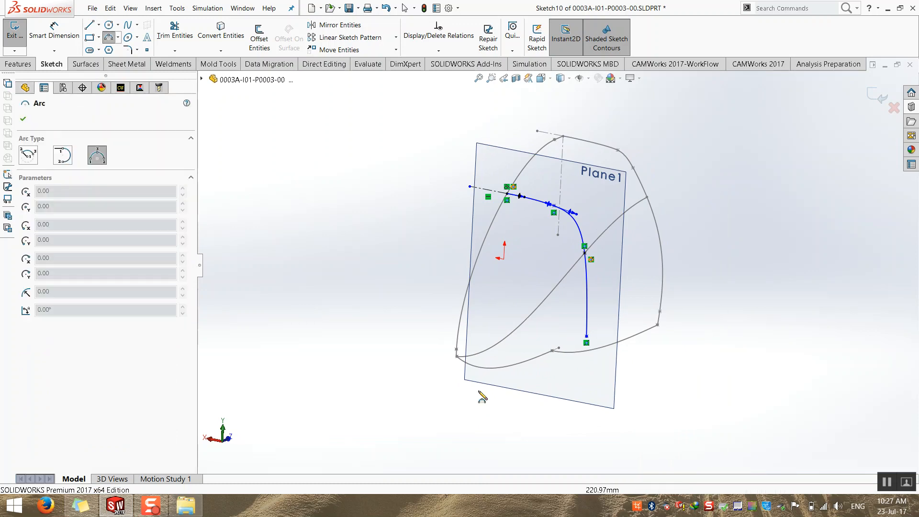
pyautogui.click(587, 337)
pyautogui.click(511, 362)
pyautogui.click(553, 366)
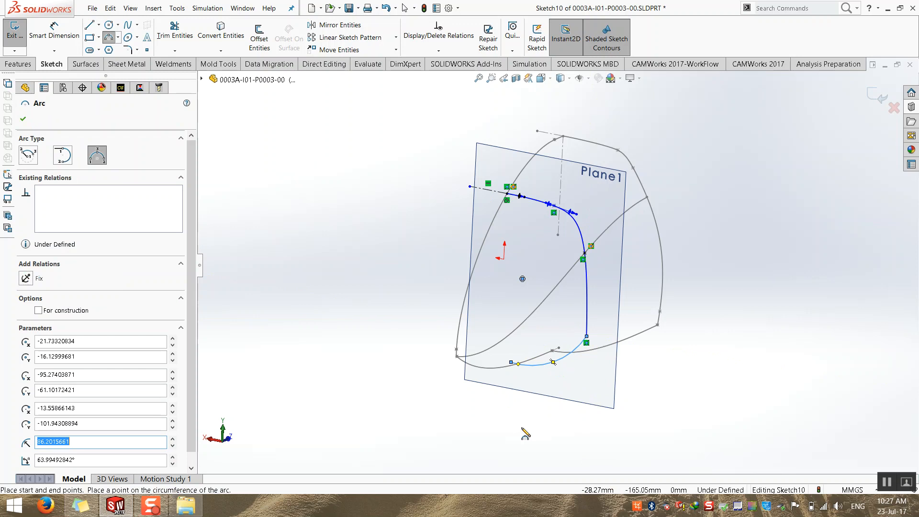
pyautogui.press('Escape')
# Pierce the arc's free endpoint to the lower spline of Sketch7
pyautogui.moveTo(519, 427); pyautogui.dragTo(388, 403, button='middle')
pyautogui.hotkey('ctrl', '8')
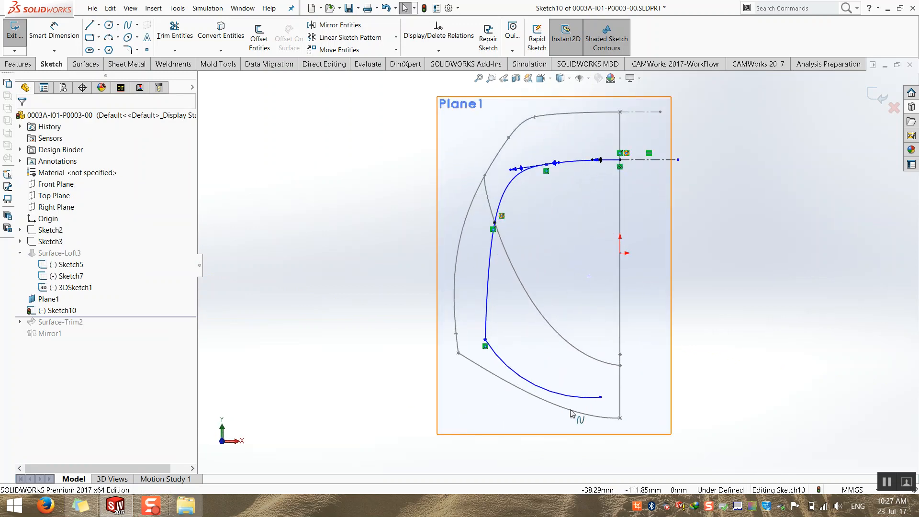
pyautogui.click(600, 397)
pyautogui.moveTo(600, 397); pyautogui.dragTo(622, 423, button='middle')
pyautogui.scroll(-3, 619, 381)
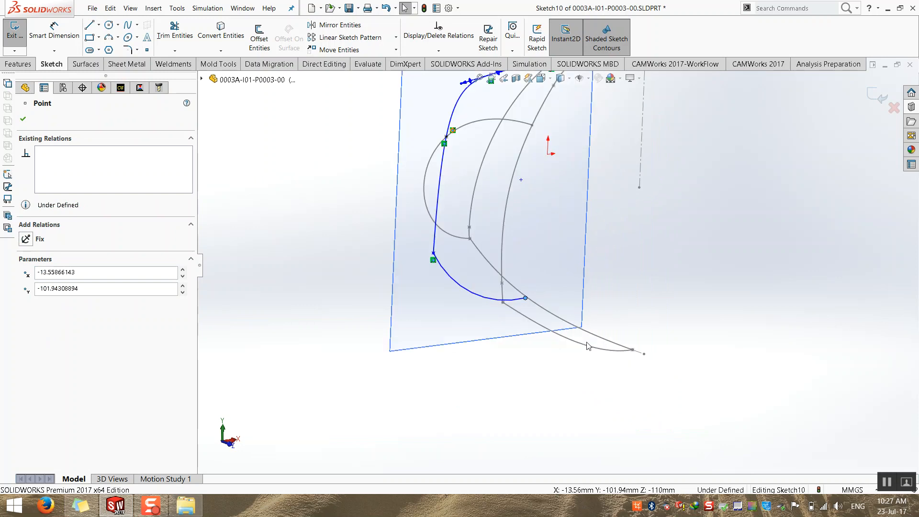
pyautogui.keyDown('ctrl'); pyautogui.click(599, 335); pyautogui.keyUp('ctrl')
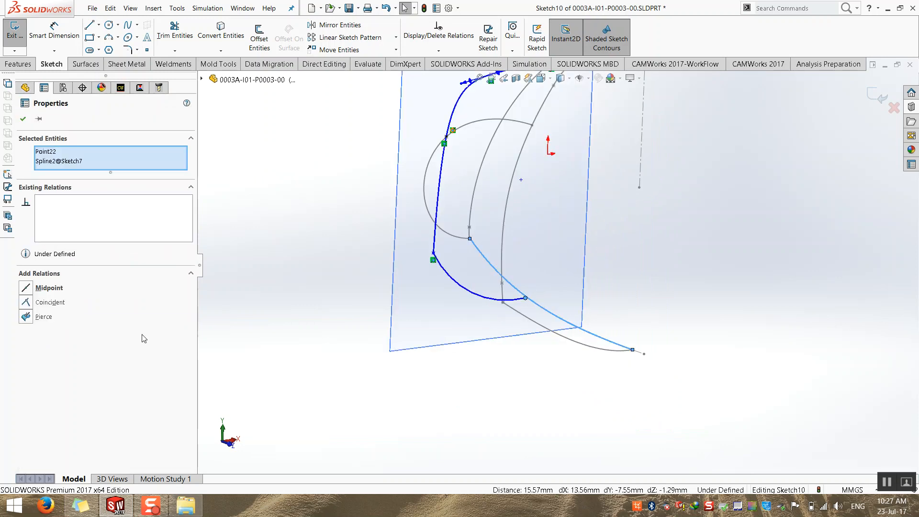
pyautogui.click(26, 316)
pyautogui.click(361, 359)
# Flatten the lower arc so it follows the curvature of the loft's lower edge, and exit the sketch
pyautogui.hotkey('ctrl', '8')
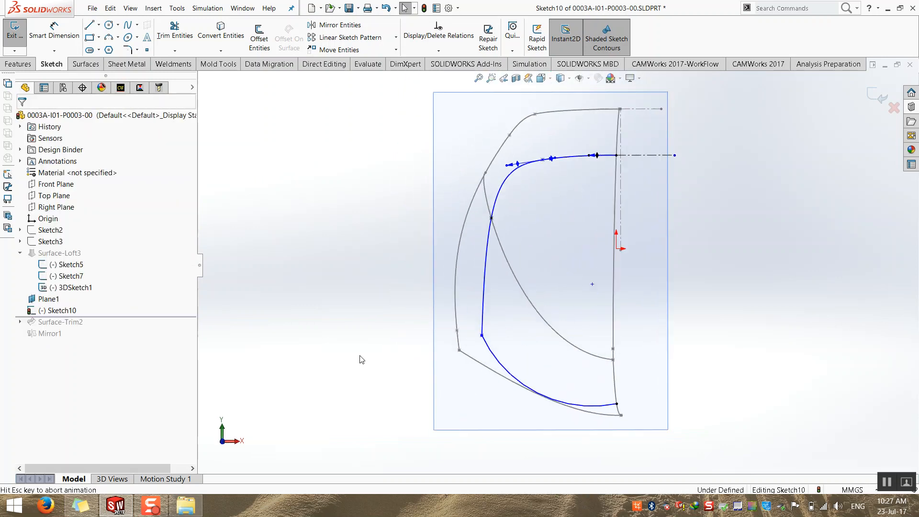
pyautogui.scroll(-1, 531, 399)
pyautogui.moveTo(549, 397); pyautogui.dragTo(579, 383)
pyautogui.click(313, 304)
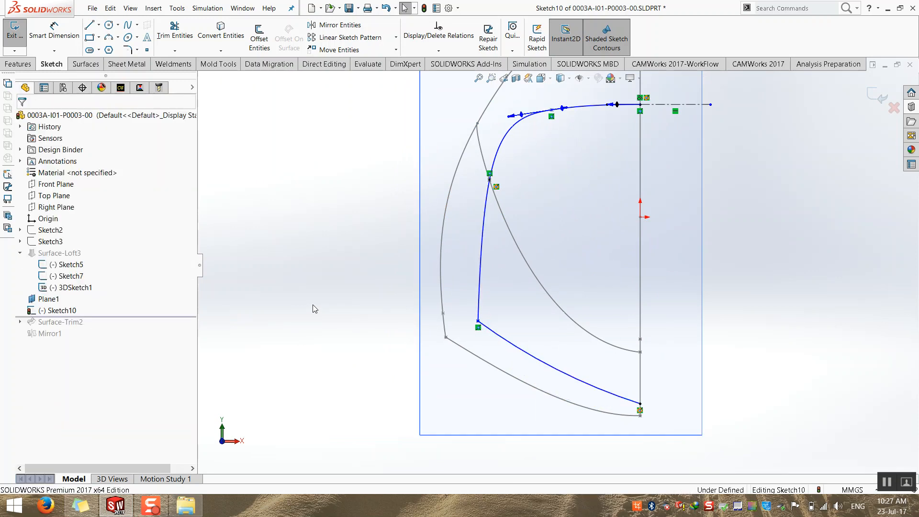
pyautogui.scroll(2, 312, 305)
pyautogui.click(875, 92)
pyautogui.moveTo(553, 287)
pyautogui.mouseDown(button='middle')
pyautogui.moveTo(728, 293)
pyautogui.moveTo(760, 265)
pyautogui.moveTo(589, 299)
pyautogui.moveTo(531, 289)
pyautogui.moveTo(693, 299)
pyautogui.moveTo(574, 277)
pyautogui.mouseUp(button='middle')
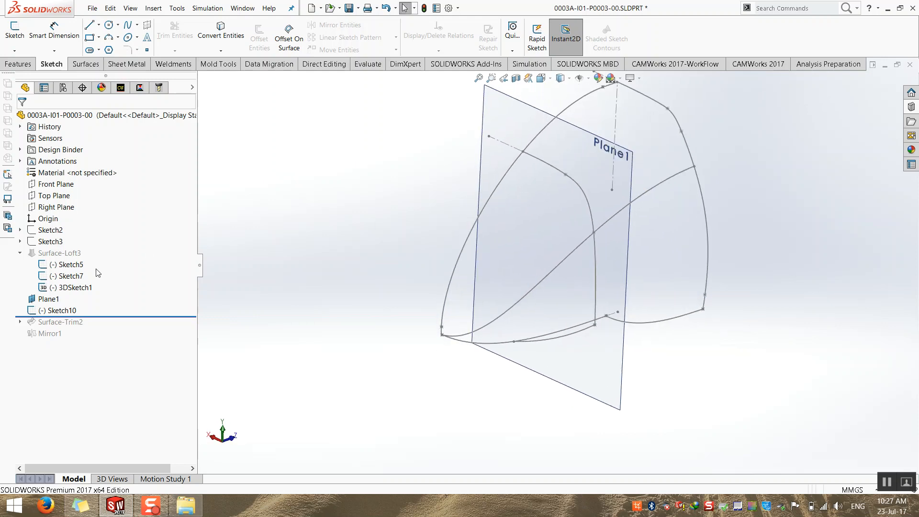
# Move Plane1 ahead of Surface-Loft3 in the feature order and collapse the loft's sketches
pyautogui.moveTo(60, 314)
pyautogui.mouseDown()
pyautogui.moveTo(69, 244)
pyautogui.moveTo(39, 311)
pyautogui.moveTo(61, 287)
pyautogui.moveTo(67, 251)
pyautogui.mouseUp()
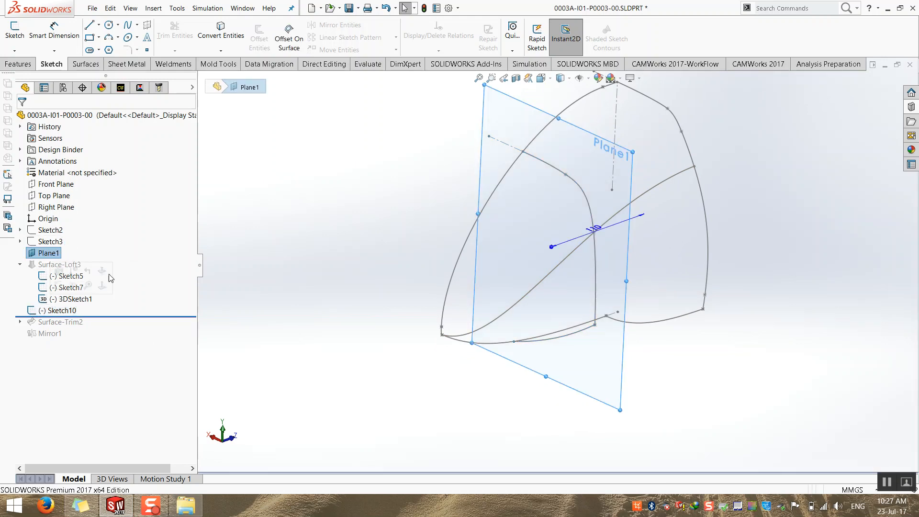
pyautogui.click(45, 311)
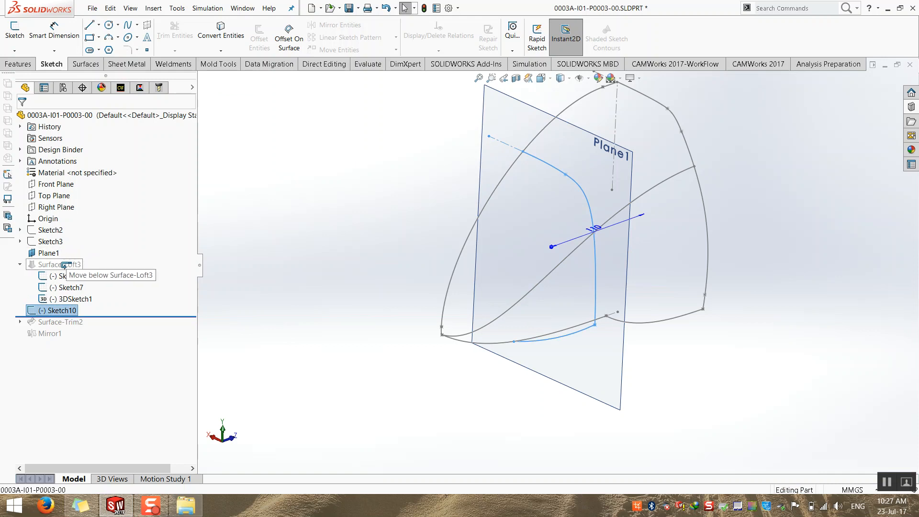
pyautogui.click(149, 296)
pyautogui.click(21, 265)
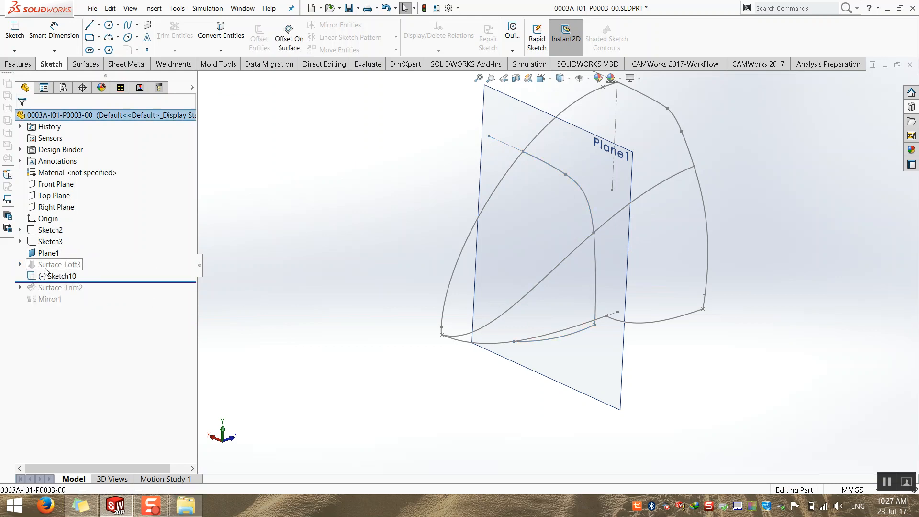
# Unsuppress Surface-Loft3 and move Sketch10 ahead of it in the feature order
pyautogui.rightClick(33, 265)
pyautogui.click(88, 242)
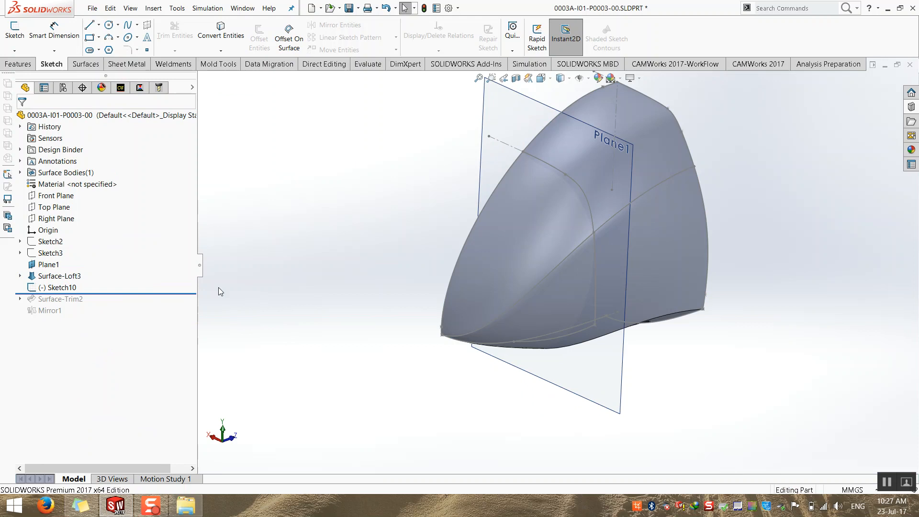
pyautogui.moveTo(58, 288)
pyautogui.mouseDown()
pyautogui.moveTo(75, 267)
pyautogui.moveTo(48, 282)
pyautogui.moveTo(50, 264)
pyautogui.moveTo(57, 292)
pyautogui.mouseUp()
pyautogui.click(354, 290)
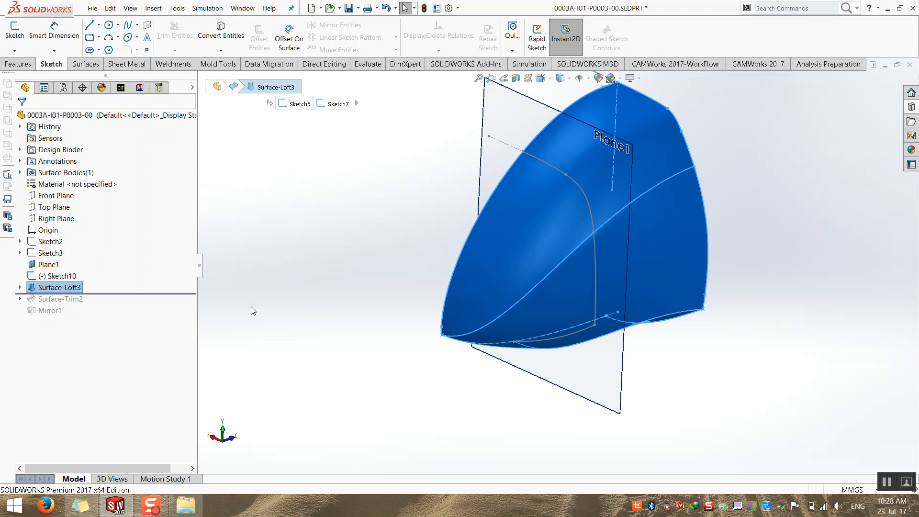
# Try to add Sketch10 to Surface-Loft3's profiles ahead of Sketch5 and Sketch7, checking each listed profile's position
pyautogui.moveTo(65, 293)
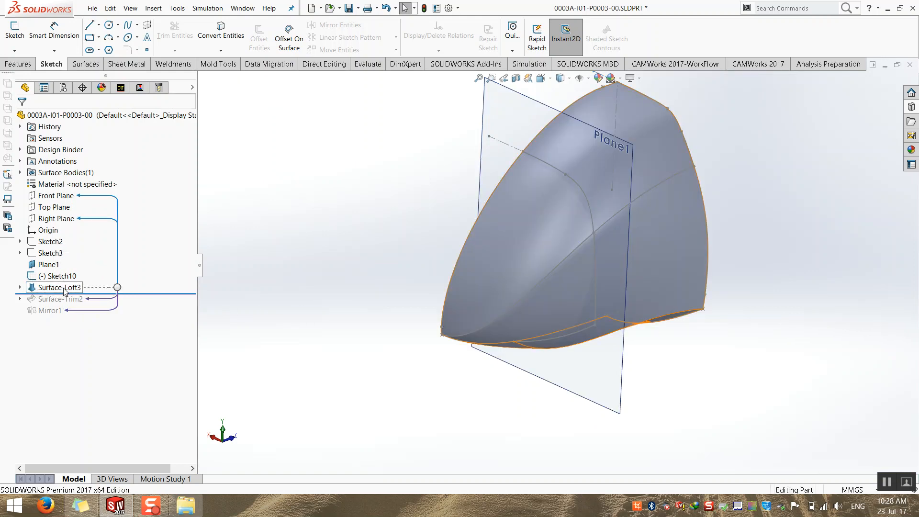
pyautogui.rightClick(57, 287)
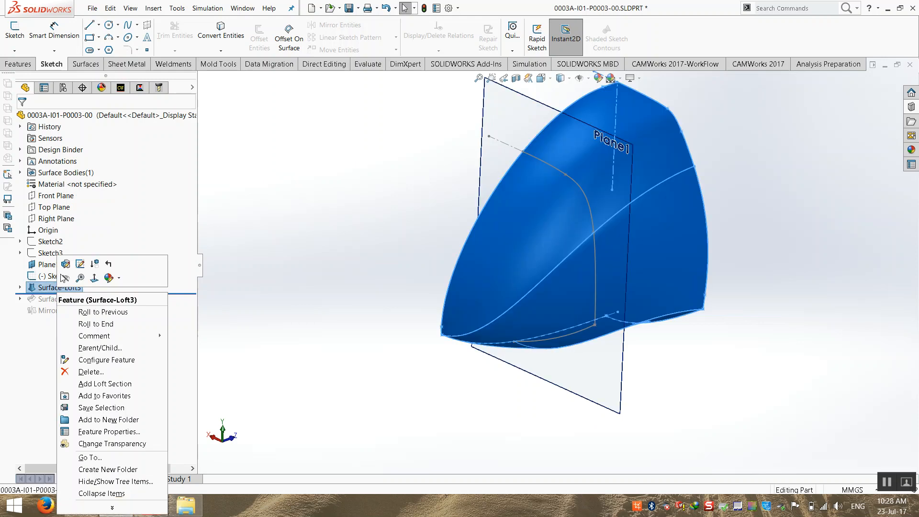
pyautogui.click(64, 264)
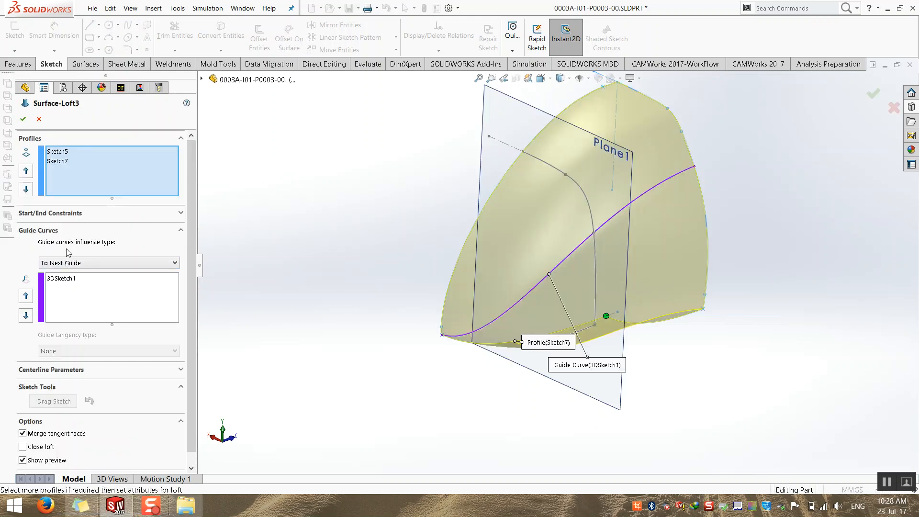
pyautogui.click(108, 164)
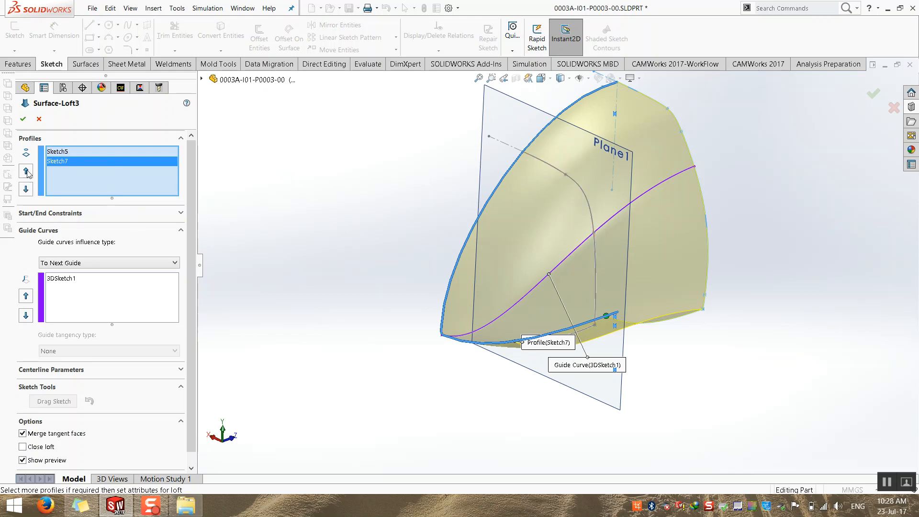
pyautogui.click(67, 152)
pyautogui.click(68, 160)
pyautogui.click(75, 151)
pyautogui.click(544, 164)
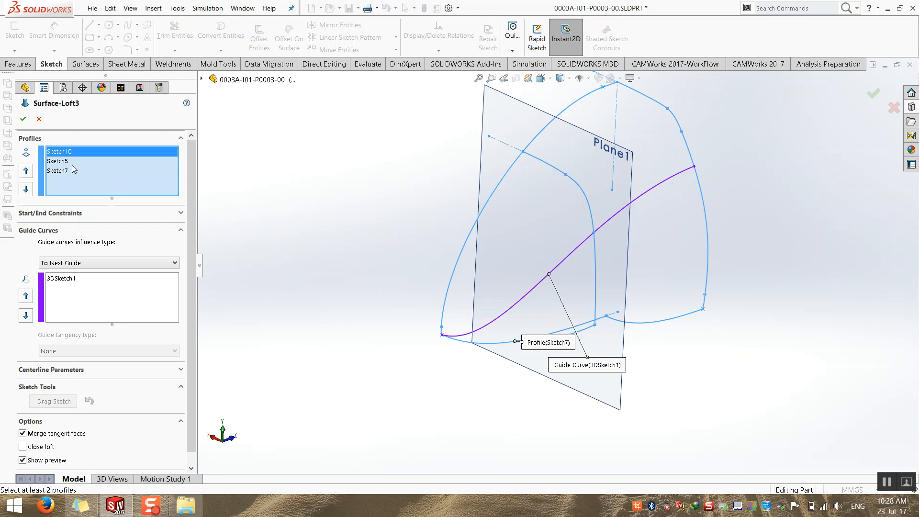
pyautogui.click(73, 170)
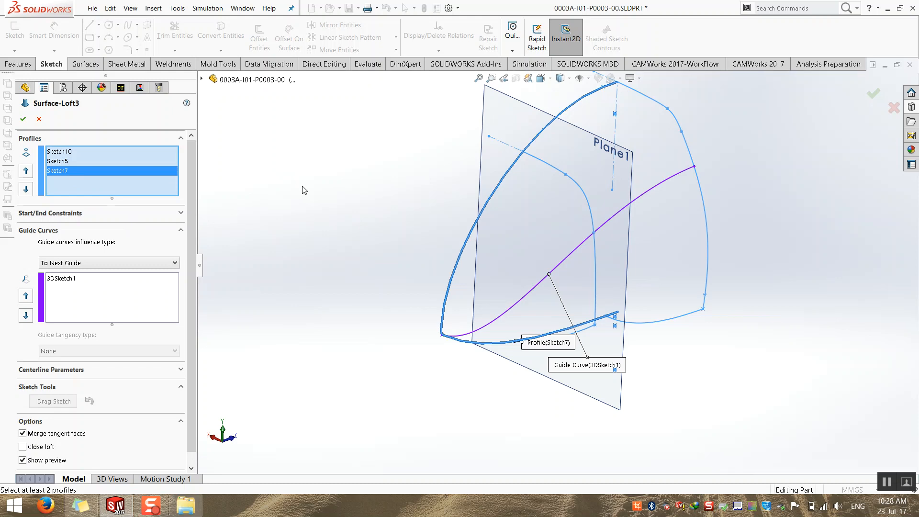
pyautogui.click(77, 162)
pyautogui.click(77, 152)
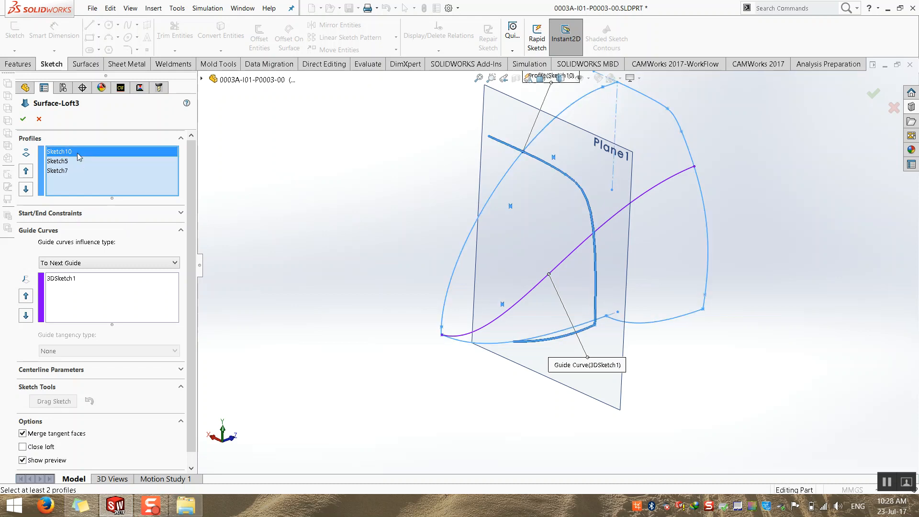
pyautogui.click(74, 171)
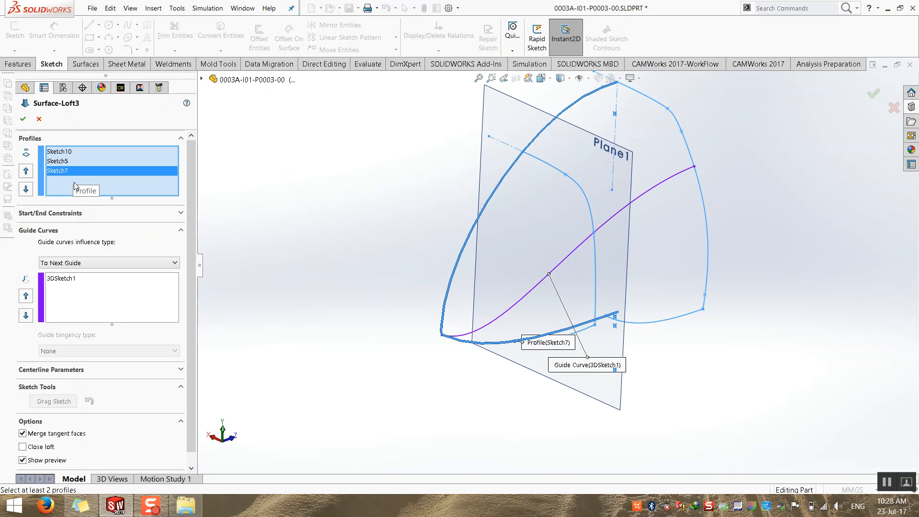
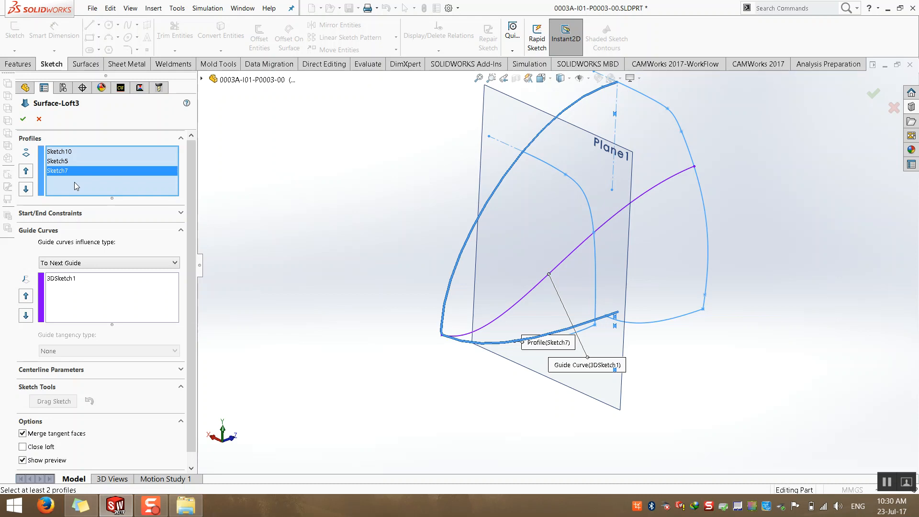
pyautogui.click(39, 120)
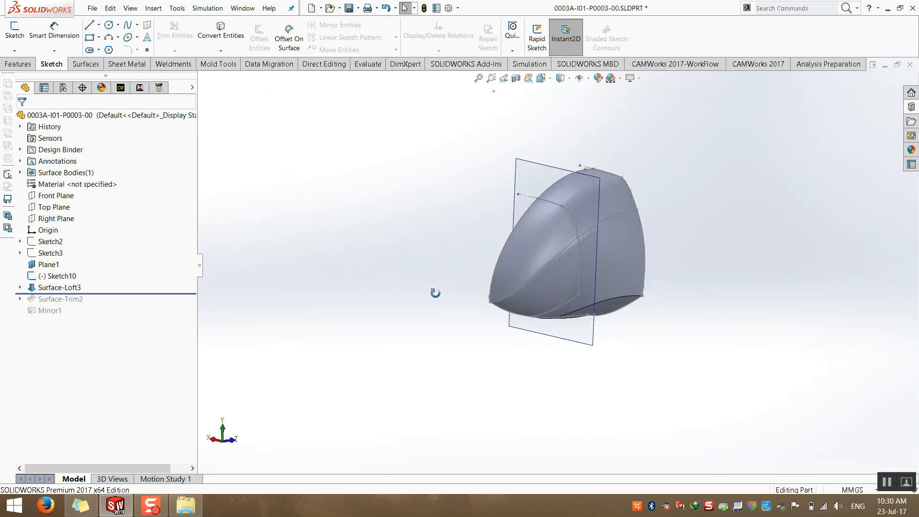
# Hide Plane1 and suppress Surface-Loft3 so only its profile and guide curves remain on display
pyautogui.rightClick(530, 170)
pyautogui.click(555, 161)
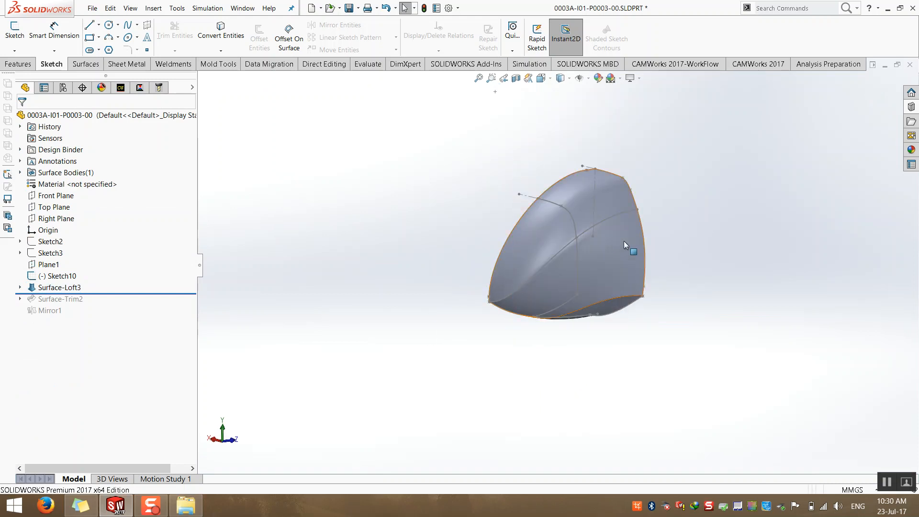
pyautogui.scroll(-3, 624, 242)
pyautogui.moveTo(503, 260); pyautogui.dragTo(365, 259, button='middle')
pyautogui.moveTo(297, 250); pyautogui.dragTo(293, 269, button='middle')
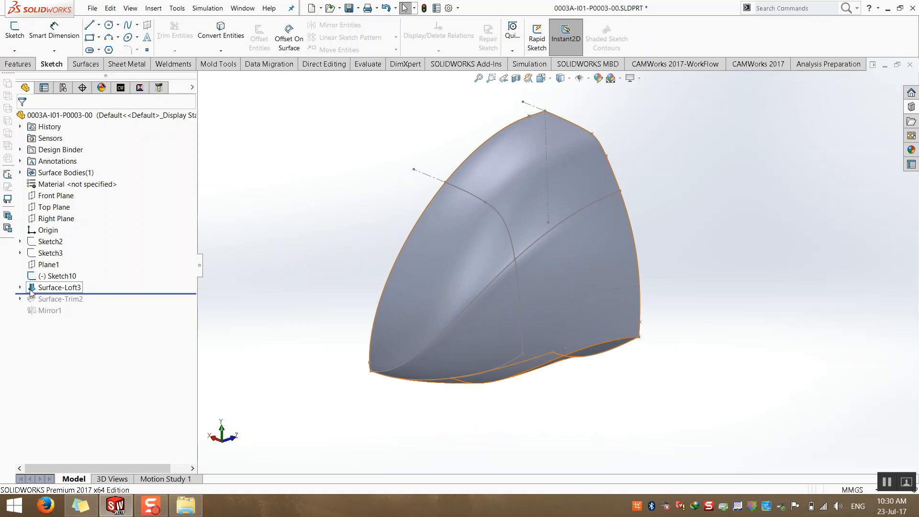
pyautogui.rightClick(45, 291)
pyautogui.click(81, 260)
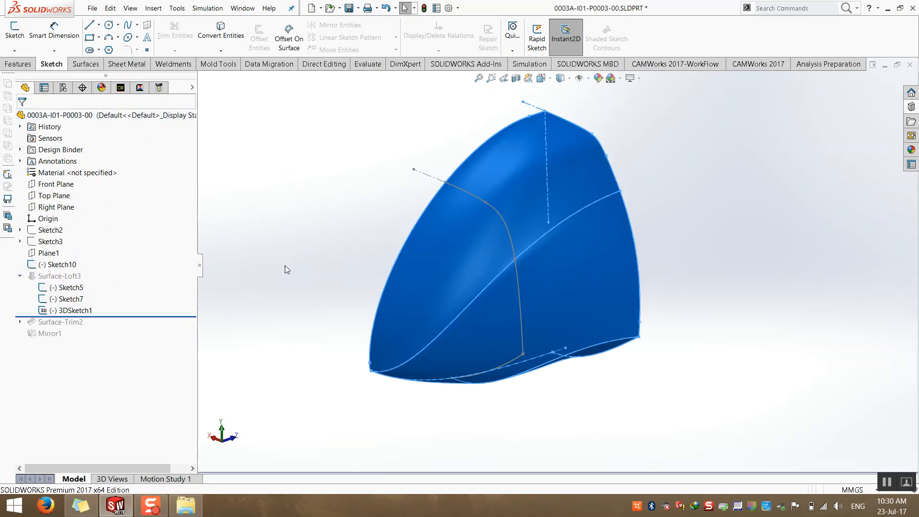
pyautogui.moveTo(292, 277)
pyautogui.mouseDown(button='middle')
pyautogui.moveTo(329, 301)
pyautogui.moveTo(328, 322)
pyautogui.mouseUp(button='middle')
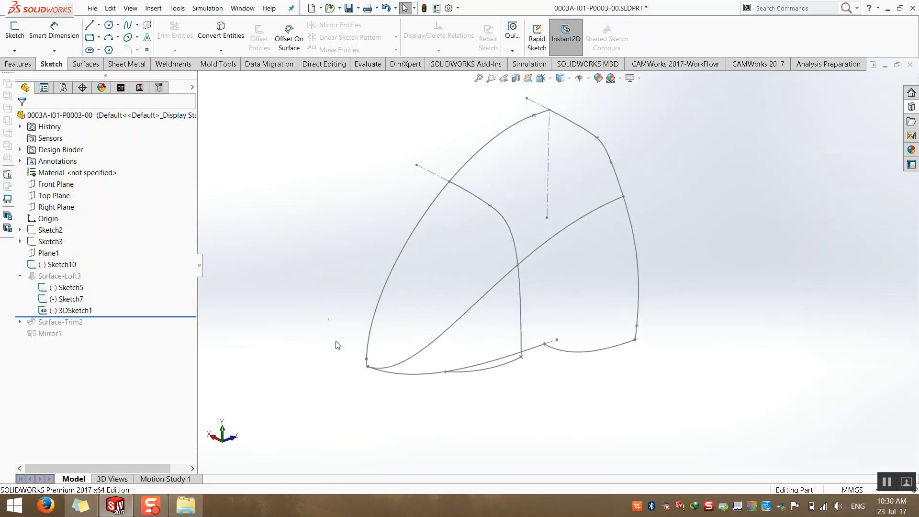
pyautogui.scroll(-2, 375, 366)
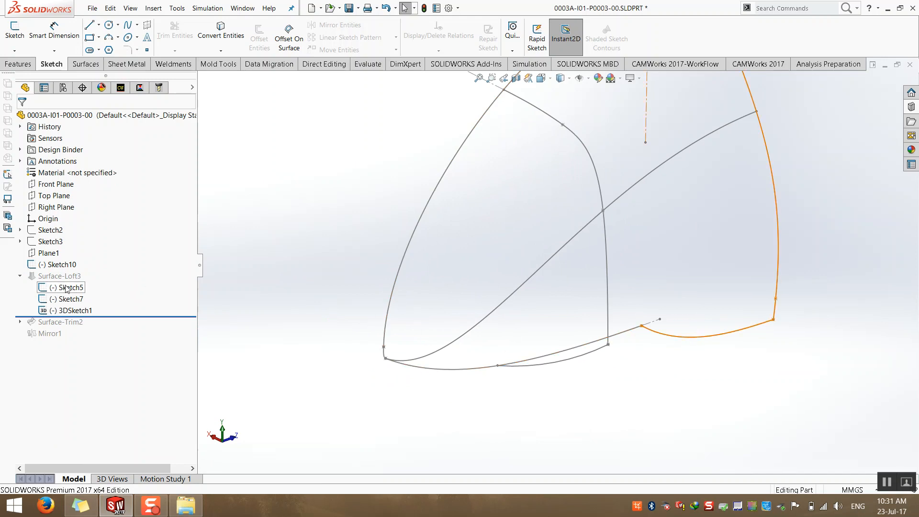
pyautogui.press('f')
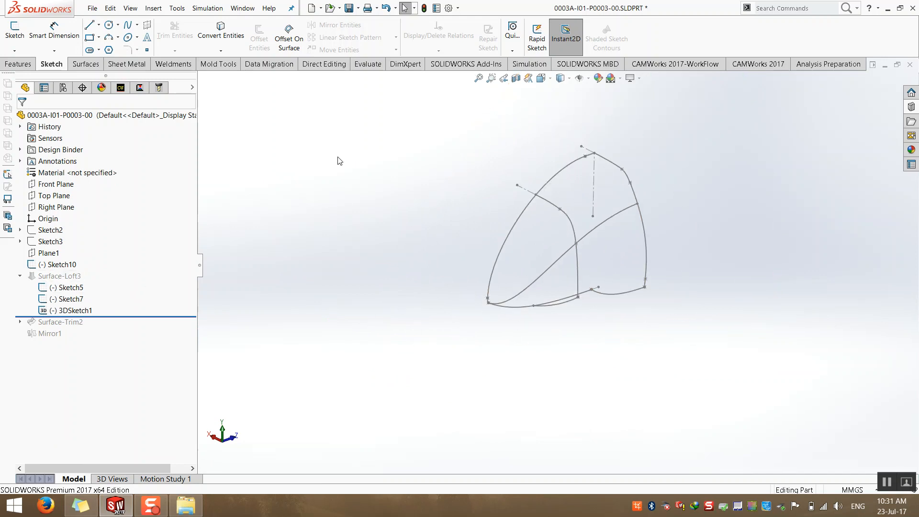
# Start a reference plane offset from the Front Plane, with the offset direction flipped towards the shell's nose
pyautogui.click(18, 64)
pyautogui.click(470, 51)
pyautogui.click(478, 62)
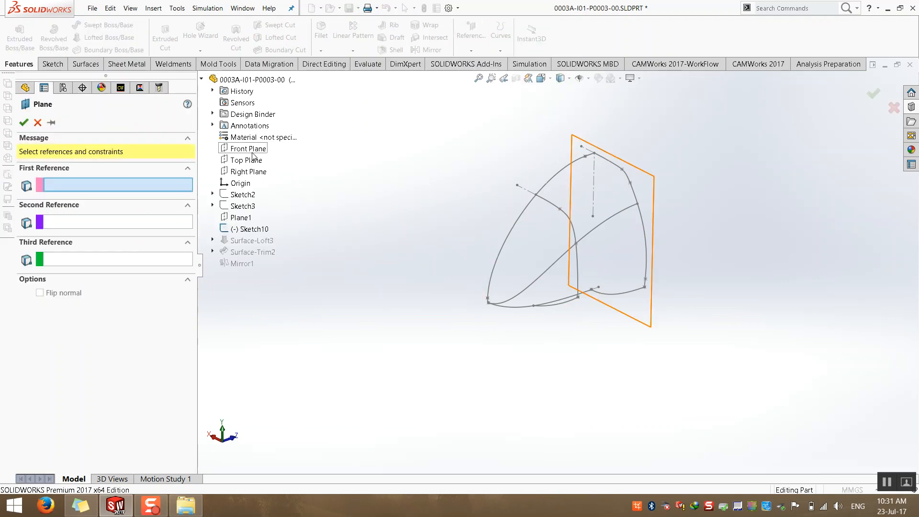
pyautogui.click(252, 151)
pyautogui.click(40, 286)
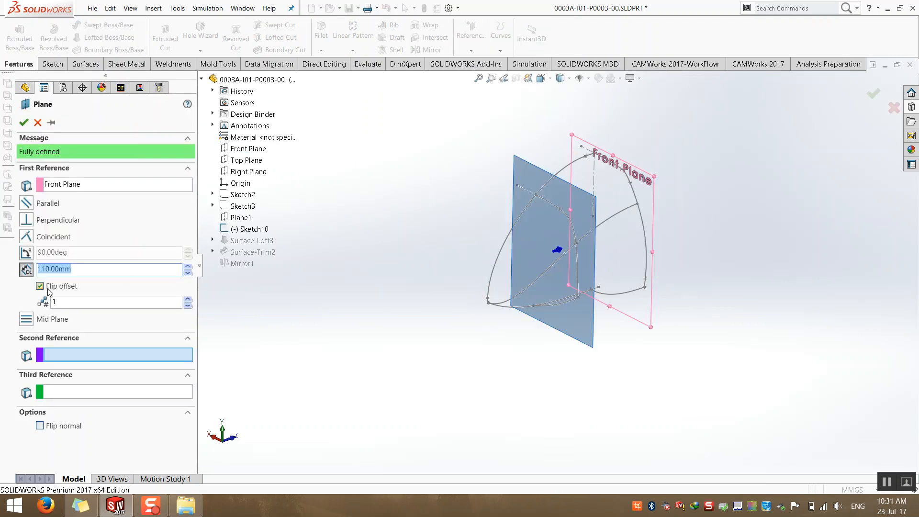
pyautogui.moveTo(400, 322); pyautogui.dragTo(223, 263, button='middle')
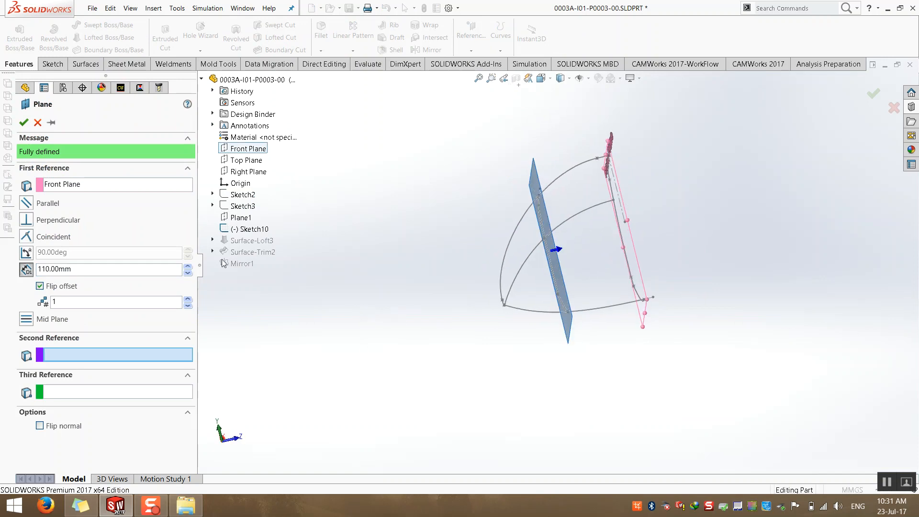
# Set the new plane's offset distance to 180 mm and create it
pyautogui.click(187, 266)
pyautogui.click(188, 266)
pyautogui.click(187, 266)
pyautogui.click(187, 266)
pyautogui.click(187, 267)
pyautogui.click(188, 266)
pyautogui.click(187, 267)
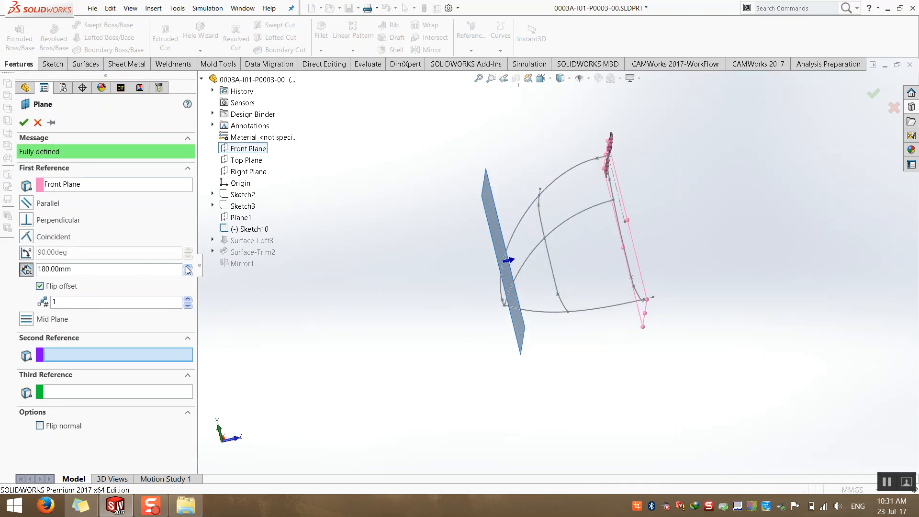
pyautogui.click(187, 266)
pyautogui.click(187, 272)
pyautogui.moveTo(350, 316); pyautogui.dragTo(452, 319, button='middle')
pyautogui.click(23, 122)
# Open a new sketch on Plane2 and face it with the profile curves extending away from the centre axis
pyautogui.moveTo(381, 253); pyautogui.dragTo(325, 190, button='middle')
pyautogui.click(51, 63)
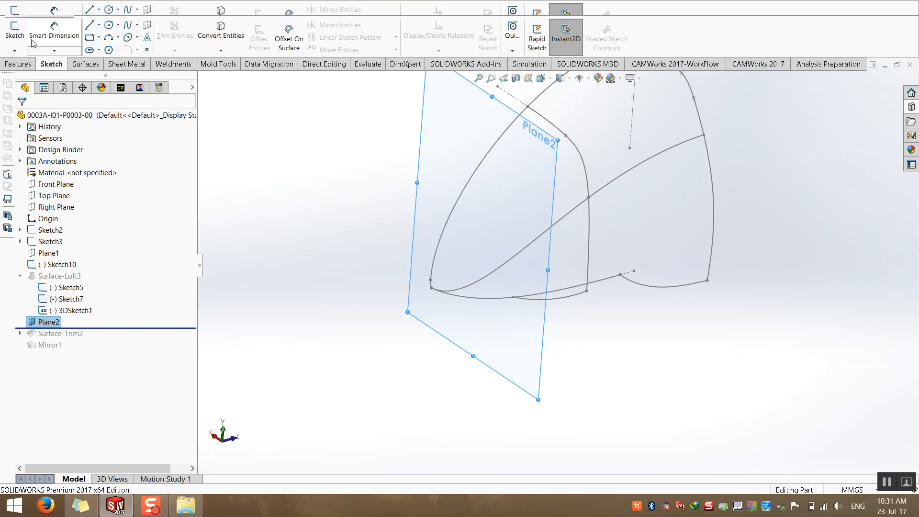
pyautogui.click(14, 33)
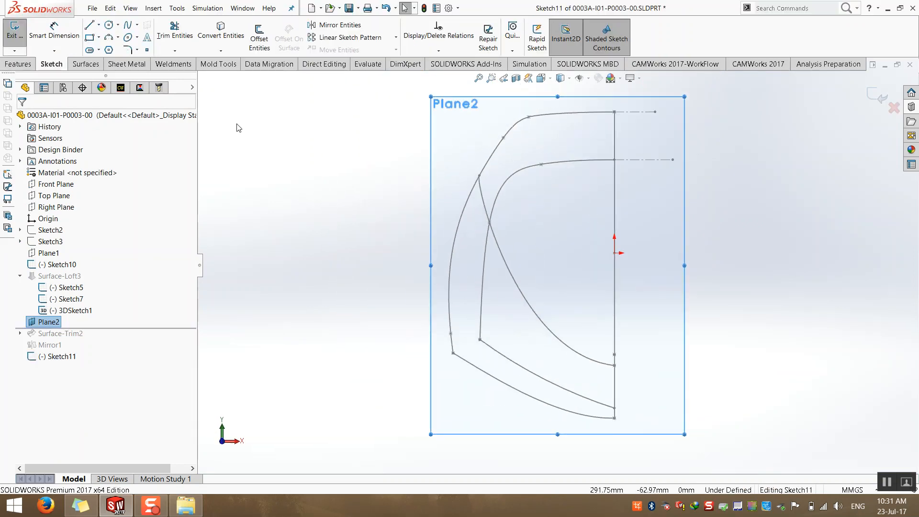
pyautogui.hotkey('ctrl', '8')
pyautogui.scroll(2, 531, 349)
pyautogui.scroll(-4, 534, 342)
# Draw an open five-point spline from the centre axis outward and down towards the lower curve of Sketch7
pyautogui.click(127, 25)
pyautogui.scroll(3, 555, 268)
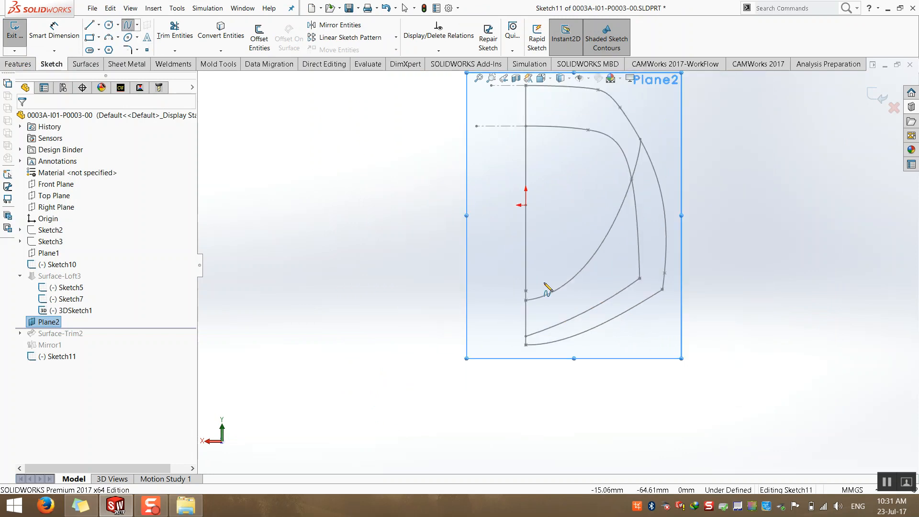
pyautogui.click(526, 249)
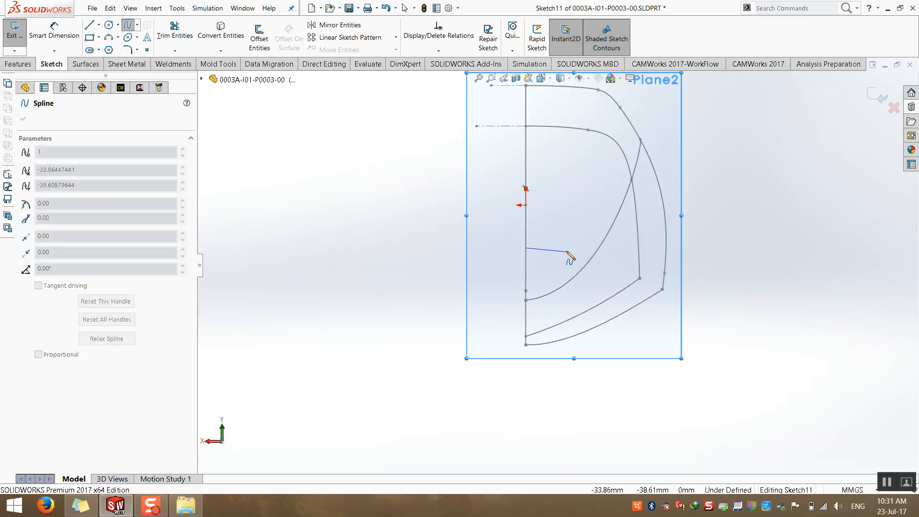
pyautogui.click(568, 247)
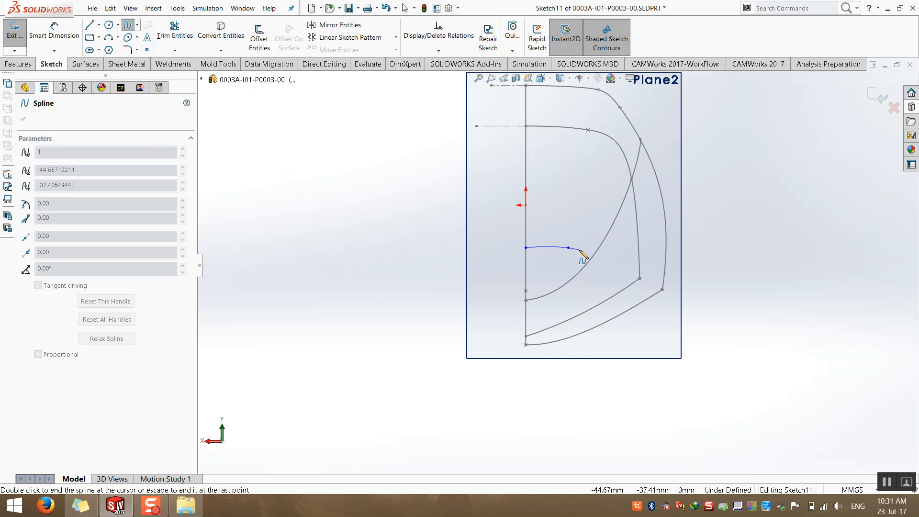
pyautogui.click(582, 252)
pyautogui.click(590, 280)
pyautogui.moveTo(581, 322)
pyautogui.mouseDown(button='middle')
pyautogui.moveTo(543, 348)
pyautogui.moveTo(522, 349)
pyautogui.mouseUp(button='middle')
pyautogui.scroll(-2, 517, 316)
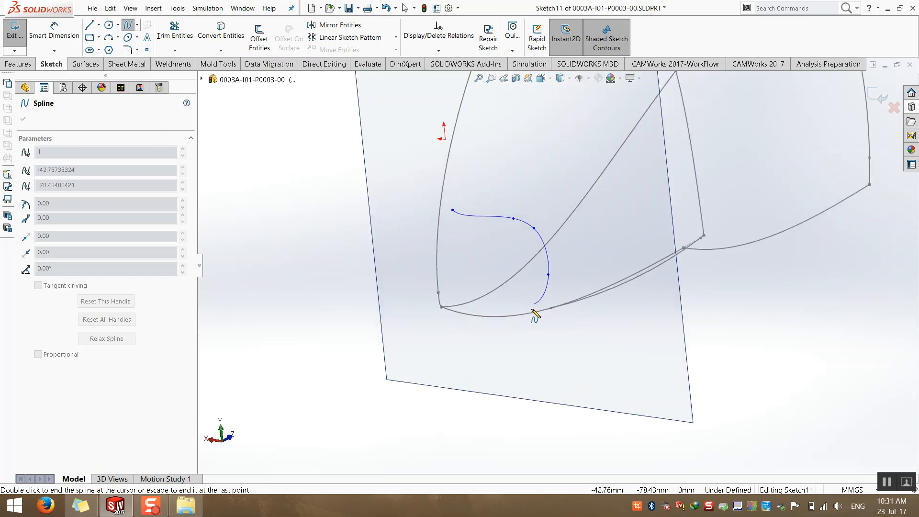
pyautogui.doubleClick(536, 305)
pyautogui.moveTo(526, 332)
pyautogui.mouseDown(button='middle')
pyautogui.moveTo(553, 282)
pyautogui.moveTo(431, 246)
pyautogui.mouseUp(button='middle')
pyautogui.click(430, 246)
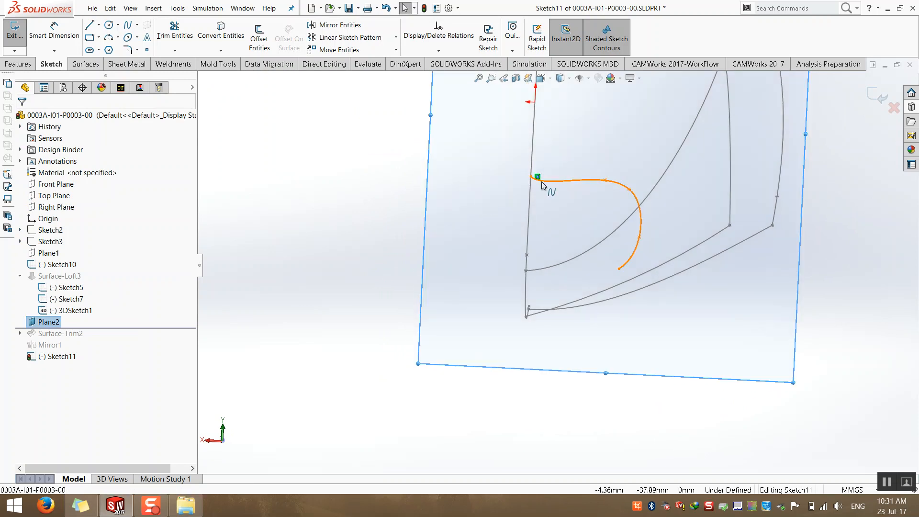
# Pierce the spline's upper endpoint to the upper spline of Sketch7 and delete that endpoint's coincident relation
pyautogui.moveTo(496, 165); pyautogui.dragTo(470, 186, button='middle')
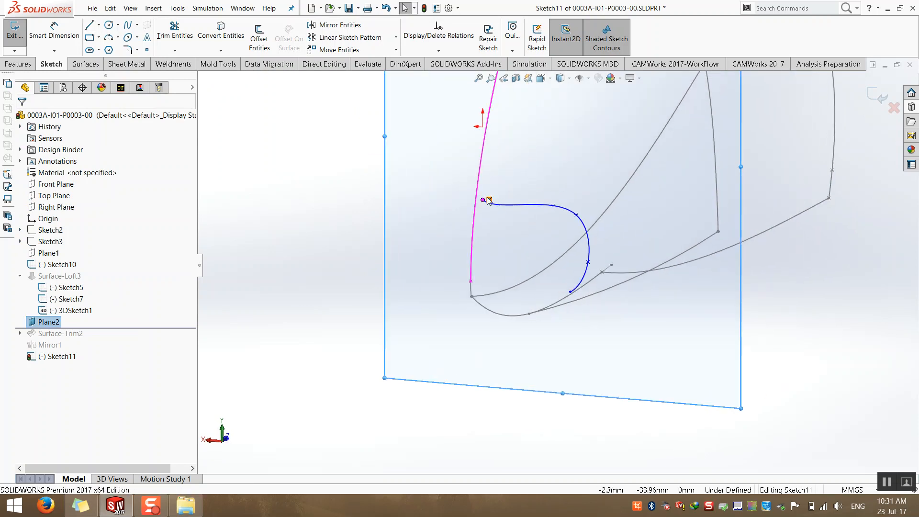
pyautogui.click(482, 201)
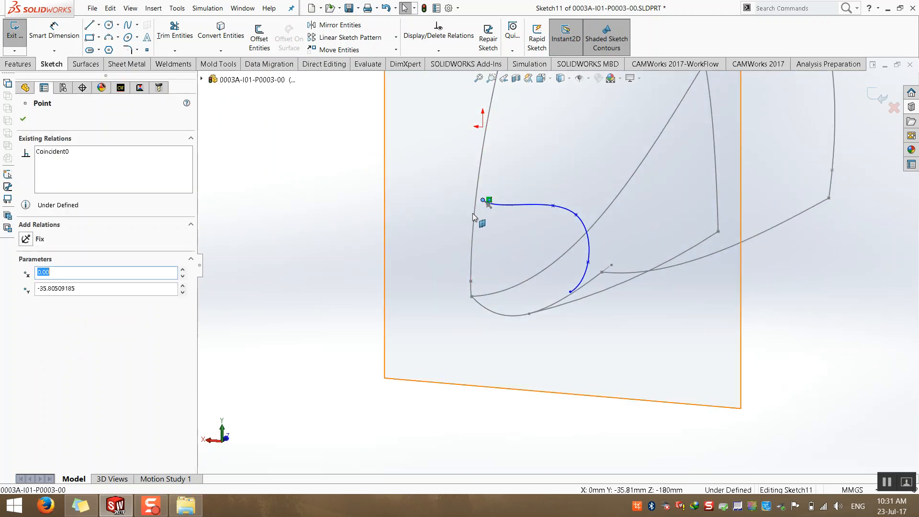
pyautogui.keyDown('ctrl'); pyautogui.click(474, 214); pyautogui.keyUp('ctrl')
pyautogui.keyDown('ctrl'); pyautogui.click(475, 214); pyautogui.keyUp('ctrl')
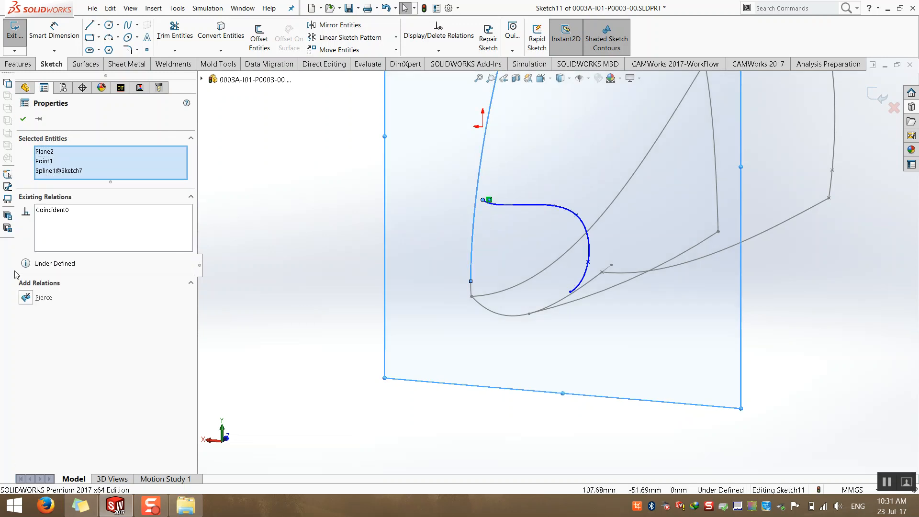
pyautogui.click(26, 298)
pyautogui.click(551, 252)
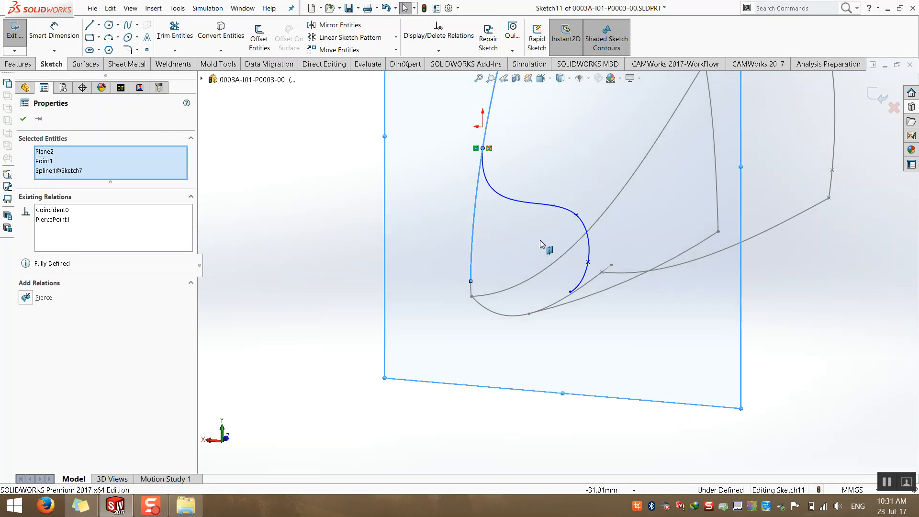
pyautogui.click(347, 199)
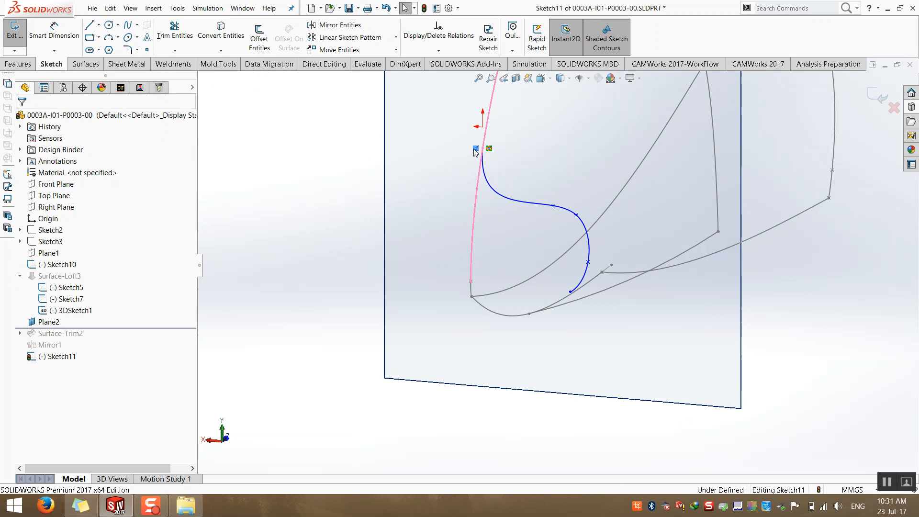
pyautogui.press('Delete')
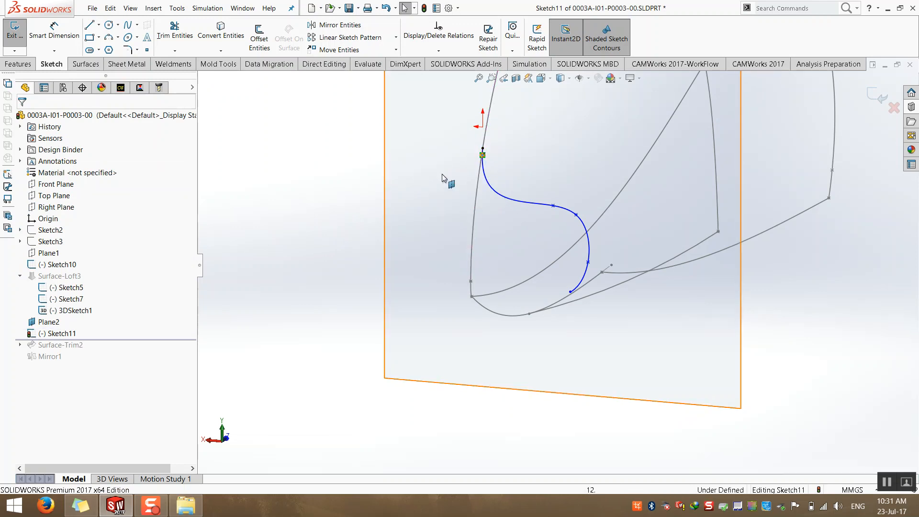
# Add a centreline about 44 mm long from the spline's upper endpoint, across the centre axis, and make it horizontal
pyautogui.click(99, 24)
pyautogui.click(111, 31)
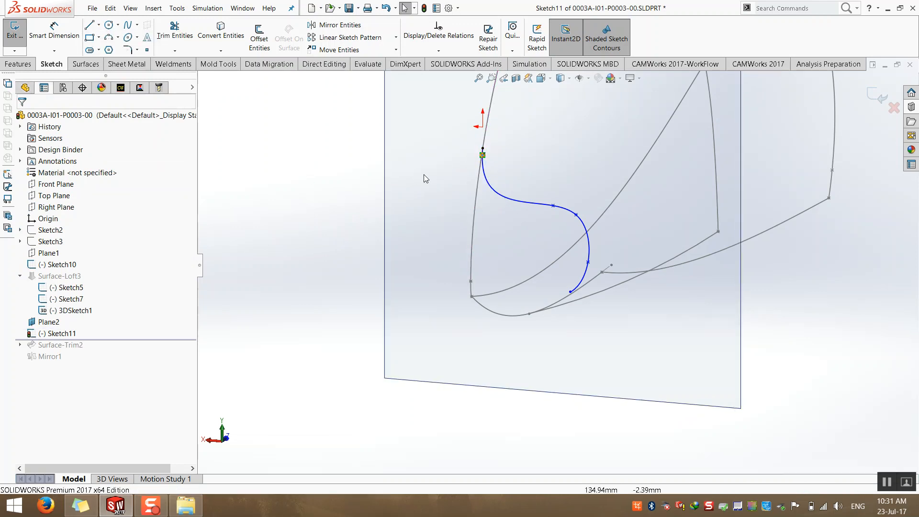
pyautogui.click(482, 148)
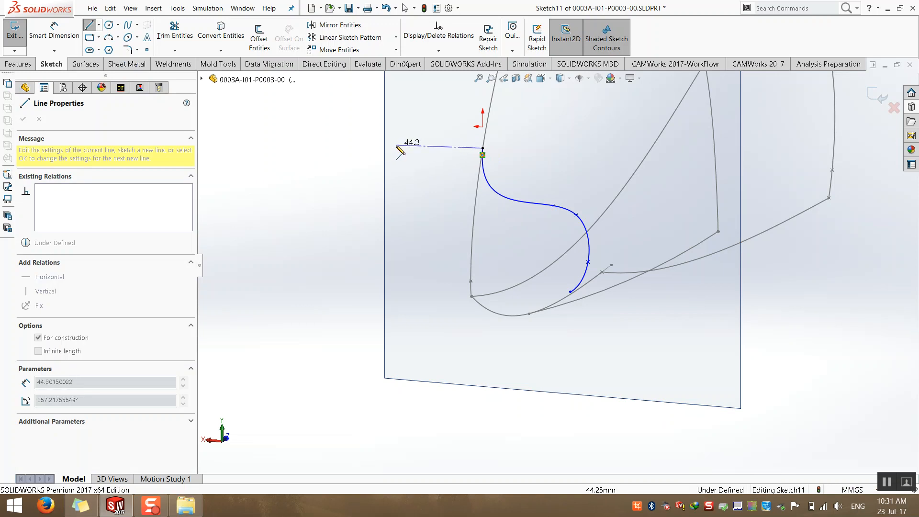
pyautogui.click(395, 145)
pyautogui.press('Escape')
pyautogui.hotkey('ctrl', '8')
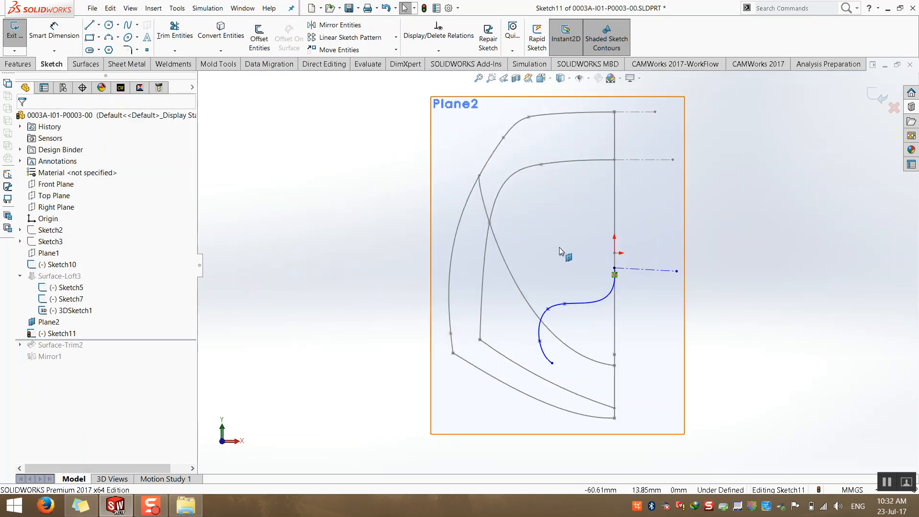
pyautogui.click(660, 277)
pyautogui.click(26, 238)
pyautogui.click(355, 211)
# Try to make the spline tangent to the horizontal centreline and flip its upper tangent handle to the profile side
pyautogui.click(616, 288)
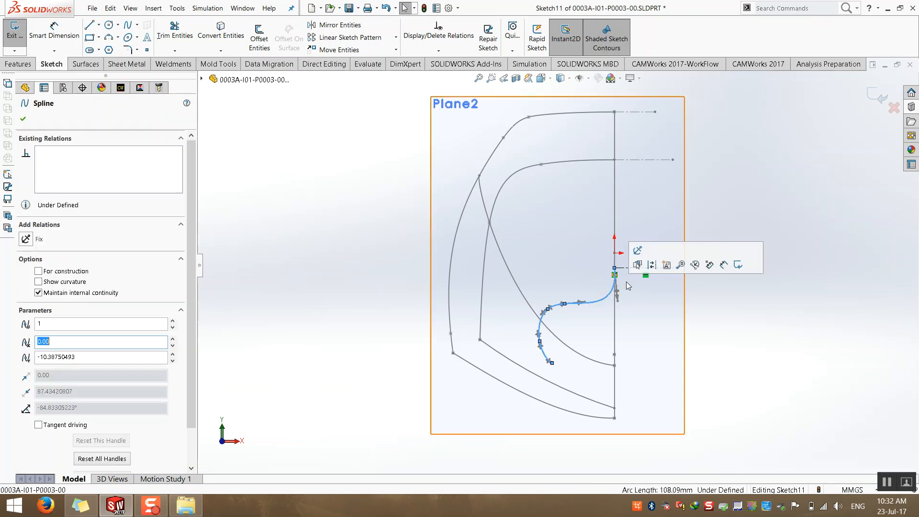
pyautogui.click(627, 268)
pyautogui.keyDown('ctrl'); pyautogui.click(581, 302); pyautogui.keyUp('ctrl')
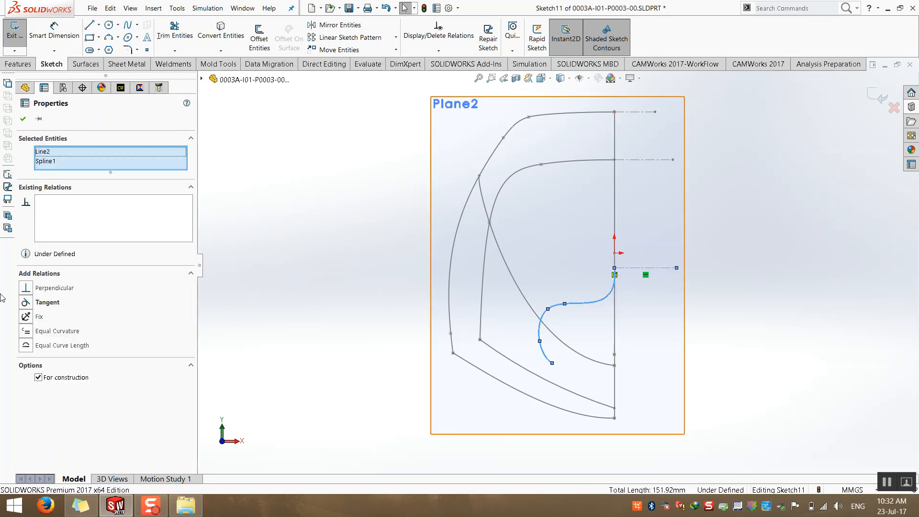
pyautogui.click(46, 308)
pyautogui.click(516, 254)
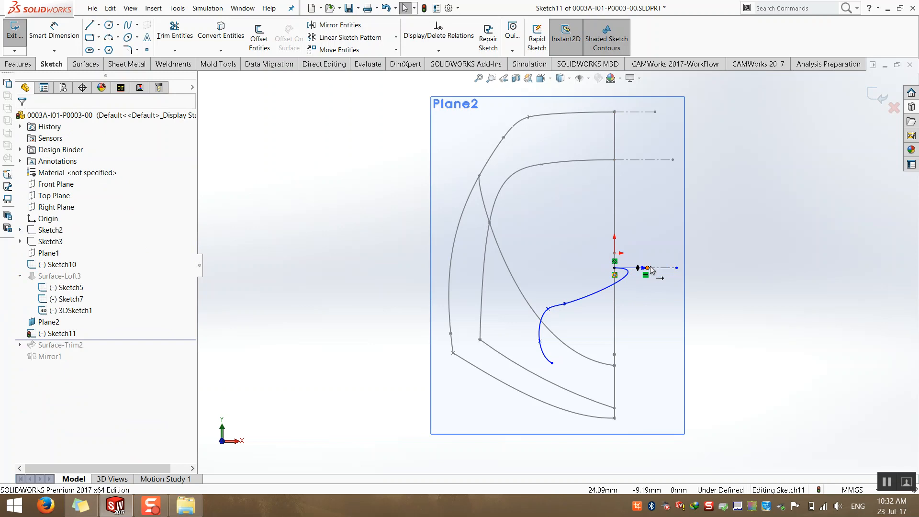
pyautogui.moveTo(648, 267); pyautogui.dragTo(573, 268)
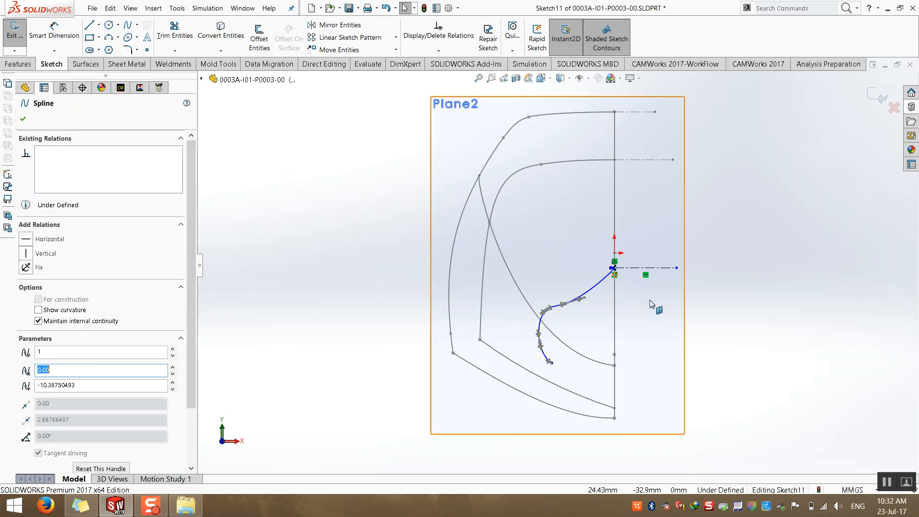
pyautogui.scroll(-4, 639, 298)
pyautogui.click(515, 279)
pyautogui.click(507, 258)
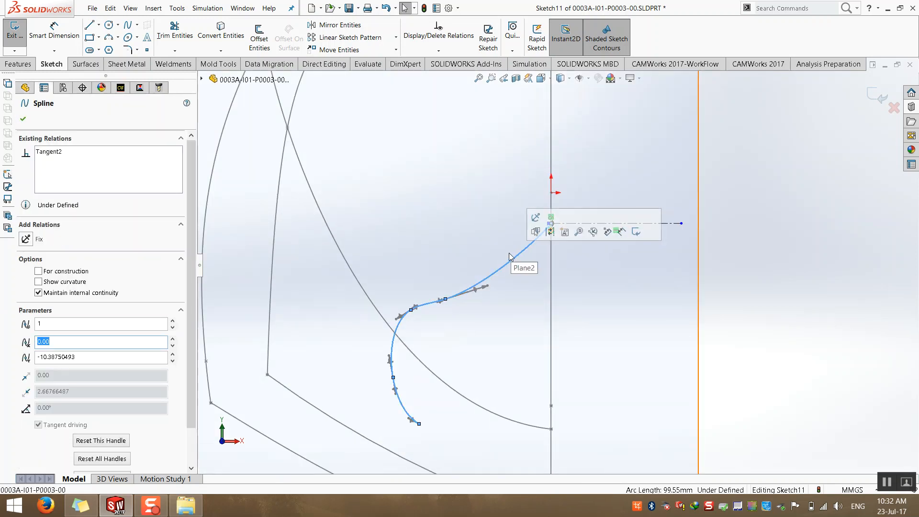
pyautogui.scroll(2, 558, 264)
pyautogui.click(558, 260)
pyautogui.hotkey('ctrl', 'z')
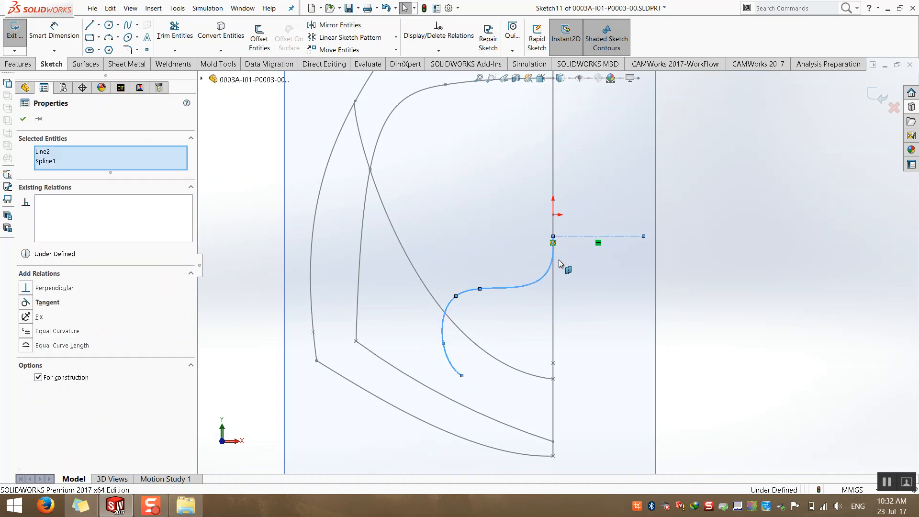
# Swing the spline's upper tangent handle to the profile side so the curve leaves the endpoint away from the centreline
pyautogui.click(599, 288)
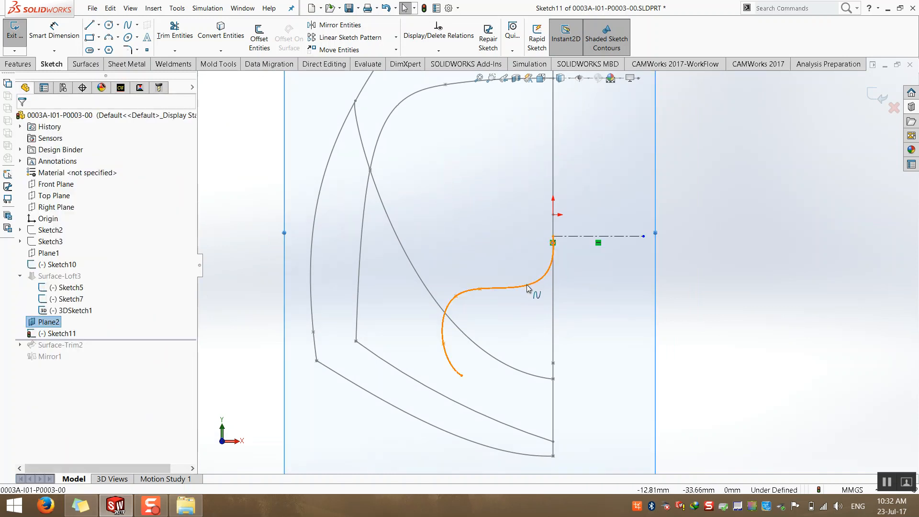
pyautogui.click(547, 277)
pyautogui.moveTo(558, 282); pyautogui.dragTo(494, 229)
pyautogui.click(562, 260)
pyautogui.scroll(-2, 562, 260)
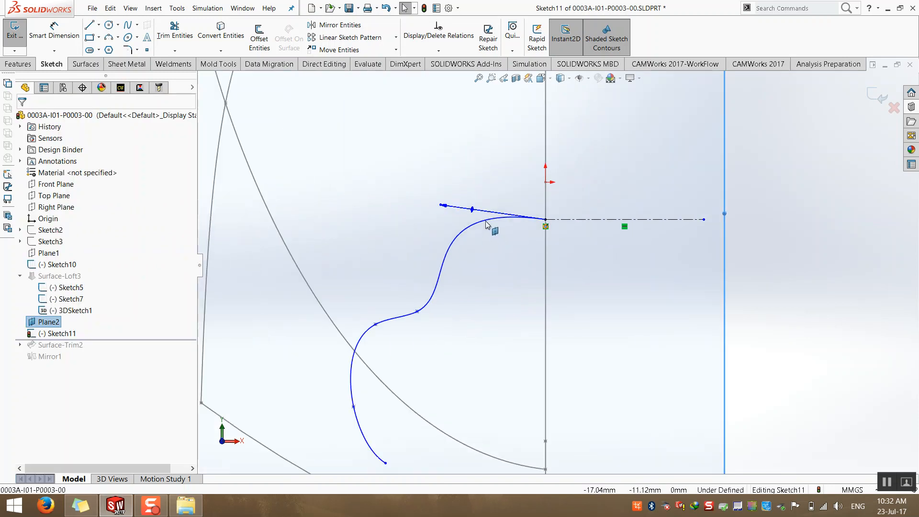
# Add a tangent relation between the spline and the horizontal centreline
pyautogui.click(493, 220)
pyautogui.keyDown('ctrl'); pyautogui.click(593, 224); pyautogui.keyUp('ctrl')
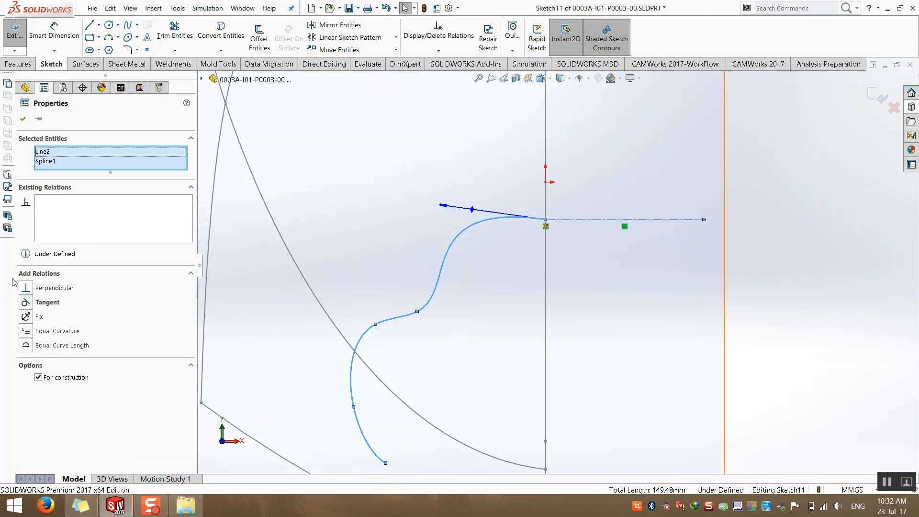
pyautogui.click(36, 304)
pyautogui.click(625, 312)
pyautogui.scroll(2, 498, 311)
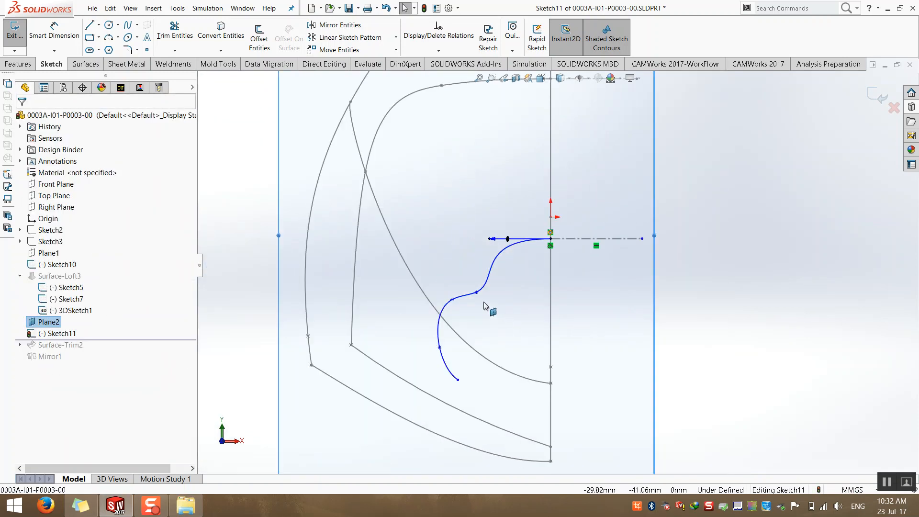
# Delete the two interior spline points closest to the upper endpoint to smooth the curve
pyautogui.click(474, 295)
pyautogui.click(475, 292)
pyautogui.press('Delete')
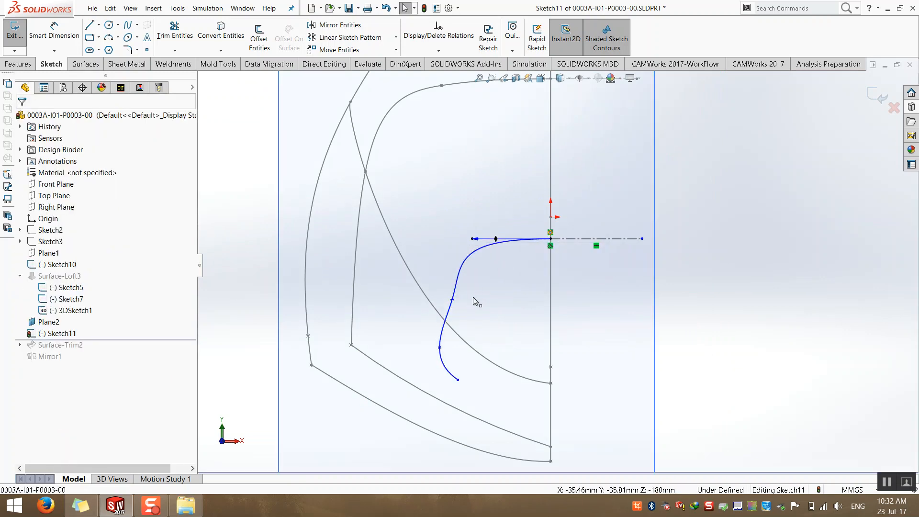
pyautogui.click(451, 301)
pyautogui.press('Delete')
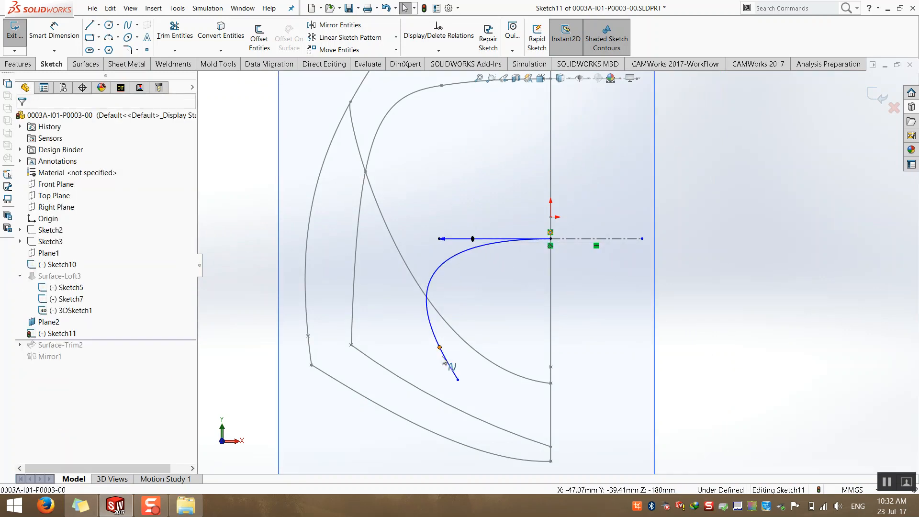
pyautogui.click(344, 444)
pyautogui.scroll(4, 485, 344)
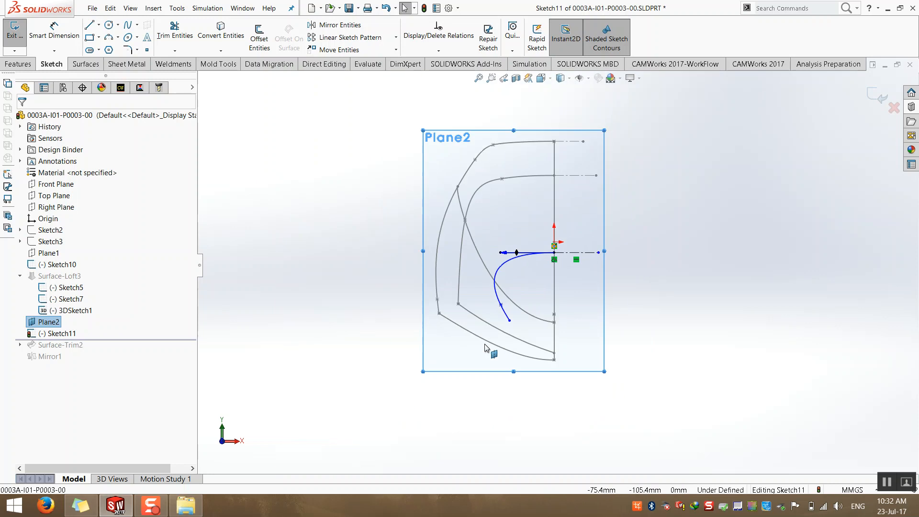
# Draw a three-point arc from the spline's lower endpoint to just short of the lower spline of Sketch7, bulging downward
pyautogui.scroll(-2, 670, 387)
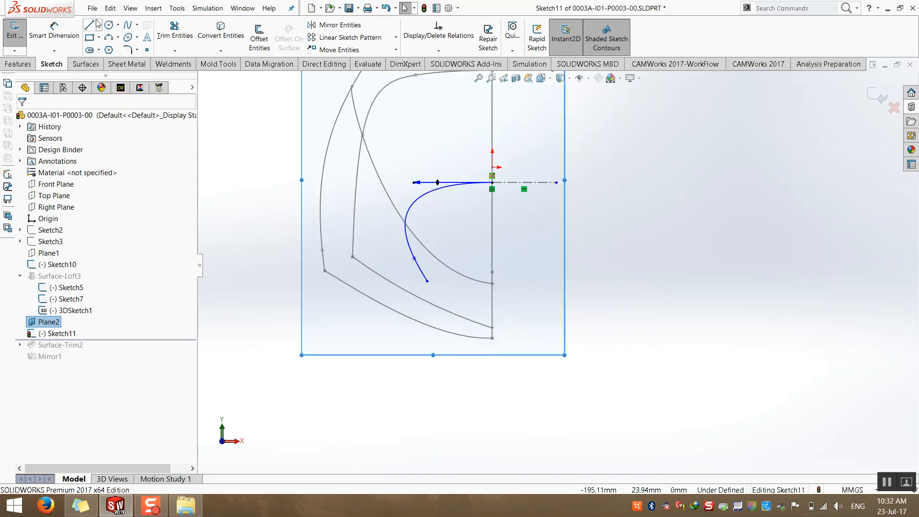
pyautogui.click(110, 37)
pyautogui.click(427, 282)
pyautogui.moveTo(433, 316)
pyautogui.mouseDown(button='middle')
pyautogui.moveTo(472, 375)
pyautogui.moveTo(457, 308)
pyautogui.moveTo(463, 250)
pyautogui.mouseUp(button='middle')
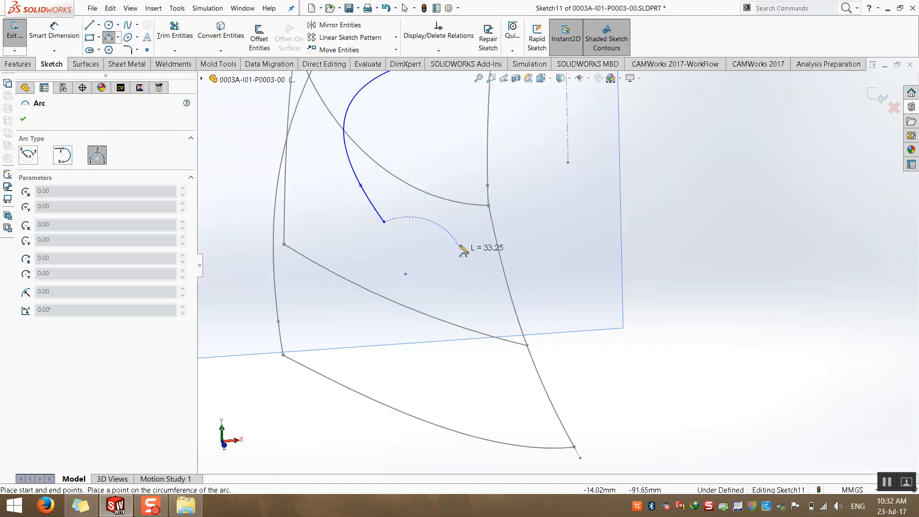
pyautogui.click(483, 240)
pyautogui.click(473, 243)
pyautogui.press('Escape')
# Pierce the arc's free endpoint to the lower spline of Sketch7
pyautogui.click(483, 240)
pyautogui.keyDown('ctrl'); pyautogui.click(498, 248); pyautogui.keyUp('ctrl')
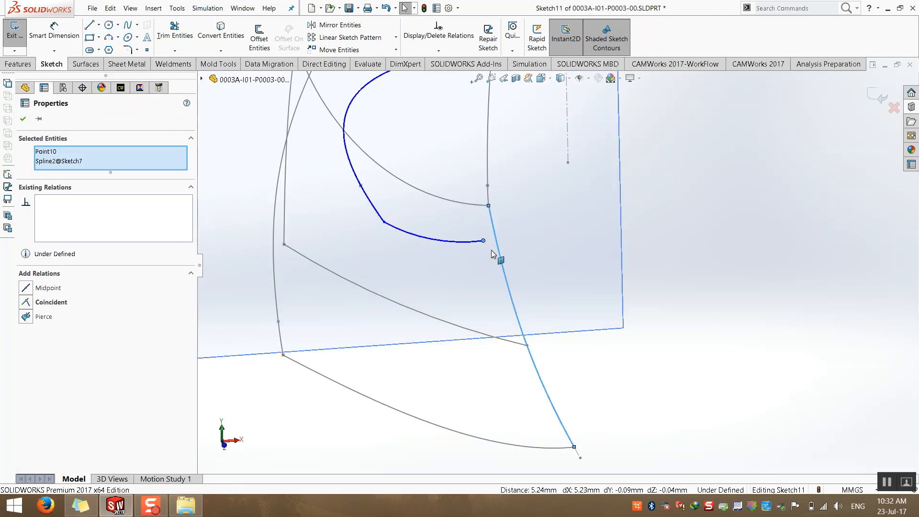
pyautogui.click(25, 318)
pyautogui.press('Escape')
# Move the corner between the spline and the arc slightly upward and remove the spline's remaining interior point
pyautogui.scroll(3, 500, 330)
pyautogui.hotkey('ctrl', '8')
pyautogui.scroll(-3, 539, 353)
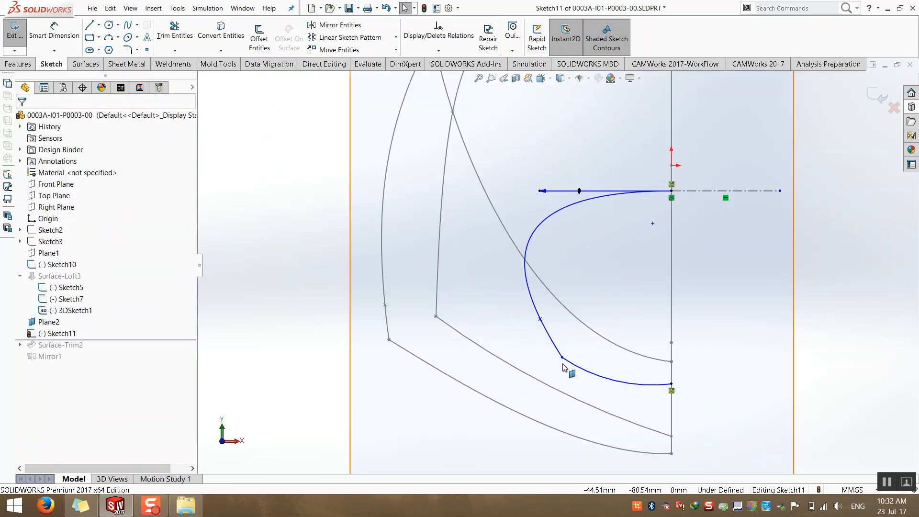
pyautogui.moveTo(563, 359); pyautogui.dragTo(567, 349)
pyautogui.click(527, 335)
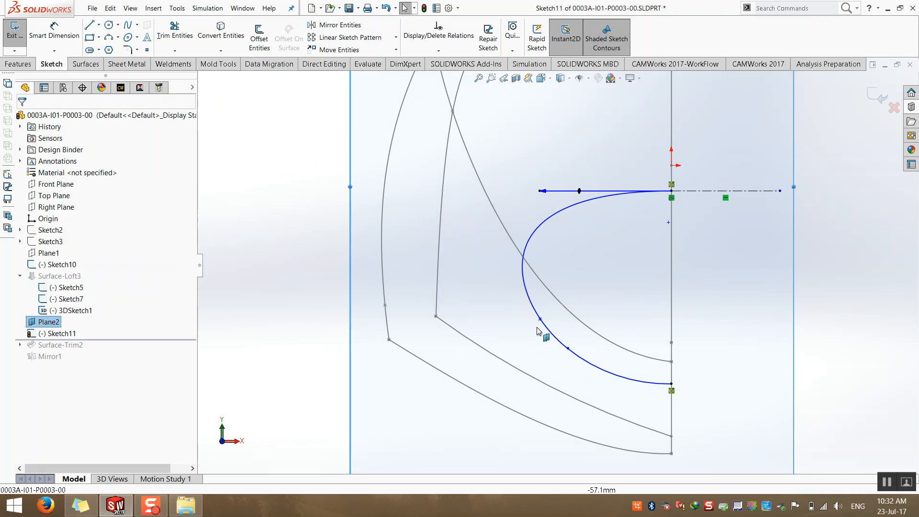
pyautogui.click(539, 320)
# Reshape the spline with its upper and lower tangent handles into a rounded shoulder and a nearly straight side
pyautogui.moveTo(540, 190); pyautogui.dragTo(573, 180)
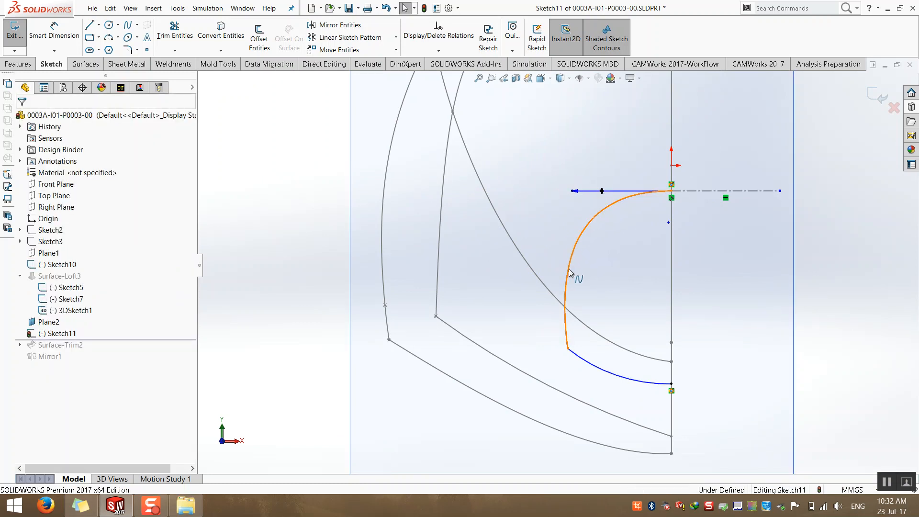
pyautogui.click(561, 287)
pyautogui.moveTo(557, 265); pyautogui.dragTo(551, 238)
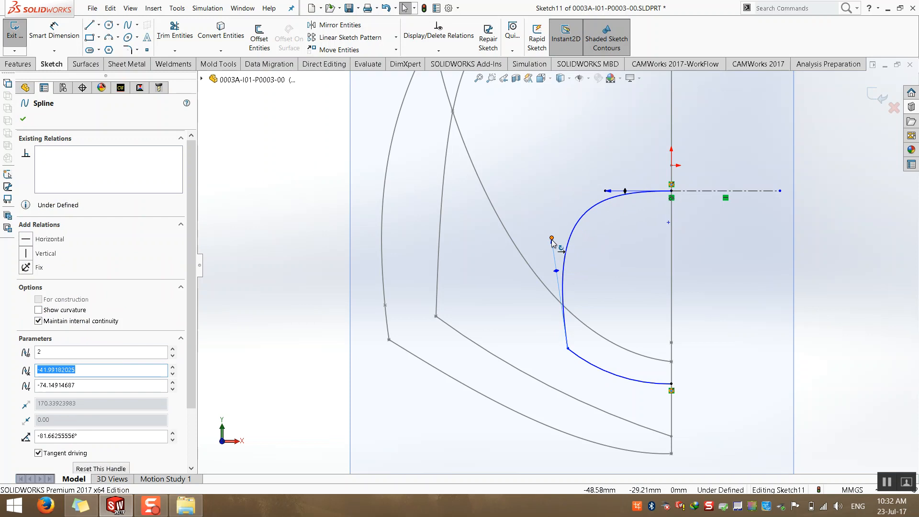
pyautogui.click(598, 196)
pyautogui.moveTo(598, 196); pyautogui.dragTo(567, 206)
# Narrow the profile by moving the spline-arc corner towards the centre axis and shortening the upper tangent handle
pyautogui.click(567, 349)
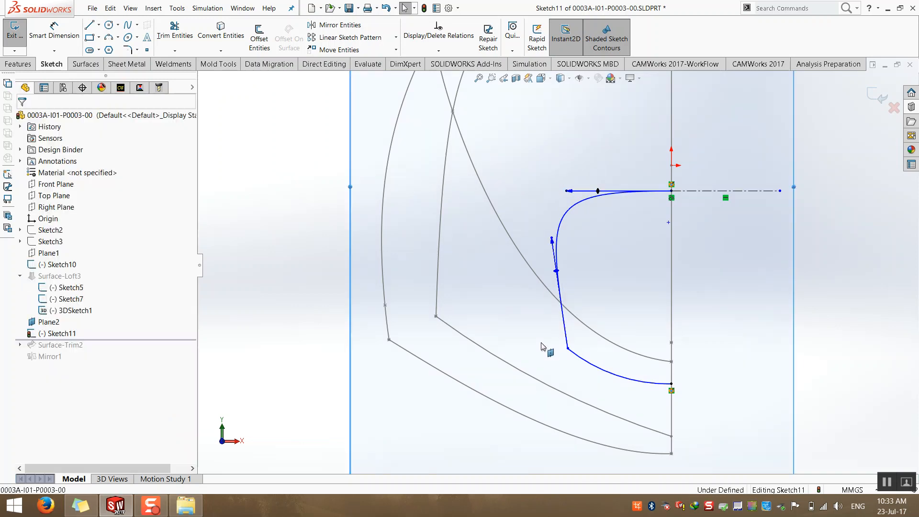
pyautogui.moveTo(568, 350); pyautogui.dragTo(599, 366)
pyautogui.moveTo(566, 191); pyautogui.dragTo(608, 191)
pyautogui.scroll(1, 387, 345)
pyautogui.click(351, 365)
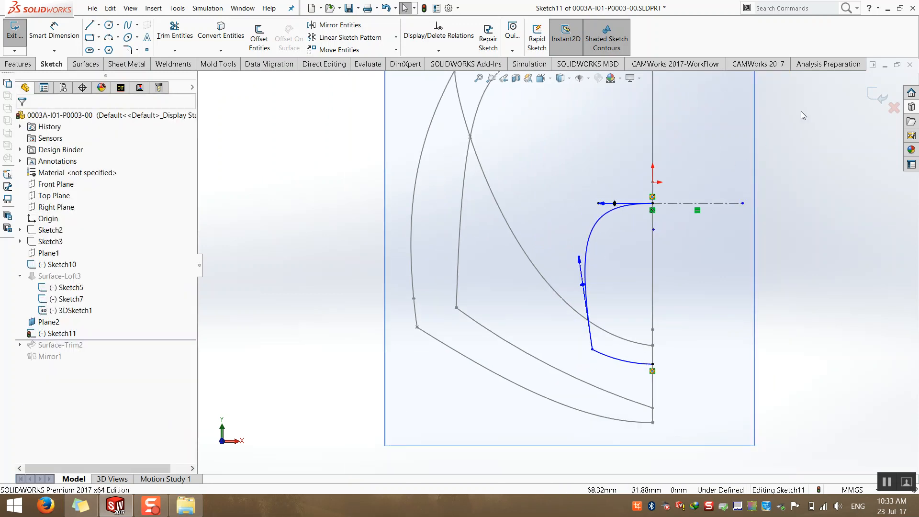
# Close the Plane2 profile sketch, check it against the guide curves, and reopen Sketch11 for editing
pyautogui.click(875, 95)
pyautogui.moveTo(662, 315)
pyautogui.mouseDown(button='middle')
pyautogui.moveTo(550, 340)
pyautogui.moveTo(404, 348)
pyautogui.moveTo(418, 396)
pyautogui.moveTo(422, 373)
pyautogui.mouseUp(button='middle')
pyautogui.scroll(-4, 520, 277)
pyautogui.rightClick(51, 333)
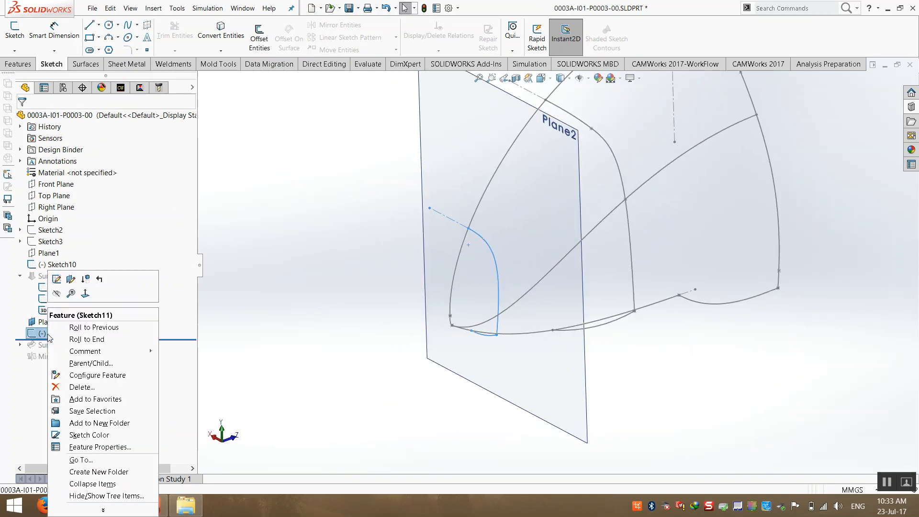
pyautogui.click(57, 279)
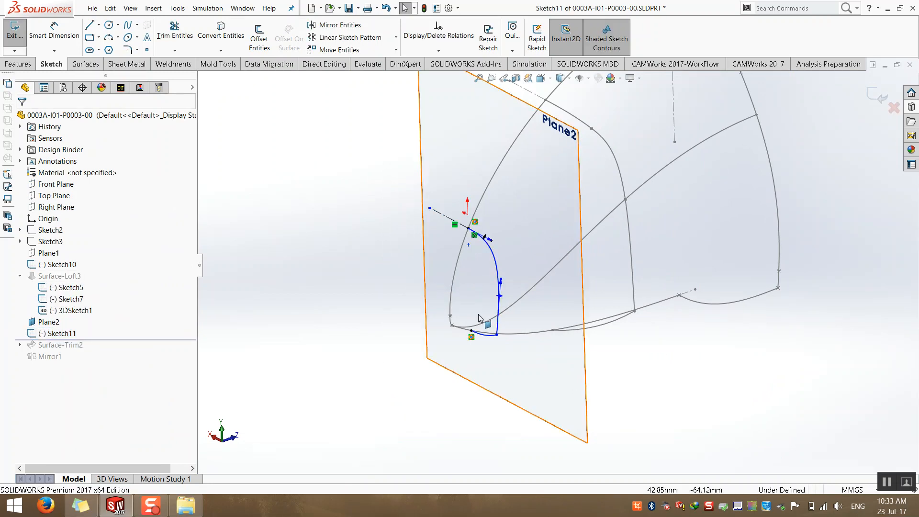
pyautogui.scroll(-6, 478, 313)
pyautogui.moveTo(532, 320); pyautogui.dragTo(598, 350, button='middle')
pyautogui.scroll(4, 280, 273)
# Place a sketch point beside the diagonal guide curve and pierce it to that curve
pyautogui.click(147, 50)
pyautogui.moveTo(606, 303); pyautogui.dragTo(582, 230, button='middle')
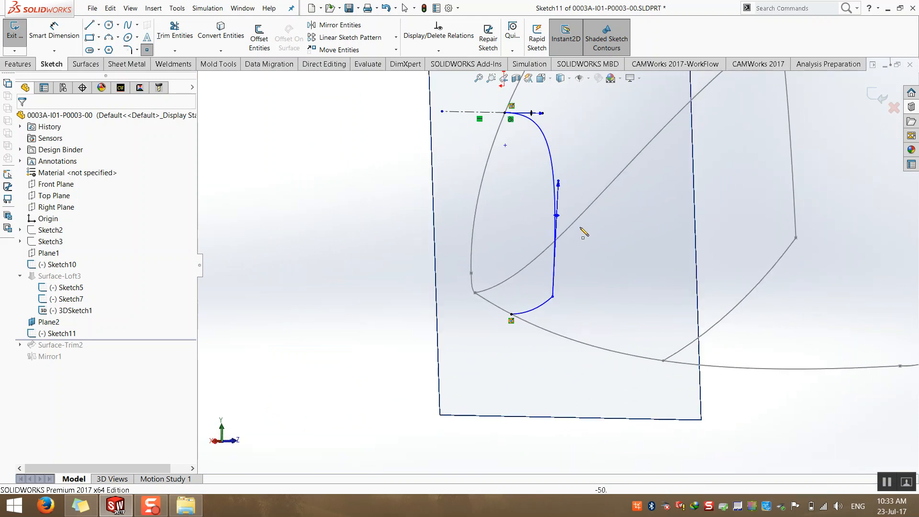
pyautogui.click(577, 209)
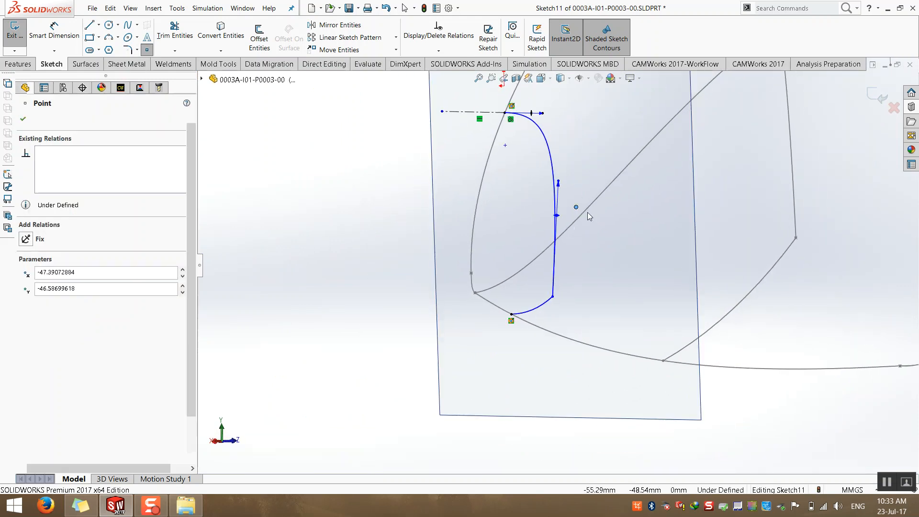
pyautogui.press('Escape')
pyautogui.click(576, 207)
pyautogui.keyDown('ctrl'); pyautogui.click(580, 215); pyautogui.keyUp('ctrl')
pyautogui.click(25, 302)
pyautogui.press('Escape')
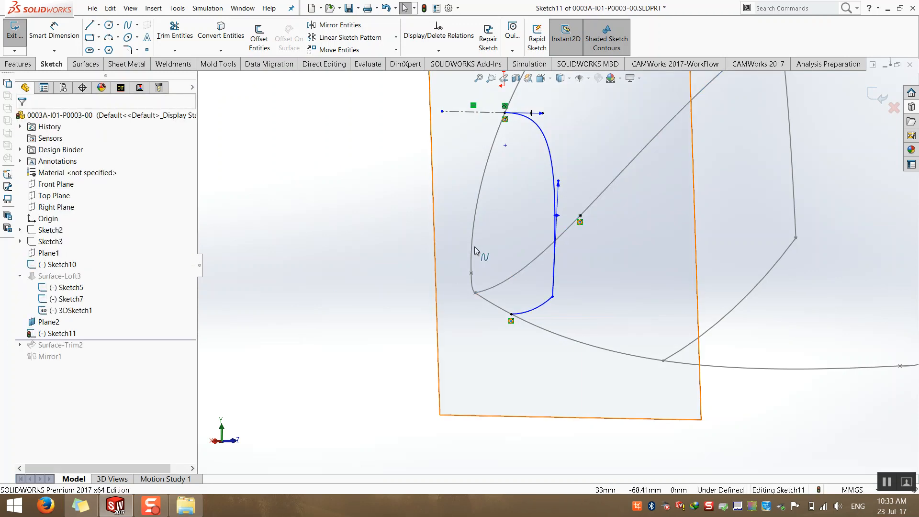
# Make the profile spline coincident with the pierced point on the diagonal guide curve
pyautogui.moveTo(572, 227)
pyautogui.mouseDown(button='middle')
pyautogui.moveTo(584, 252)
pyautogui.moveTo(702, 358)
pyautogui.mouseUp(button='middle')
pyautogui.scroll(-3, 702, 360)
pyautogui.click(677, 385)
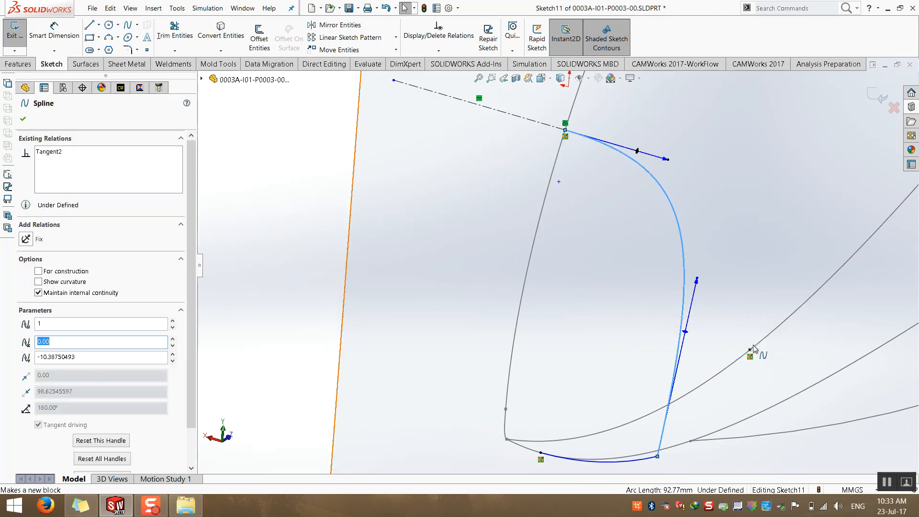
pyautogui.keyDown('ctrl'); pyautogui.click(750, 350); pyautogui.keyUp('ctrl')
pyautogui.click(25, 288)
pyautogui.click(300, 291)
pyautogui.scroll(3, 404, 284)
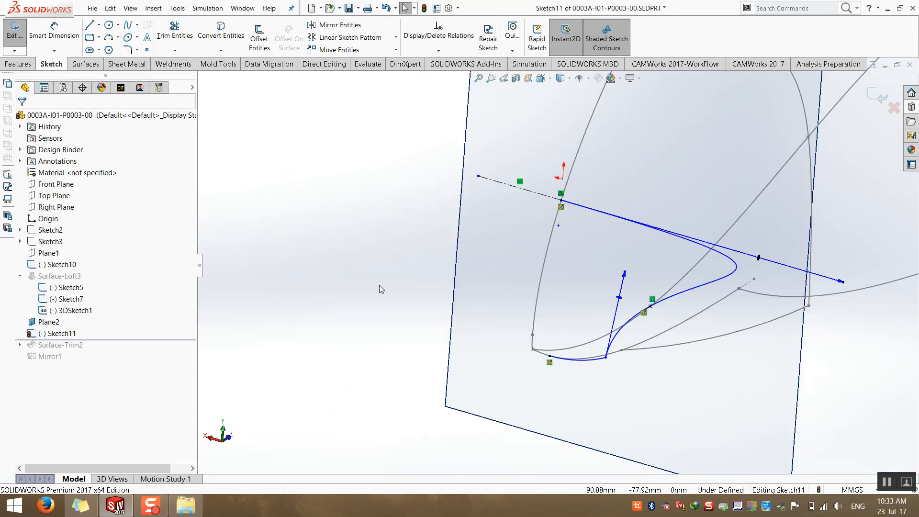
# Shorten the spline's upper tangent handle to restore the rounded profile shape, and close the sketch
pyautogui.hotkey('ctrl', '8')
pyautogui.moveTo(402, 269); pyautogui.dragTo(548, 257)
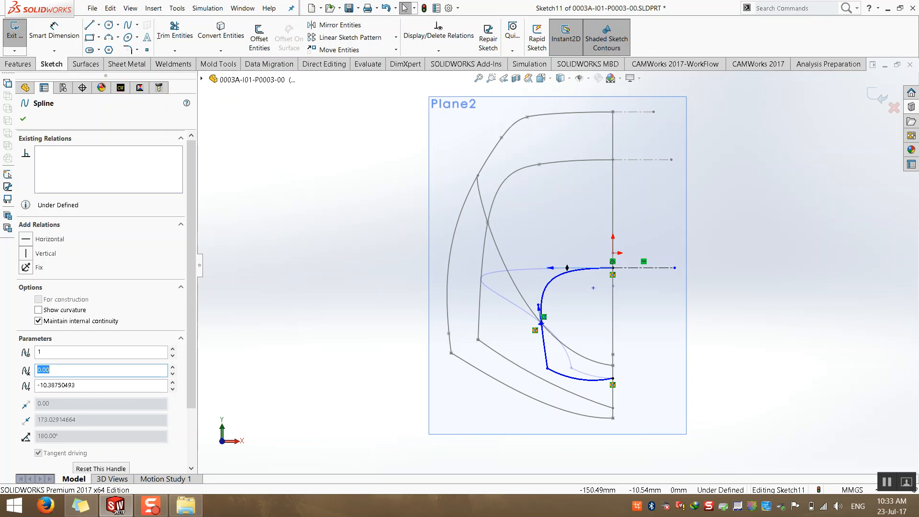
pyautogui.click(327, 265)
pyautogui.click(879, 97)
# Review the new profile among the guide curves and hide Plane2
pyautogui.scroll(4, 781, 197)
pyautogui.moveTo(468, 279)
pyautogui.mouseDown(button='middle')
pyautogui.moveTo(630, 295)
pyautogui.moveTo(590, 309)
pyautogui.moveTo(557, 288)
pyautogui.mouseUp(button='middle')
pyautogui.scroll(-2, 555, 293)
pyautogui.scroll(-2, 594, 326)
pyautogui.moveTo(558, 346)
pyautogui.mouseDown(button='middle')
pyautogui.moveTo(579, 316)
pyautogui.moveTo(492, 284)
pyautogui.moveTo(540, 308)
pyautogui.moveTo(538, 365)
pyautogui.moveTo(521, 335)
pyautogui.mouseUp(button='middle')
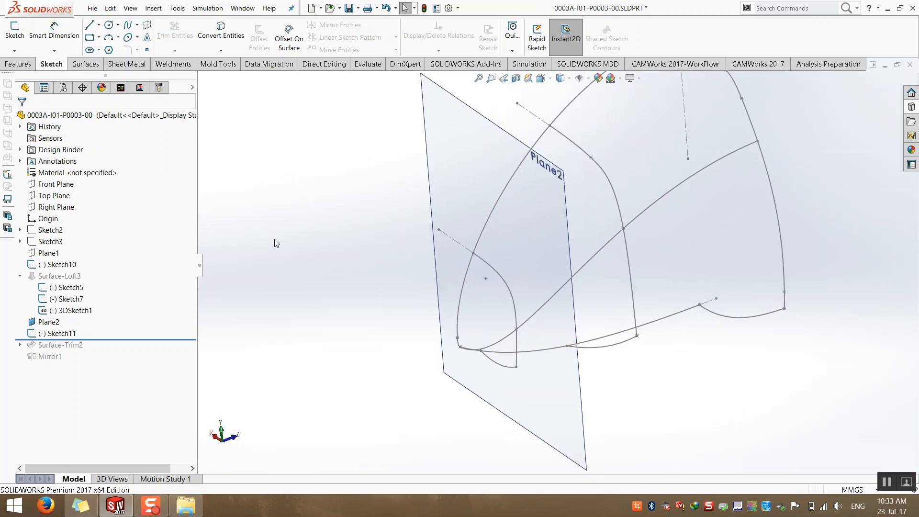
pyautogui.rightClick(417, 106)
pyautogui.click(418, 107)
pyautogui.rightClick(446, 103)
pyautogui.click(480, 89)
pyautogui.moveTo(548, 342)
pyautogui.mouseDown(button='middle')
pyautogui.moveTo(619, 270)
pyautogui.moveTo(595, 312)
pyautogui.moveTo(609, 291)
pyautogui.moveTo(538, 335)
pyautogui.mouseUp(button='middle')
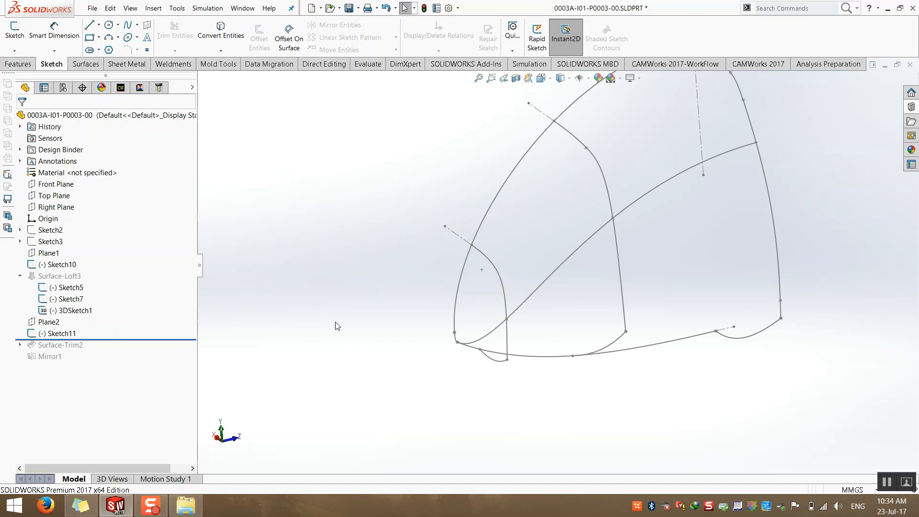
# Reopen the Plane2 profile sketch and offset the large end profile's full chain inward by 20 mm
pyautogui.rightClick(74, 337)
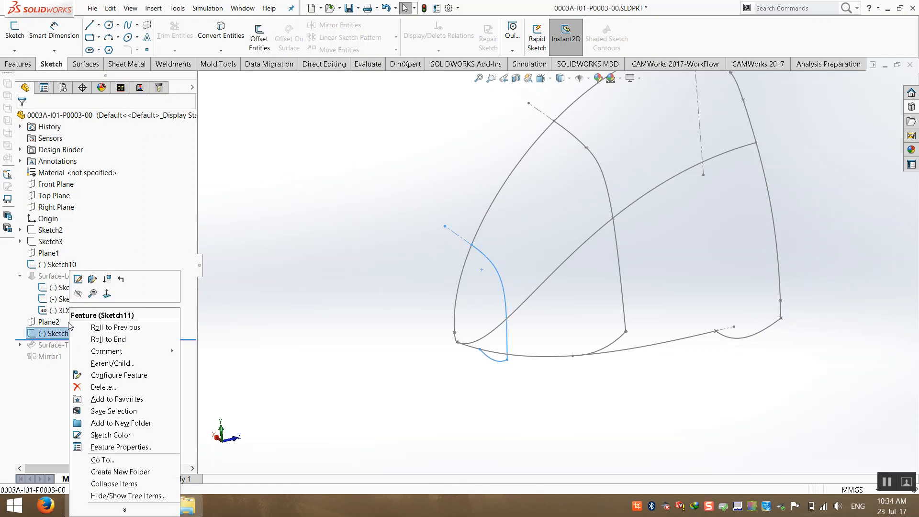
pyautogui.click(80, 280)
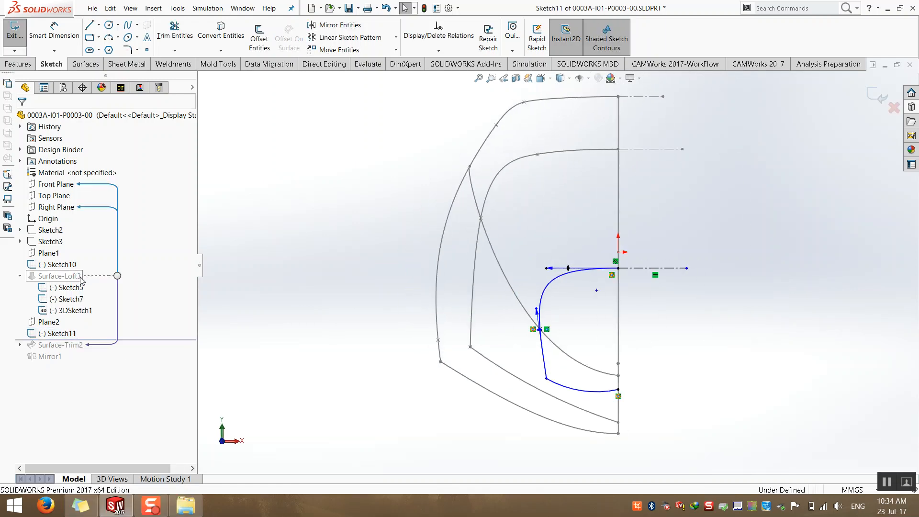
pyautogui.click(266, 46)
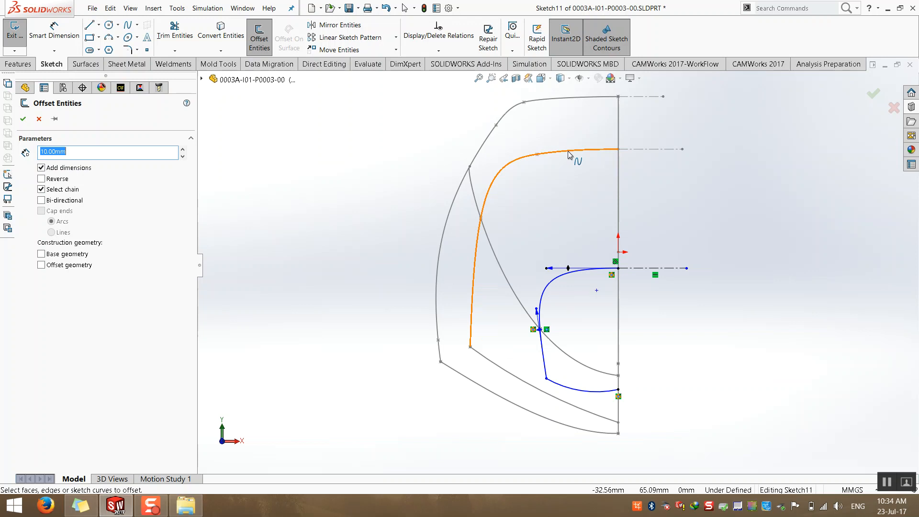
pyautogui.click(541, 98)
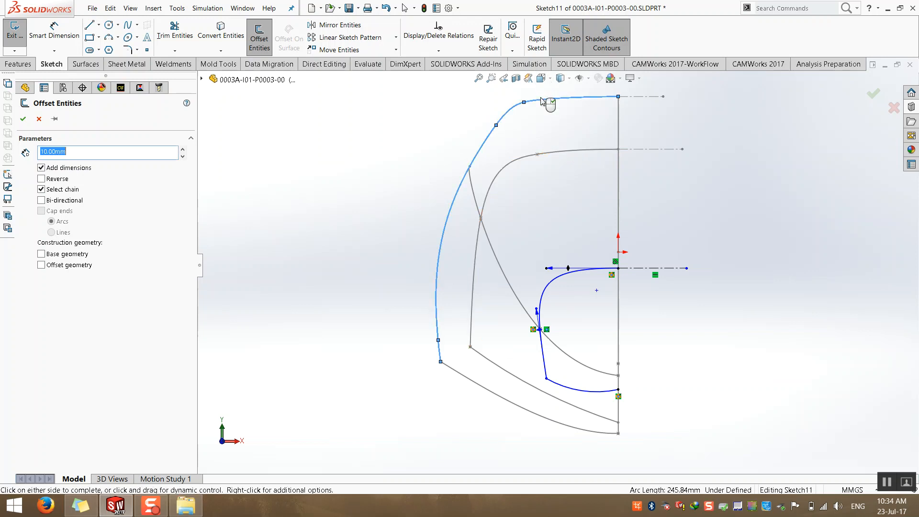
pyautogui.click(485, 387)
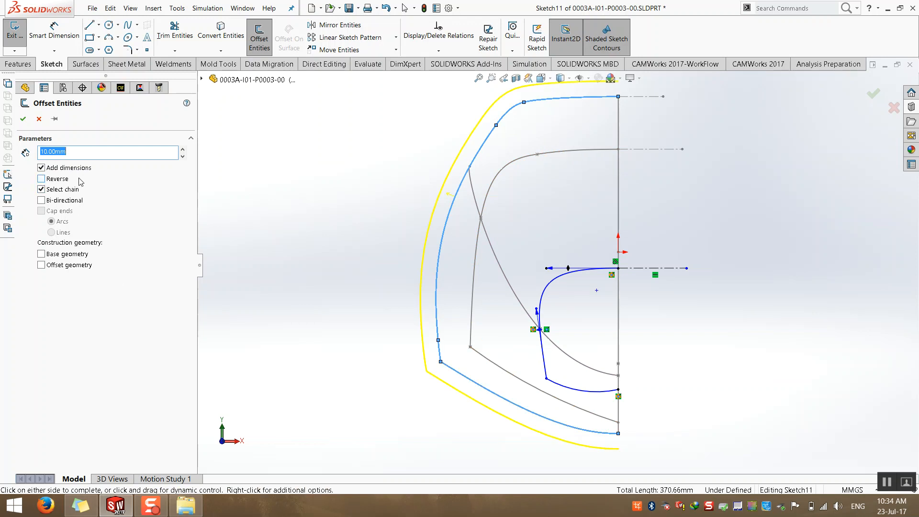
pyautogui.click(183, 150)
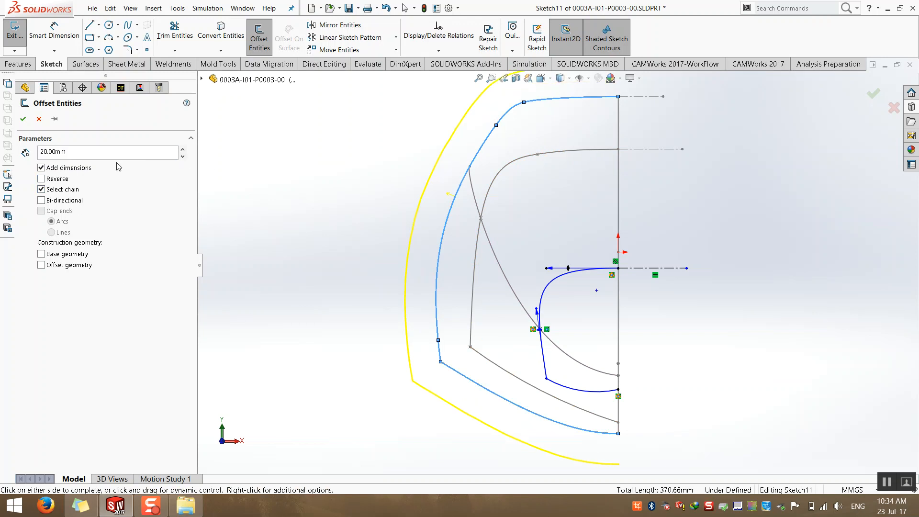
pyautogui.click(68, 179)
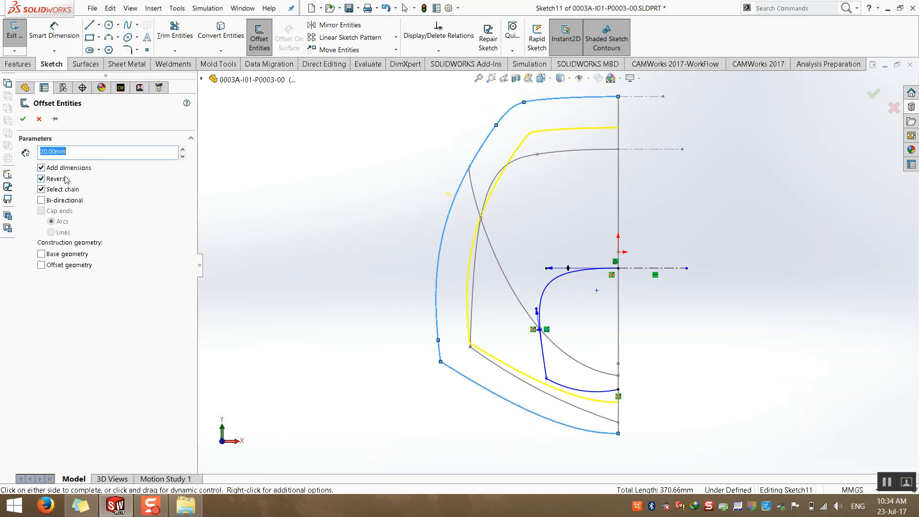
pyautogui.click(184, 152)
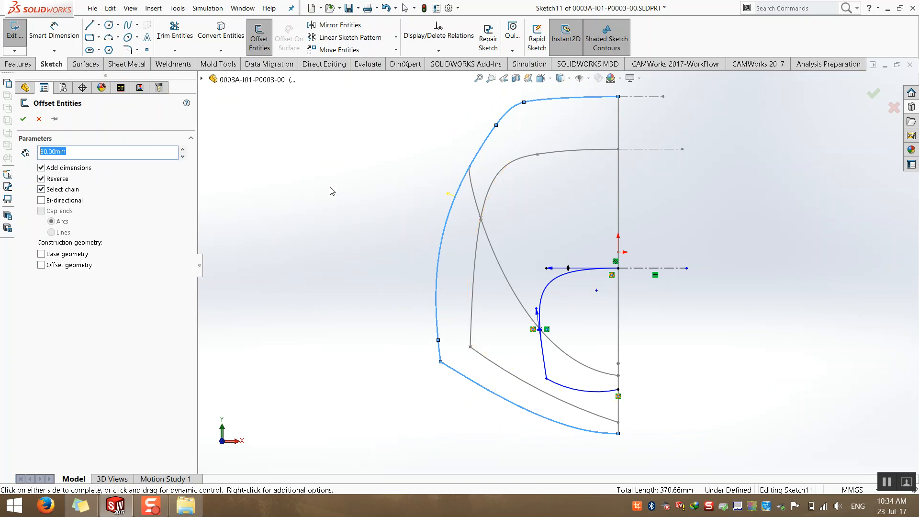
pyautogui.write('20')
pyautogui.press('Return')
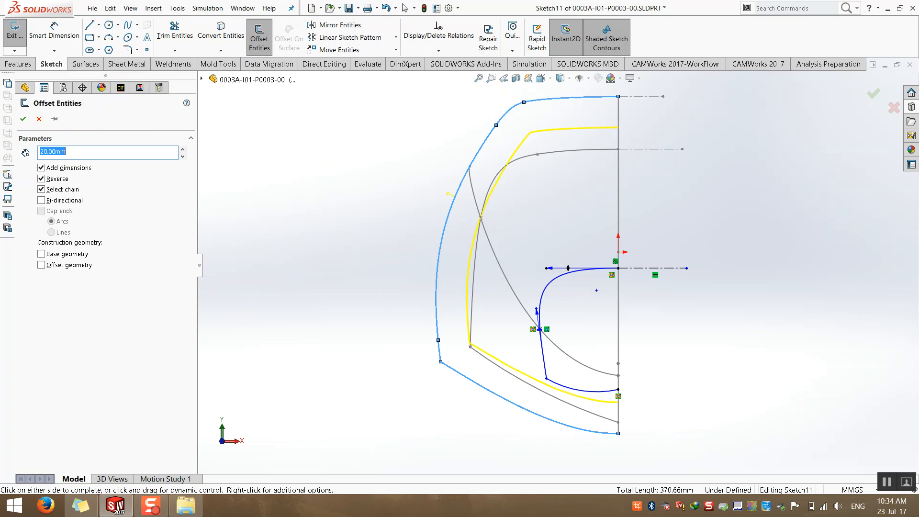
pyautogui.moveTo(538, 211)
pyautogui.mouseDown(button='middle')
pyautogui.moveTo(702, 228)
pyautogui.moveTo(622, 278)
pyautogui.moveTo(563, 185)
pyautogui.moveTo(579, 139)
pyautogui.mouseUp(button='middle')
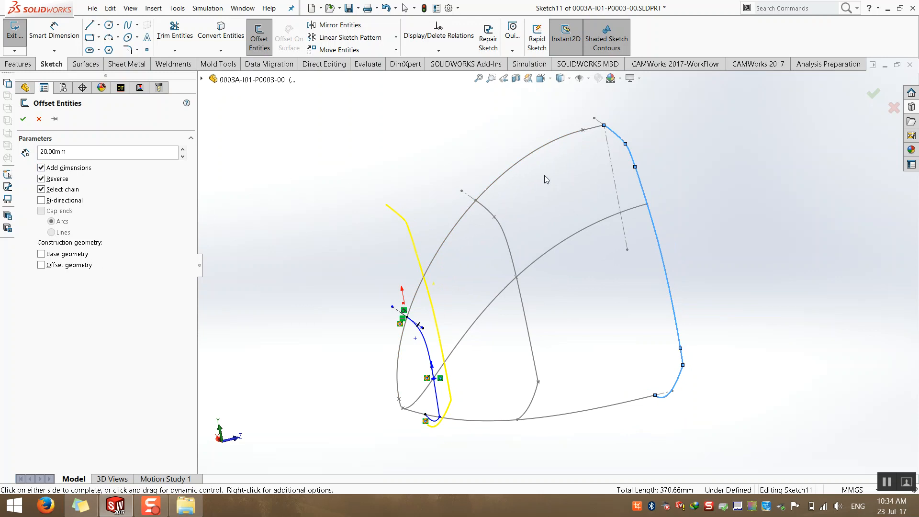
pyautogui.hotkey('ctrl', '1')
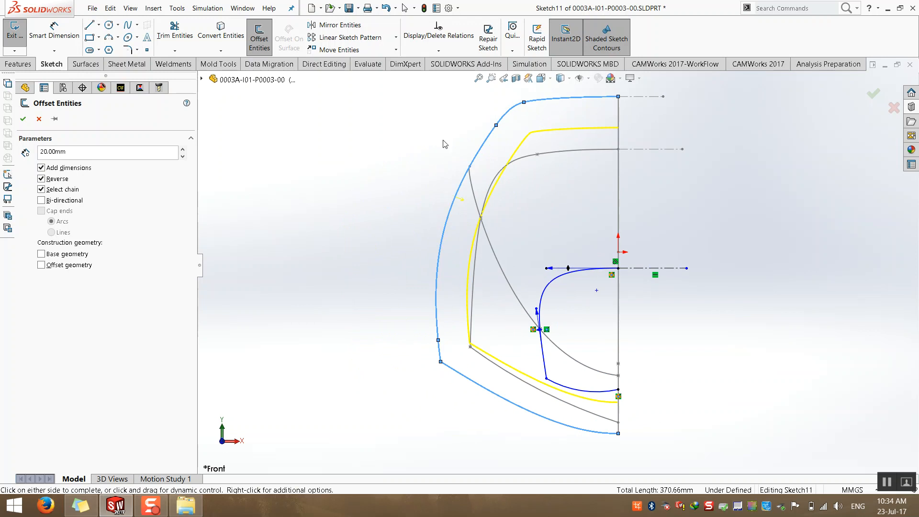
pyautogui.click(17, 117)
# Delete the offset dimension from the new offset profile along with its offset relations
pyautogui.moveTo(335, 143)
pyautogui.mouseDown(button='middle')
pyautogui.moveTo(359, 234)
pyautogui.moveTo(585, 188)
pyautogui.moveTo(553, 218)
pyautogui.mouseUp(button='middle')
pyautogui.moveTo(544, 214)
pyautogui.mouseDown()
pyautogui.moveTo(540, 236)
pyautogui.moveTo(519, 249)
pyautogui.moveTo(576, 221)
pyautogui.moveTo(542, 234)
pyautogui.mouseUp()
pyautogui.moveTo(734, 366); pyautogui.dragTo(693, 327, button='middle')
pyautogui.click(606, 296)
pyautogui.press('Delete')
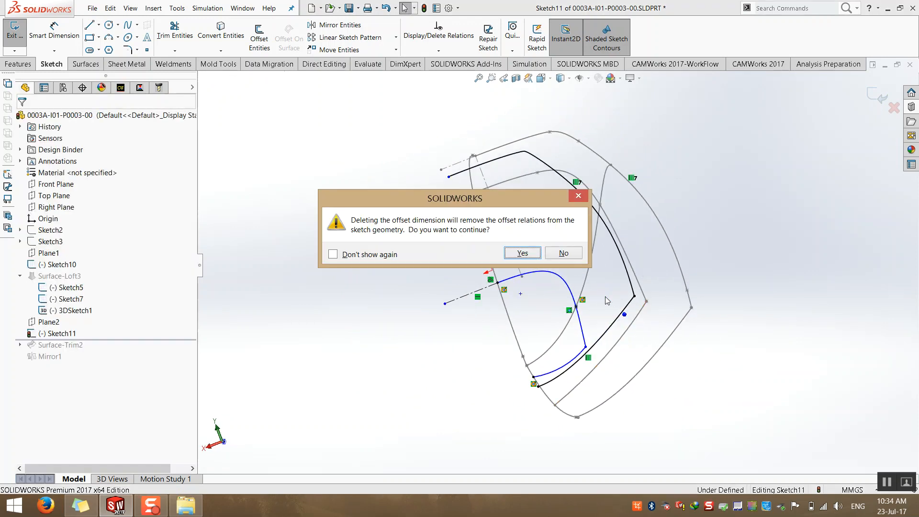
pyautogui.click(525, 257)
# Check the freed offset profile against the guide curves, and exit the sketch discarding its changes
pyautogui.moveTo(456, 198); pyautogui.dragTo(542, 219, button='middle')
pyautogui.moveTo(541, 210)
pyautogui.mouseDown()
pyautogui.moveTo(544, 234)
pyautogui.moveTo(531, 197)
pyautogui.moveTo(537, 216)
pyautogui.moveTo(530, 207)
pyautogui.mouseUp()
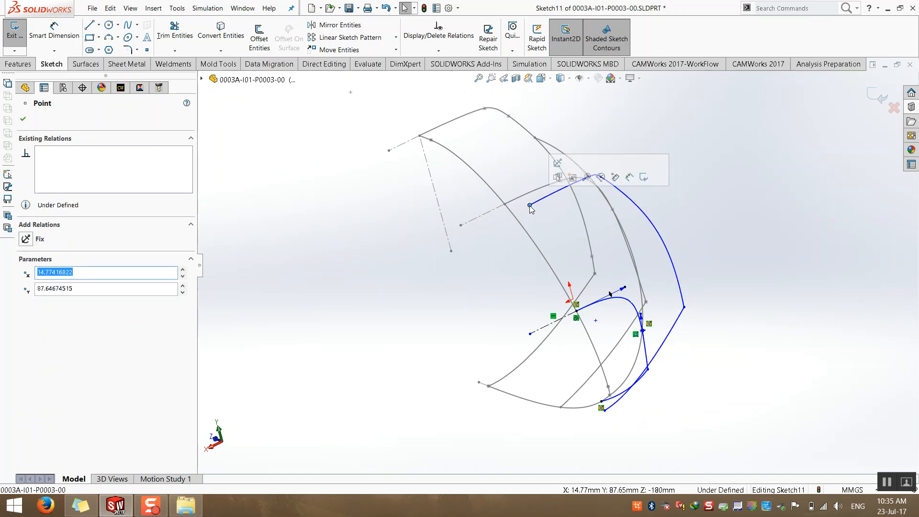
pyautogui.click(434, 229)
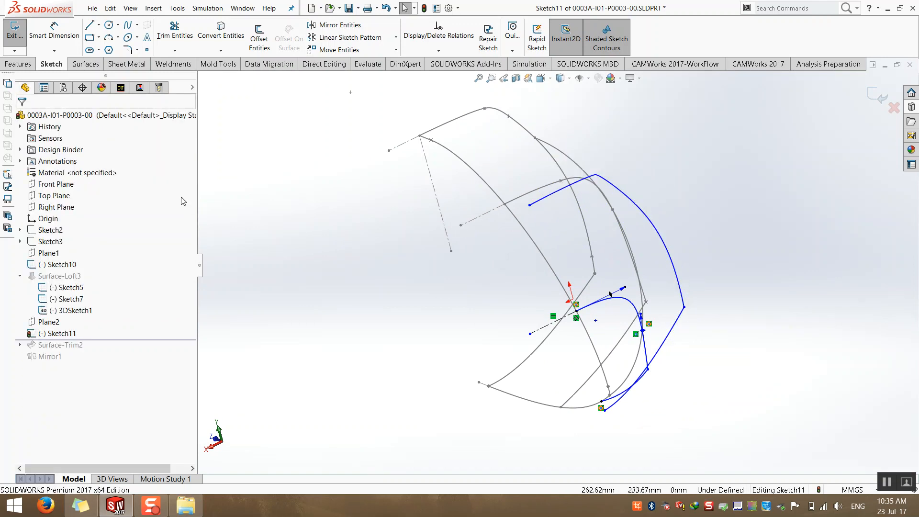
pyautogui.moveTo(362, 239)
pyautogui.mouseDown(button='middle')
pyautogui.moveTo(344, 188)
pyautogui.moveTo(328, 241)
pyautogui.mouseUp(button='middle')
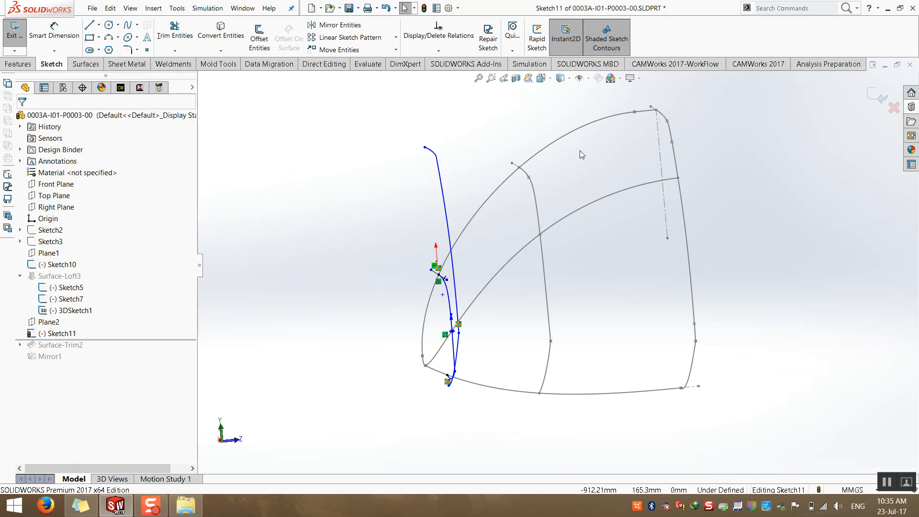
pyautogui.click(893, 107)
pyautogui.click(478, 254)
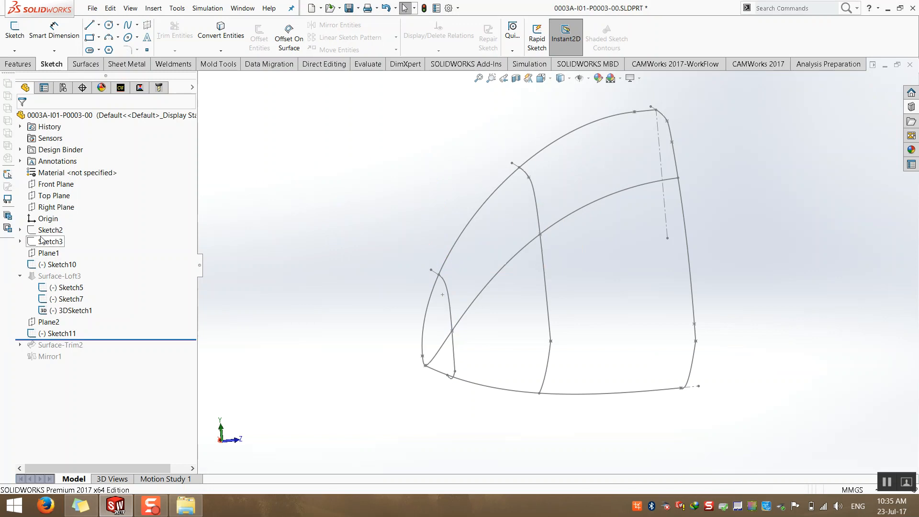
# Start a sketch on the Right Plane and draw a horizontal centerline from the upper end of the large profile
pyautogui.rightClick(49, 208)
pyautogui.click(68, 193)
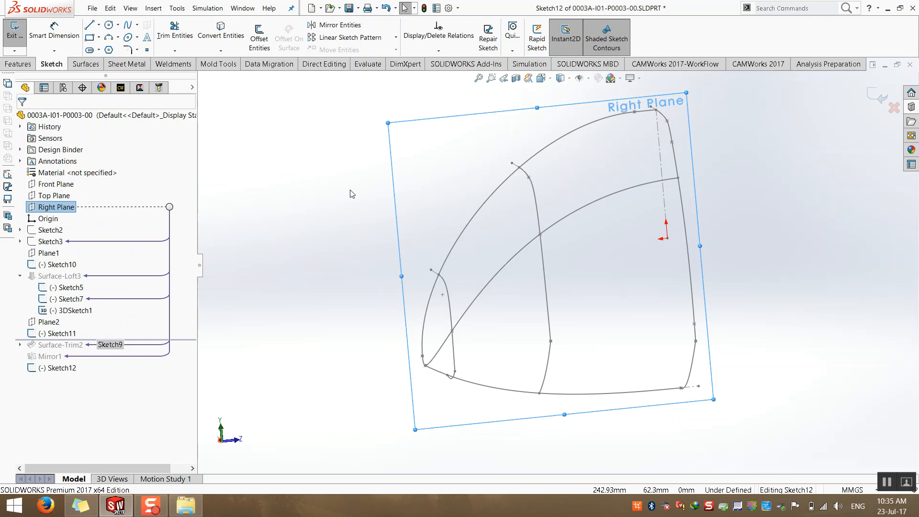
pyautogui.click(240, 91)
pyautogui.click(99, 25)
pyautogui.click(110, 49)
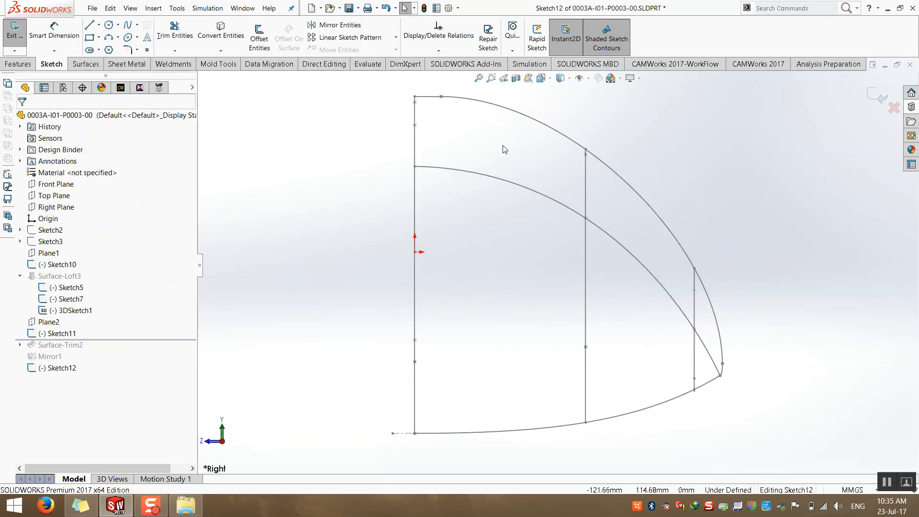
pyautogui.click(414, 96)
pyautogui.click(642, 97)
pyautogui.press('Escape')
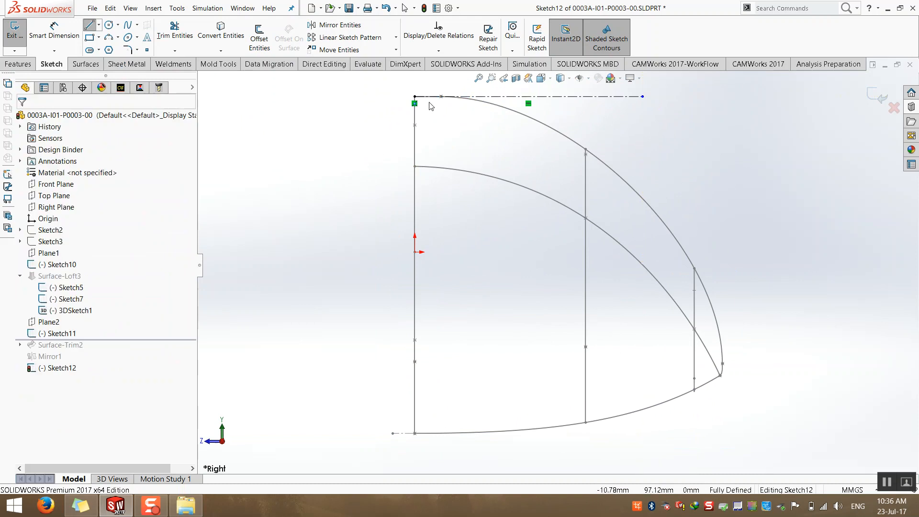
# Draw a vertical centerline from the horizontal centerline down to the upper guide curve
pyautogui.scroll(-3, 429, 101)
pyautogui.click(99, 25)
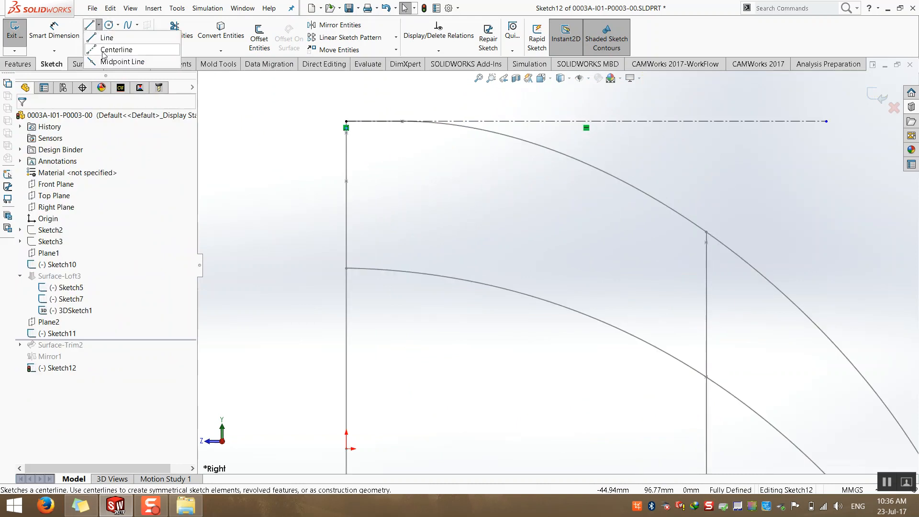
pyautogui.click(110, 52)
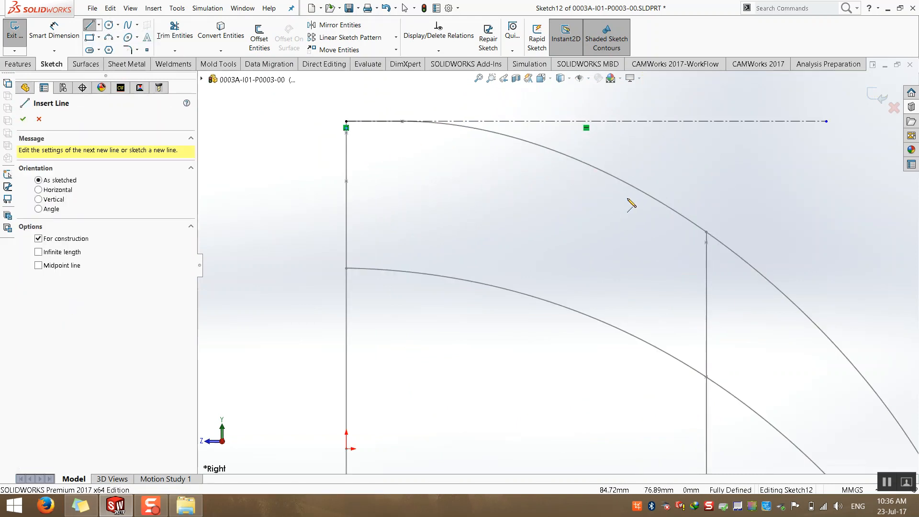
pyautogui.click(660, 121)
pyautogui.click(660, 202)
pyautogui.press('Escape')
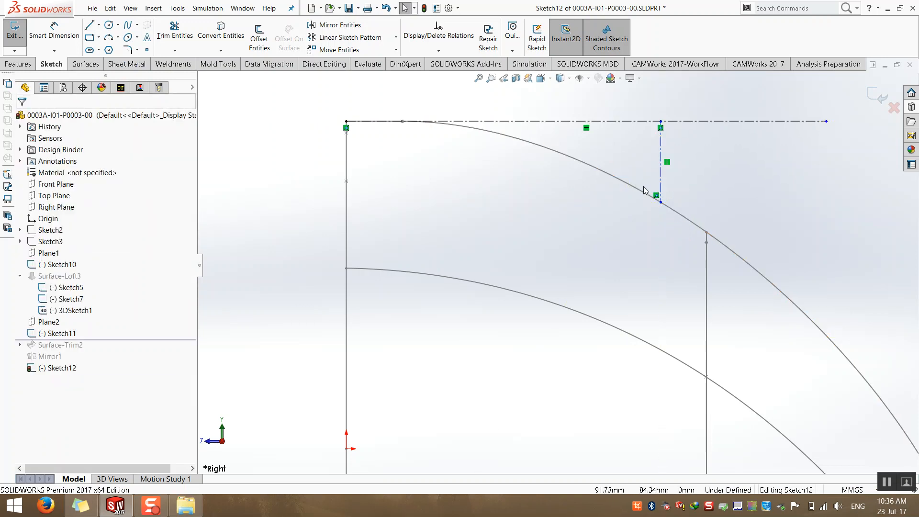
# Dimension the vertical centerline's length
pyautogui.click(61, 31)
pyautogui.click(660, 183)
pyautogui.click(744, 165)
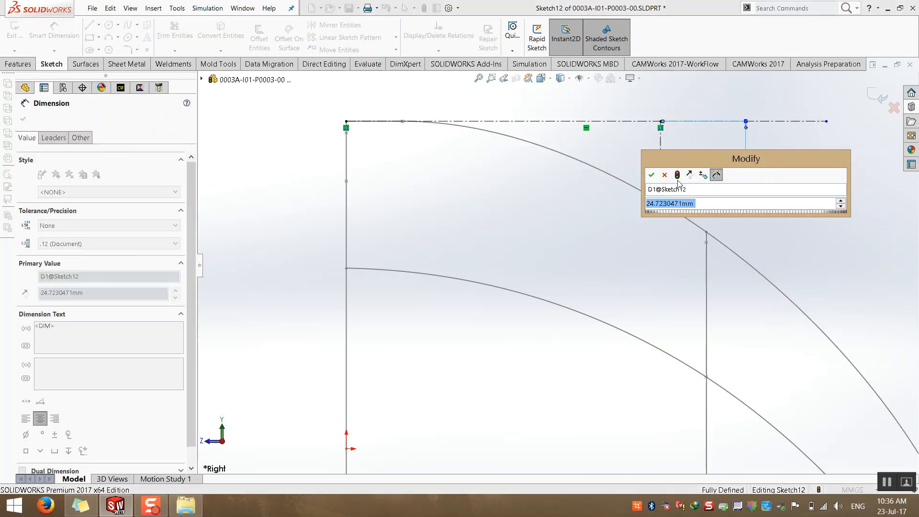
pyautogui.click(652, 174)
# Add a driven horizontal dimension from the large profile's upper endpoint to the vertical centerline
pyautogui.click(660, 151)
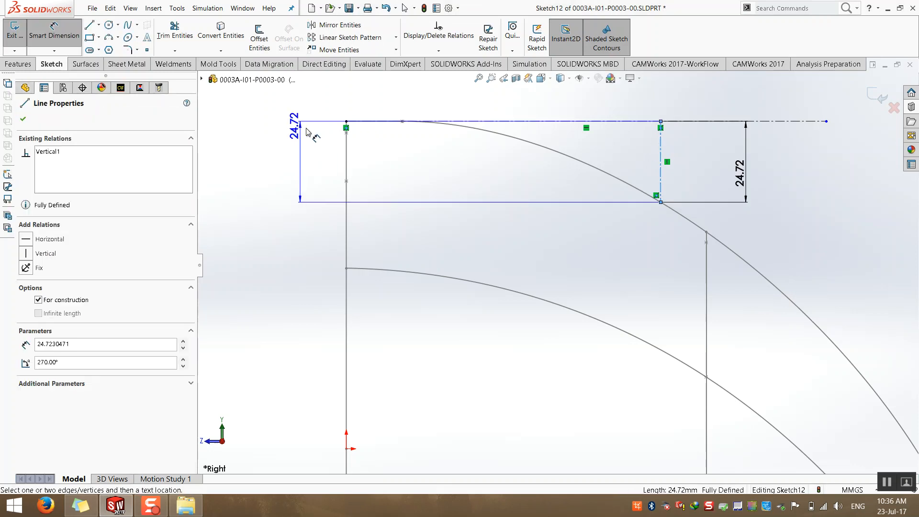
pyautogui.click(346, 121)
pyautogui.click(439, 86)
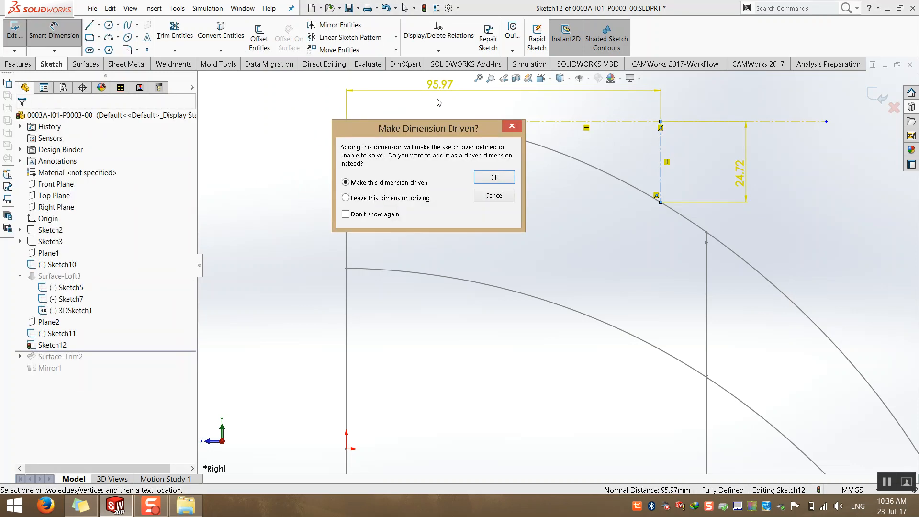
pyautogui.click(490, 177)
pyautogui.press('Escape')
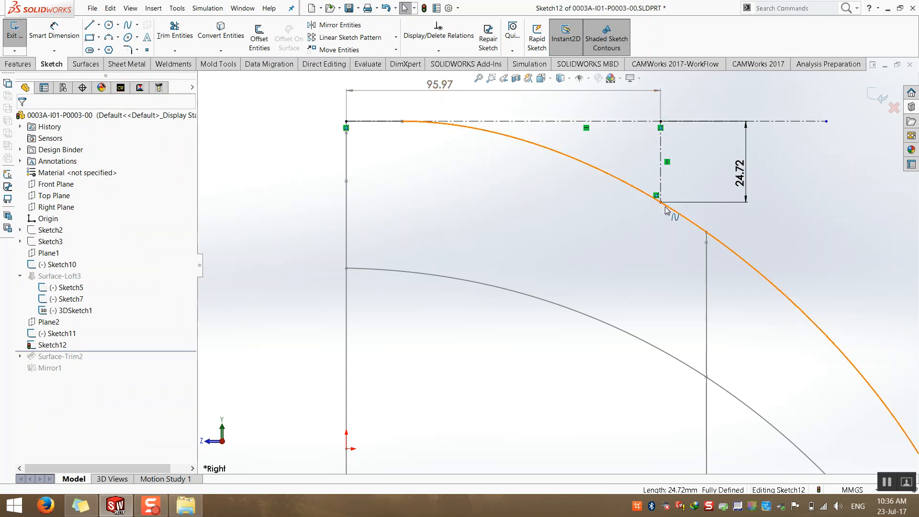
# Open the vertical centerline's length dimension for editing
pyautogui.click(740, 177)
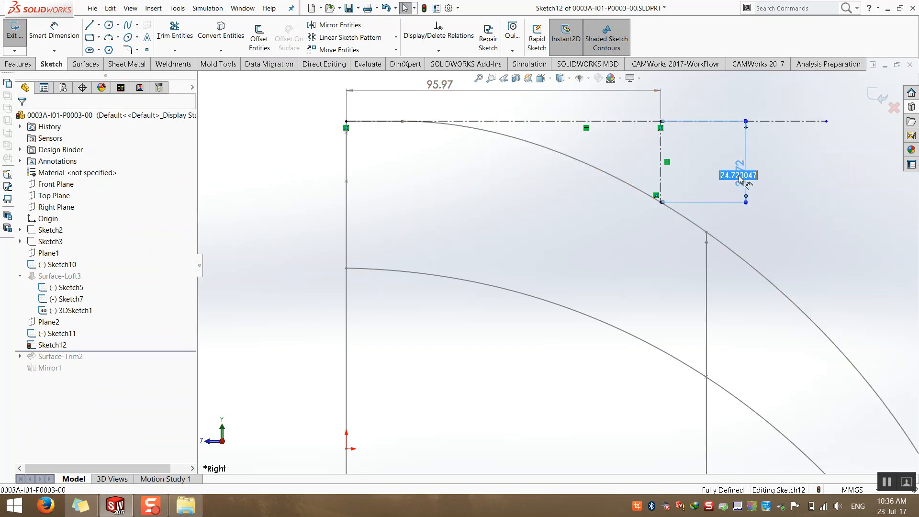
# Set the length of the short vertical construction line to 25 mm
pyautogui.write('25')
pyautogui.press('Return')
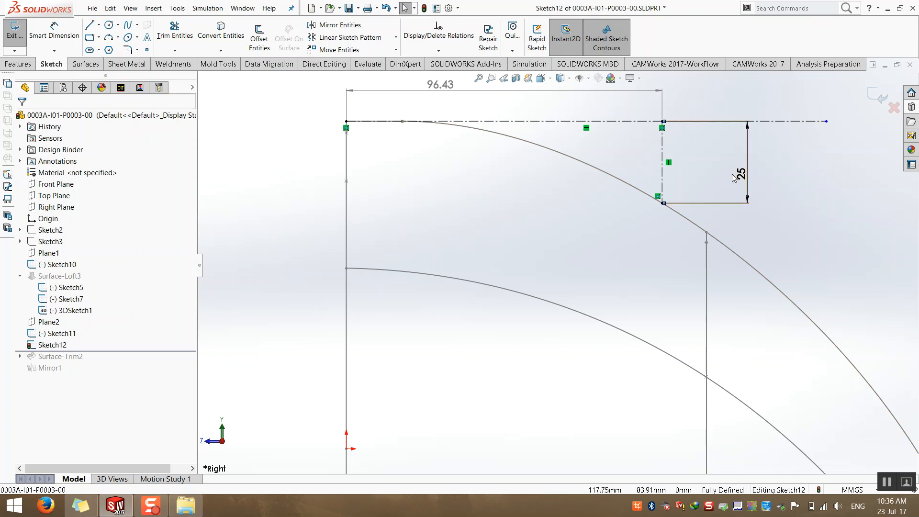
pyautogui.scroll(3, 555, 201)
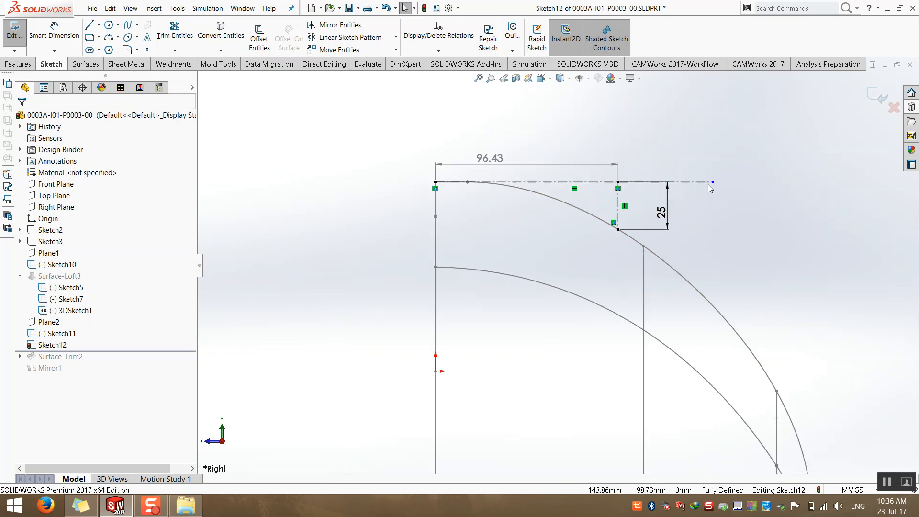
pyautogui.scroll(-2, 698, 245)
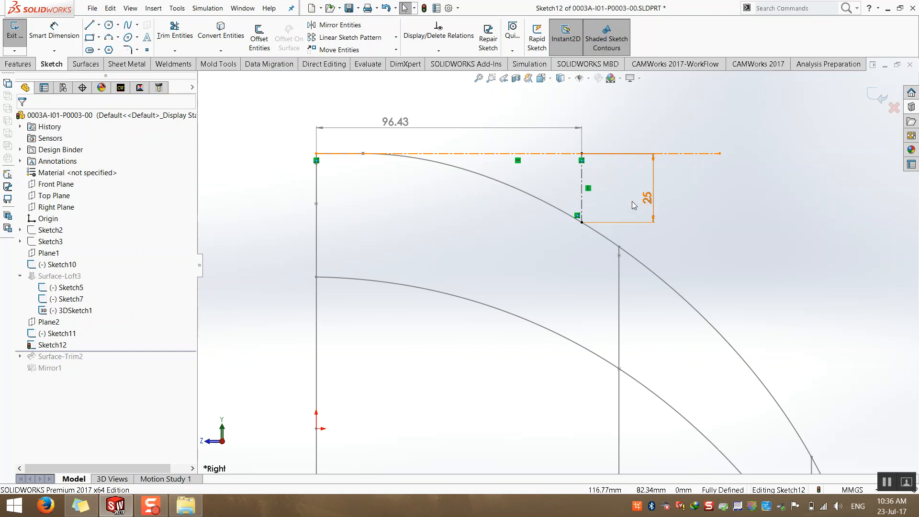
# Sketch a second vertical construction line about 52 mm long from the horizontal construction line down to the upper curve
pyautogui.scroll(3, 624, 219)
pyautogui.click(89, 25)
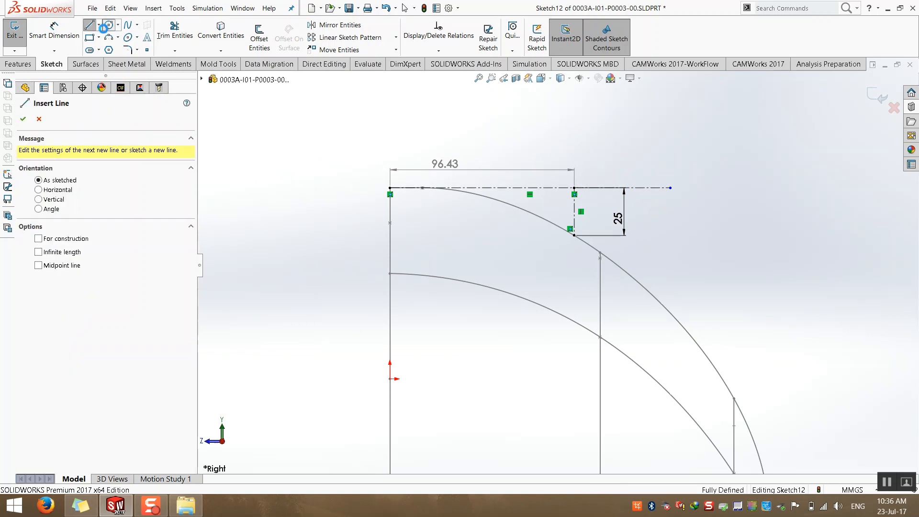
pyautogui.click(98, 25)
pyautogui.click(102, 50)
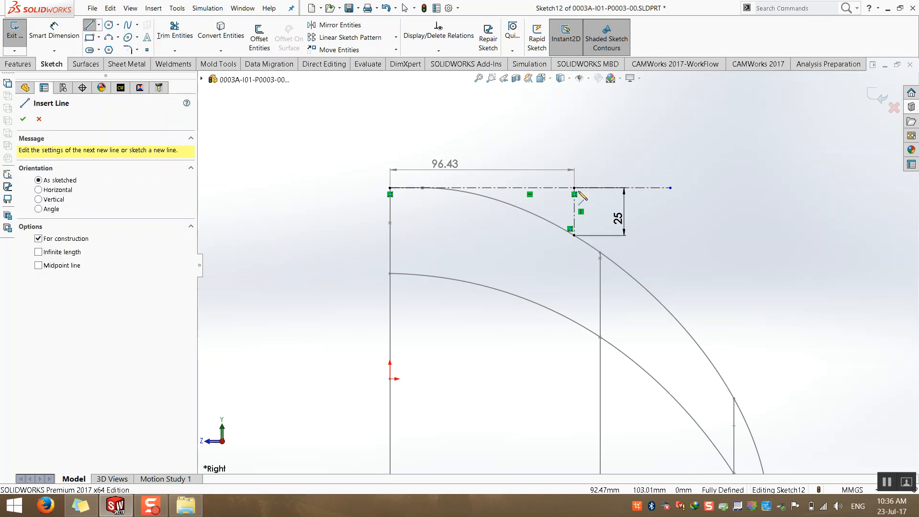
pyautogui.click(642, 188)
pyautogui.click(643, 287)
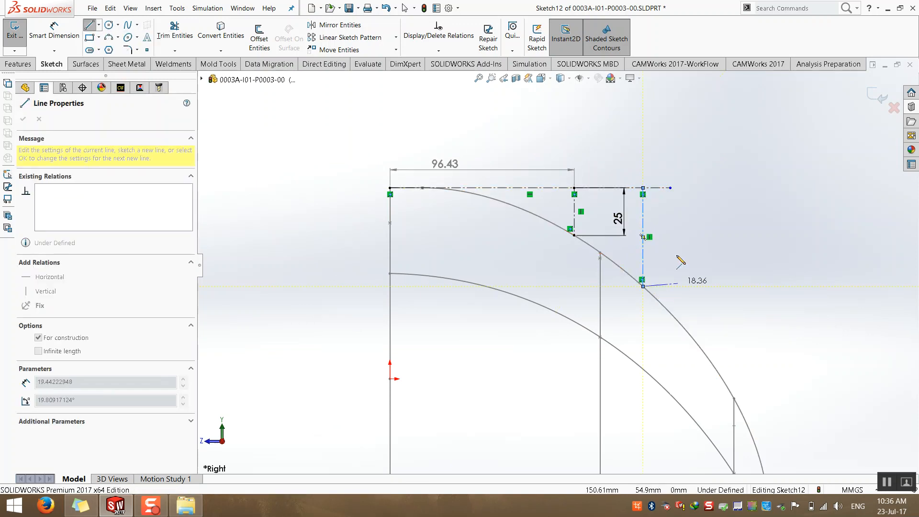
pyautogui.press('Escape')
# Dimension the length of the second vertical construction line, accepting its value as drawn
pyautogui.click(54, 29)
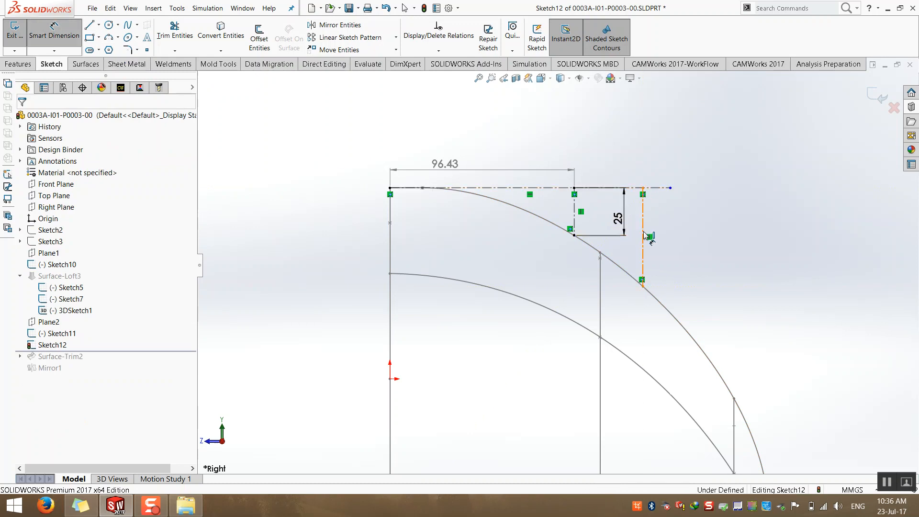
pyautogui.click(642, 232)
pyautogui.click(716, 236)
pyautogui.press('Return')
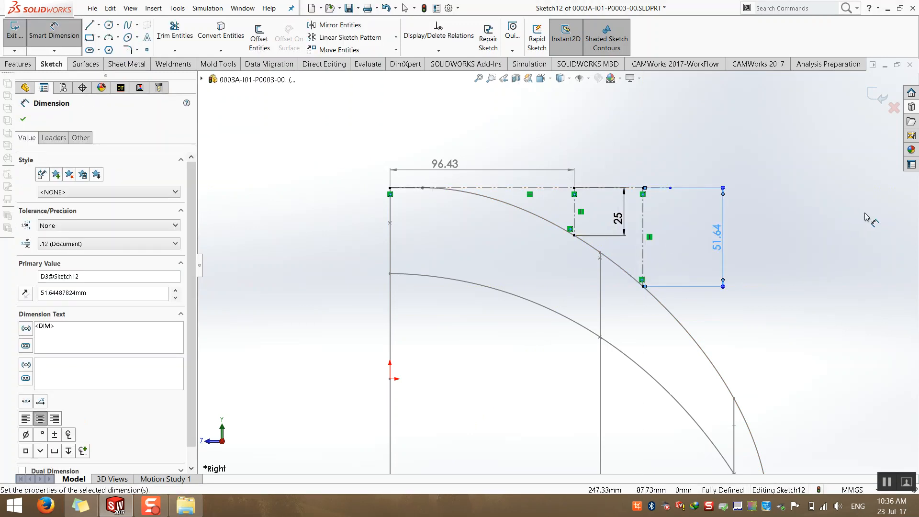
pyautogui.press('Escape')
pyautogui.press('Escape')
# Add a driven horizontal dimension from the start point of the upper curve's profile to the second vertical construction line
pyautogui.click(642, 286)
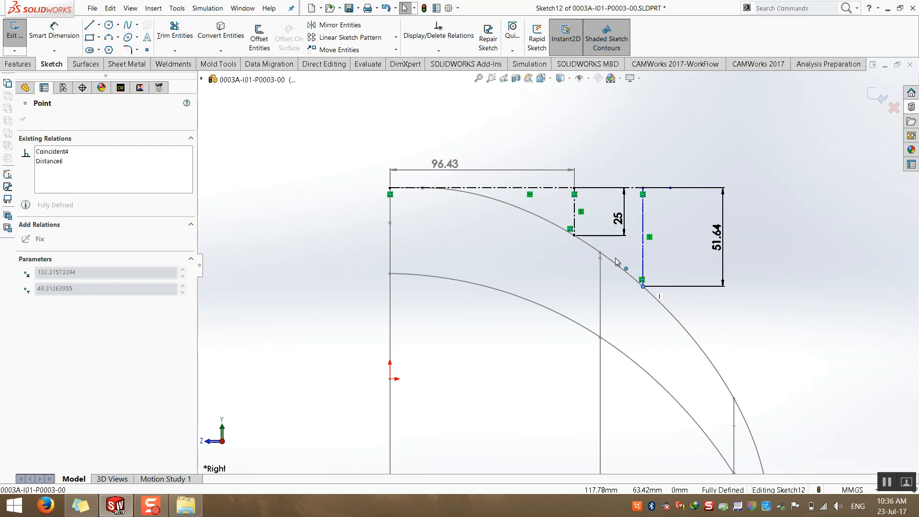
pyautogui.press('Escape')
pyautogui.click(34, 50)
pyautogui.click(643, 254)
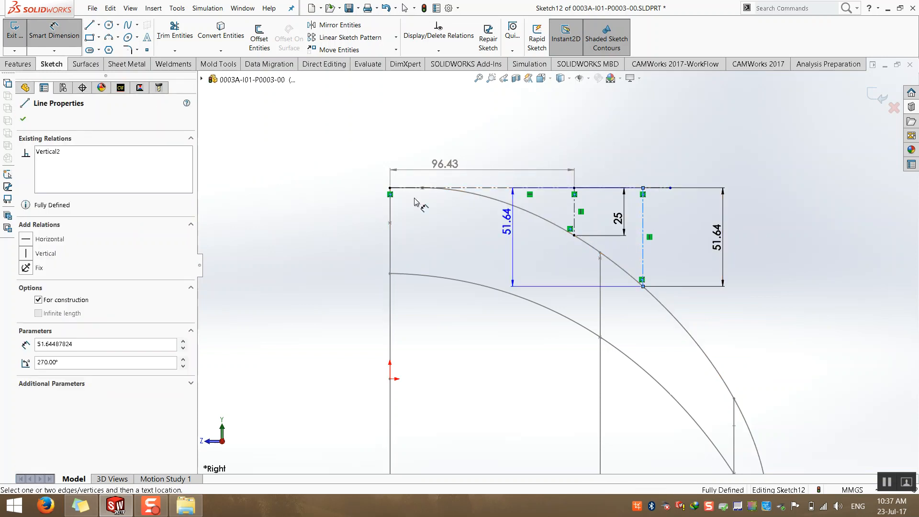
pyautogui.click(390, 188)
pyautogui.click(431, 124)
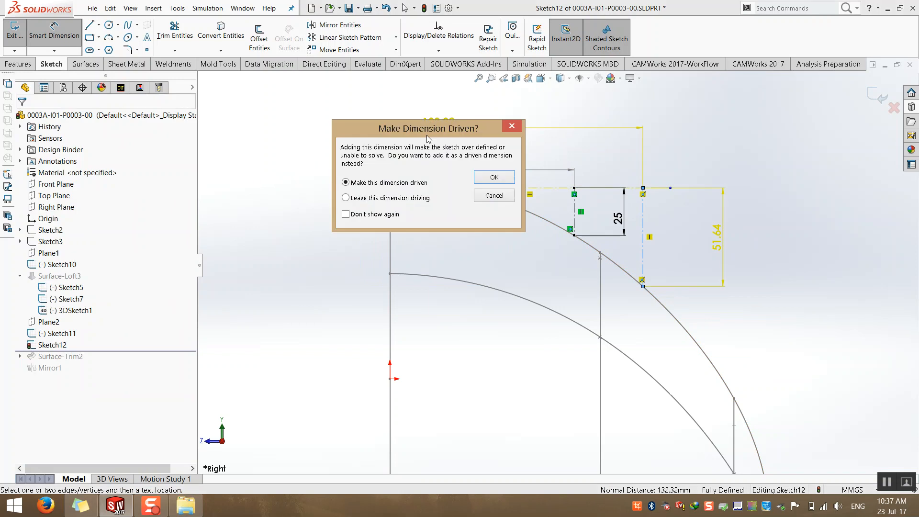
pyautogui.click(494, 177)
pyautogui.press('Escape')
pyautogui.press('Escape')
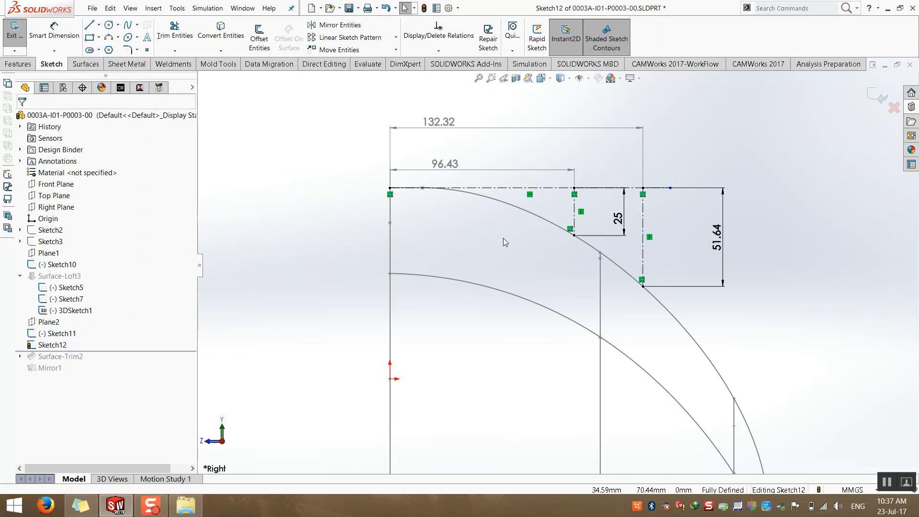
# Delete the horizontal construction line, both vertical construction lines and their dimensions from the sketch
pyautogui.click(541, 176)
pyautogui.press('Delete')
pyautogui.click(528, 187)
pyautogui.press('Delete')
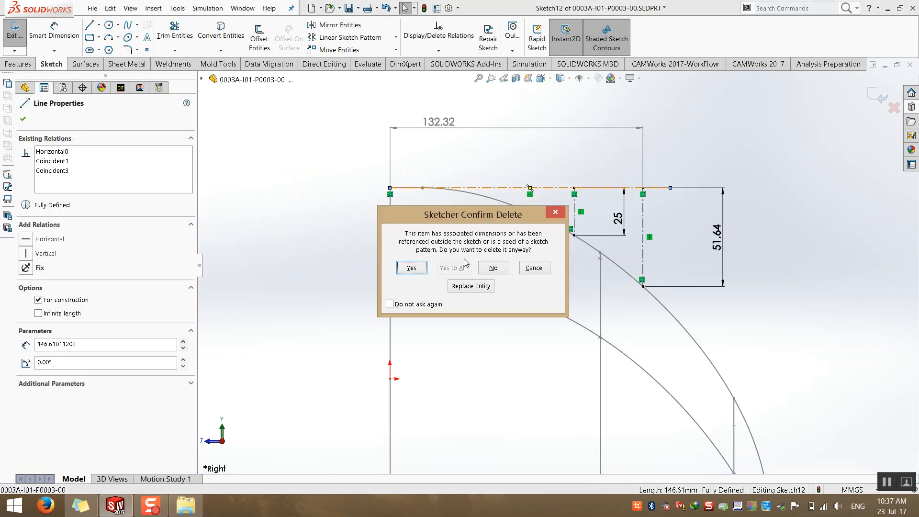
pyautogui.click(424, 272)
pyautogui.click(642, 221)
pyautogui.press('Delete')
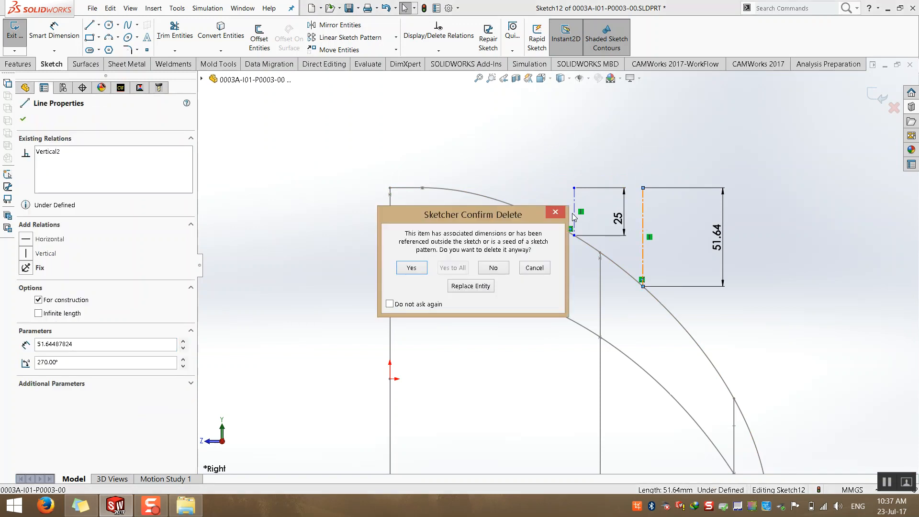
pyautogui.click(412, 267)
pyautogui.click(574, 206)
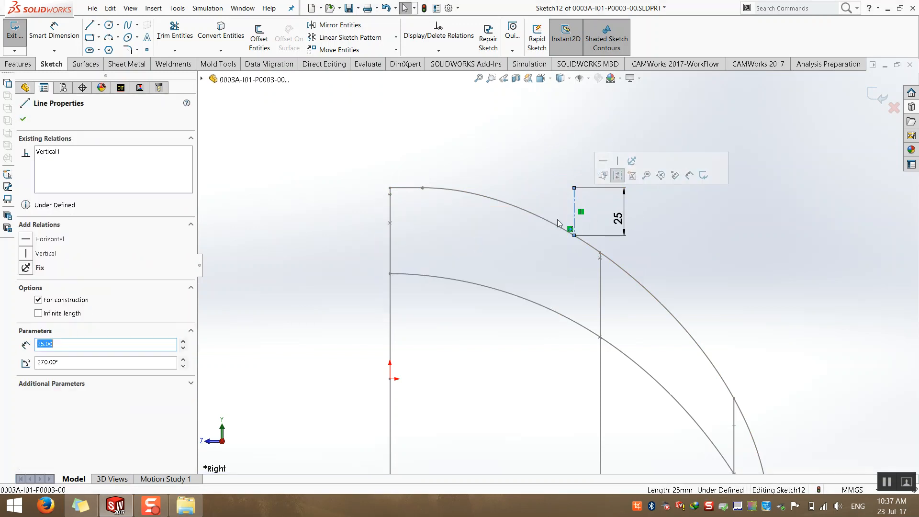
pyautogui.press('Delete')
pyautogui.press('Return')
# In the Right view, sketch a horizontal construction line about 121 mm long from the upper corner of the profile
pyautogui.moveTo(619, 227)
pyautogui.mouseDown(button='middle')
pyautogui.moveTo(518, 277)
pyautogui.moveTo(507, 273)
pyautogui.mouseUp(button='middle')
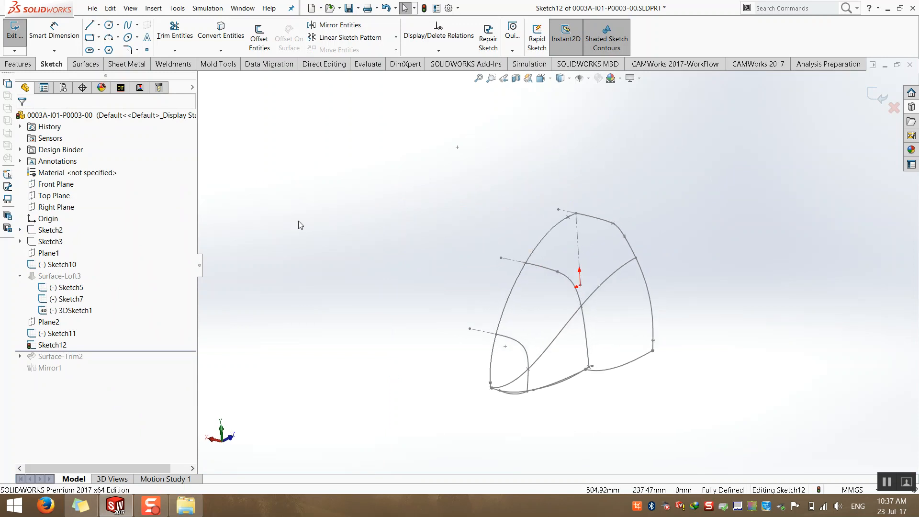
pyautogui.hotkey('ctrl', '4')
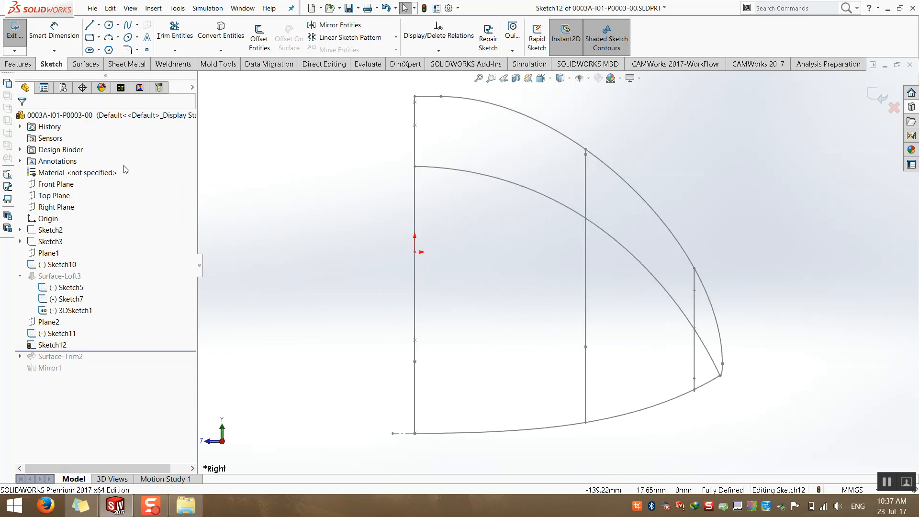
pyautogui.scroll(-5, 433, 147)
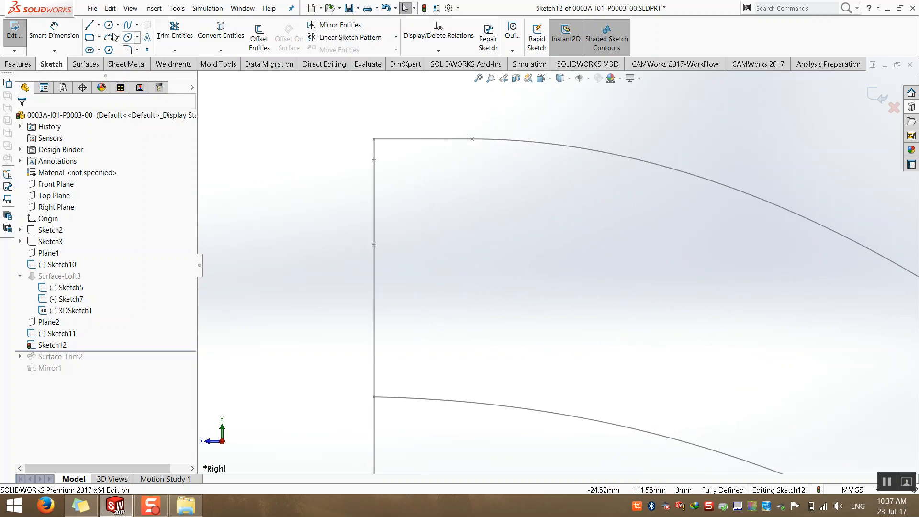
pyautogui.click(99, 25)
pyautogui.click(108, 48)
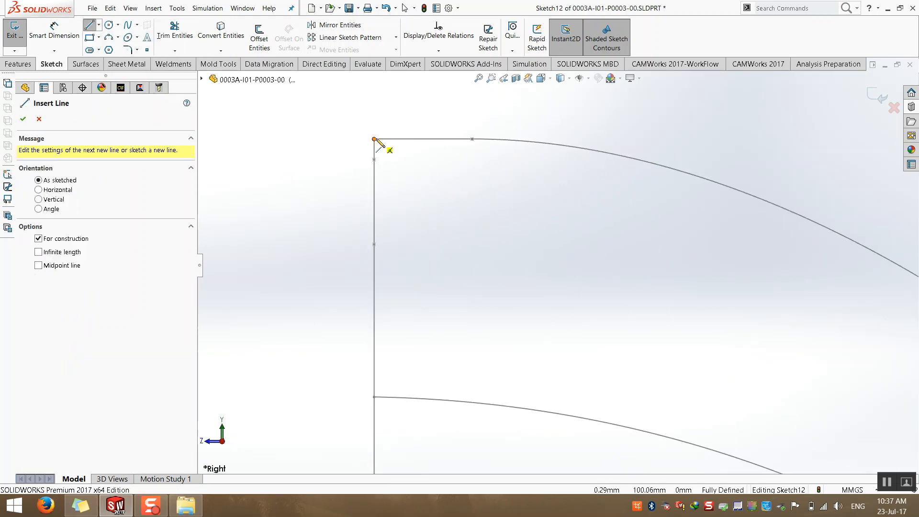
pyautogui.click(375, 139)
pyautogui.scroll(3, 617, 175)
pyautogui.click(804, 204)
pyautogui.press('Escape')
# Dimension the length of the horizontal construction line as 20 mm
pyautogui.click(54, 30)
pyautogui.click(707, 205)
pyautogui.click(703, 157)
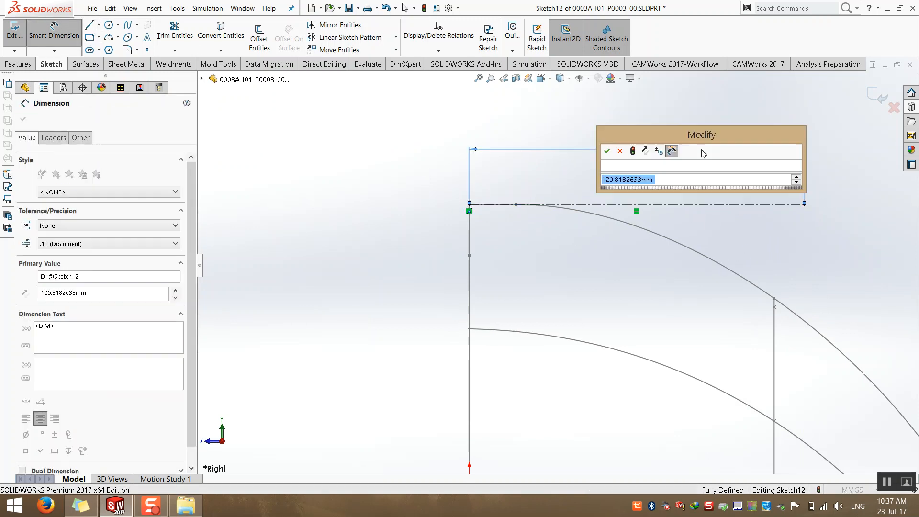
pyautogui.write('20')
pyautogui.press('Return')
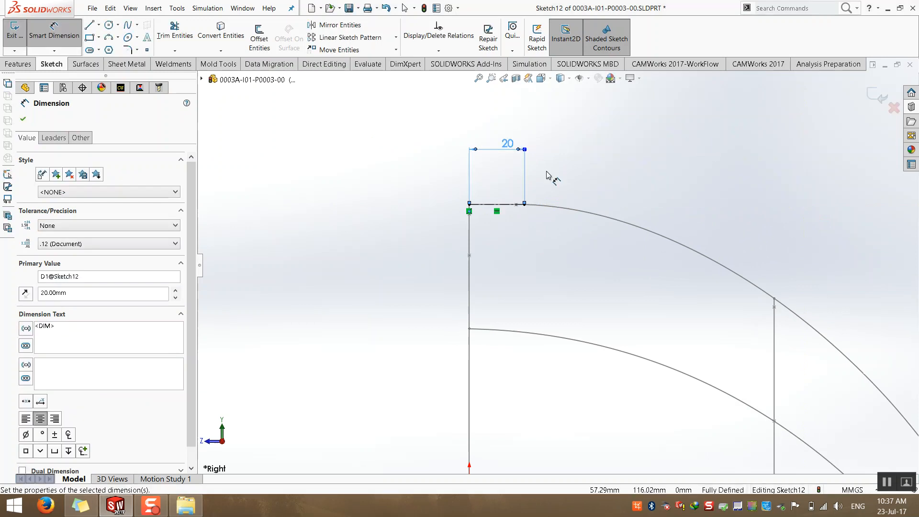
# Change the horizontal construction line's length dimension to 80 mm
pyautogui.doubleClick(508, 144)
pyautogui.write('80')
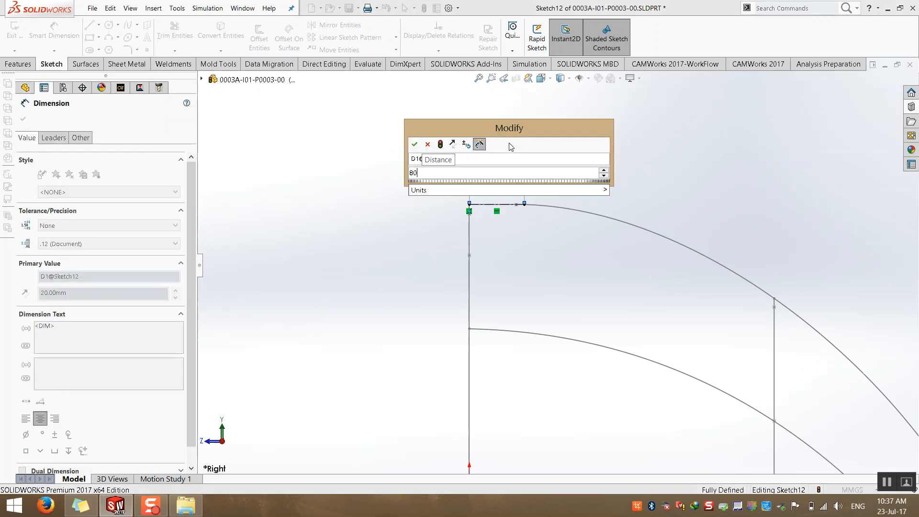
pyautogui.press('Return')
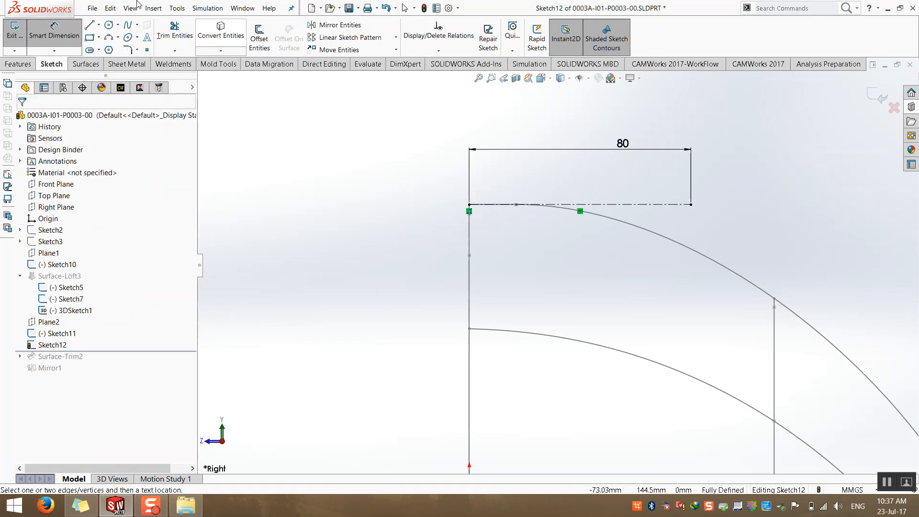
# Sketch a vertical construction line from the free end of the 80 mm line down to the upper curve
pyautogui.click(99, 25)
pyautogui.click(111, 58)
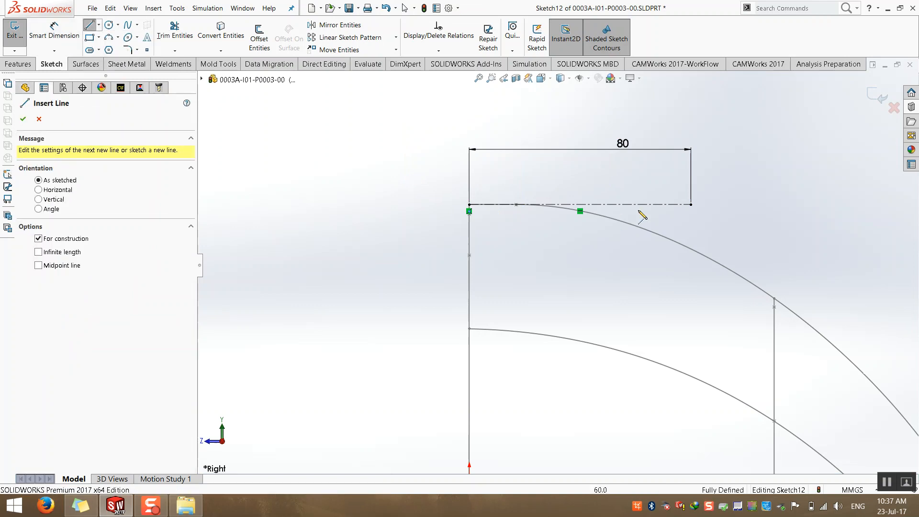
pyautogui.click(691, 204)
pyautogui.click(691, 249)
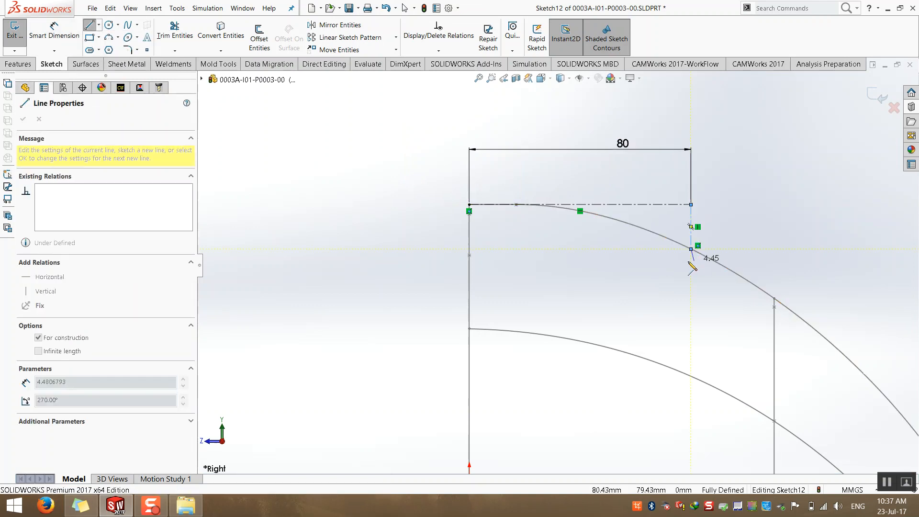
pyautogui.press('Escape')
# Add a driven length dimension to the vertical construction line and exit the sketch
pyautogui.click(51, 32)
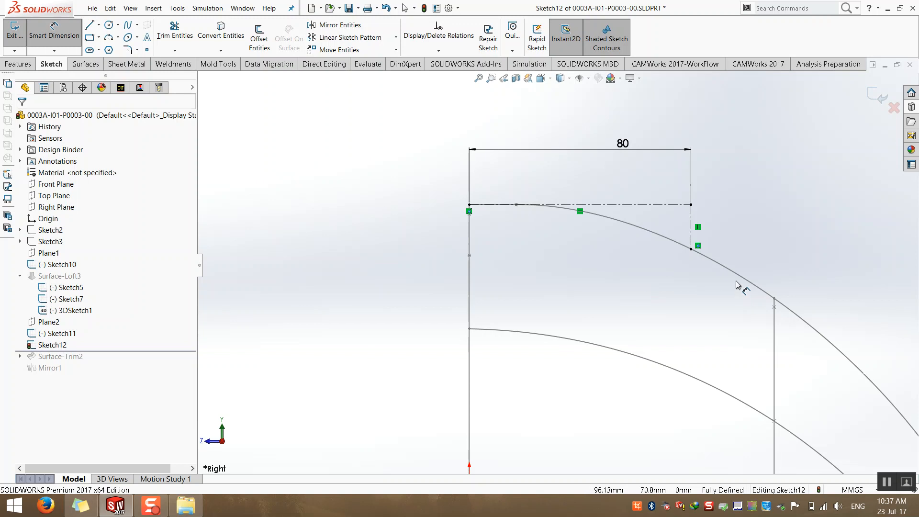
pyautogui.click(691, 226)
pyautogui.click(753, 233)
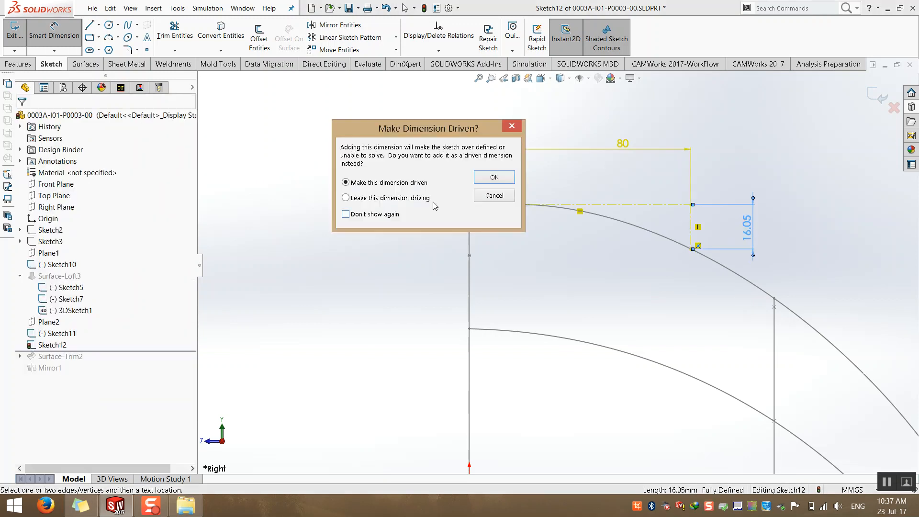
pyautogui.click(494, 177)
pyautogui.press('Escape')
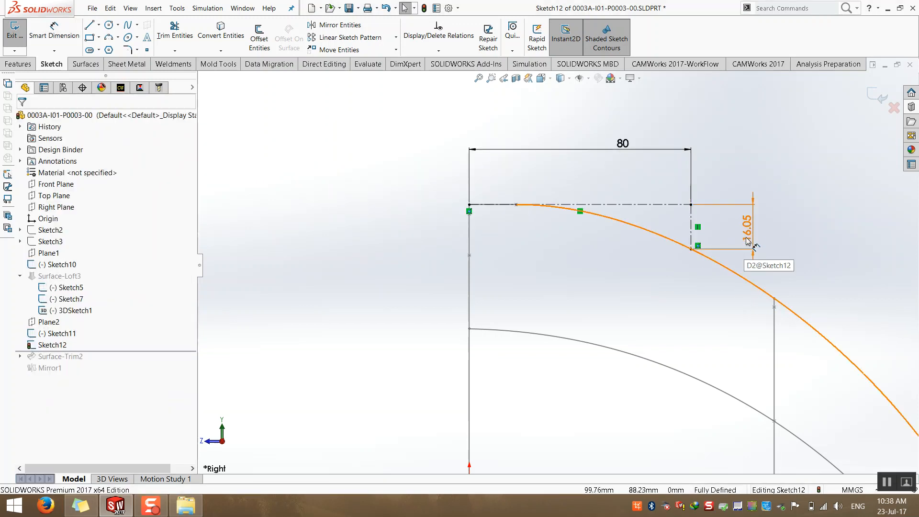
pyautogui.click(872, 99)
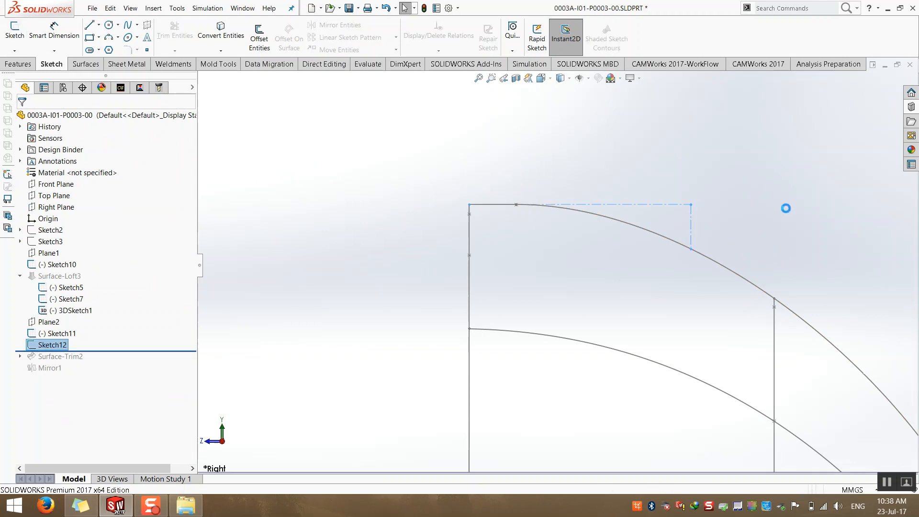
pyautogui.click(18, 63)
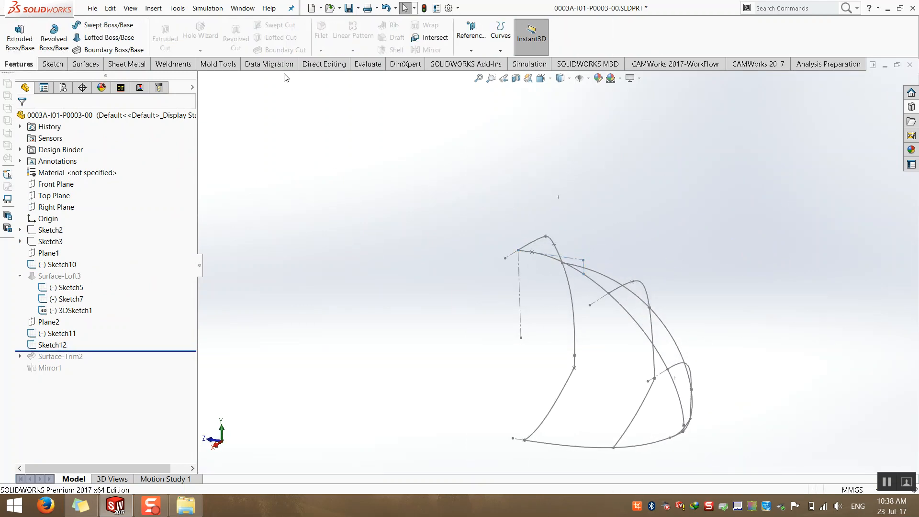
pyautogui.click(473, 35)
pyautogui.click(475, 67)
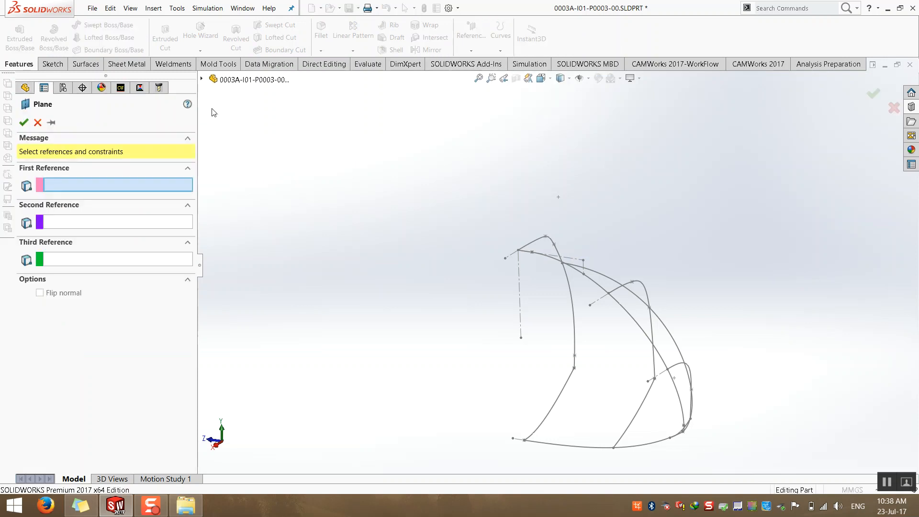
pyautogui.click(201, 80)
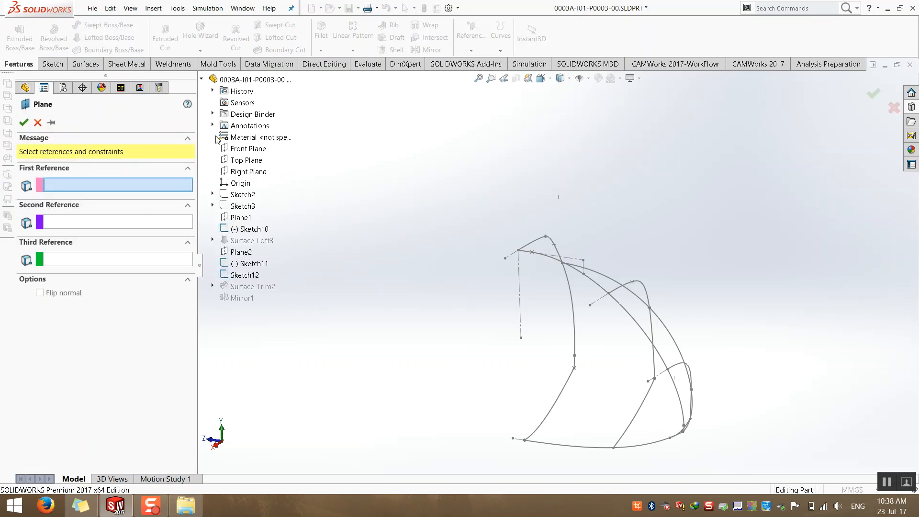
pyautogui.click(244, 149)
pyautogui.scroll(-4, 599, 311)
pyautogui.moveTo(599, 311); pyautogui.dragTo(561, 254, button='middle')
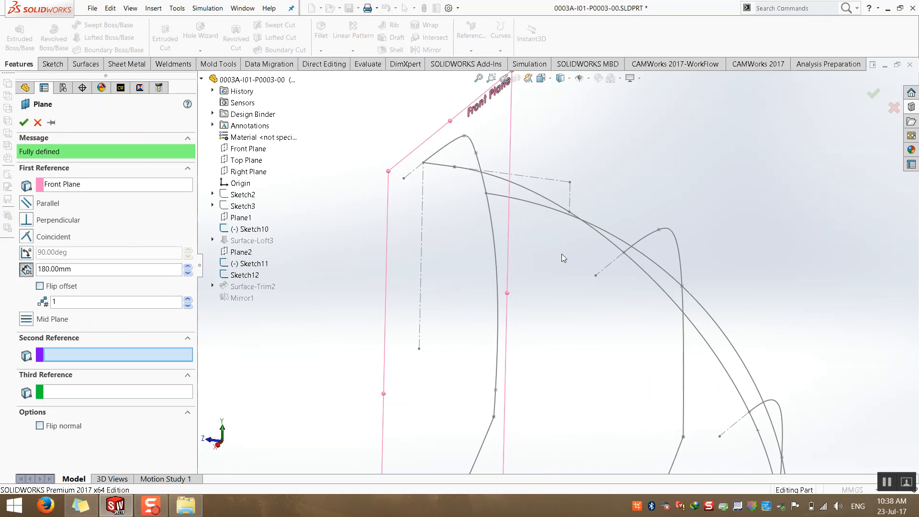
pyautogui.scroll(3, 562, 254)
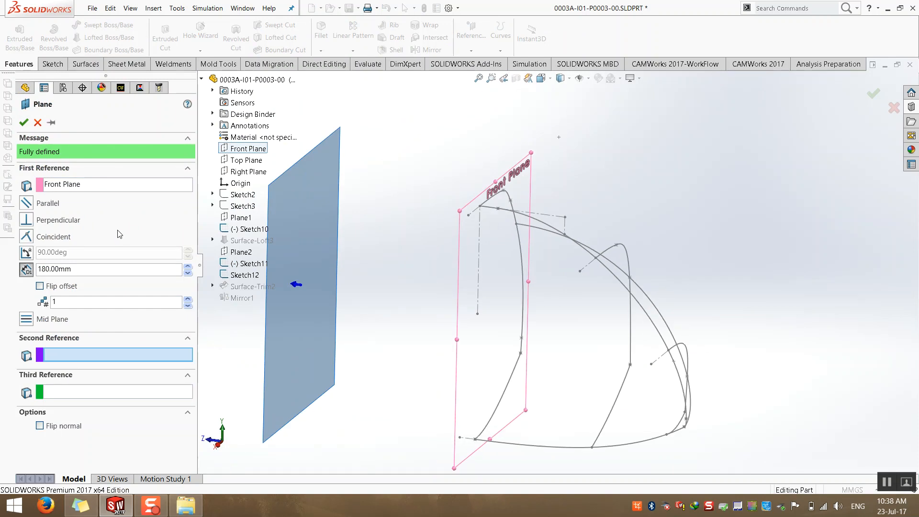
pyautogui.click(565, 218)
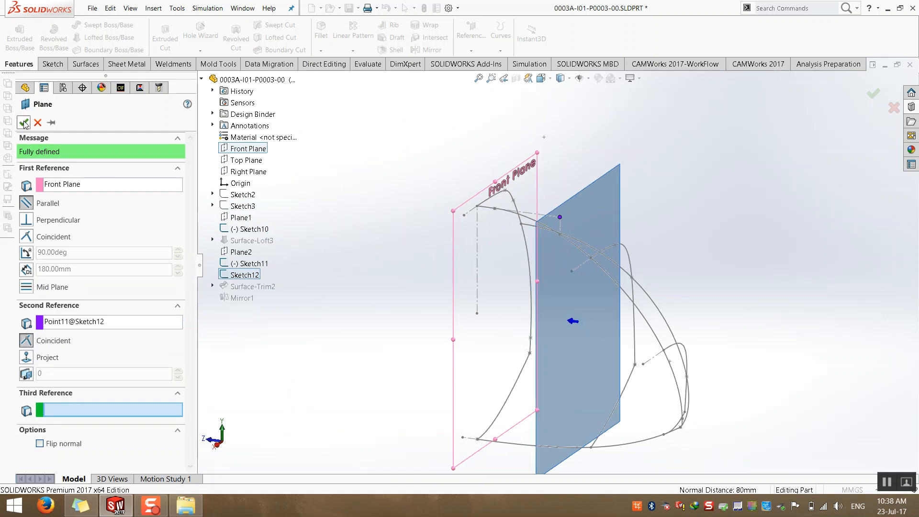
pyautogui.click(38, 122)
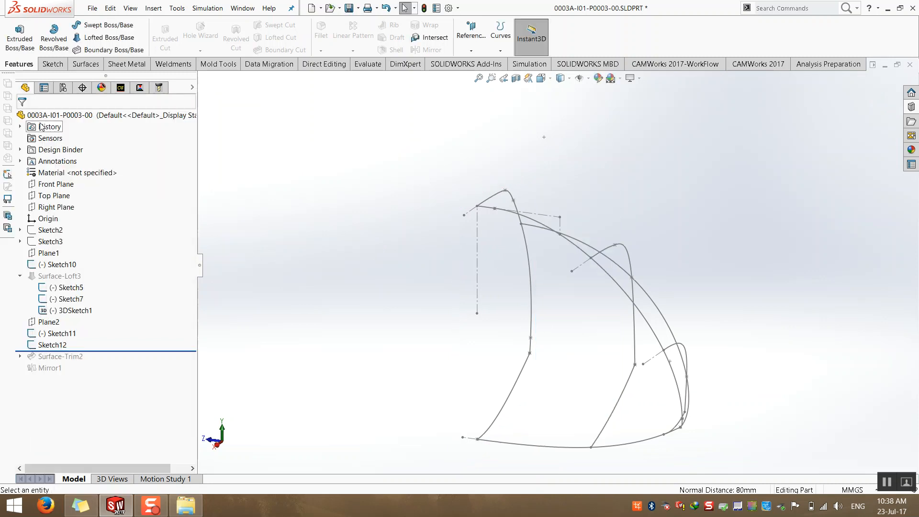
# Create a reference plane parallel to the Front Plane and coincident with the free end of Sketch12's horizontal construction line
pyautogui.click(470, 51)
pyautogui.click(476, 62)
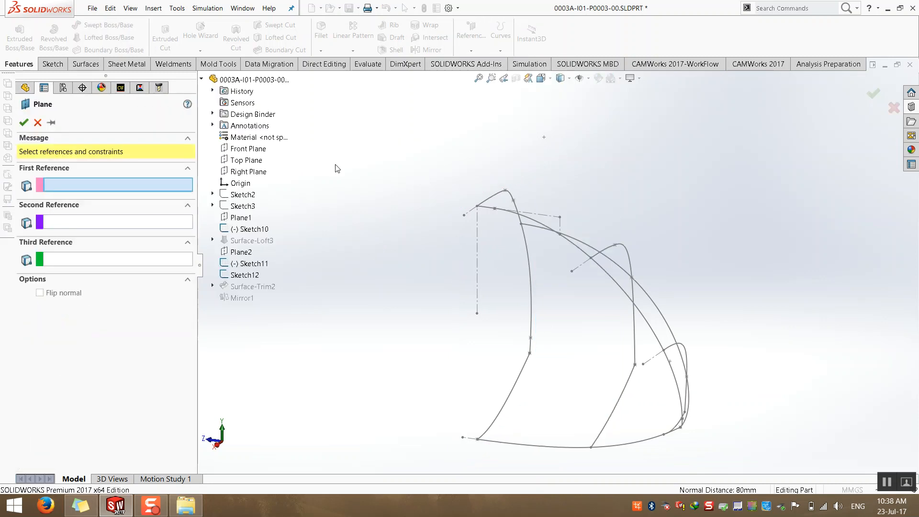
pyautogui.click(246, 149)
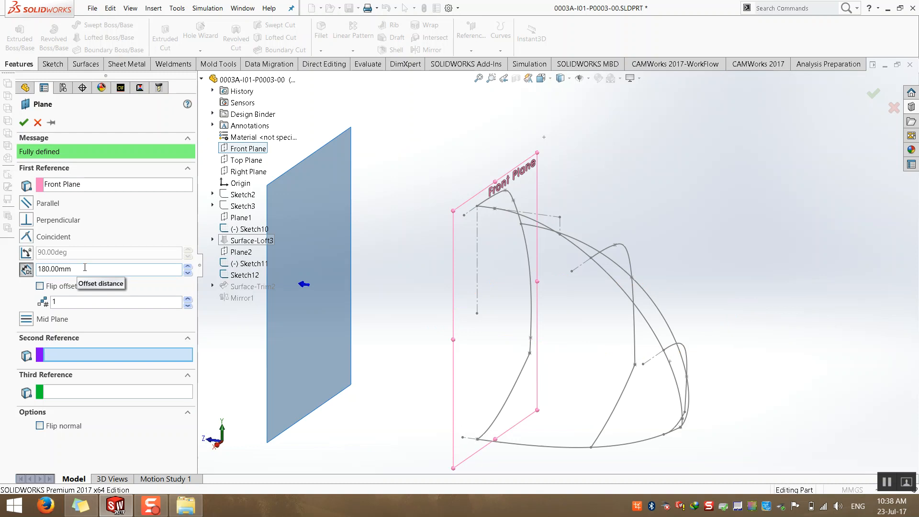
pyautogui.click(559, 218)
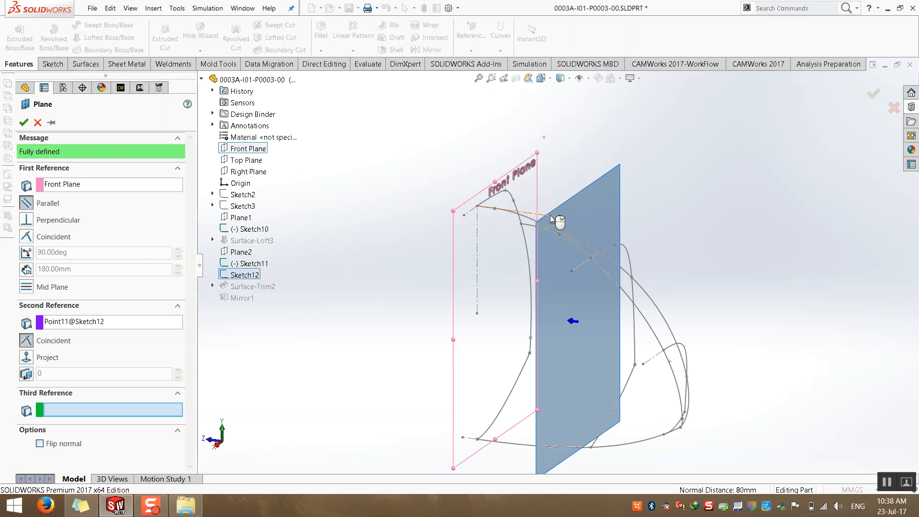
pyautogui.click(23, 122)
pyautogui.moveTo(418, 252)
pyautogui.mouseDown(button='middle')
pyautogui.moveTo(424, 258)
pyautogui.moveTo(413, 260)
pyautogui.mouseUp(button='middle')
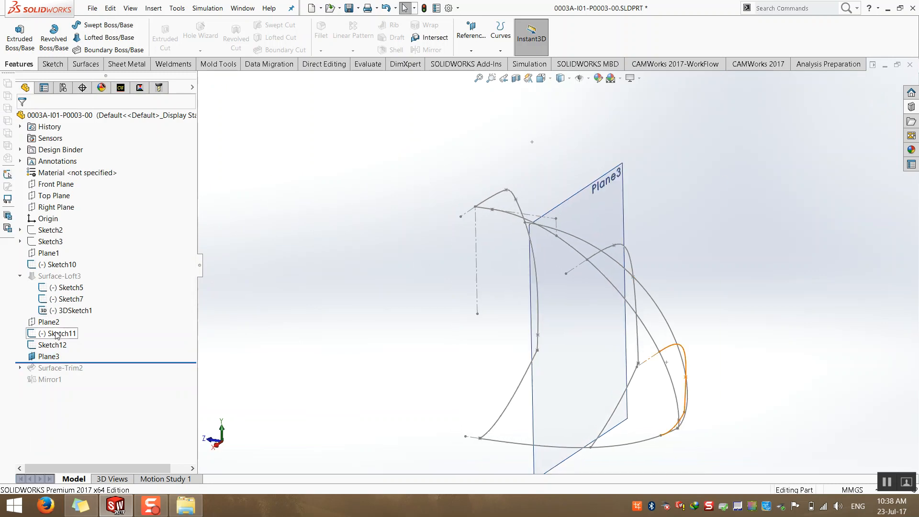
pyautogui.scroll(-2, 645, 230)
pyautogui.moveTo(474, 220)
pyautogui.mouseDown(button='middle')
pyautogui.moveTo(555, 213)
pyautogui.moveTo(494, 229)
pyautogui.moveTo(465, 225)
pyautogui.moveTo(473, 225)
pyautogui.mouseUp(button='middle')
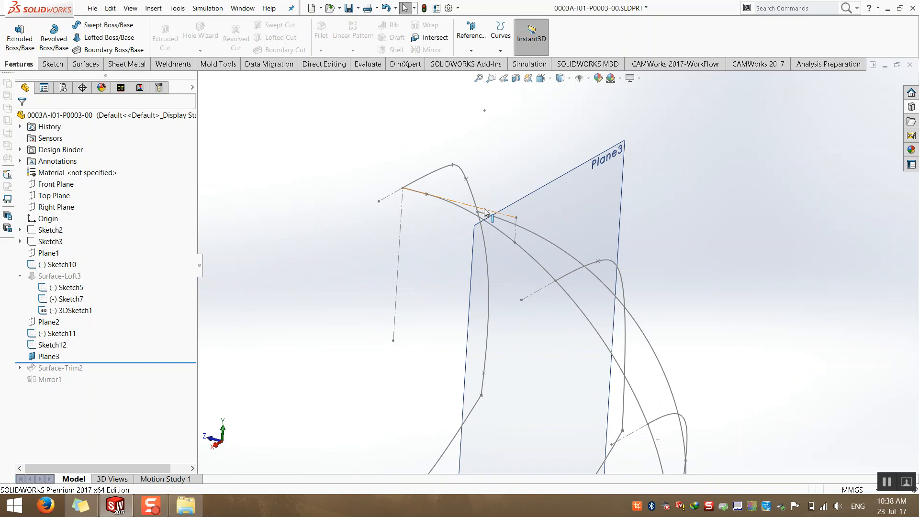
pyautogui.doubleClick(486, 209)
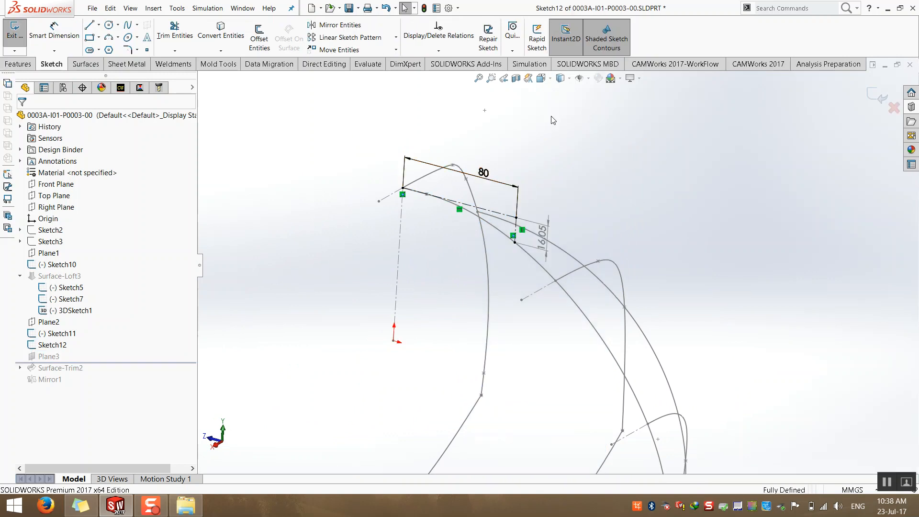
pyautogui.click(878, 96)
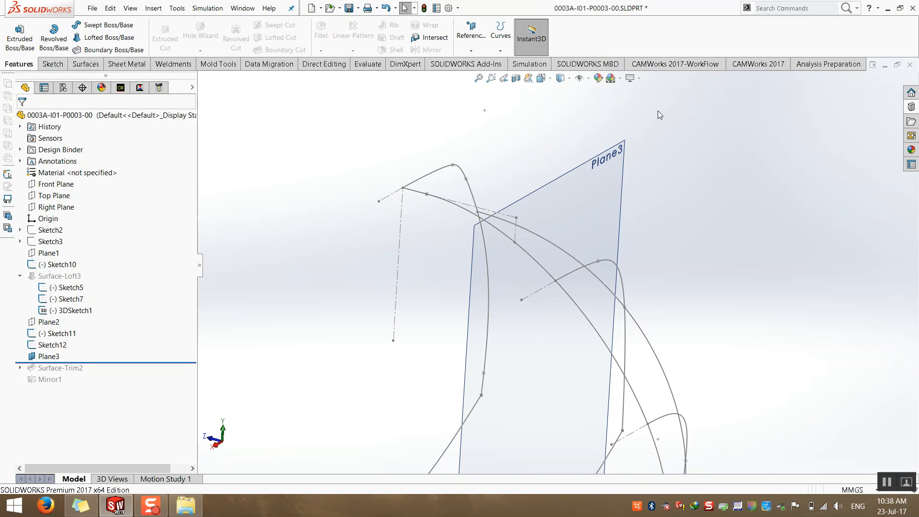
# Set the horizontal construction line's length in Sketch12 to 50 mm and exit the sketch
pyautogui.doubleClick(491, 213)
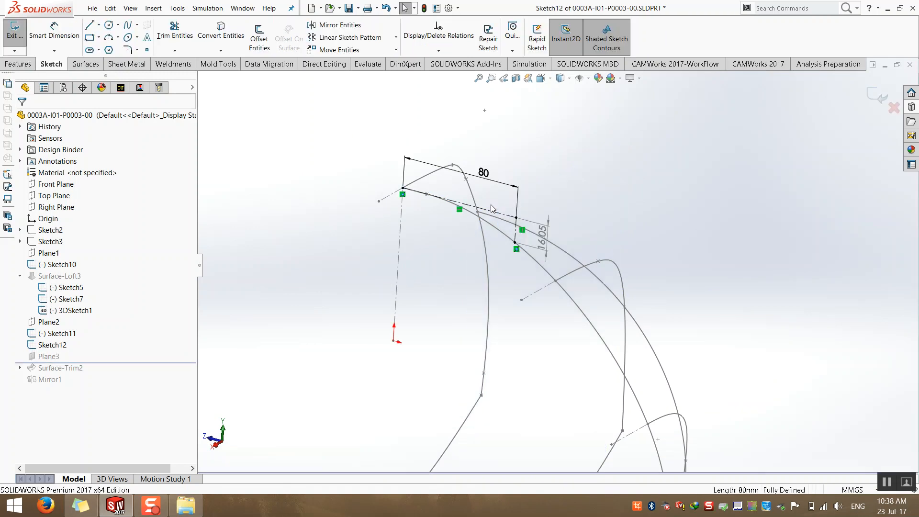
pyautogui.doubleClick(482, 171)
pyautogui.write('50')
pyautogui.press('Return')
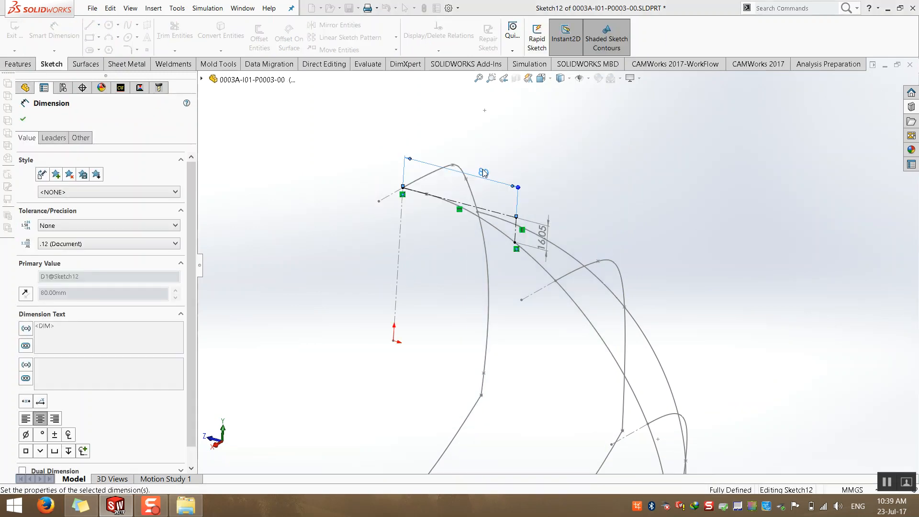
pyautogui.click(878, 96)
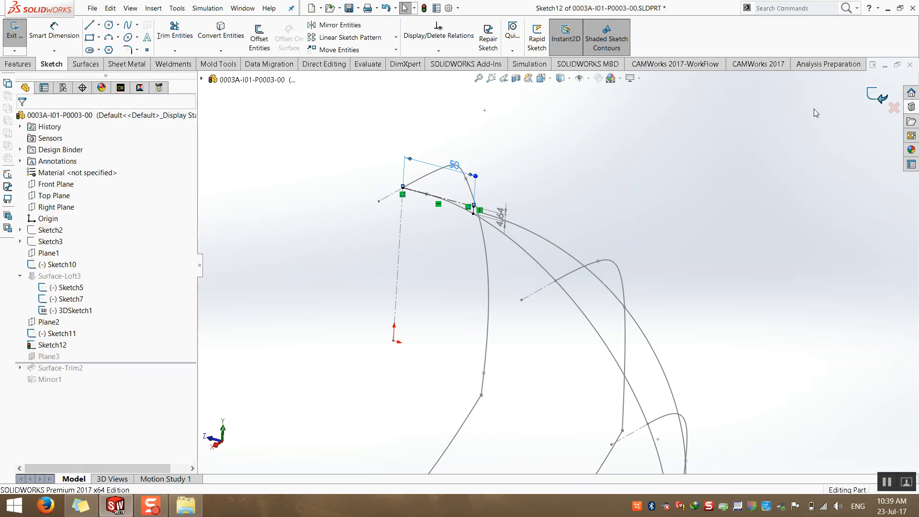
pyautogui.moveTo(524, 209); pyautogui.dragTo(484, 211, button='middle')
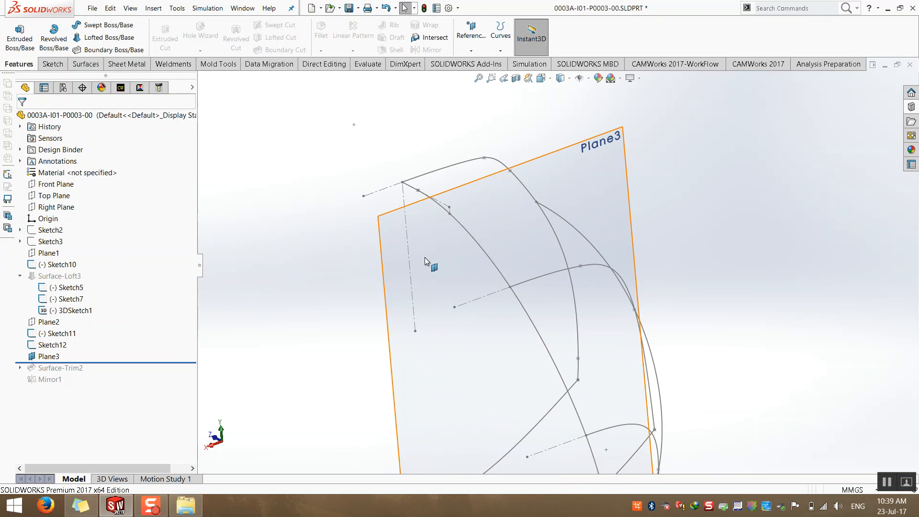
# Set the length of Sketch12's horizontal construction line to 60 mm and exit the sketch
pyautogui.moveTo(424, 257)
pyautogui.mouseDown(button='middle')
pyautogui.moveTo(441, 263)
pyautogui.moveTo(524, 231)
pyautogui.mouseUp(button='middle')
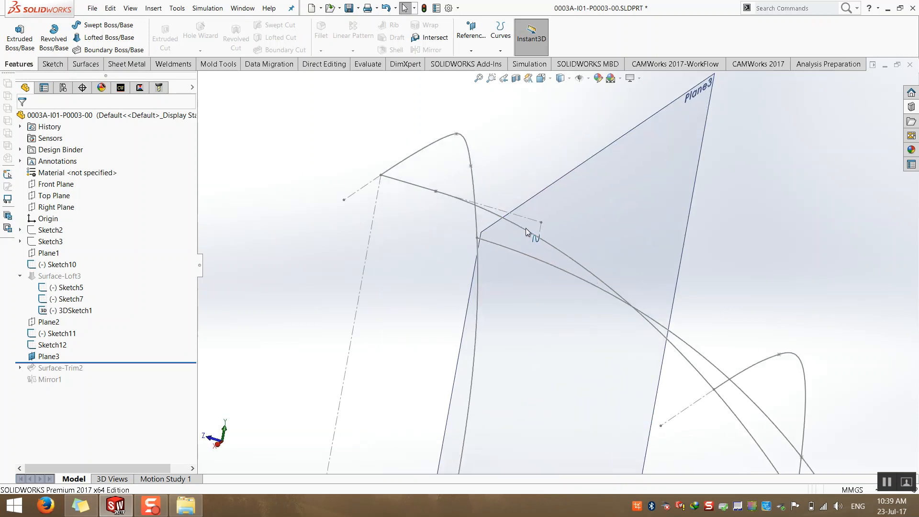
pyautogui.doubleClick(531, 219)
pyautogui.doubleClick(504, 136)
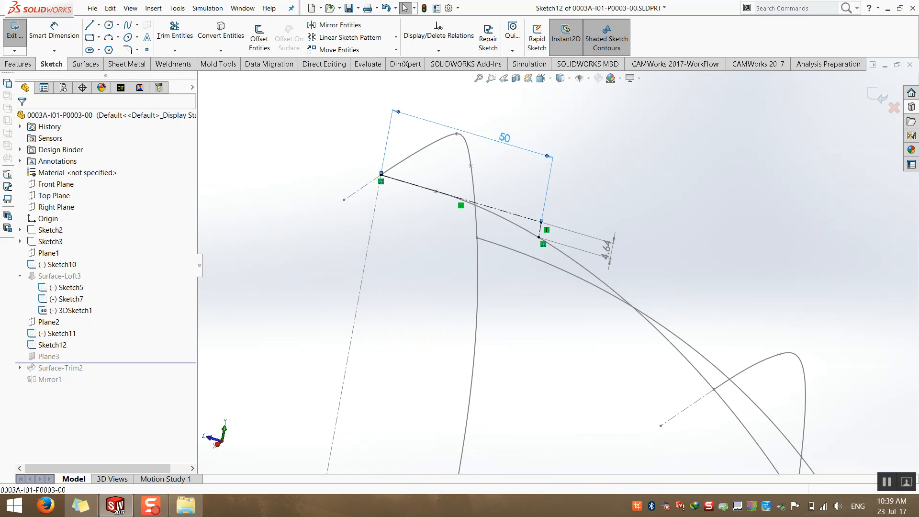
pyautogui.write('60')
pyautogui.press('Return')
pyautogui.press('Escape')
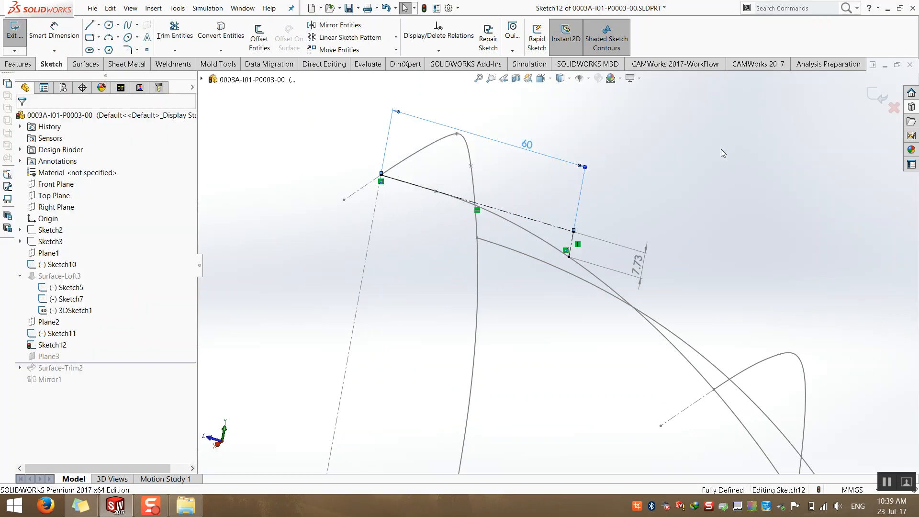
pyautogui.click(877, 85)
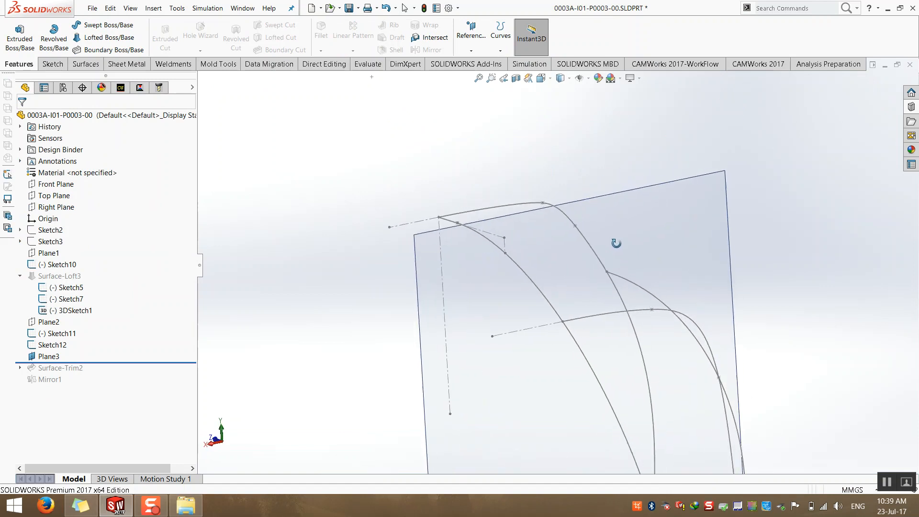
# Start a new sketch on Plane3
pyautogui.click(52, 64)
pyautogui.click(15, 29)
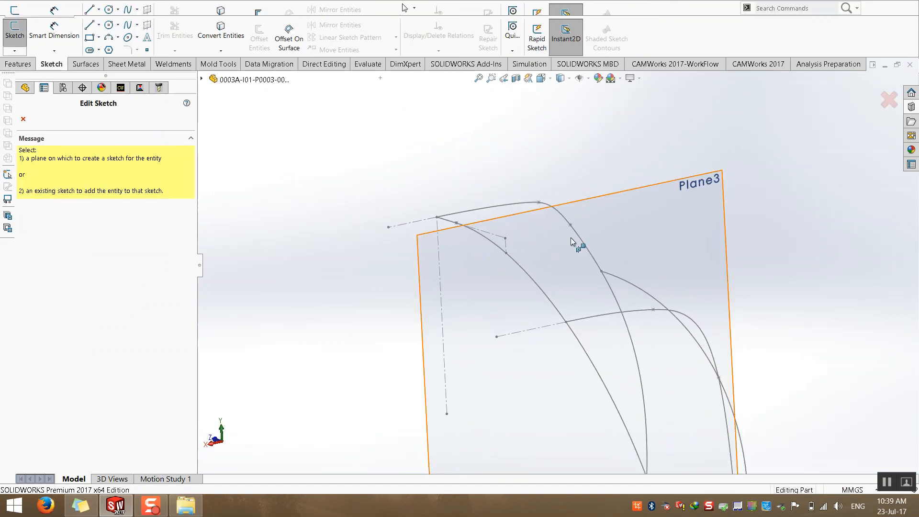
pyautogui.click(639, 211)
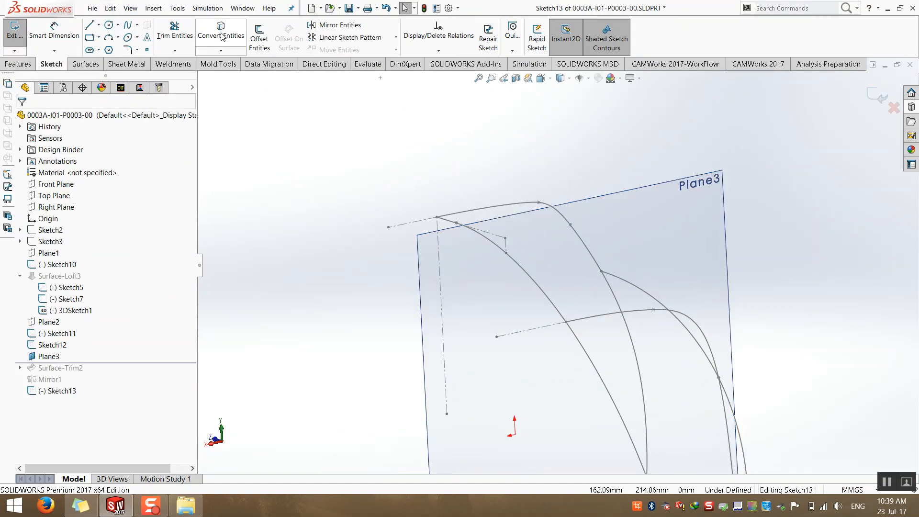
# Set the Offset Entities distance to 10 mm with Select chain off, trying it on the outermost profile curve
pyautogui.click(254, 27)
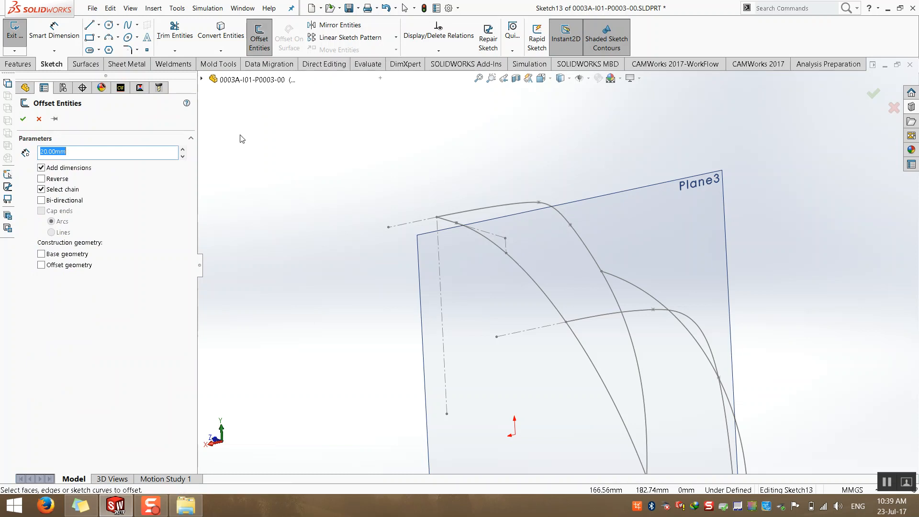
pyautogui.click(499, 205)
pyautogui.scroll(-5, 501, 297)
pyautogui.hotkey('ctrl', '8')
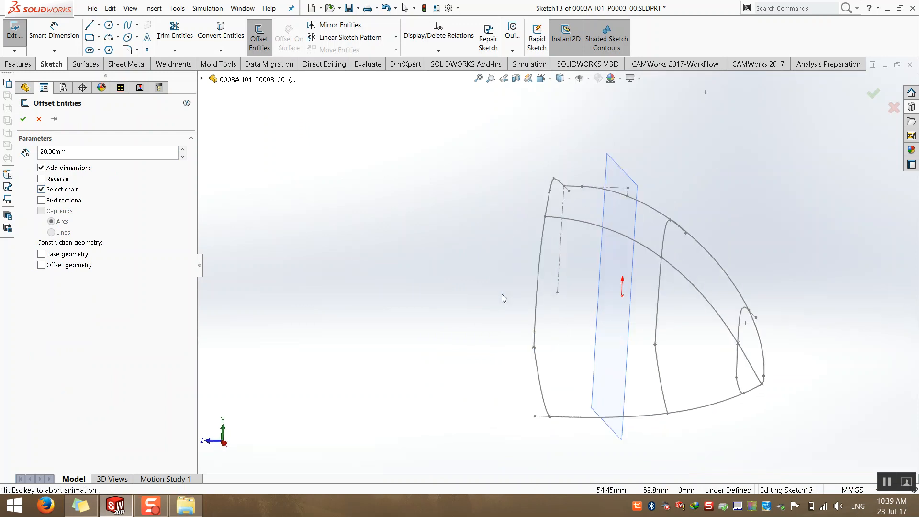
pyautogui.click(566, 117)
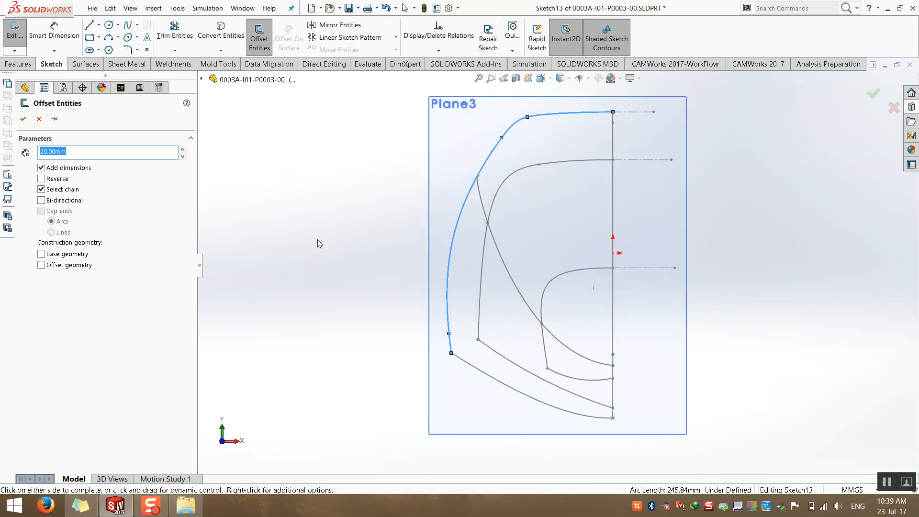
pyautogui.click(49, 180)
pyautogui.write('10')
pyautogui.press('Return')
pyautogui.click(67, 189)
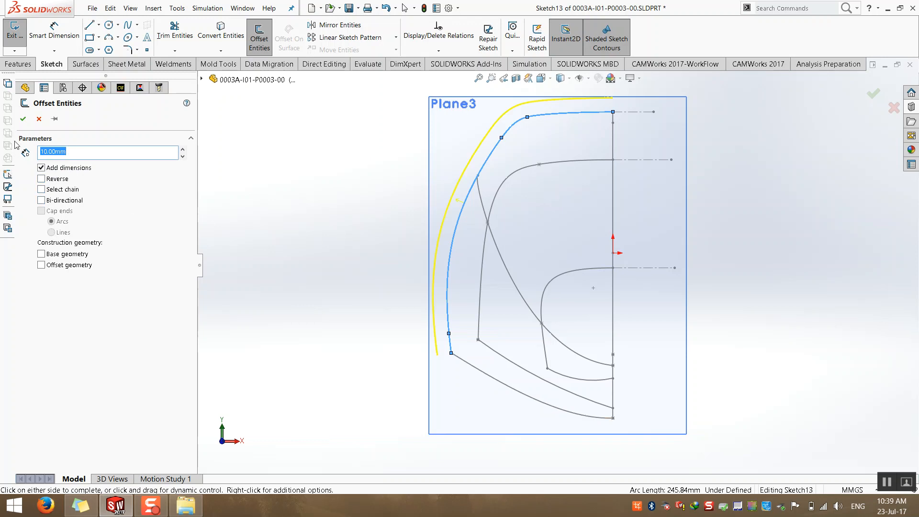
pyautogui.click(39, 119)
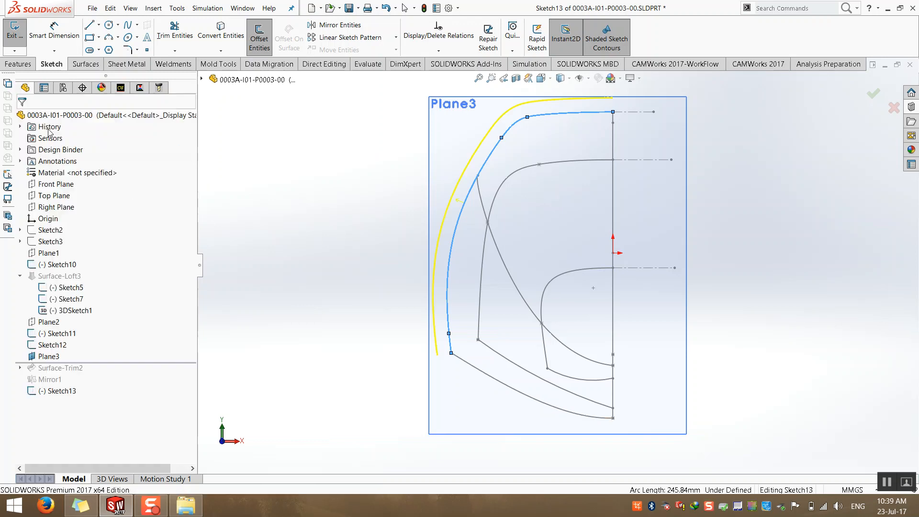
# Offset the outermost profile curve 10 mm inward on Plane3 using the reversed direction
pyautogui.click(260, 41)
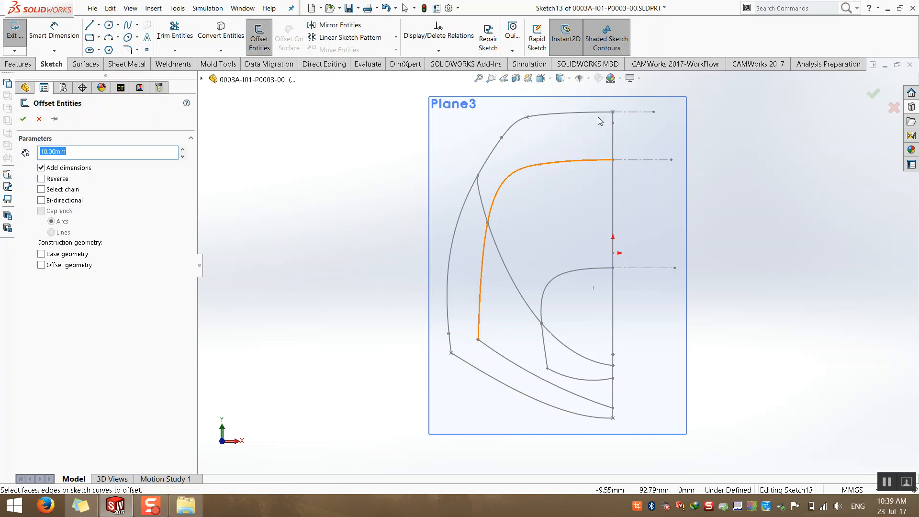
pyautogui.click(564, 115)
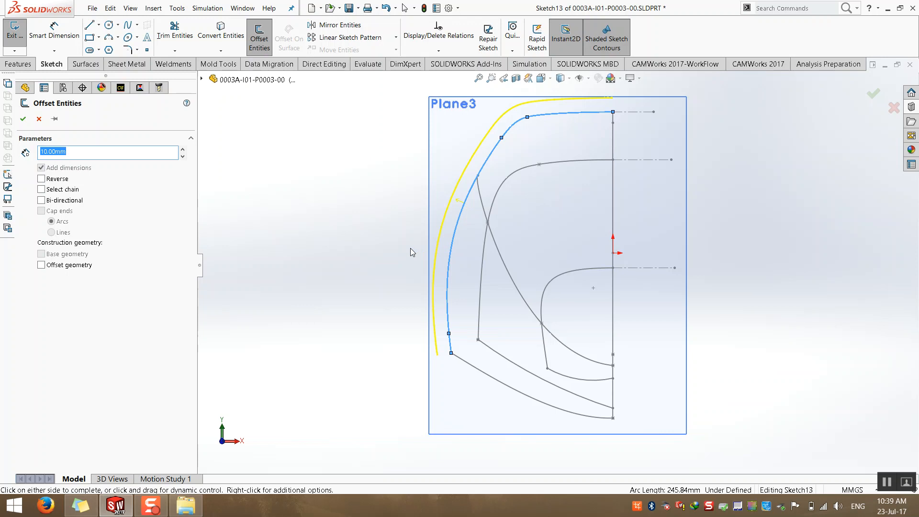
pyautogui.click(51, 181)
pyautogui.click(51, 181)
pyautogui.click(52, 181)
pyautogui.click(51, 181)
pyautogui.click(51, 182)
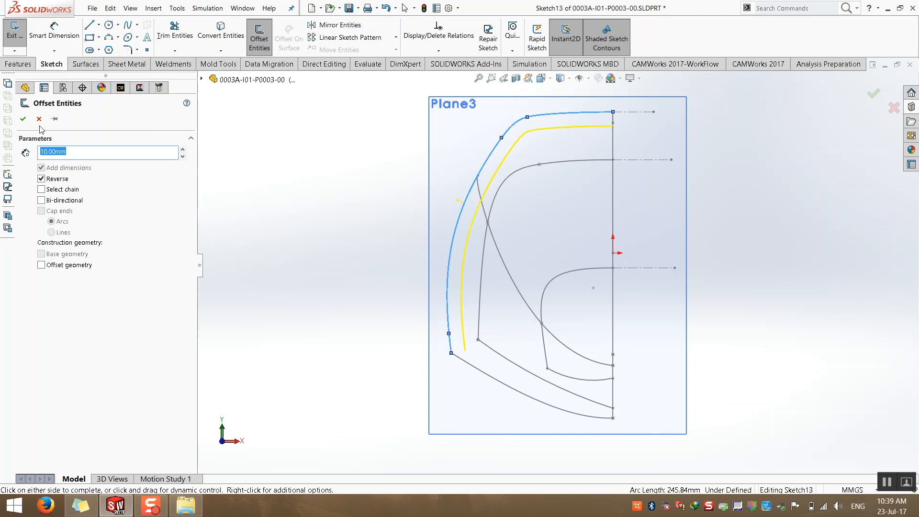
pyautogui.click(22, 119)
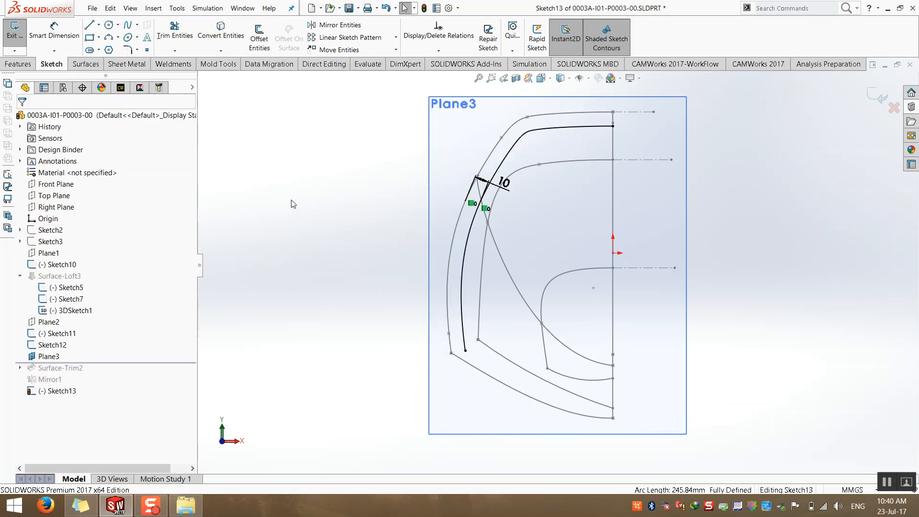
# Reposition the 10 mm offset dimension outside the profile curves
pyautogui.moveTo(306, 218); pyautogui.dragTo(395, 302, button='middle')
pyautogui.moveTo(604, 171); pyautogui.dragTo(655, 126)
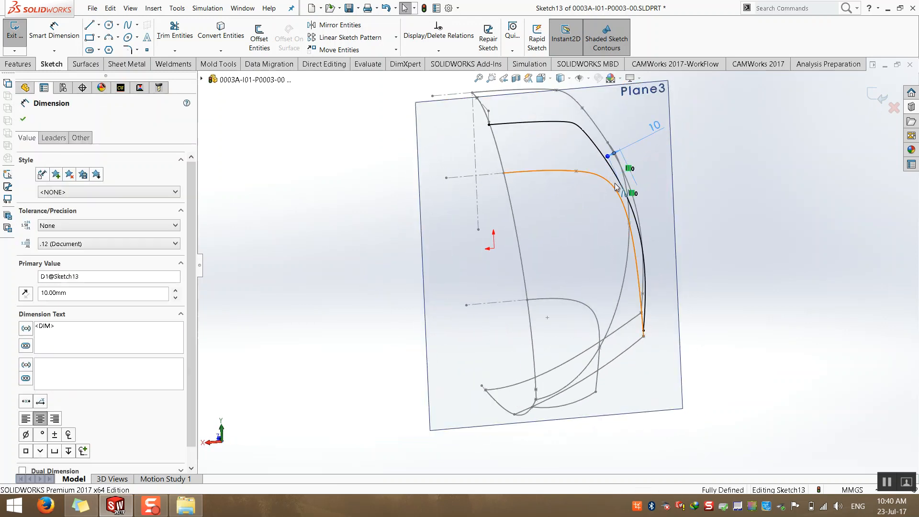
pyautogui.scroll(-5, 615, 187)
pyautogui.scroll(5, 559, 265)
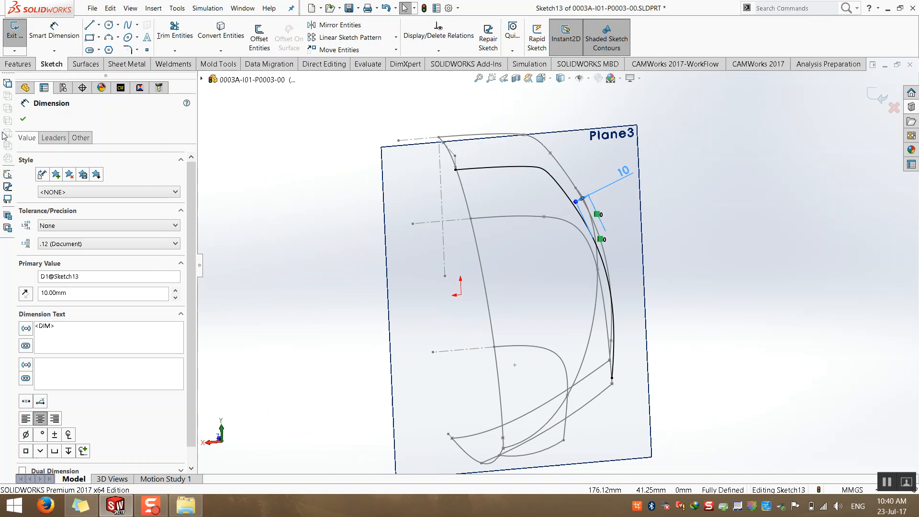
# Show Sketch12's dimensions and reposition its vertical driven dimension clear of the profile curves
pyautogui.click(23, 120)
pyautogui.moveTo(349, 260); pyautogui.dragTo(365, 260, button='middle')
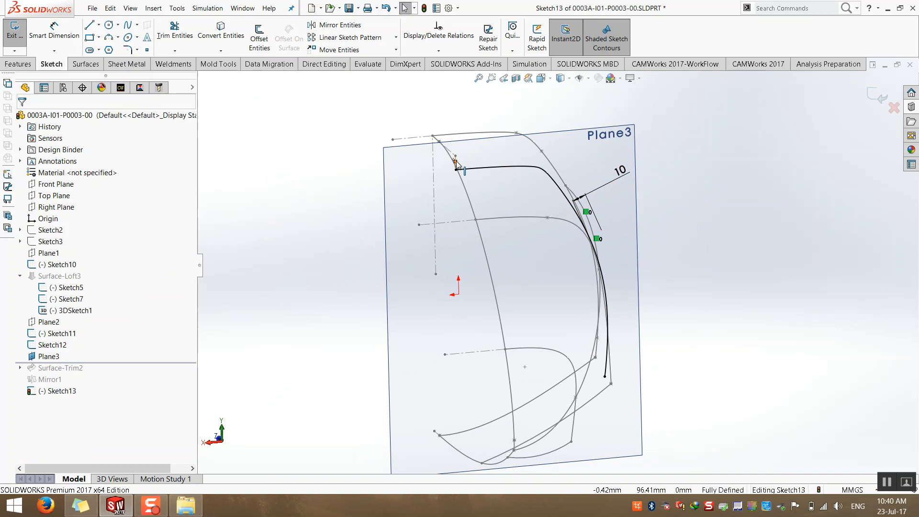
pyautogui.moveTo(457, 164); pyautogui.dragTo(488, 167, button='middle')
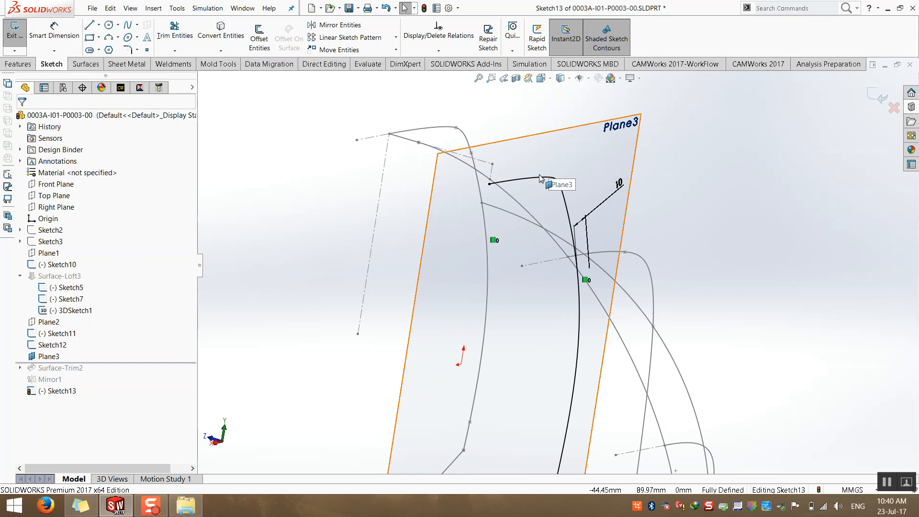
pyautogui.moveTo(539, 178); pyautogui.dragTo(531, 194, button='middle')
pyautogui.moveTo(351, 244); pyautogui.dragTo(368, 261, button='middle')
pyautogui.click(53, 344)
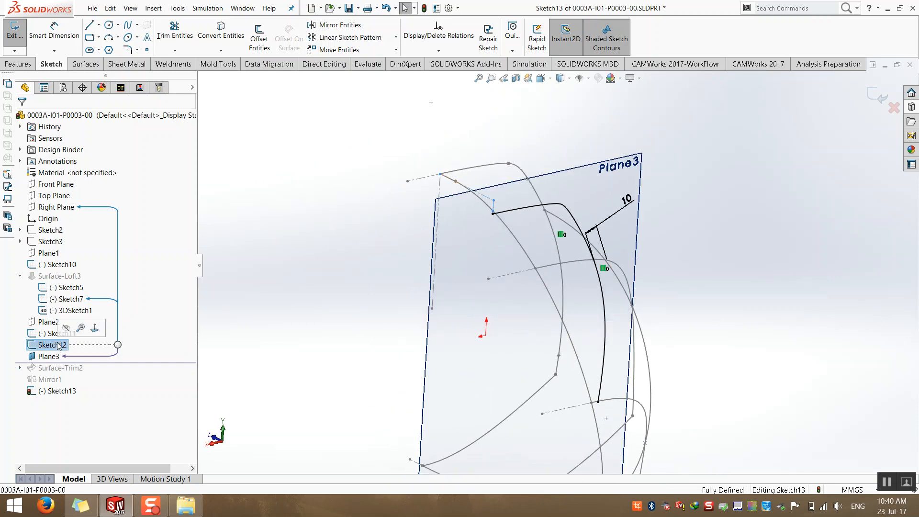
pyautogui.moveTo(502, 249); pyautogui.dragTo(520, 252, button='middle')
pyautogui.scroll(-2, 530, 223)
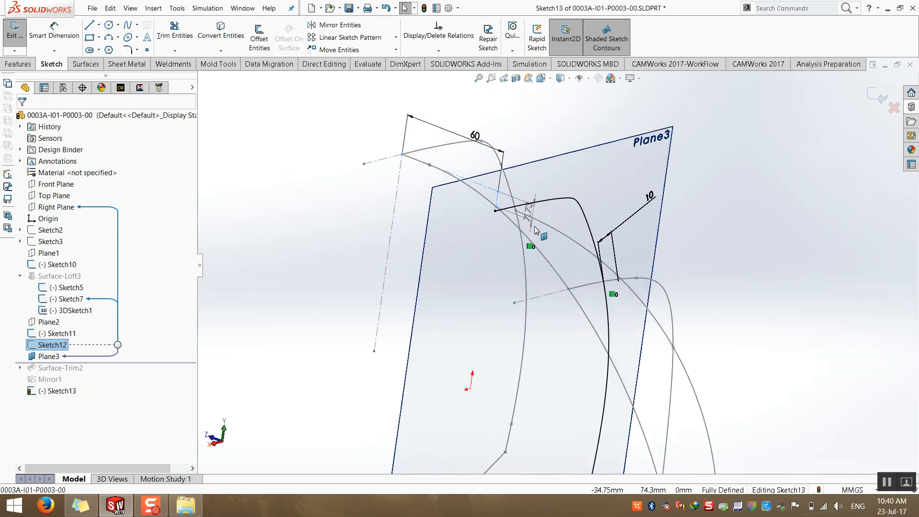
pyautogui.moveTo(528, 214); pyautogui.dragTo(335, 137)
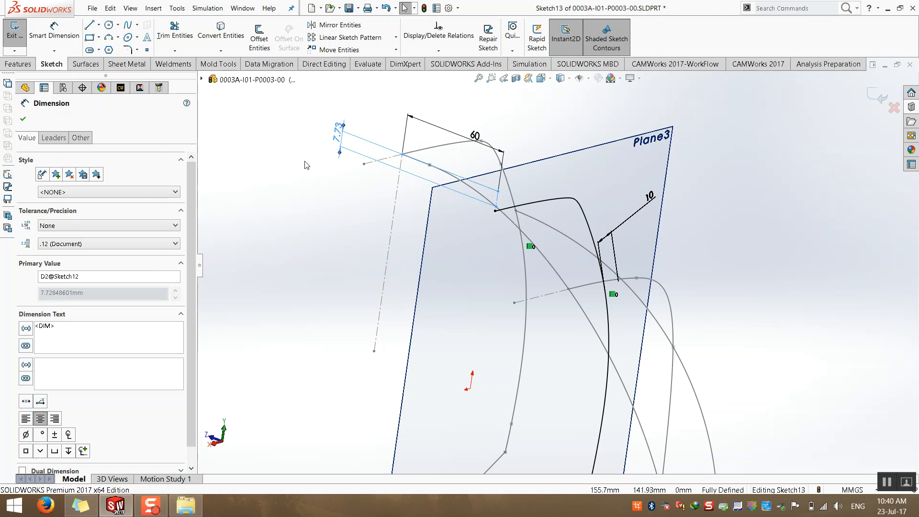
pyautogui.moveTo(360, 196); pyautogui.dragTo(337, 197, button='middle')
pyautogui.click(338, 198)
# Open Sketch12 for editing to inspect its construction lines where they meet the curved guide
pyautogui.scroll(-3, 412, 232)
pyautogui.moveTo(448, 245)
pyautogui.mouseDown(button='middle')
pyautogui.moveTo(508, 181)
pyautogui.moveTo(497, 247)
pyautogui.moveTo(540, 240)
pyautogui.moveTo(541, 183)
pyautogui.moveTo(574, 186)
pyautogui.moveTo(569, 193)
pyautogui.mouseUp(button='middle')
pyautogui.scroll(1, 541, 183)
pyautogui.doubleClick(554, 199)
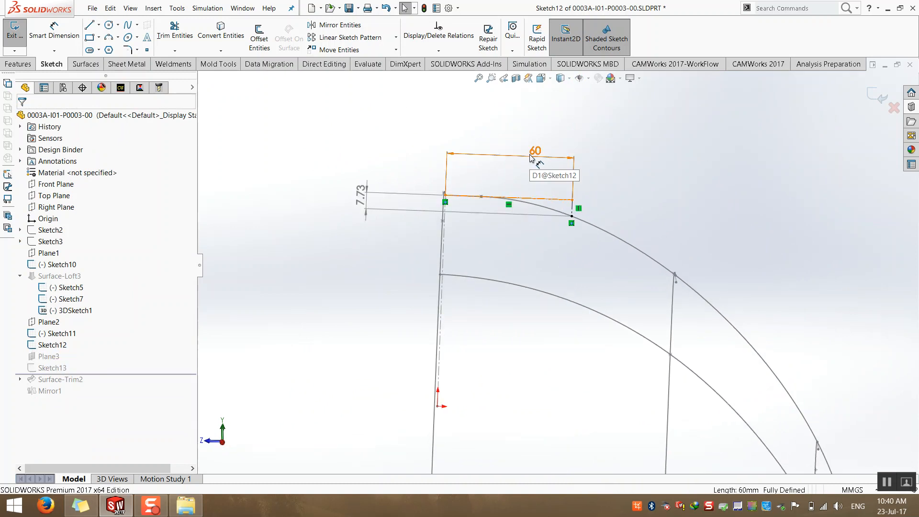
pyautogui.click(877, 96)
pyautogui.moveTo(609, 196)
pyautogui.mouseDown(button='middle')
pyautogui.moveTo(591, 211)
pyautogui.moveTo(581, 201)
pyautogui.mouseUp(button='middle')
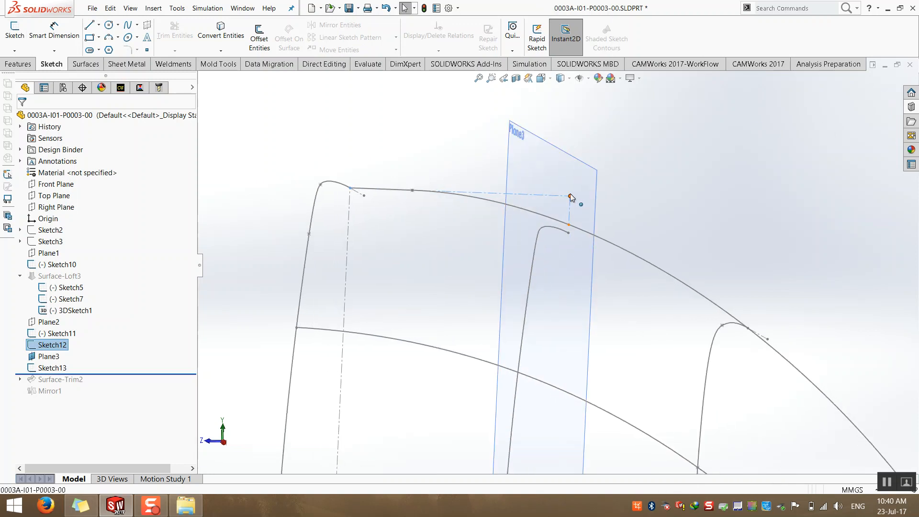
pyautogui.doubleClick(568, 225)
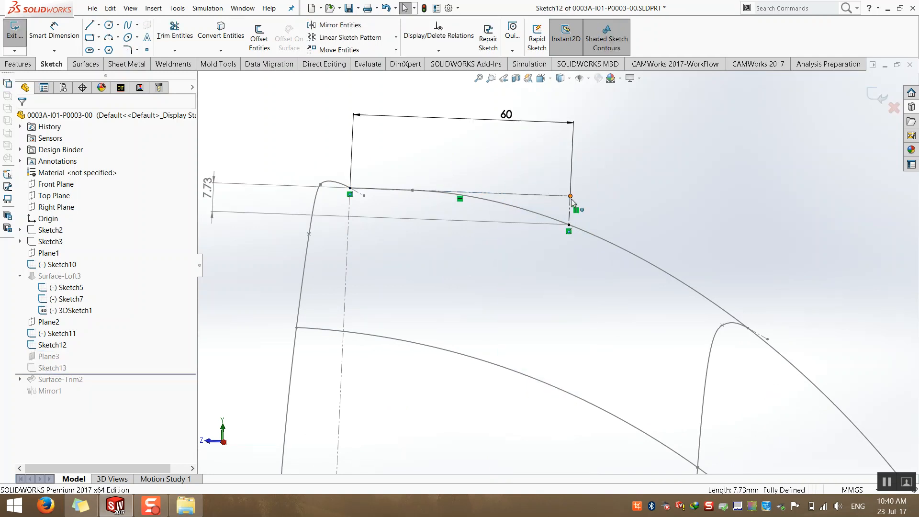
# Examine how Sketch12's horizontal and vertical dimensions relate to the surrounding profile and guide curves from several angles
pyautogui.scroll(1, 337, 205)
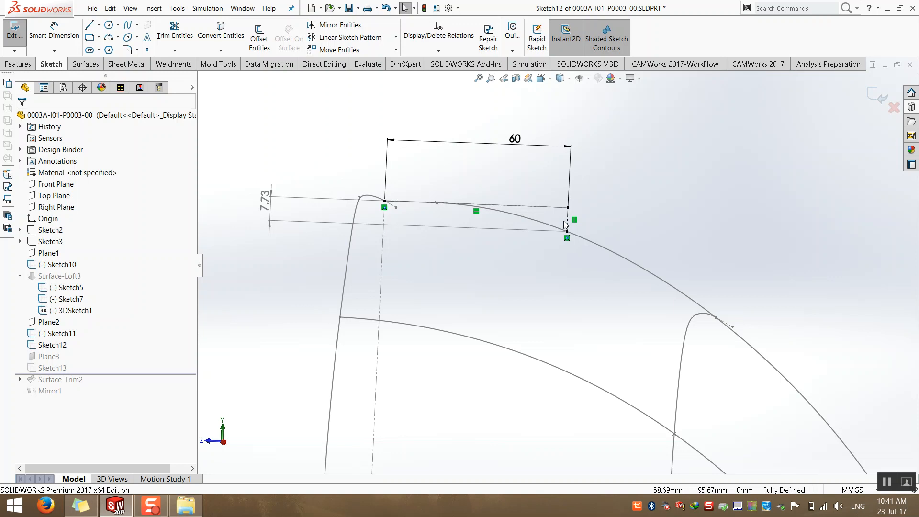
pyautogui.scroll(-1, 565, 221)
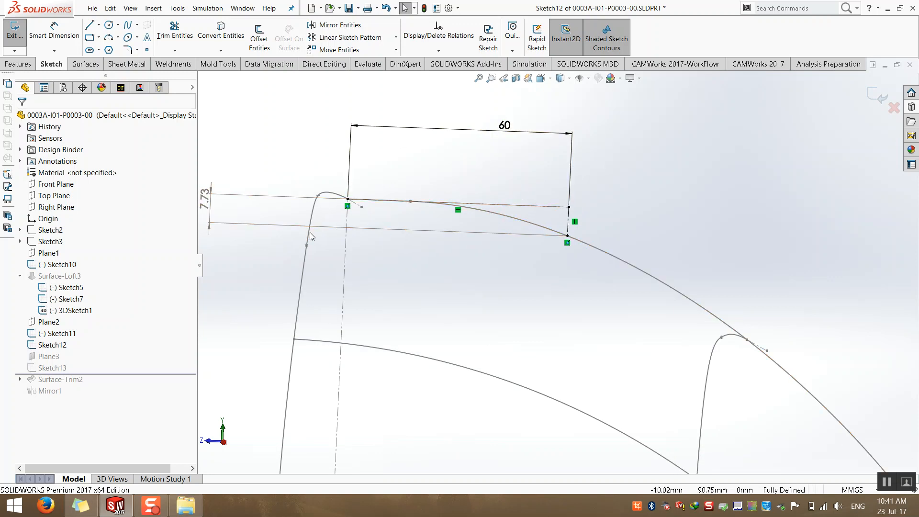
pyautogui.scroll(4, 306, 231)
pyautogui.moveTo(346, 289); pyautogui.dragTo(372, 321, button='middle')
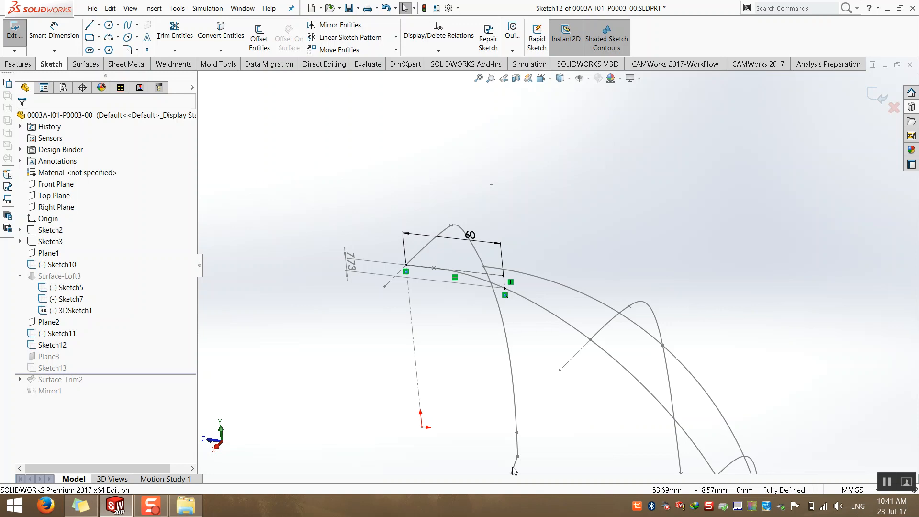
pyautogui.scroll(2, 513, 470)
pyautogui.moveTo(602, 435); pyautogui.dragTo(569, 373, button='middle')
pyautogui.scroll(2, 568, 364)
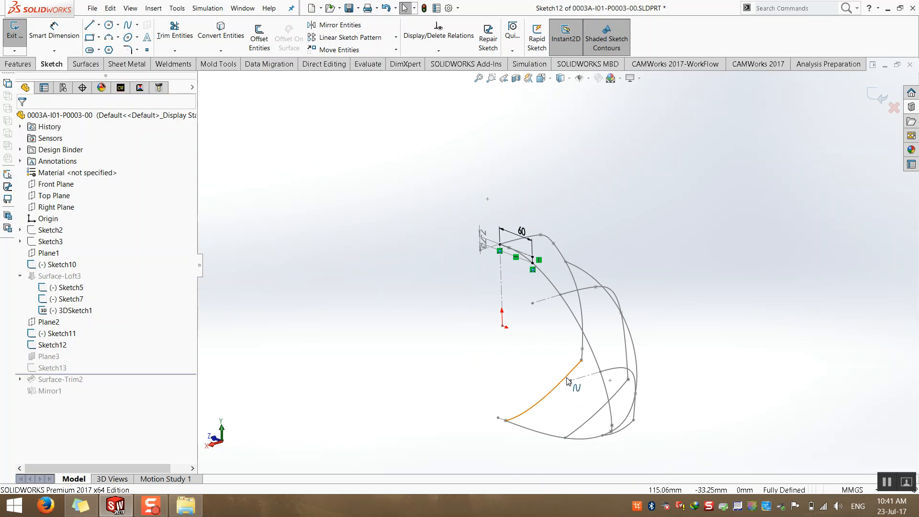
pyautogui.scroll(-5, 560, 311)
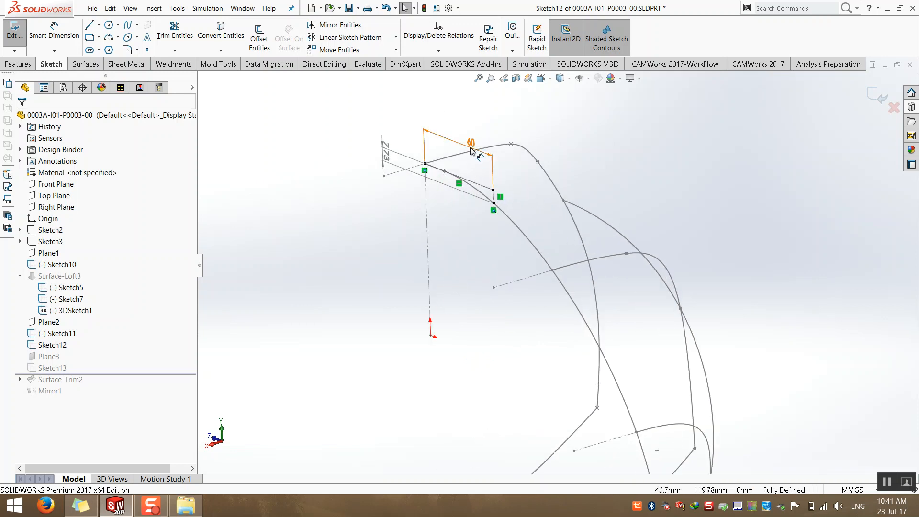
pyautogui.scroll(-2, 431, 143)
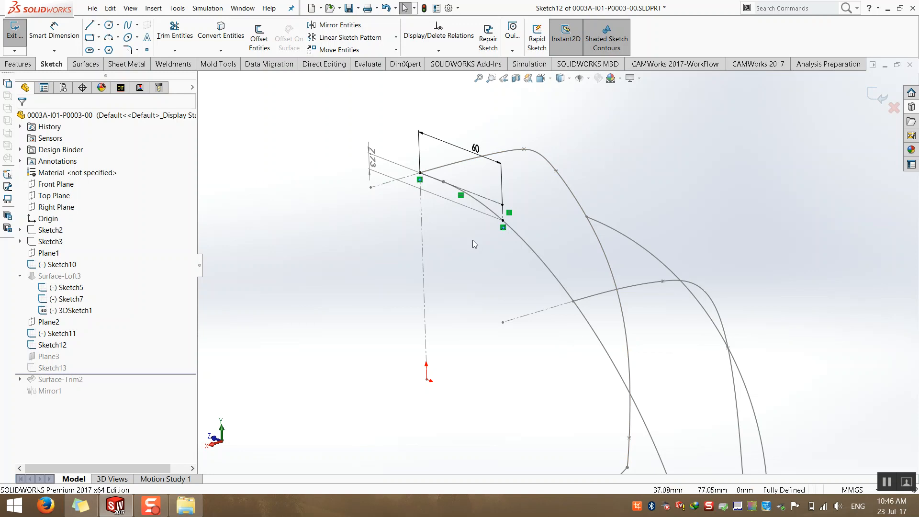
pyautogui.moveTo(472, 240)
pyautogui.mouseDown(button='middle')
pyautogui.moveTo(488, 261)
pyautogui.moveTo(589, 252)
pyautogui.mouseUp(button='middle')
pyautogui.scroll(-5, 589, 253)
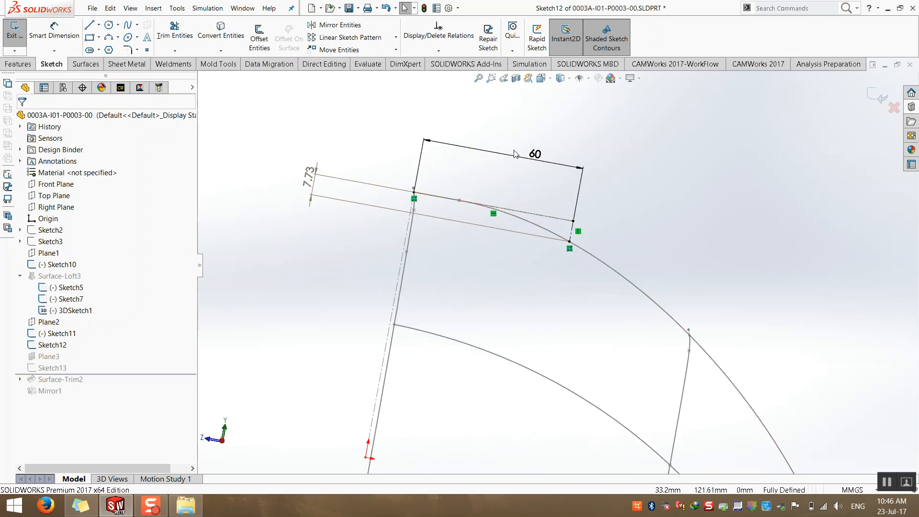
pyautogui.moveTo(541, 205); pyautogui.dragTo(547, 239, button='middle')
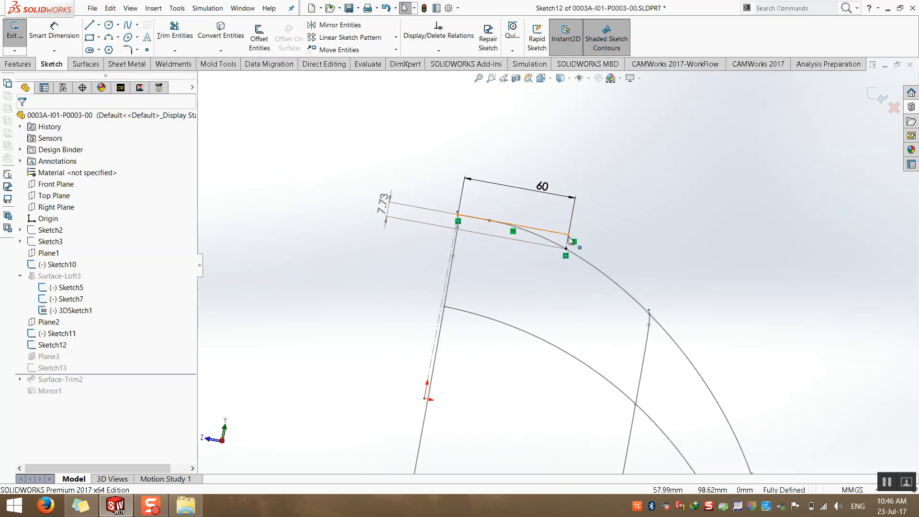
pyautogui.scroll(2, 644, 290)
pyautogui.moveTo(641, 301)
pyautogui.mouseDown(button='middle')
pyautogui.moveTo(543, 346)
pyautogui.moveTo(595, 320)
pyautogui.mouseUp(button='middle')
pyautogui.scroll(3, 544, 346)
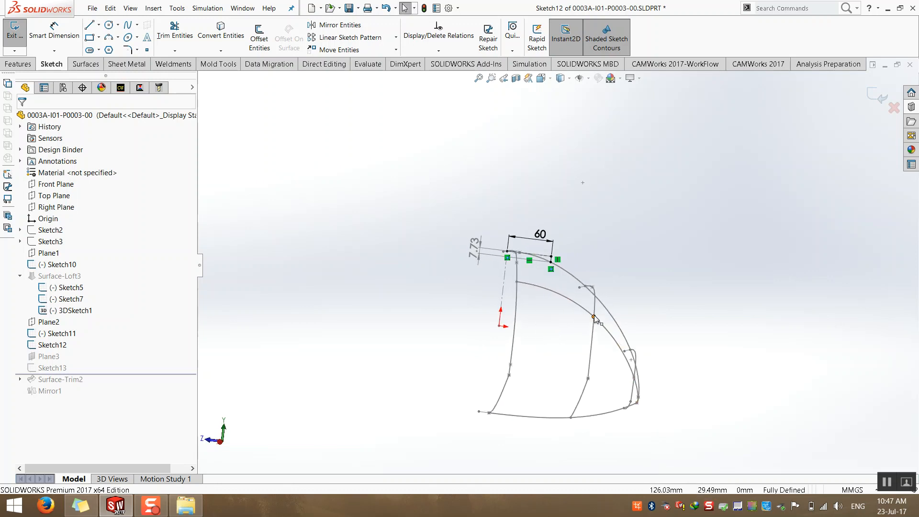
pyautogui.scroll(-3, 593, 309)
pyautogui.moveTo(512, 200); pyautogui.dragTo(493, 188, button='middle')
pyautogui.moveTo(606, 288); pyautogui.dragTo(594, 316, button='middle')
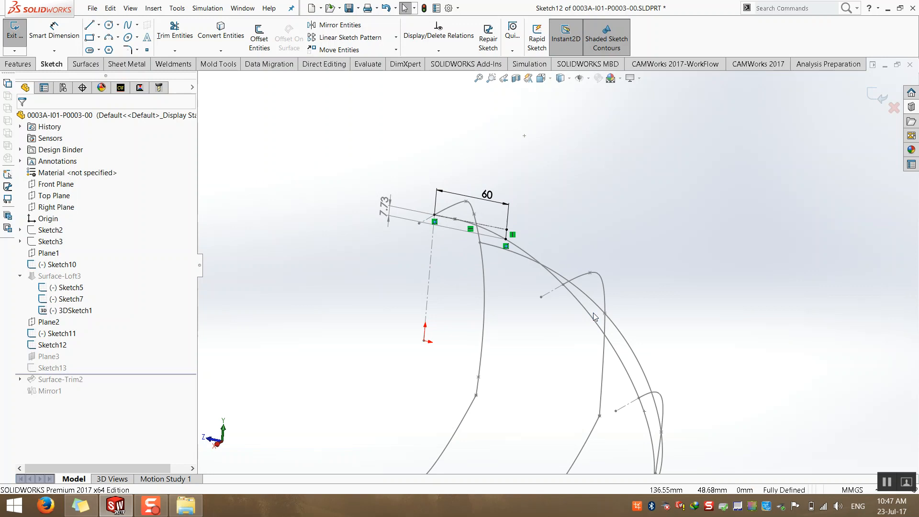
pyautogui.scroll(3, 593, 316)
pyautogui.moveTo(578, 316)
pyautogui.mouseDown(button='middle')
pyautogui.moveTo(437, 355)
pyautogui.moveTo(470, 366)
pyautogui.mouseUp(button='middle')
pyautogui.scroll(-3, 565, 262)
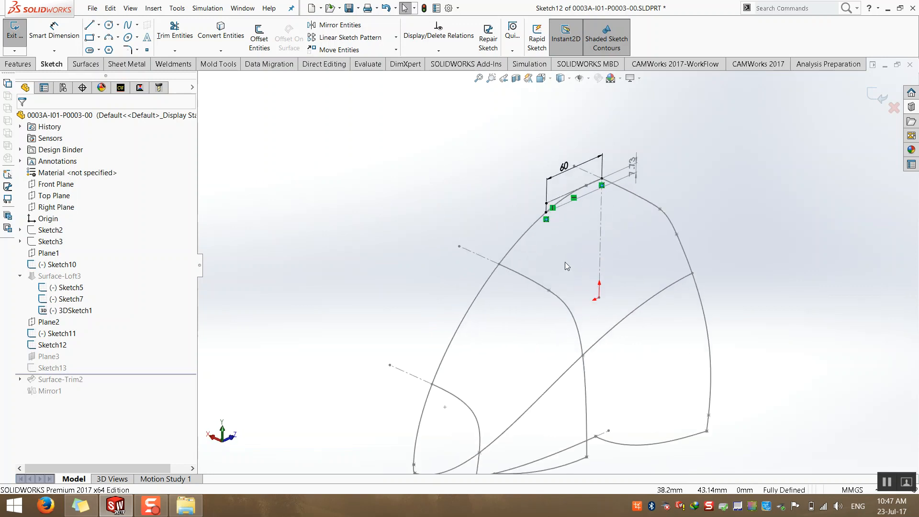
pyautogui.moveTo(564, 262)
pyautogui.mouseDown(button='middle')
pyautogui.moveTo(679, 159)
pyautogui.moveTo(670, 187)
pyautogui.moveTo(636, 205)
pyautogui.moveTo(635, 249)
pyautogui.mouseUp(button='middle')
pyautogui.scroll(-3, 532, 325)
pyautogui.moveTo(533, 325); pyautogui.dragTo(540, 287, button='middle')
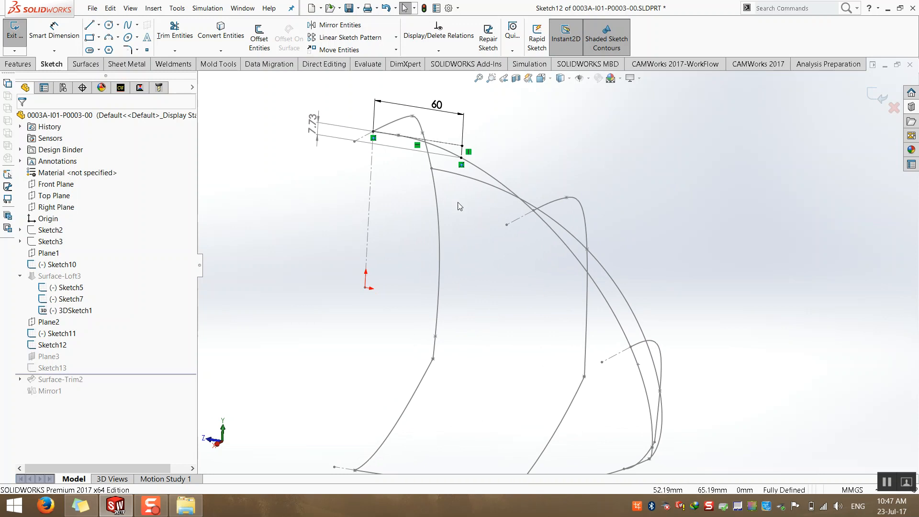
pyautogui.moveTo(492, 216)
pyautogui.mouseDown(button='middle')
pyautogui.moveTo(461, 205)
pyautogui.moveTo(474, 210)
pyautogui.mouseUp(button='middle')
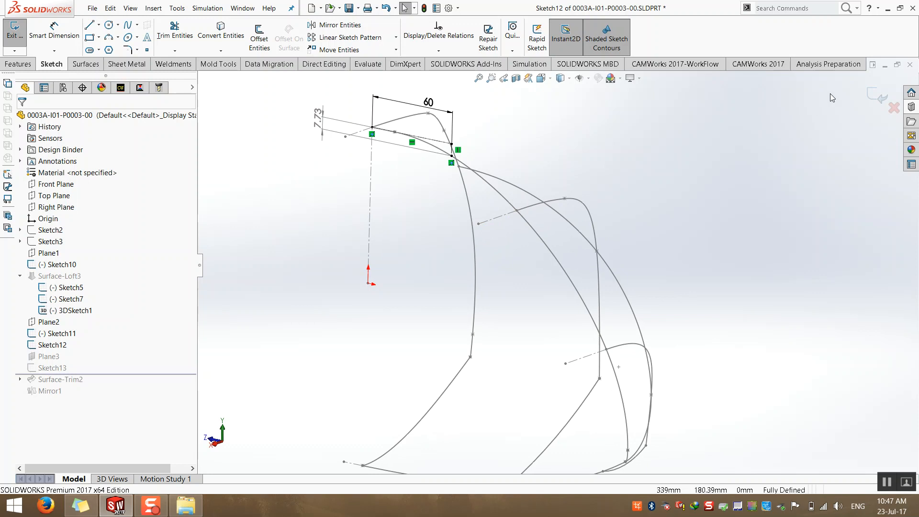
pyautogui.click(259, 36)
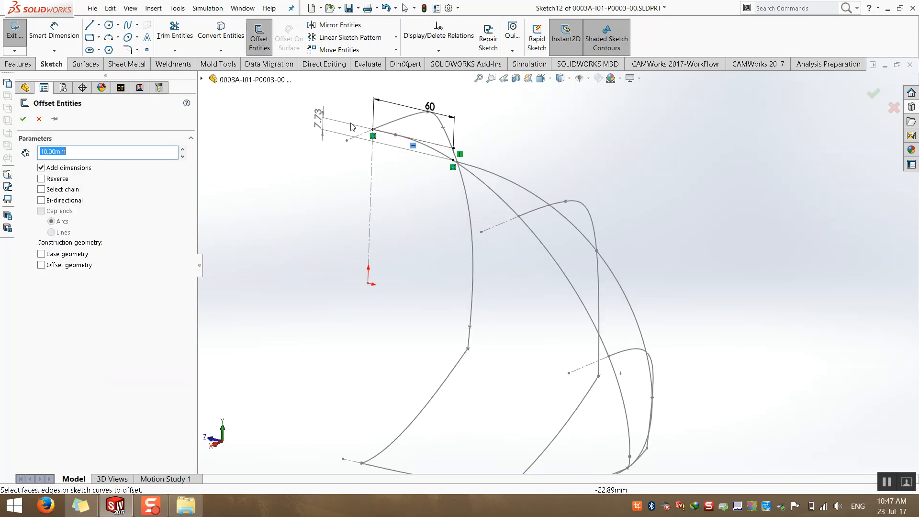
pyautogui.click(467, 220)
pyautogui.moveTo(420, 211)
pyautogui.mouseDown(button='middle')
pyautogui.moveTo(388, 198)
pyautogui.moveTo(433, 216)
pyautogui.mouseUp(button='middle')
pyautogui.click(39, 119)
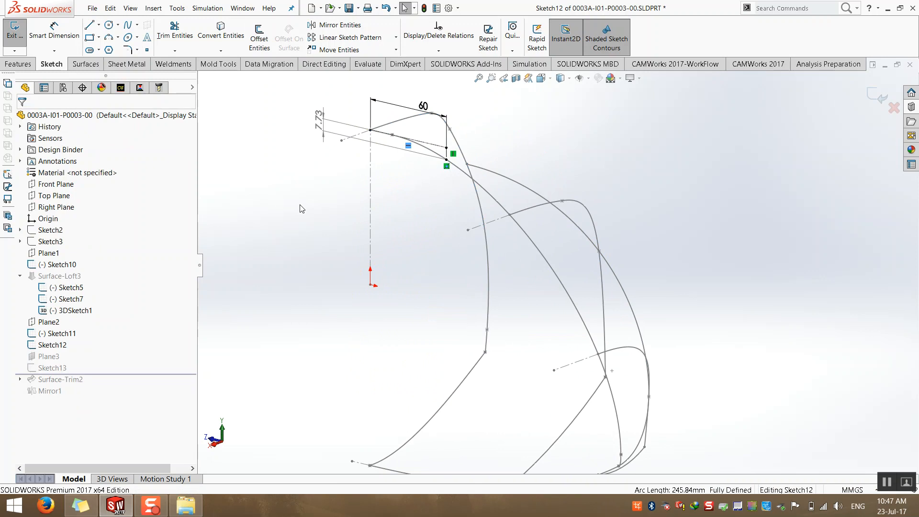
# Close Sketch12 and start a new sketch on Plane3
pyautogui.click(877, 95)
pyautogui.moveTo(669, 173); pyautogui.dragTo(555, 230, button='middle')
pyautogui.click(15, 31)
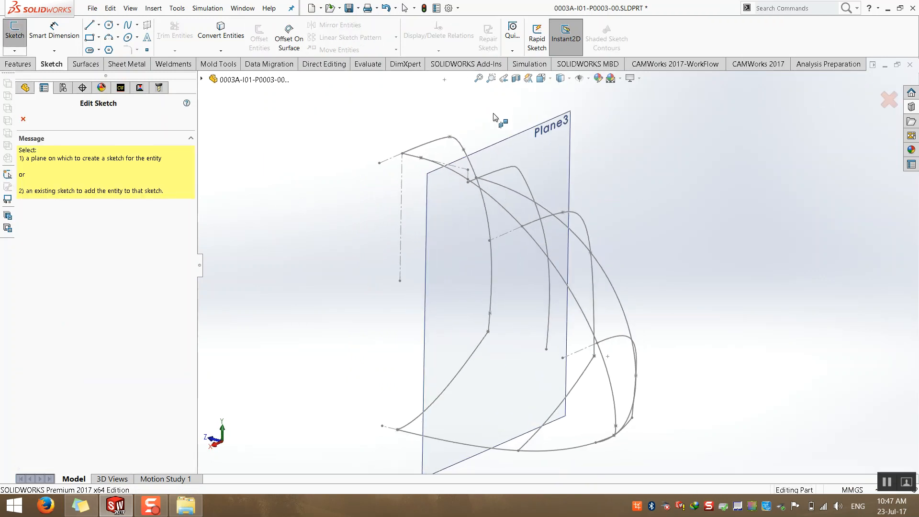
pyautogui.click(542, 188)
# Offset the outermost profile curve by 10 mm in the reversed direction in the new Plane3 sketch
pyautogui.click(259, 36)
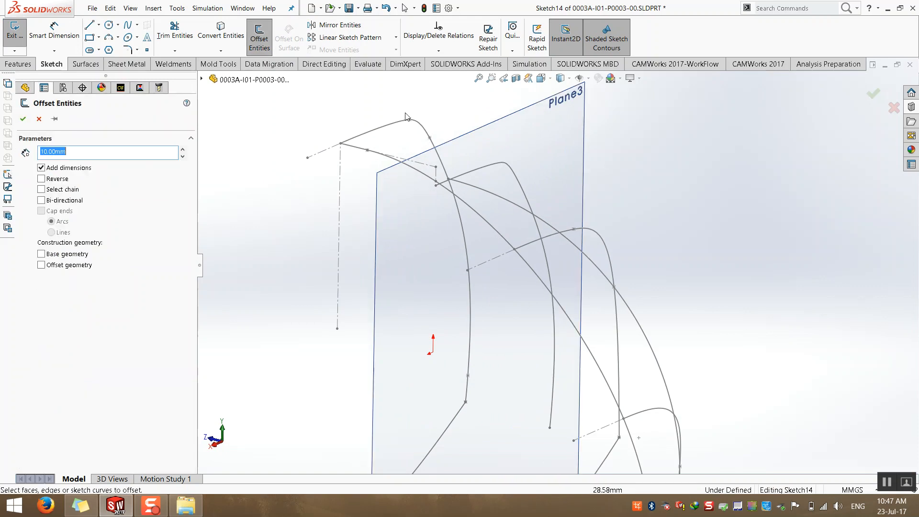
pyautogui.click(390, 131)
pyautogui.moveTo(389, 132)
pyautogui.mouseDown(button='middle')
pyautogui.moveTo(401, 167)
pyautogui.moveTo(376, 186)
pyautogui.mouseUp(button='middle')
pyautogui.click(41, 179)
pyautogui.moveTo(268, 223); pyautogui.dragTo(458, 205, button='middle')
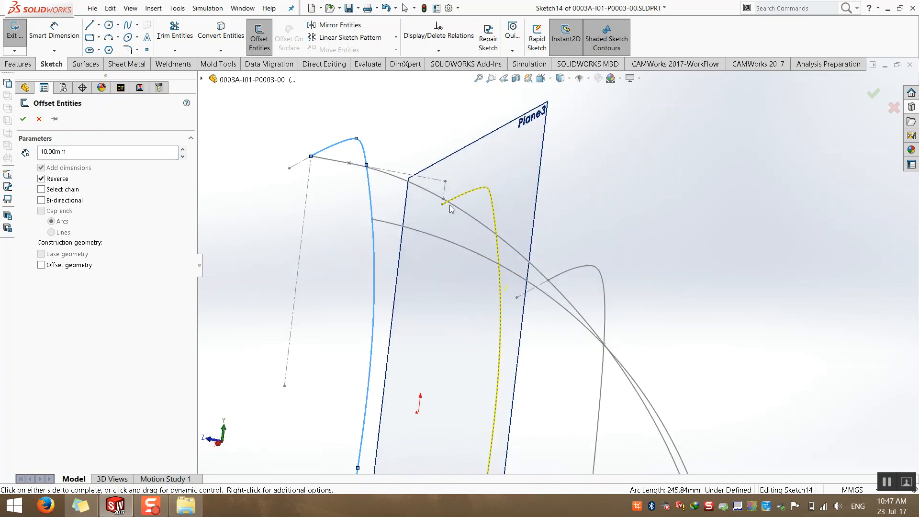
pyautogui.scroll(-1, 423, 192)
pyautogui.click(23, 119)
# Link the new offset dimension to Sketch12's vertical driven dimension with the equation ="D2@Sketch12" and finish the sketch
pyautogui.moveTo(386, 273); pyautogui.dragTo(551, 278, button='middle')
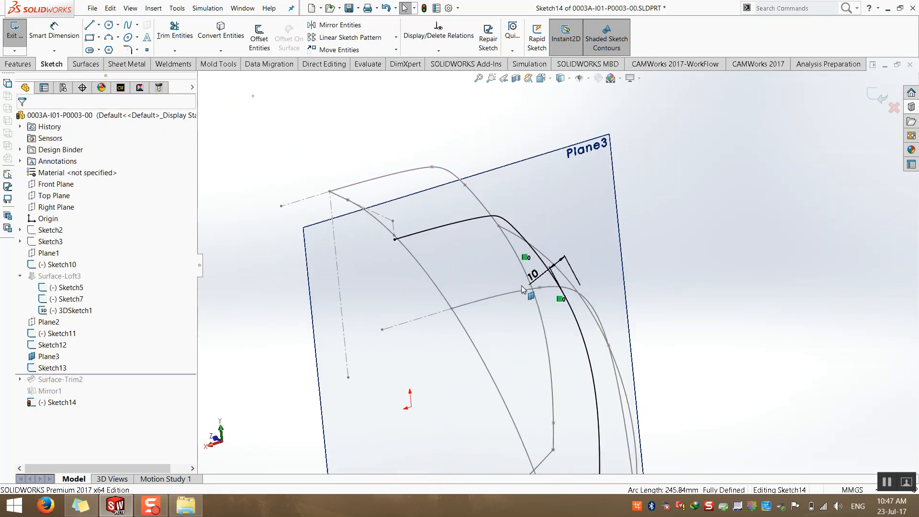
pyautogui.doubleClick(551, 276)
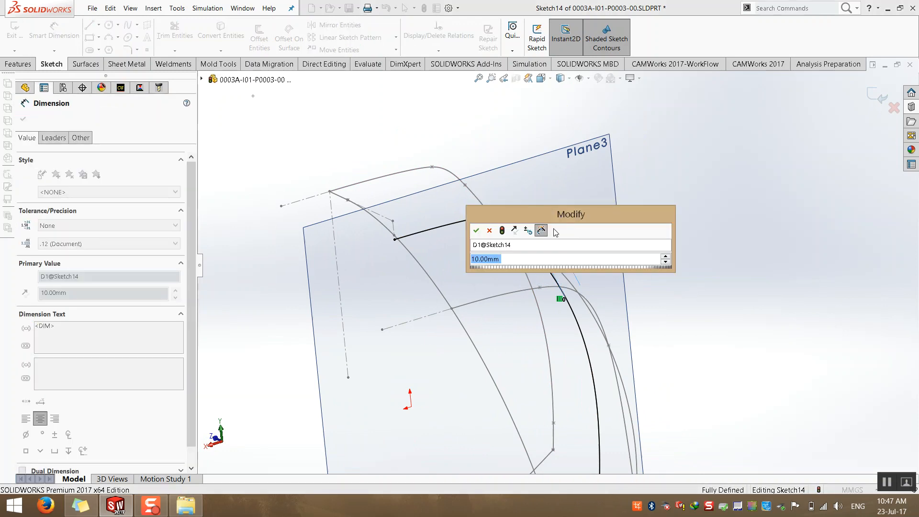
pyautogui.write('=')
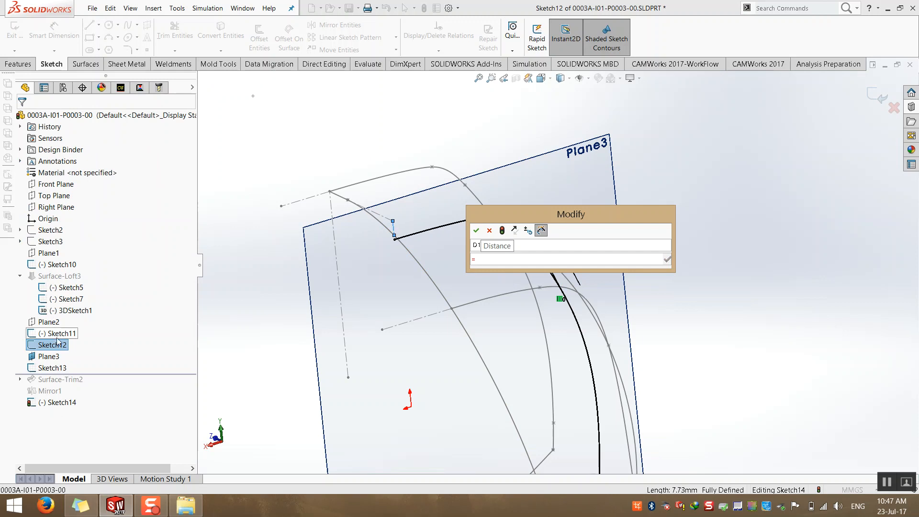
pyautogui.click(58, 342)
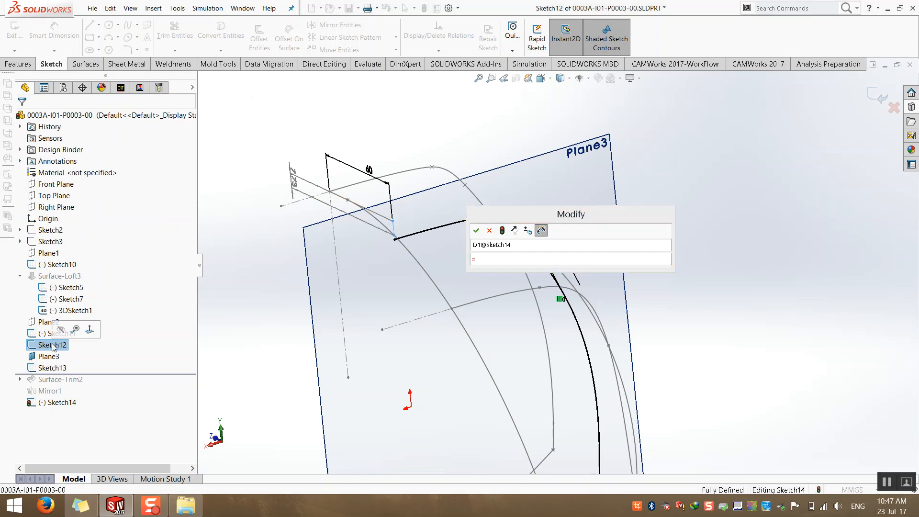
pyautogui.click(301, 186)
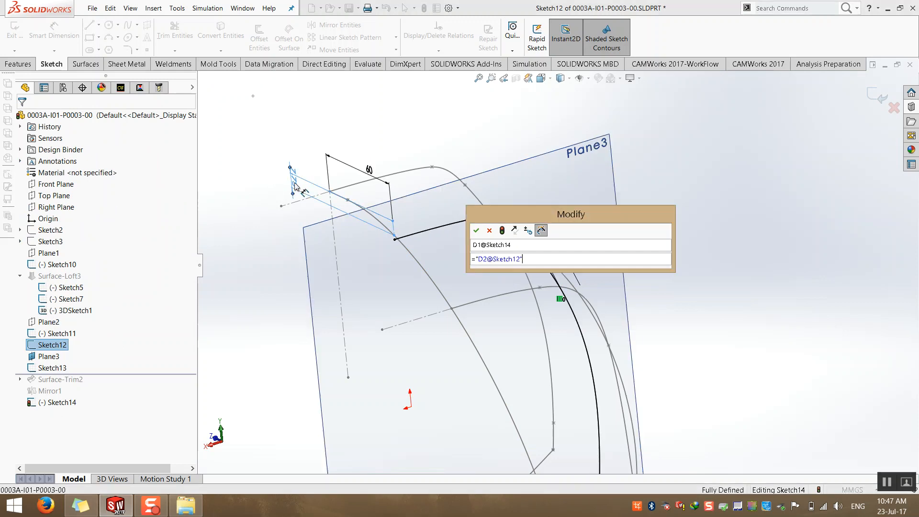
pyautogui.click(476, 231)
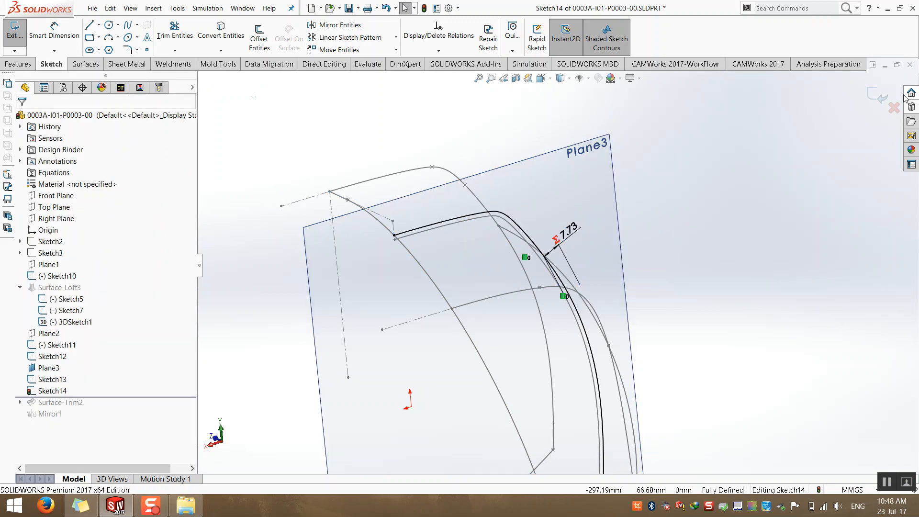
pyautogui.click(877, 97)
# Delete Sketch13, the older sketch holding the fixed 10 mm offset curve
pyautogui.scroll(-3, 479, 251)
pyautogui.moveTo(369, 257)
pyautogui.mouseDown(button='middle')
pyautogui.moveTo(416, 217)
pyautogui.moveTo(431, 217)
pyautogui.moveTo(344, 242)
pyautogui.moveTo(268, 292)
pyautogui.mouseUp(button='middle')
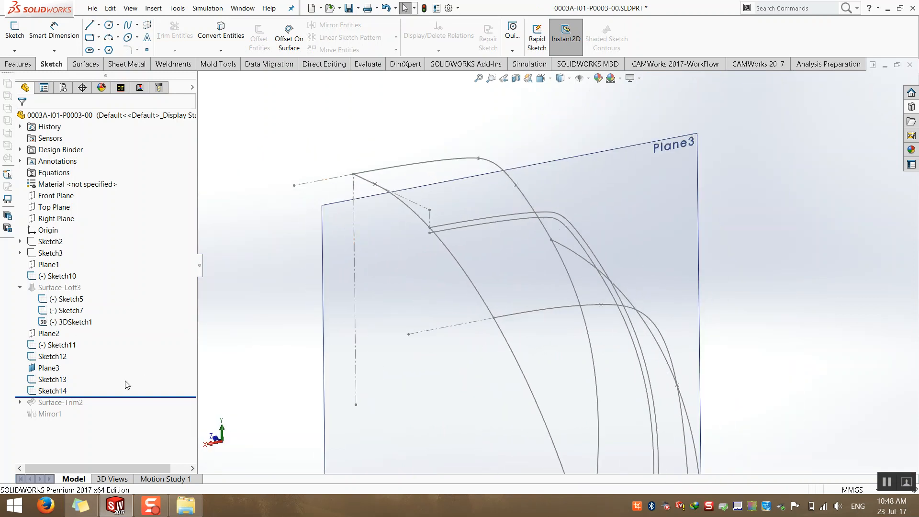
pyautogui.click(44, 379)
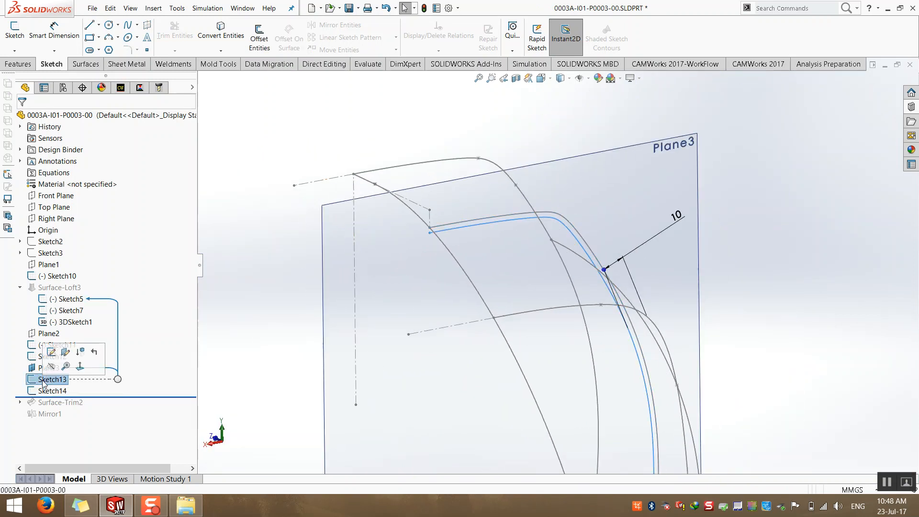
pyautogui.press('Delete')
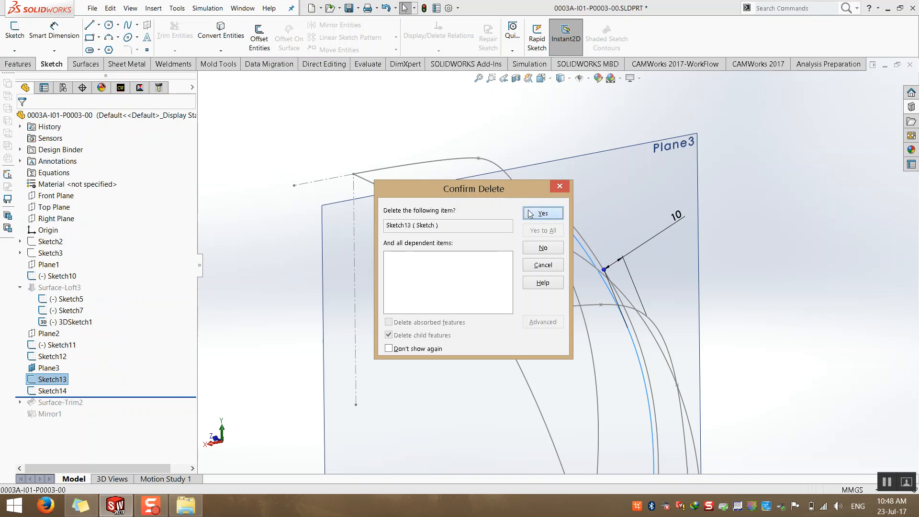
pyautogui.click(538, 212)
pyautogui.moveTo(277, 297)
pyautogui.mouseDown(button='middle')
pyautogui.moveTo(369, 273)
pyautogui.moveTo(338, 283)
pyautogui.moveTo(383, 299)
pyautogui.mouseUp(button='middle')
# Check the equation-driven offset in Sketch14 and hide Plane3
pyautogui.click(52, 379)
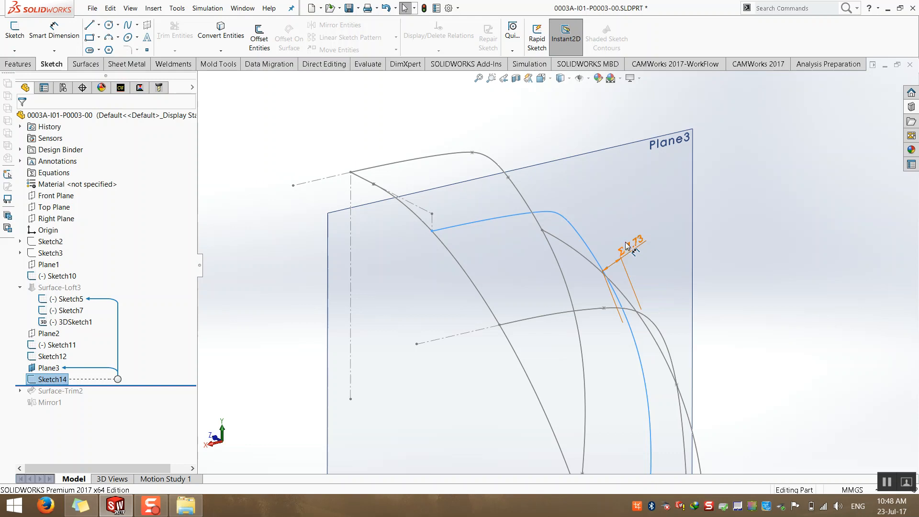
pyautogui.moveTo(633, 249)
pyautogui.mouseDown(button='middle')
pyautogui.moveTo(707, 250)
pyautogui.moveTo(716, 203)
pyautogui.mouseUp(button='middle')
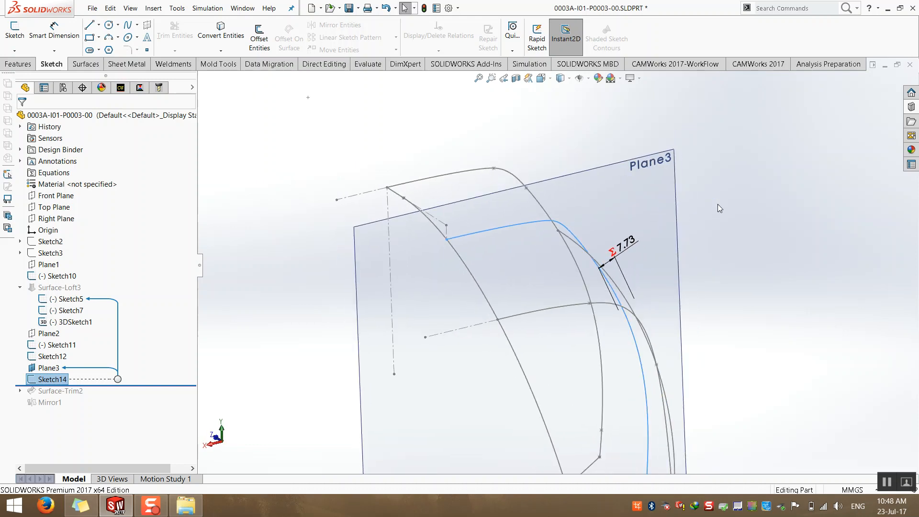
pyautogui.rightClick(667, 163)
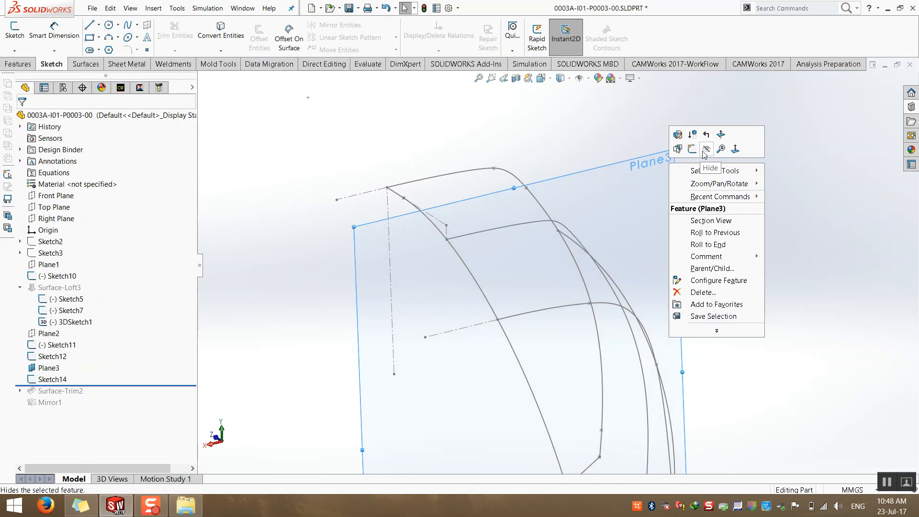
pyautogui.click(704, 154)
pyautogui.moveTo(692, 225); pyautogui.dragTo(685, 235, button='middle')
pyautogui.moveTo(367, 324); pyautogui.dragTo(309, 305, button='middle')
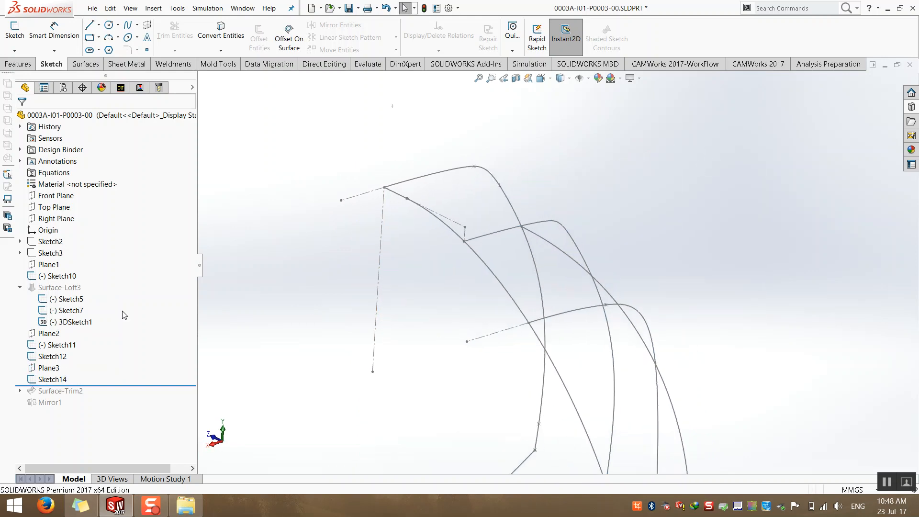
# Set Sketch12's horizontal dimension to 70 mm
pyautogui.click(52, 379)
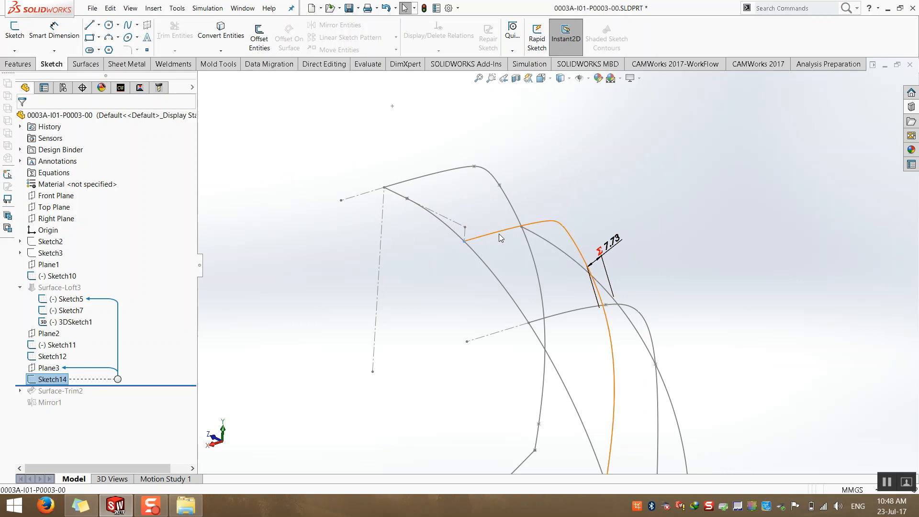
pyautogui.click(320, 248)
pyautogui.click(52, 357)
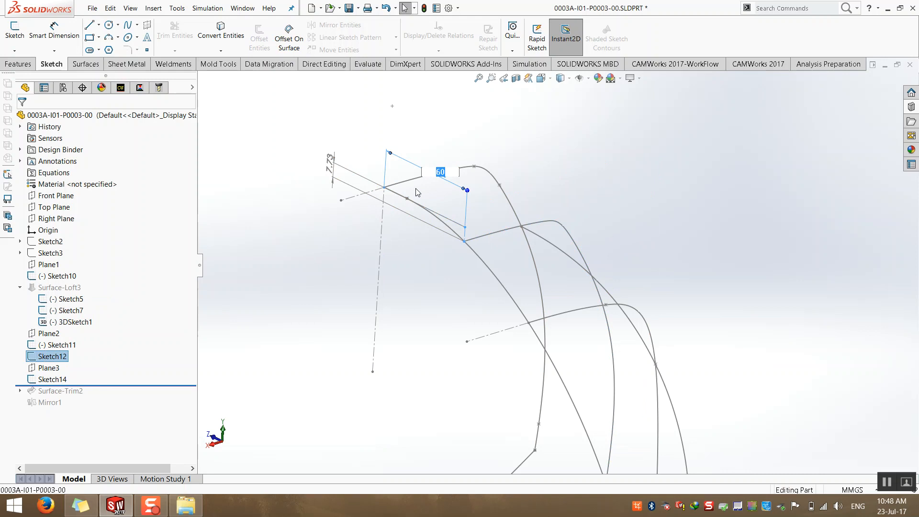
pyautogui.click(346, 243)
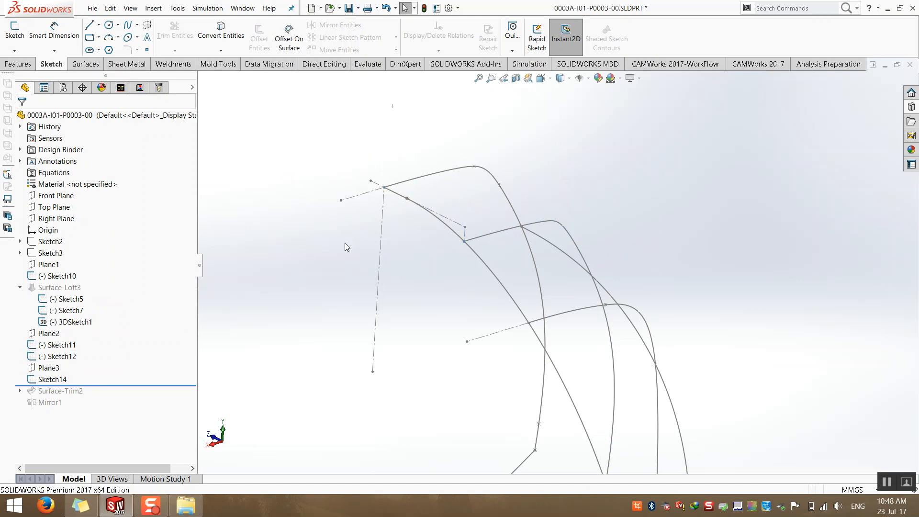
# Edit Sketch12 to make the horizontal construction line's free endpoint coincident with the outermost profile's upper end, and close the sketch
pyautogui.scroll(-3, 352, 243)
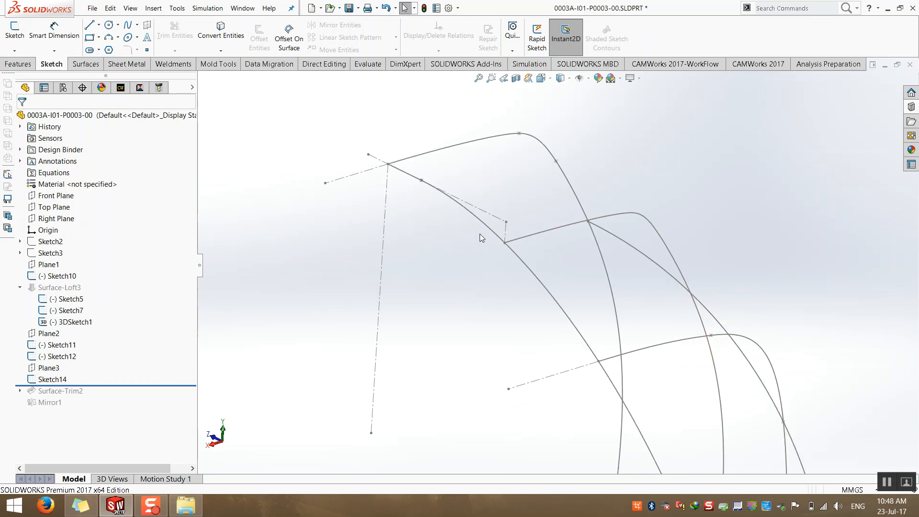
pyautogui.doubleClick(484, 212)
pyautogui.moveTo(501, 229)
pyautogui.mouseDown(button='middle')
pyautogui.moveTo(563, 193)
pyautogui.moveTo(535, 213)
pyautogui.moveTo(507, 214)
pyautogui.mouseUp(button='middle')
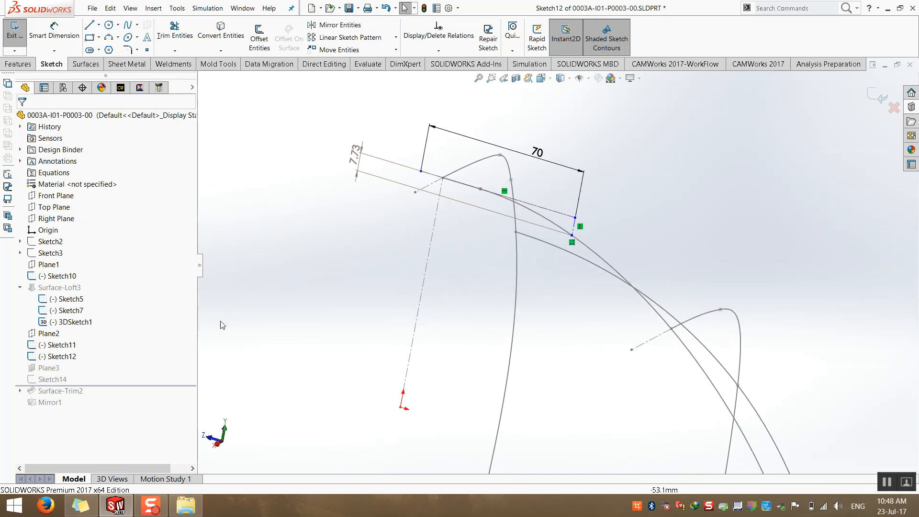
pyautogui.rightClick(60, 344)
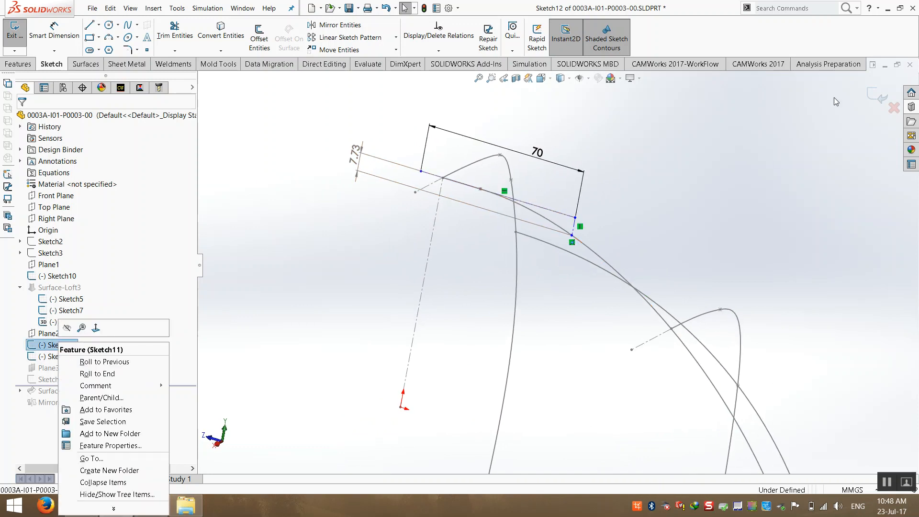
pyautogui.click(877, 96)
pyautogui.rightClick(427, 176)
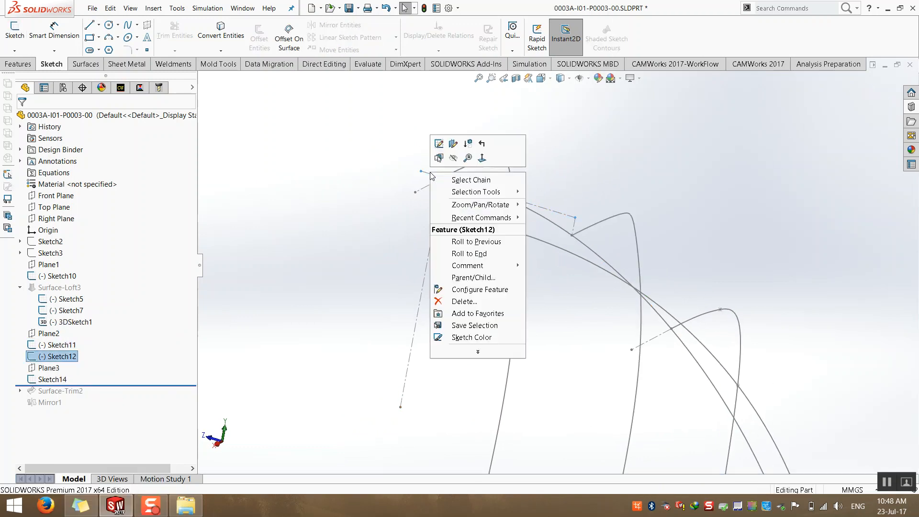
pyautogui.click(444, 146)
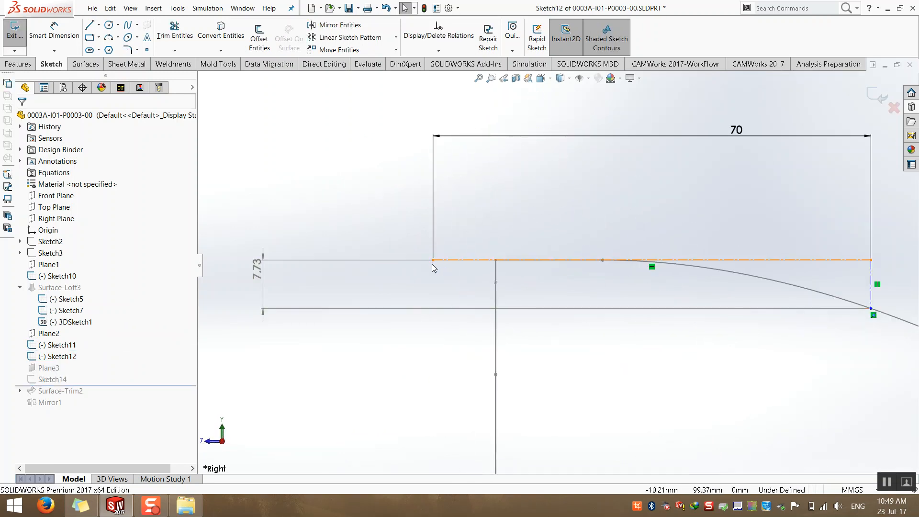
pyautogui.moveTo(433, 260); pyautogui.dragTo(496, 261)
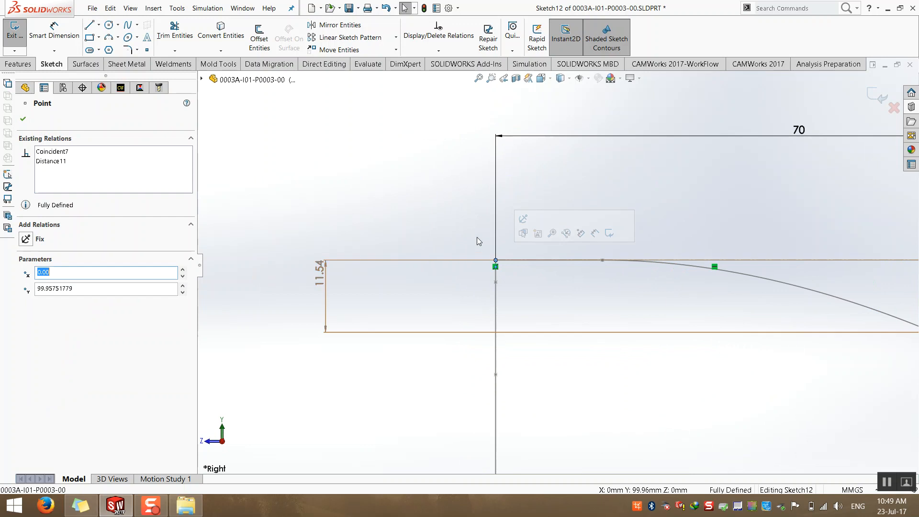
pyautogui.click(454, 216)
pyautogui.scroll(5, 600, 264)
pyautogui.click(875, 92)
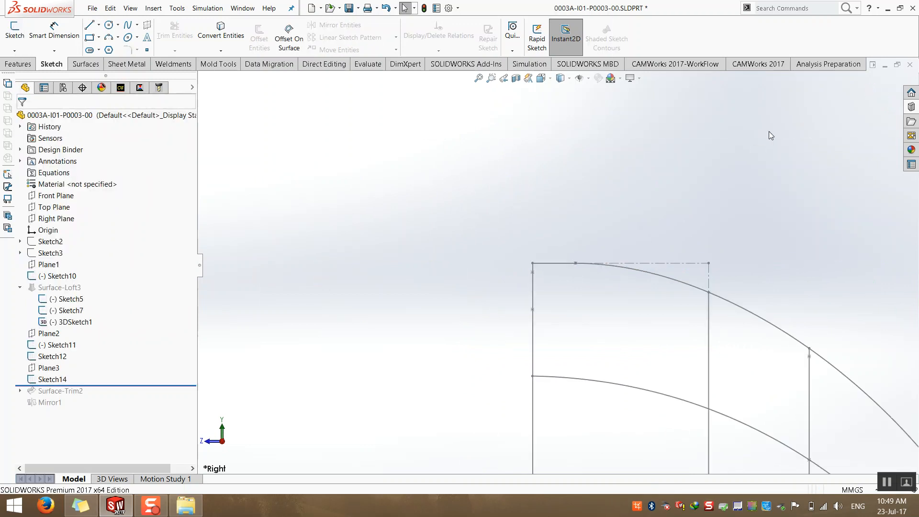
# Set Sketch12's horizontal dimension to 50 mm
pyautogui.click(52, 356)
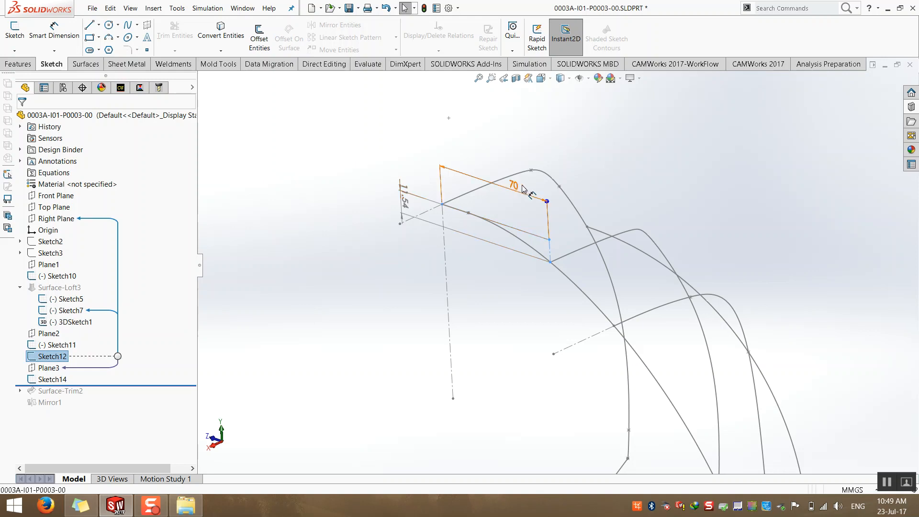
pyautogui.doubleClick(516, 187)
pyautogui.write('5')
pyautogui.press('Return')
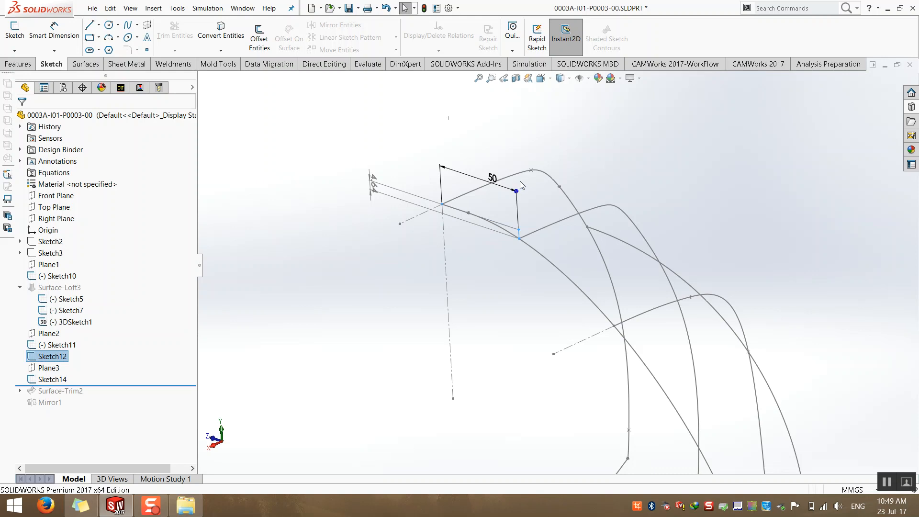
# Set Sketch12's horizontal dimension to 60 mm
pyautogui.doubleClick(492, 178)
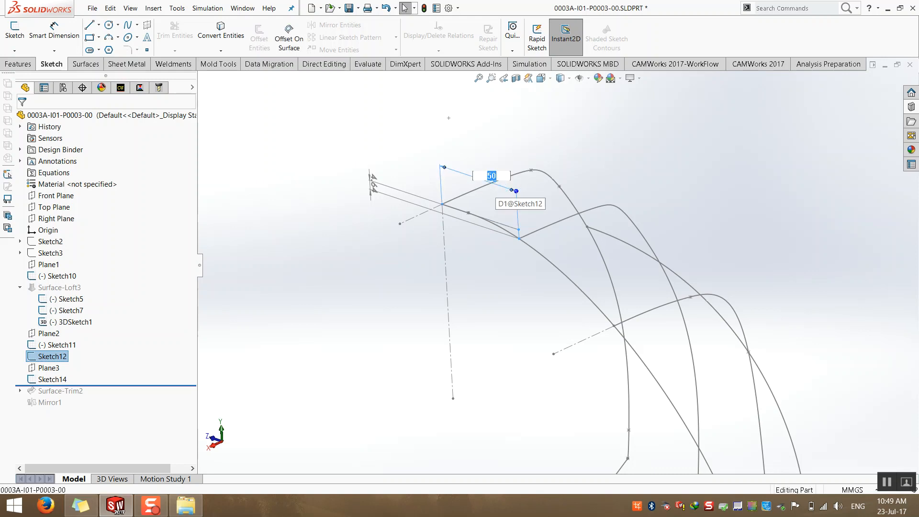
pyautogui.write('60')
pyautogui.press('Return')
pyautogui.click(407, 127)
pyautogui.moveTo(472, 289)
pyautogui.mouseDown(button='middle')
pyautogui.moveTo(369, 250)
pyautogui.moveTo(438, 299)
pyautogui.moveTo(596, 320)
pyautogui.mouseUp(button='middle')
pyautogui.scroll(-5, 601, 254)
pyautogui.moveTo(583, 247)
pyautogui.mouseDown(button='middle')
pyautogui.moveTo(597, 238)
pyautogui.moveTo(639, 299)
pyautogui.moveTo(617, 308)
pyautogui.moveTo(698, 274)
pyautogui.mouseUp(button='middle')
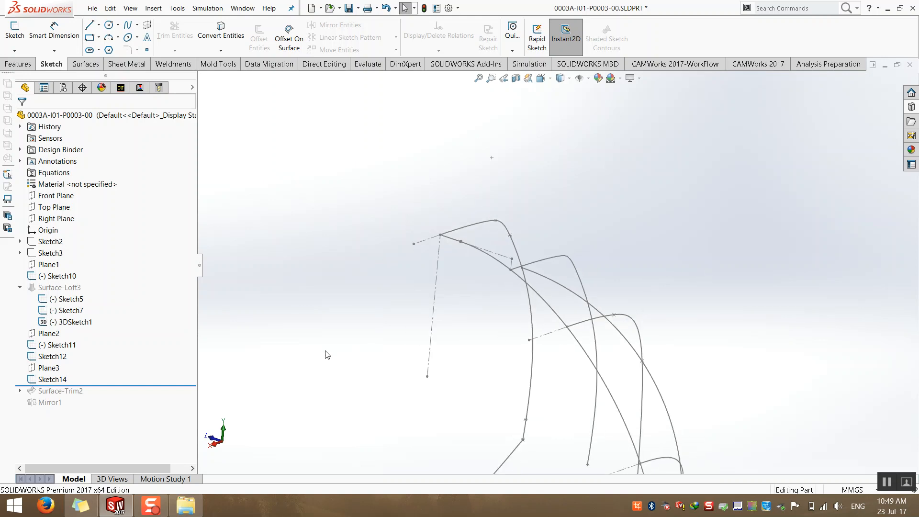
# Edit Sketch14 and pull the offset curve's upper endpoint a short distance away from the vertical symmetry line
pyautogui.rightClick(38, 380)
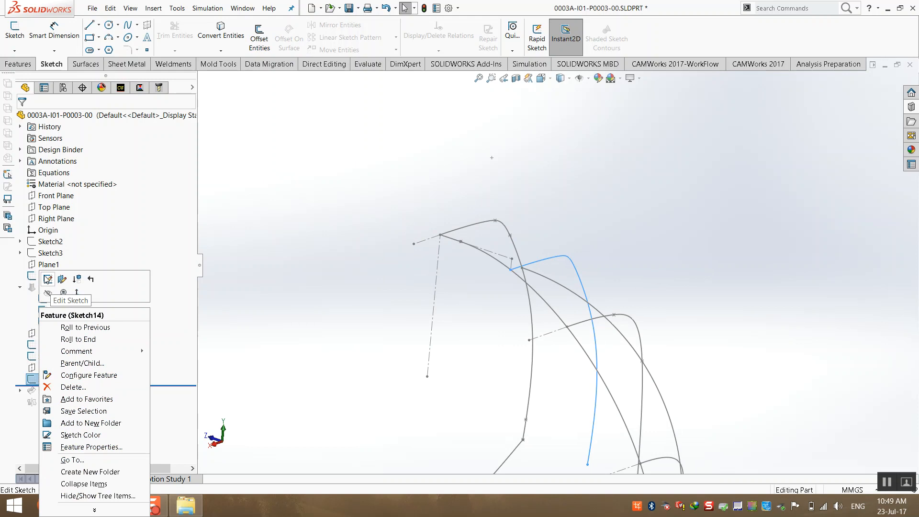
pyautogui.click(47, 278)
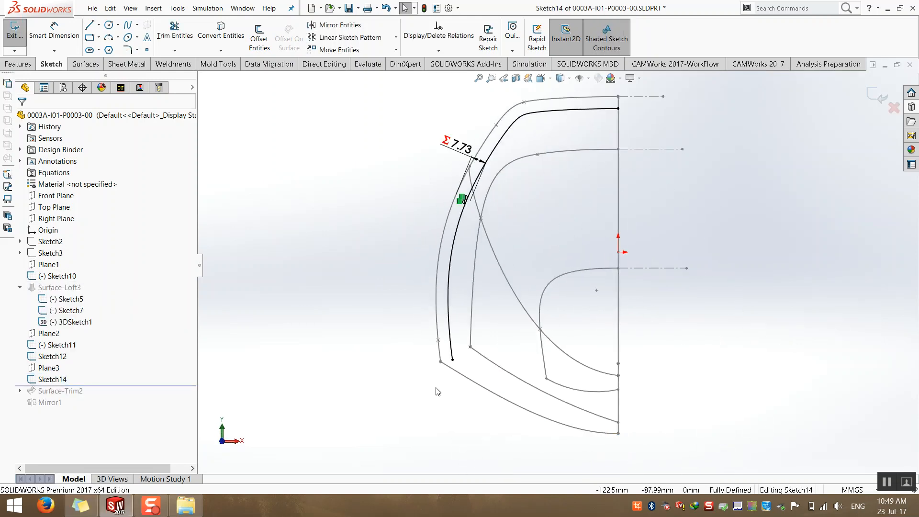
pyautogui.scroll(-2, 435, 386)
pyautogui.scroll(2, 642, 164)
pyautogui.scroll(-3, 642, 120)
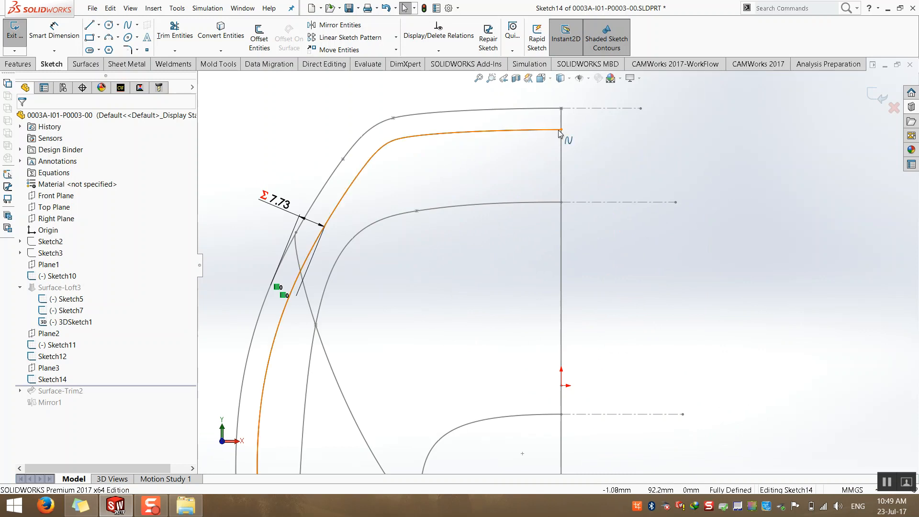
pyautogui.click(561, 131)
pyautogui.moveTo(560, 129)
pyautogui.mouseDown()
pyautogui.moveTo(539, 129)
pyautogui.moveTo(560, 129)
pyautogui.moveTo(549, 129)
pyautogui.mouseUp()
# Add a Pierce relation between the offset curve's upper endpoint and the Sketch7 guide spline, and finish the sketch
pyautogui.moveTo(549, 168)
pyautogui.mouseDown(button='middle')
pyautogui.moveTo(426, 203)
pyautogui.moveTo(284, 118)
pyautogui.mouseUp(button='middle')
pyautogui.scroll(-2, 249, 196)
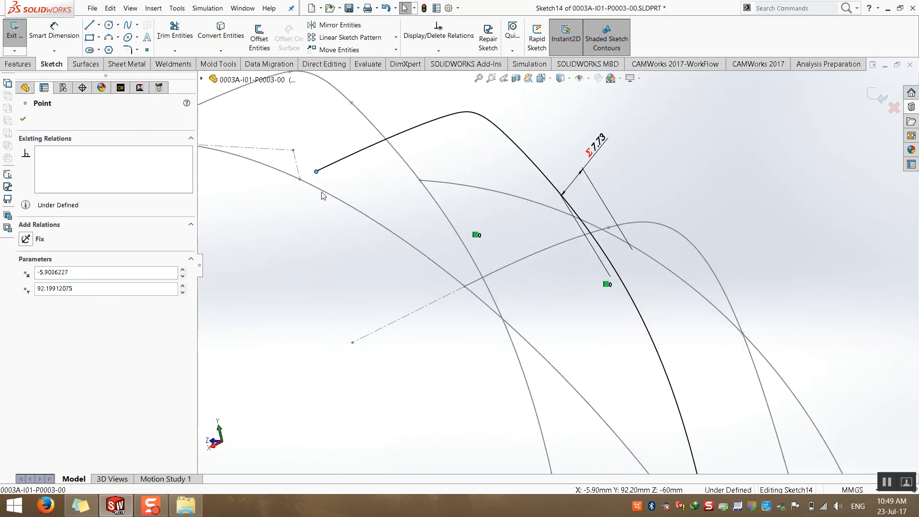
pyautogui.keyDown('ctrl'); pyautogui.click(323, 192); pyautogui.keyUp('ctrl')
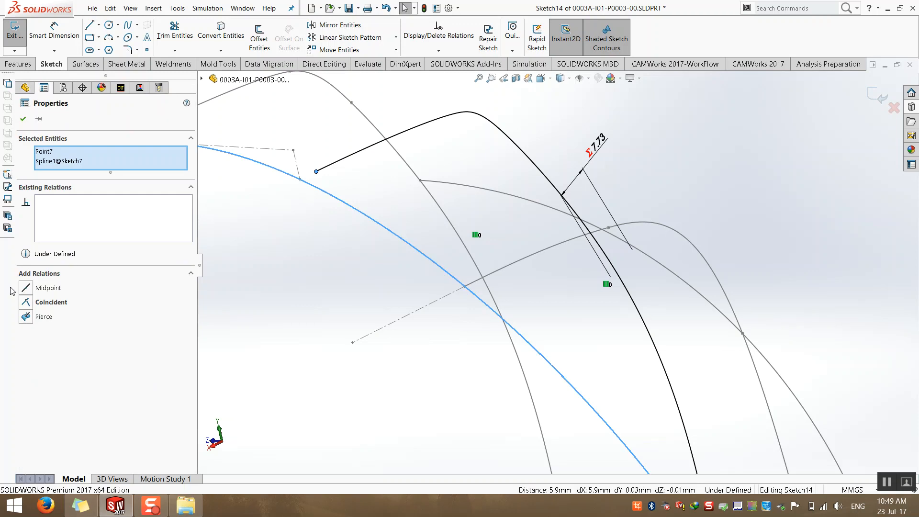
pyautogui.click(27, 316)
pyautogui.click(289, 264)
pyautogui.scroll(3, 289, 264)
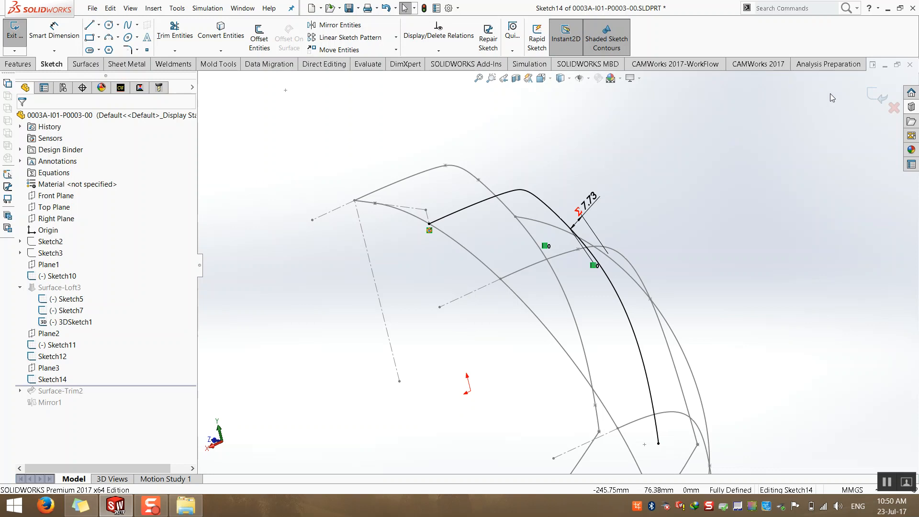
pyautogui.click(878, 95)
# Edit Sketch14 again and draw a three-point arc from the offset curve's lower endpoint down toward the vertical symmetry line
pyautogui.moveTo(639, 248)
pyautogui.mouseDown(button='middle')
pyautogui.moveTo(523, 408)
pyautogui.moveTo(533, 412)
pyautogui.mouseUp(button='middle')
pyautogui.press('f')
pyautogui.hotkey('ctrl', '1')
pyautogui.scroll(-5, 478, 407)
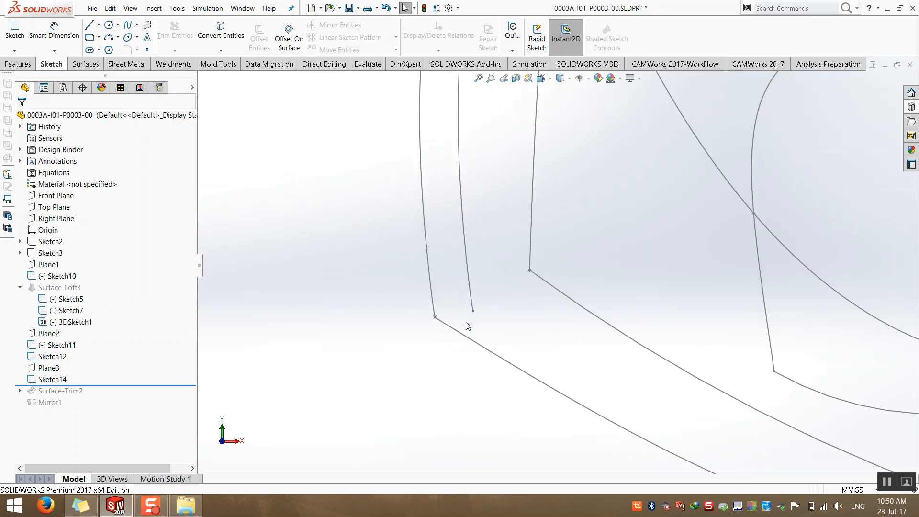
pyautogui.rightClick(35, 380)
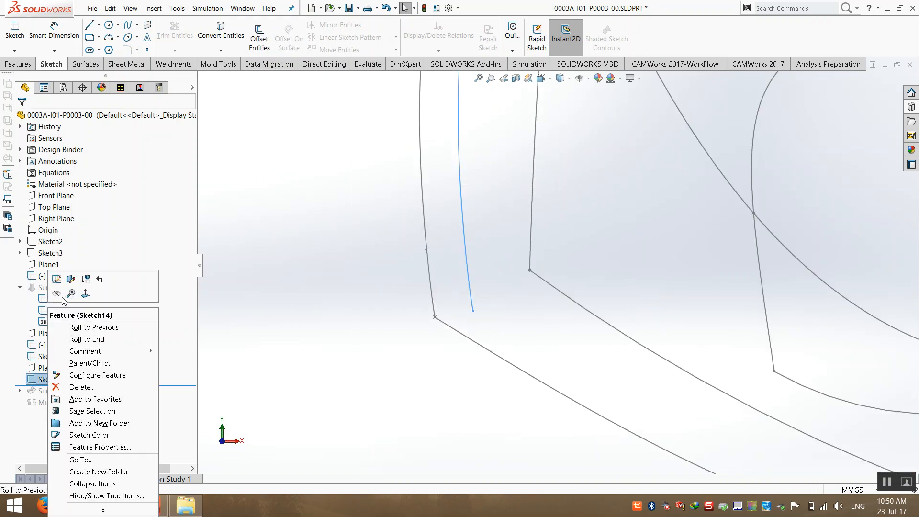
pyautogui.click(59, 277)
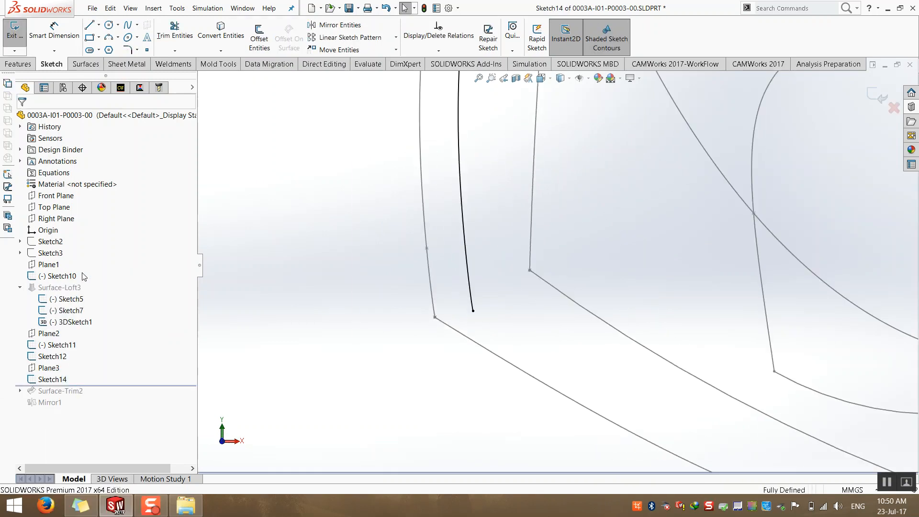
pyautogui.click(110, 37)
pyautogui.click(473, 311)
pyautogui.scroll(4, 564, 335)
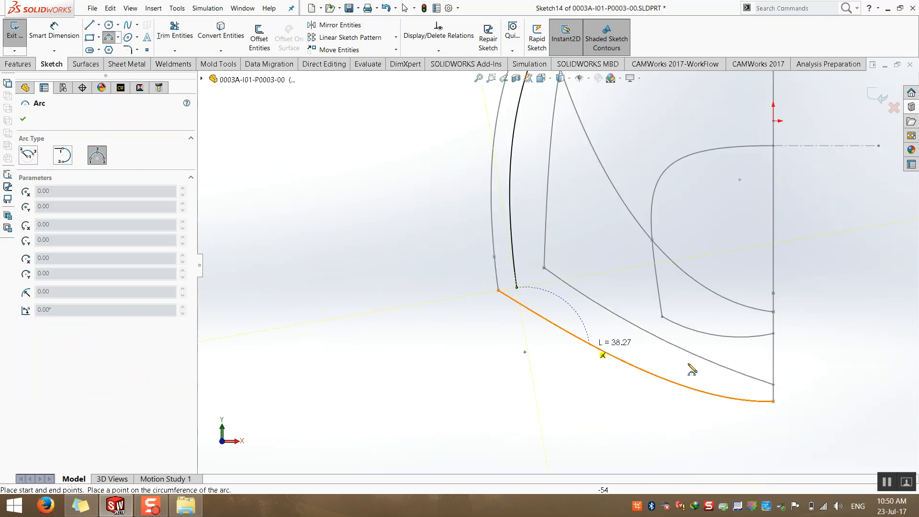
pyautogui.scroll(-3, 775, 400)
pyautogui.click(714, 412)
pyautogui.click(553, 338)
pyautogui.press('Escape')
# Examine how the new lower arc and its free end lie relative to the neighbouring profiles and guide curves
pyautogui.moveTo(558, 344)
pyautogui.mouseDown(button='middle')
pyautogui.moveTo(514, 354)
pyautogui.moveTo(598, 347)
pyautogui.mouseUp(button='middle')
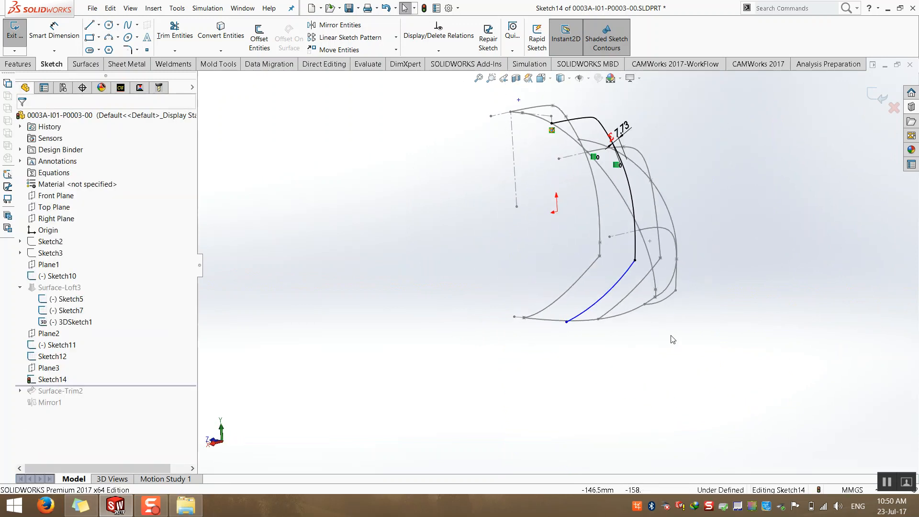
pyautogui.moveTo(527, 317)
pyautogui.mouseDown(button='middle')
pyautogui.moveTo(483, 309)
pyautogui.moveTo(515, 311)
pyautogui.mouseUp(button='middle')
pyautogui.moveTo(597, 154); pyautogui.dragTo(622, 150, button='middle')
pyautogui.scroll(-3, 586, 136)
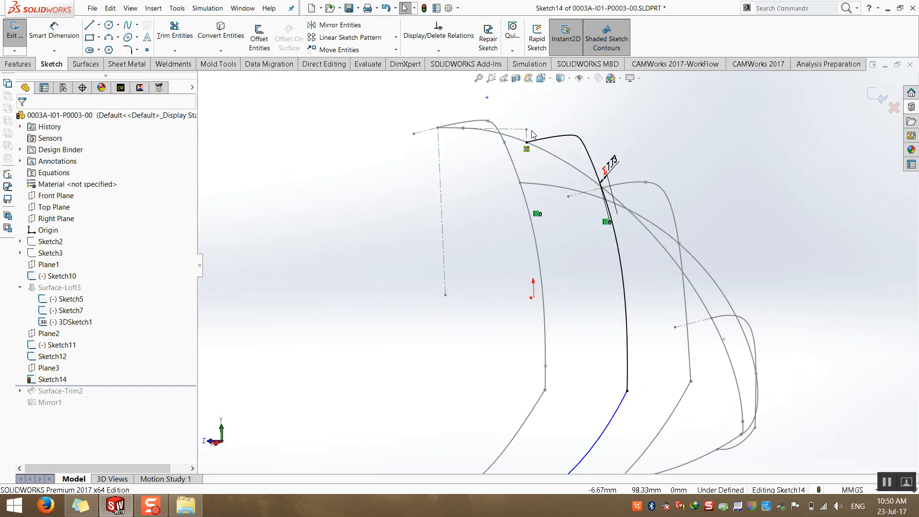
pyautogui.moveTo(556, 349)
pyautogui.mouseDown(button='middle')
pyautogui.moveTo(558, 318)
pyautogui.moveTo(536, 325)
pyautogui.mouseUp(button='middle')
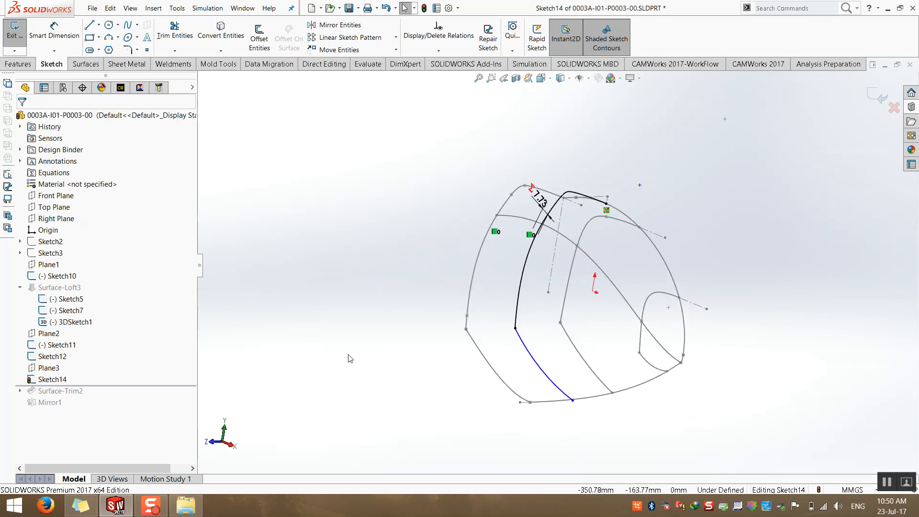
pyautogui.hotkey('ctrl', '8')
pyautogui.scroll(-3, 631, 426)
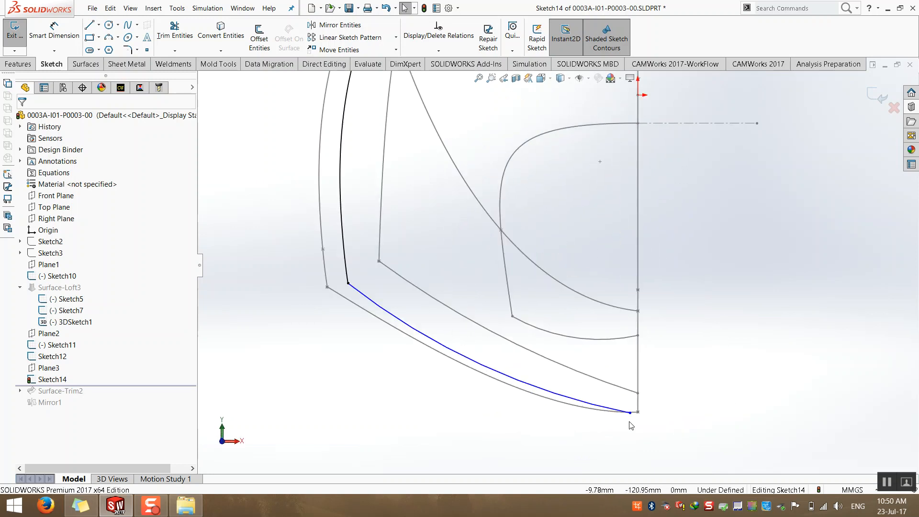
# Add a Pierce relation between the lower arc's free endpoint and the Sketch7 guide spline, and finish Sketch14
pyautogui.click(630, 415)
pyautogui.moveTo(630, 417); pyautogui.dragTo(645, 421, button='middle')
pyautogui.keyDown('ctrl'); pyautogui.click(646, 423); pyautogui.keyUp('ctrl')
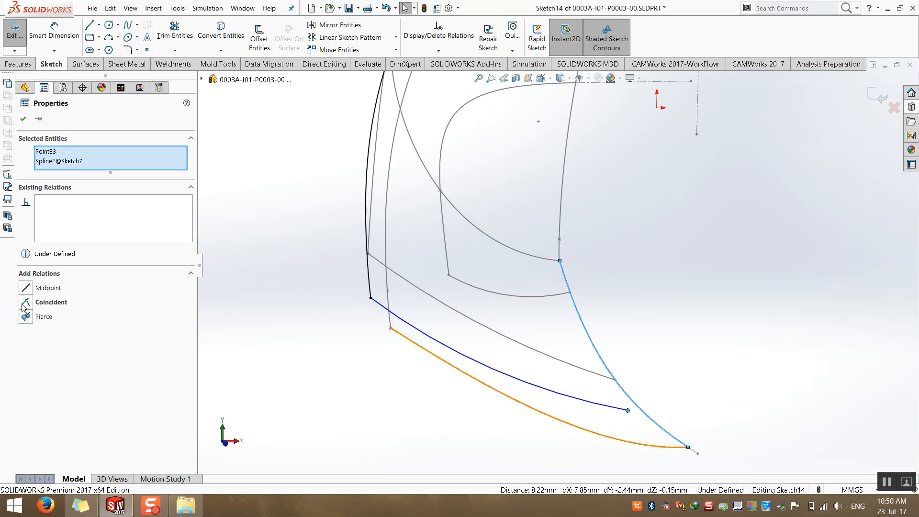
pyautogui.click(27, 316)
pyautogui.click(408, 404)
pyautogui.hotkey('ctrl', '8')
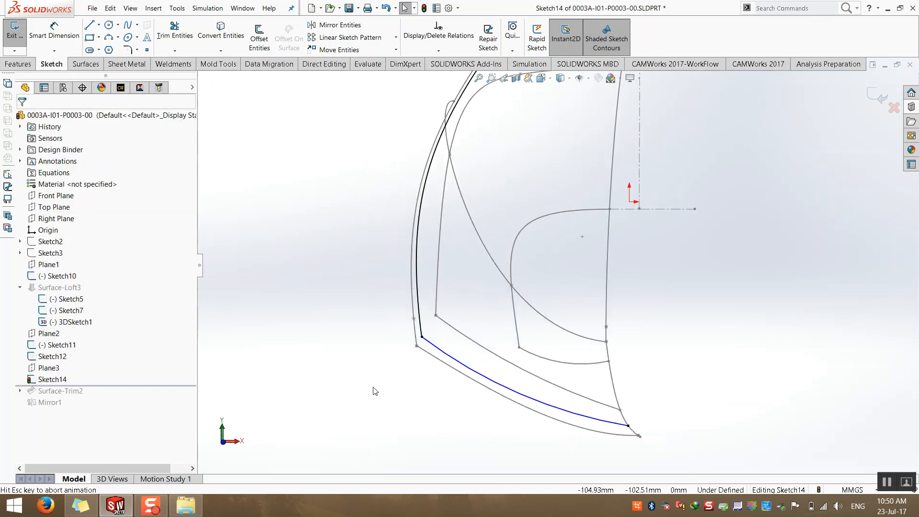
pyautogui.scroll(-5, 406, 380)
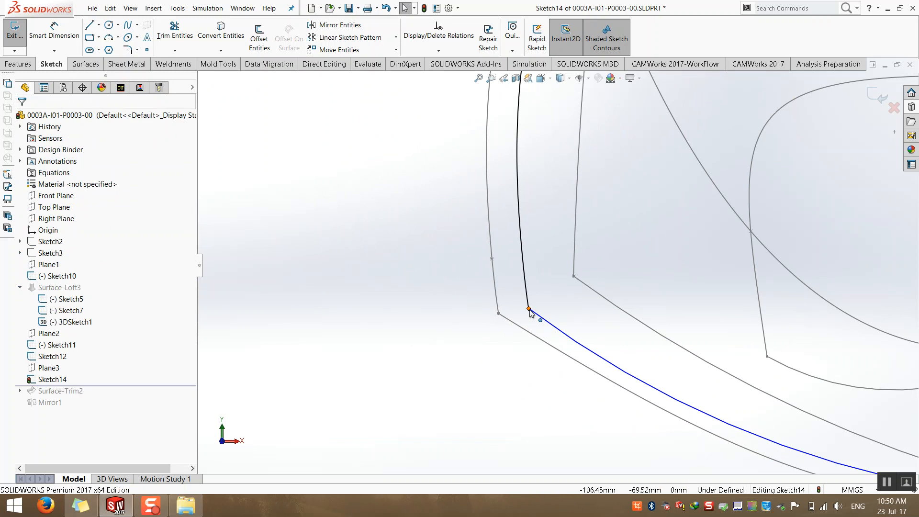
pyautogui.scroll(3, 576, 375)
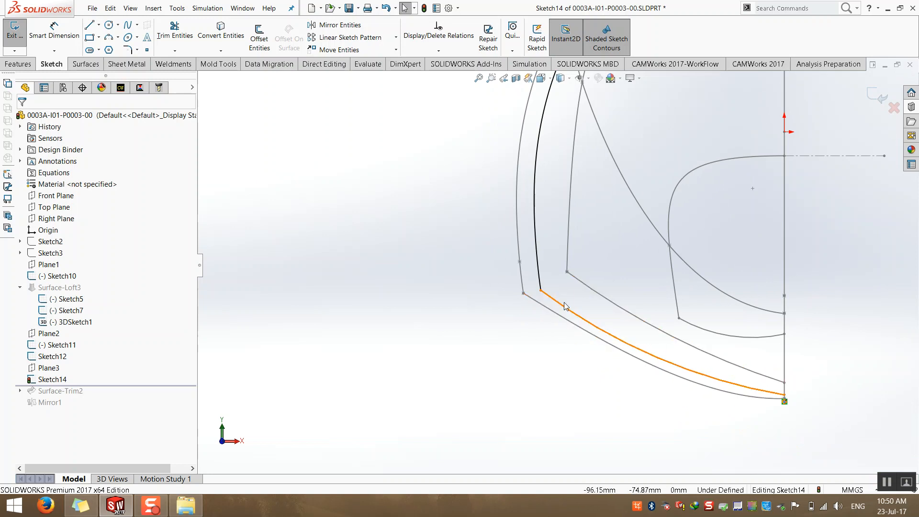
pyautogui.click(877, 96)
# Examine from several angles how the profiles meet the Sketch7 guide curves around the body
pyautogui.moveTo(377, 216)
pyautogui.mouseDown(button='middle')
pyautogui.moveTo(400, 285)
pyautogui.moveTo(226, 283)
pyautogui.moveTo(302, 300)
pyautogui.moveTo(265, 318)
pyautogui.mouseUp(button='middle')
pyautogui.scroll(-2, 694, 177)
pyautogui.scroll(2, 694, 177)
pyautogui.moveTo(695, 177)
pyautogui.mouseDown(button='middle')
pyautogui.moveTo(689, 221)
pyautogui.moveTo(577, 206)
pyautogui.moveTo(564, 279)
pyautogui.moveTo(564, 241)
pyautogui.mouseUp(button='middle')
pyautogui.scroll(-2, 678, 220)
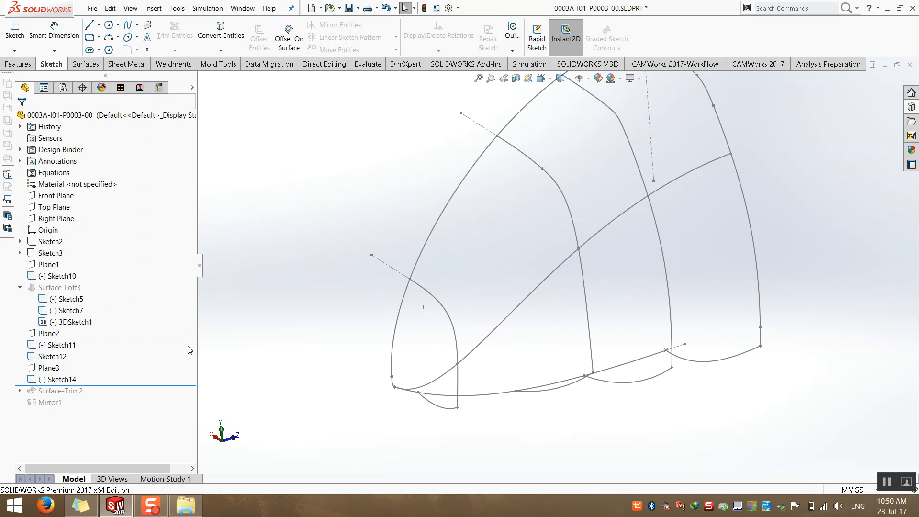
pyautogui.moveTo(305, 288); pyautogui.dragTo(327, 290, button='middle')
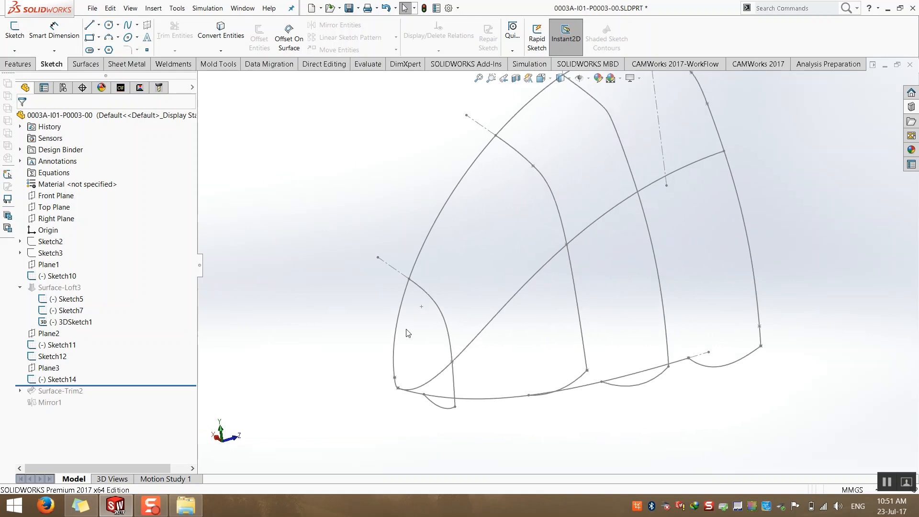
pyautogui.click(398, 324)
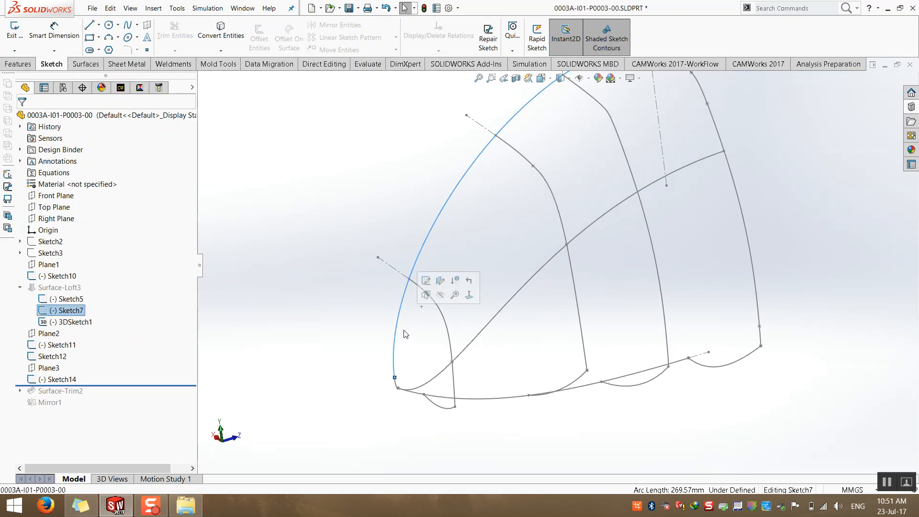
pyautogui.click(327, 331)
pyautogui.moveTo(384, 380)
pyautogui.mouseDown(button='middle')
pyautogui.moveTo(381, 351)
pyautogui.moveTo(383, 376)
pyautogui.mouseUp(button='middle')
pyautogui.scroll(2, 383, 376)
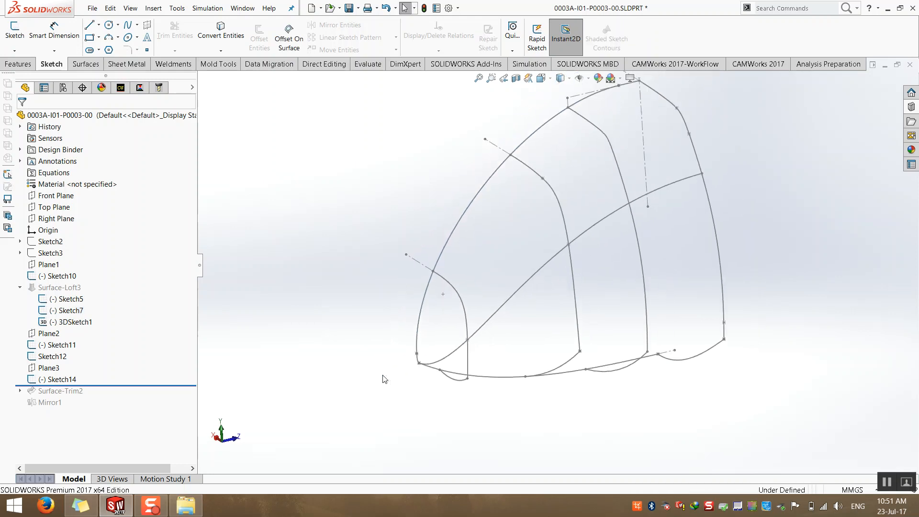
pyautogui.scroll(-1, 515, 287)
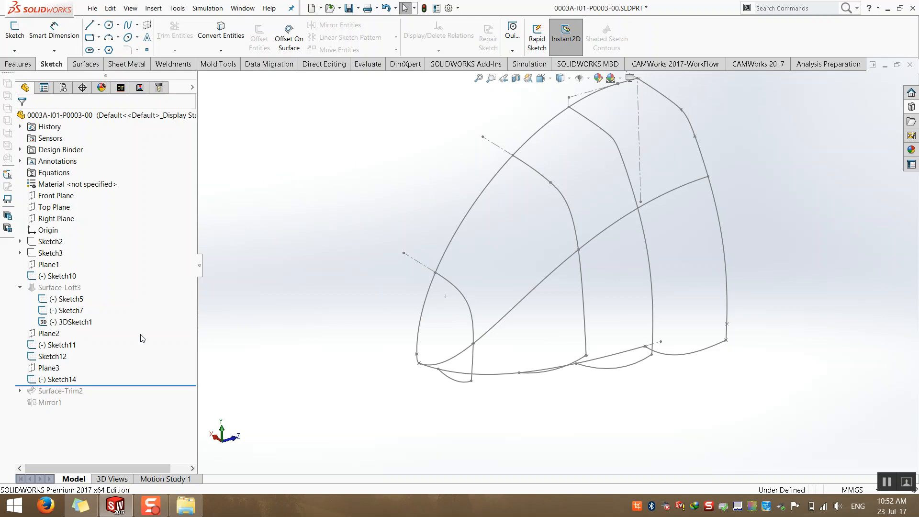
# Open Sketch7 under Surface-Loft3 to inspect its guide splines and close it unchanged
pyautogui.click(20, 287)
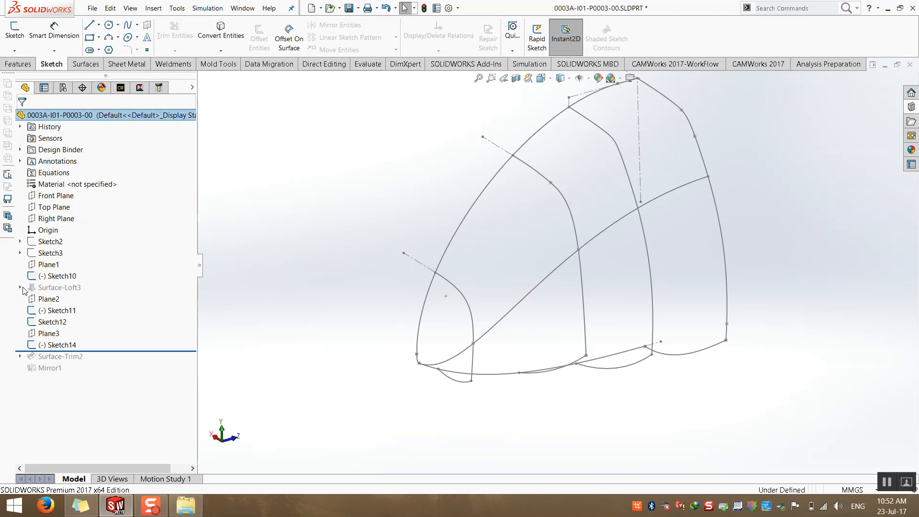
pyautogui.click(23, 288)
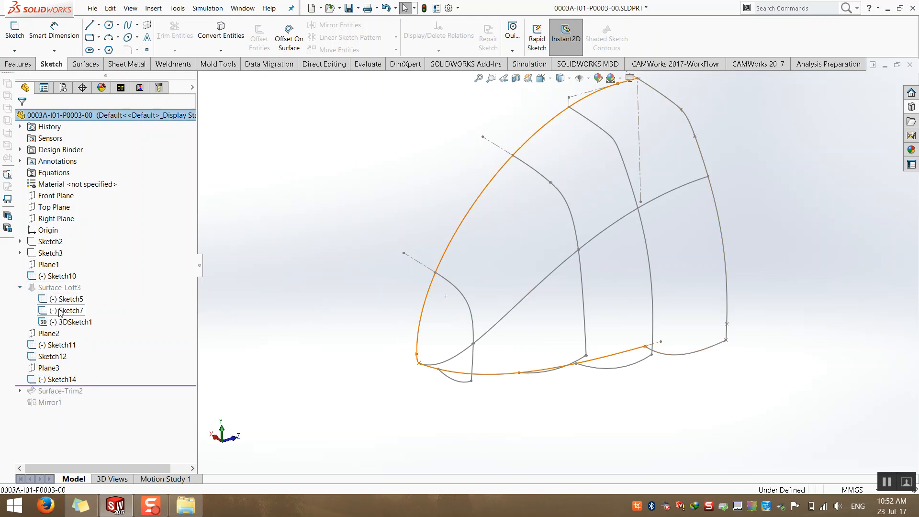
pyautogui.rightClick(60, 312)
pyautogui.click(70, 280)
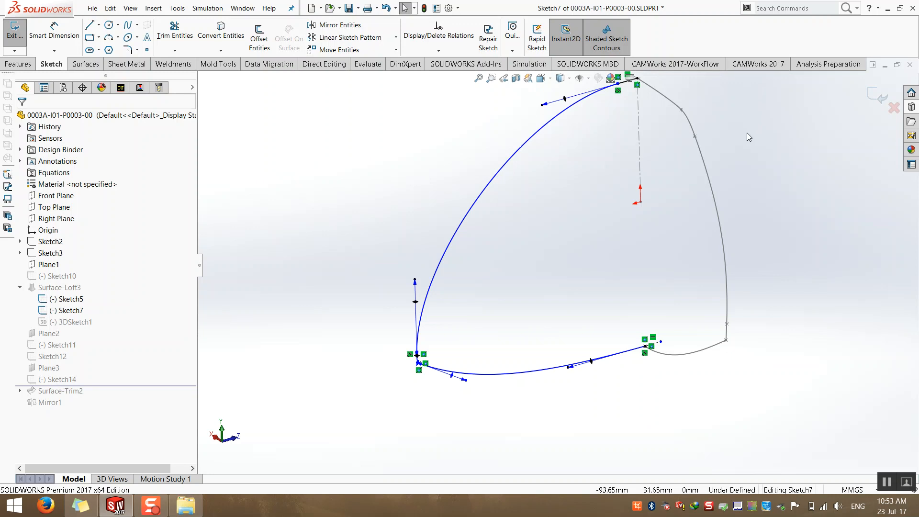
pyautogui.click(878, 96)
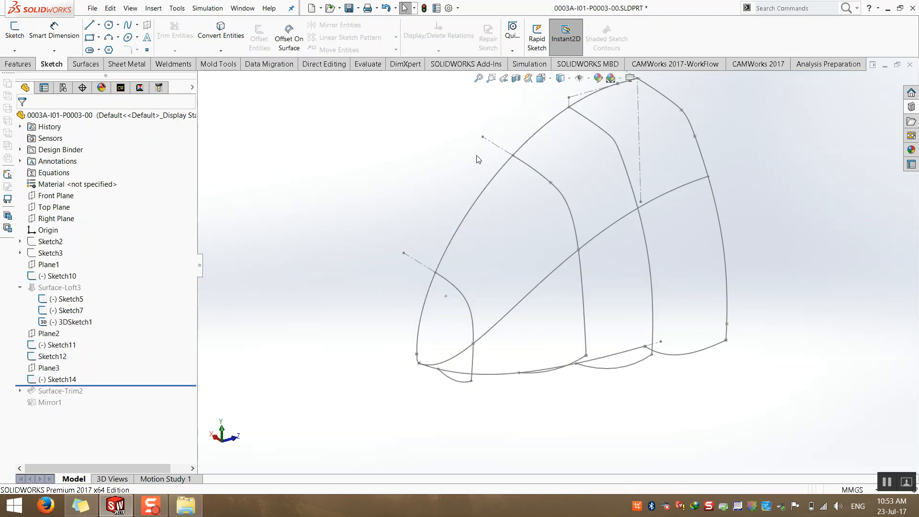
# Move Surface-Loft3 below Sketch14 in the feature order, and reopen Sketch7 to check which sketches are available in it
pyautogui.moveTo(57, 288); pyautogui.dragTo(63, 344)
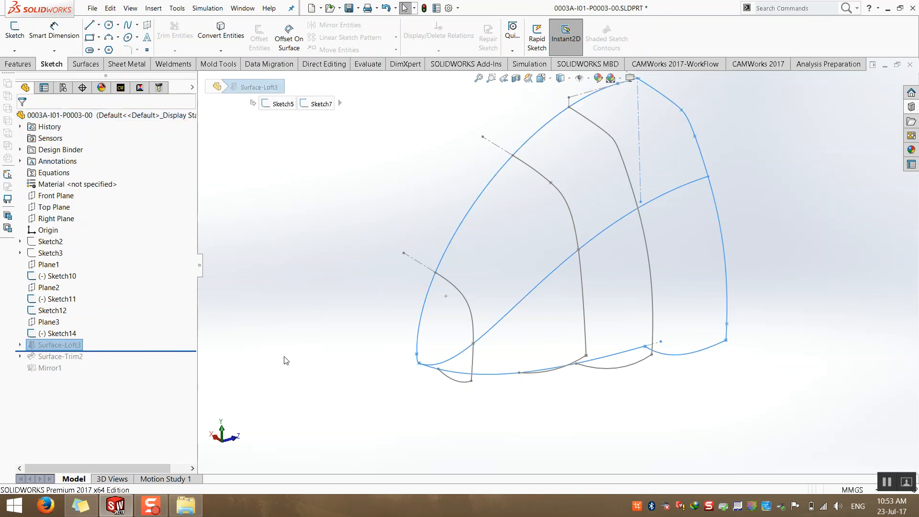
pyautogui.click(20, 345)
pyautogui.rightClick(57, 367)
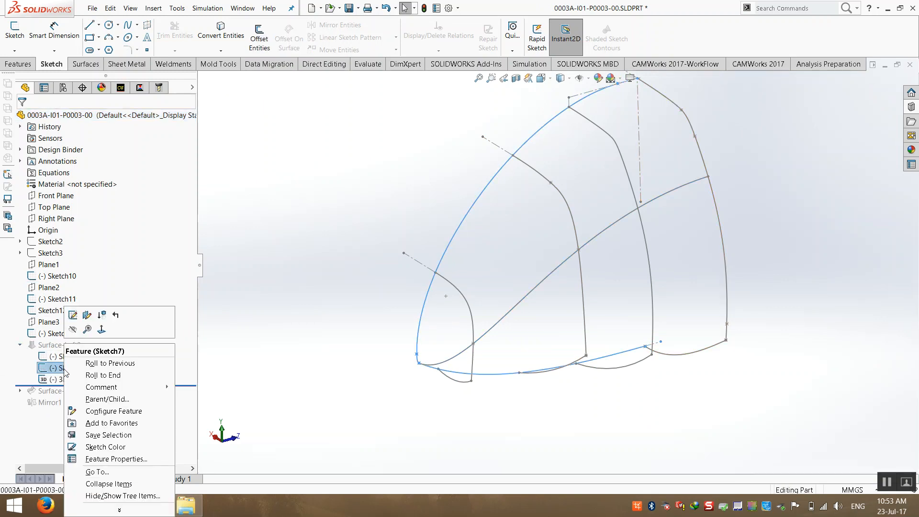
pyautogui.click(73, 314)
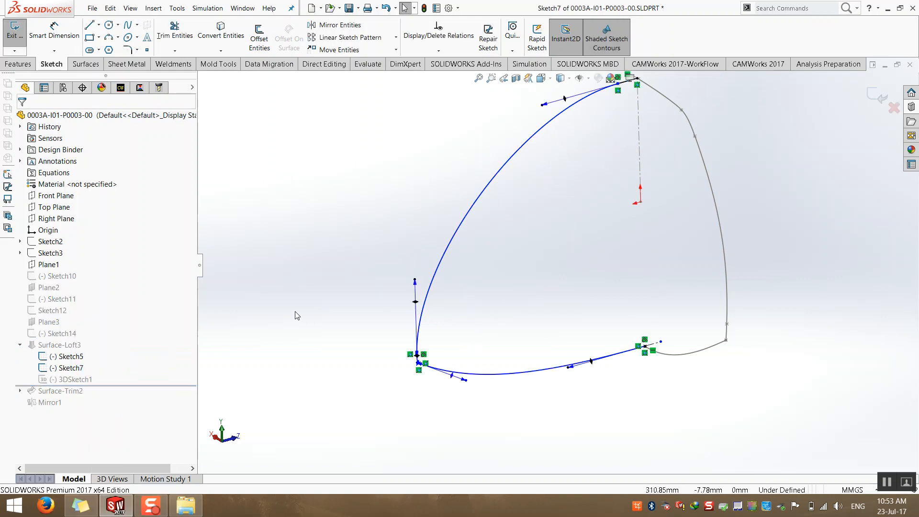
pyautogui.click(878, 95)
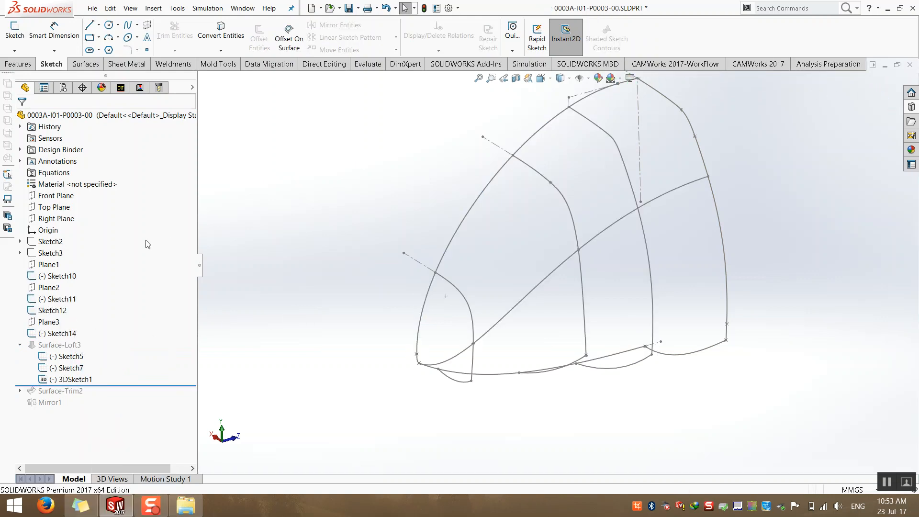
pyautogui.moveTo(365, 307)
pyautogui.mouseDown(button='middle')
pyautogui.moveTo(392, 297)
pyautogui.moveTo(377, 271)
pyautogui.moveTo(405, 259)
pyautogui.mouseUp(button='middle')
pyautogui.click(19, 345)
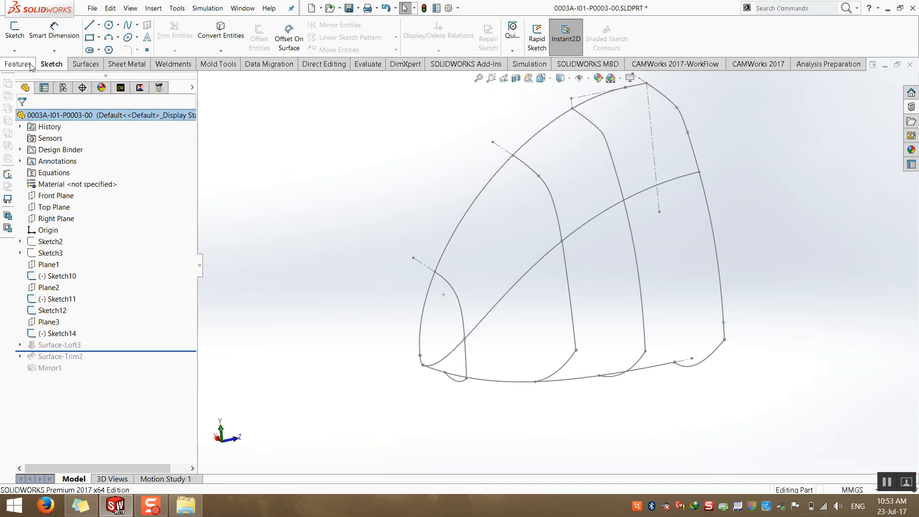
# Start a sketch on the Right Plane and convert Sketch7's upper guide spline and its short segment at the top end
pyautogui.click(57, 220)
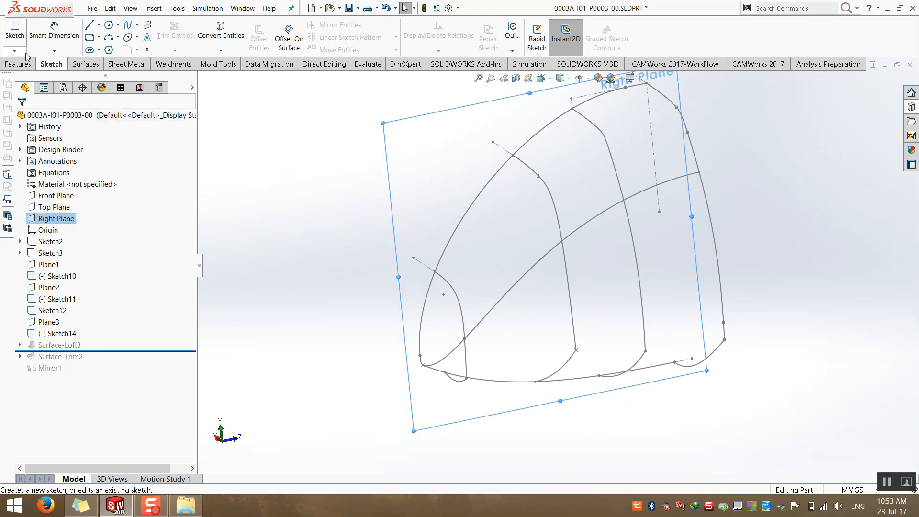
pyautogui.click(19, 33)
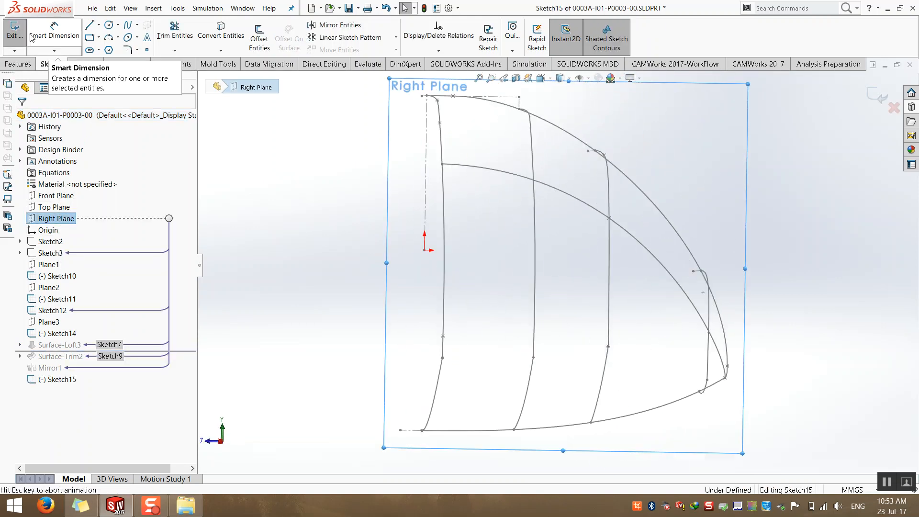
pyautogui.scroll(3, 357, 239)
pyautogui.moveTo(361, 250)
pyautogui.mouseDown(button='middle')
pyautogui.moveTo(295, 252)
pyautogui.moveTo(286, 266)
pyautogui.mouseUp(button='middle')
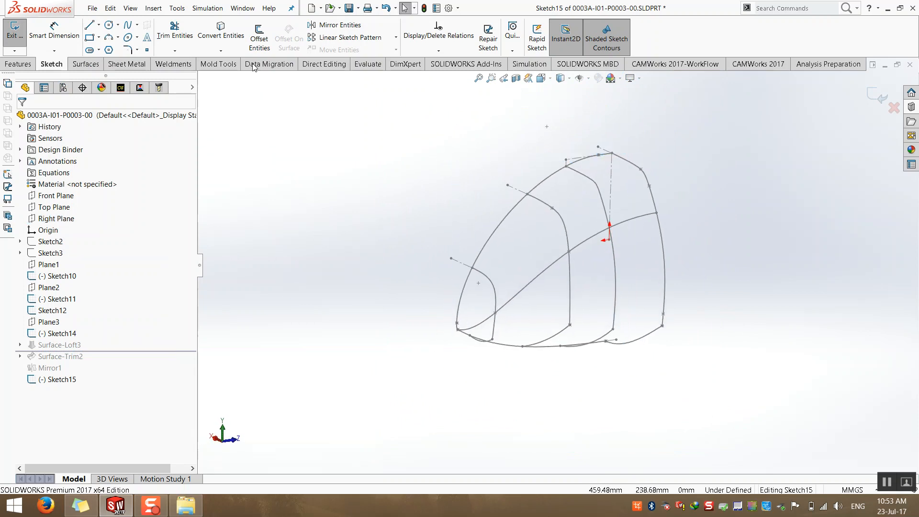
pyautogui.click(225, 38)
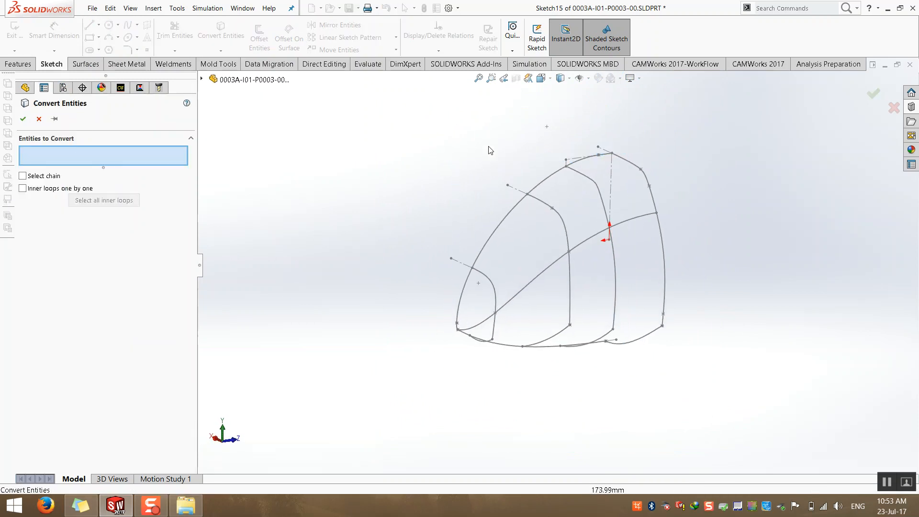
pyautogui.click(548, 181)
pyautogui.scroll(-3, 574, 180)
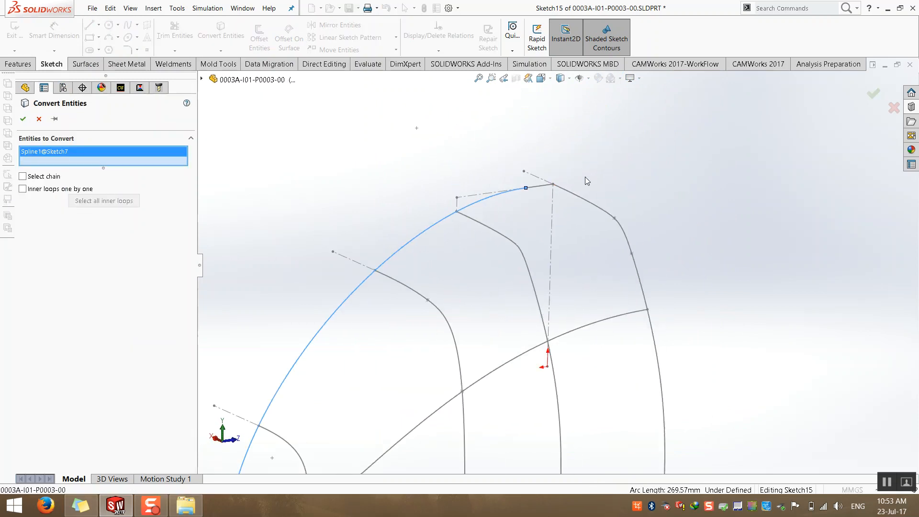
pyautogui.click(539, 186)
pyautogui.rightClick(538, 186)
pyautogui.scroll(3, 625, 200)
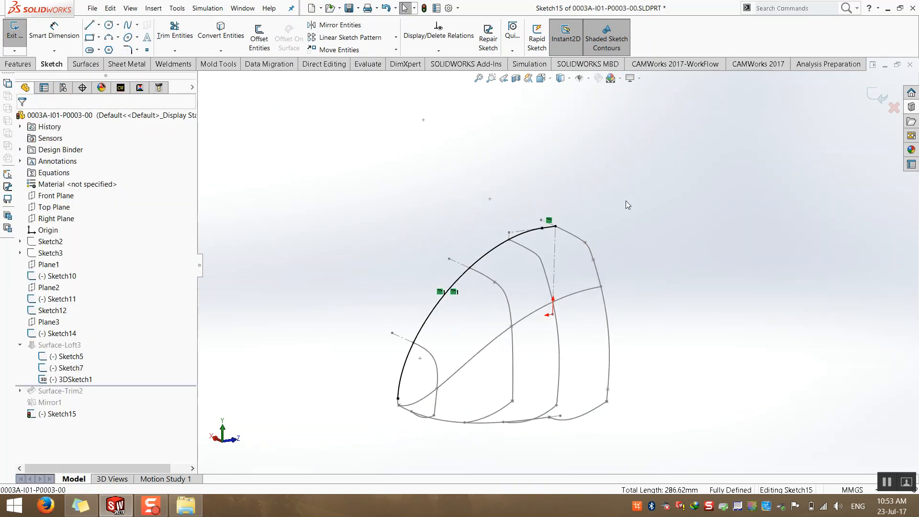
# Shorten the converted upper spline by moving its lower end onto the upper endpoint of the smallest profile
pyautogui.scroll(-1, 393, 383)
pyautogui.moveTo(408, 414); pyautogui.dragTo(436, 317)
pyautogui.click(354, 333)
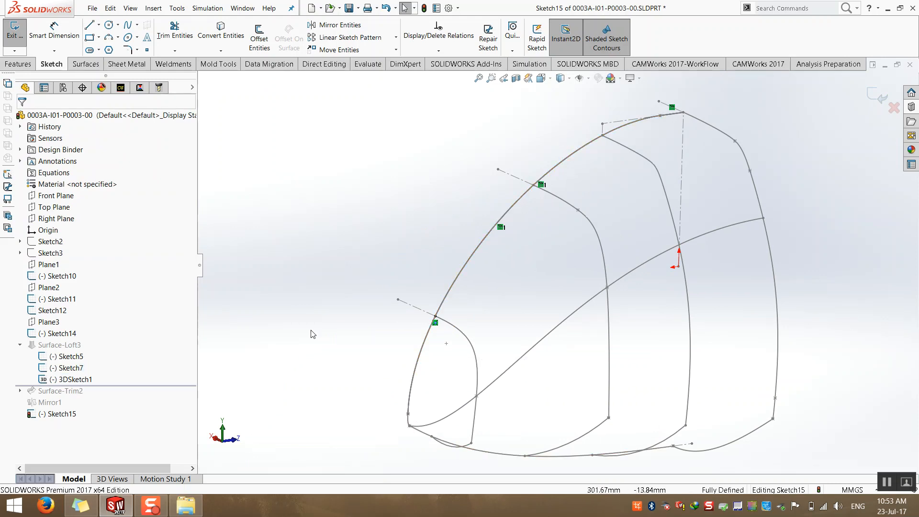
# Hide Sketch7 to check the shortened spline's lower end against the smallest profile, and finish the new sketch
pyautogui.rightClick(54, 367)
pyautogui.click(60, 353)
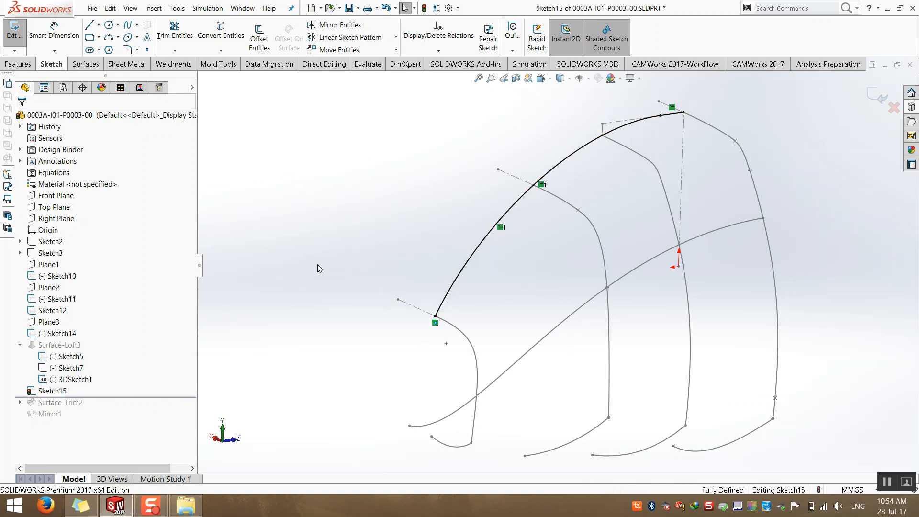
pyautogui.scroll(2, 468, 323)
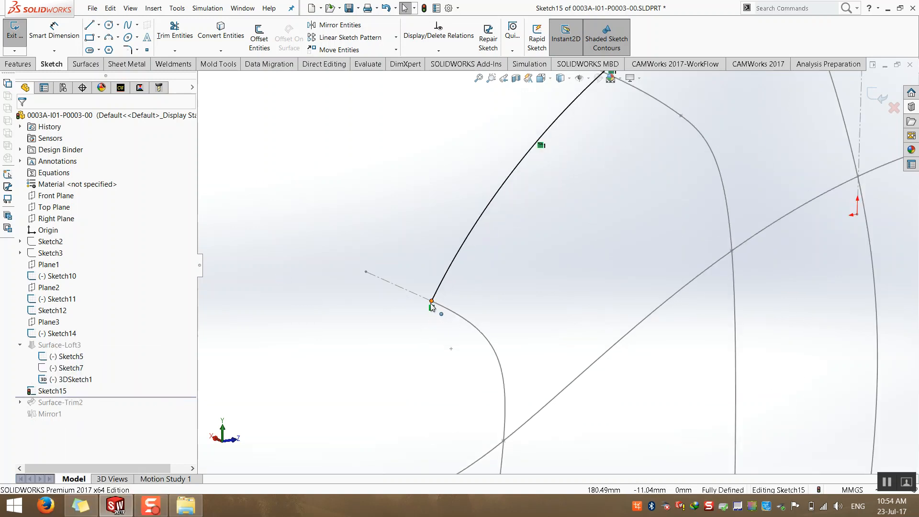
pyautogui.click(431, 300)
pyautogui.click(367, 324)
pyautogui.scroll(4, 367, 324)
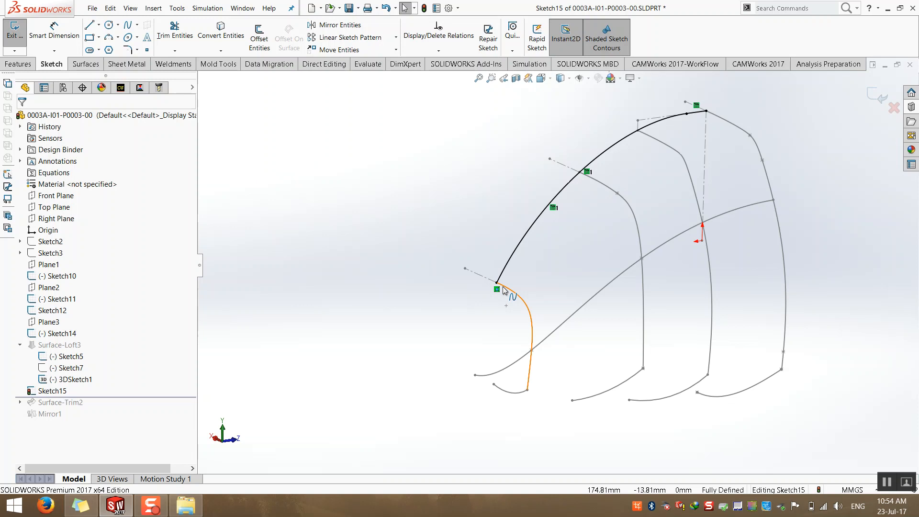
pyautogui.click(876, 97)
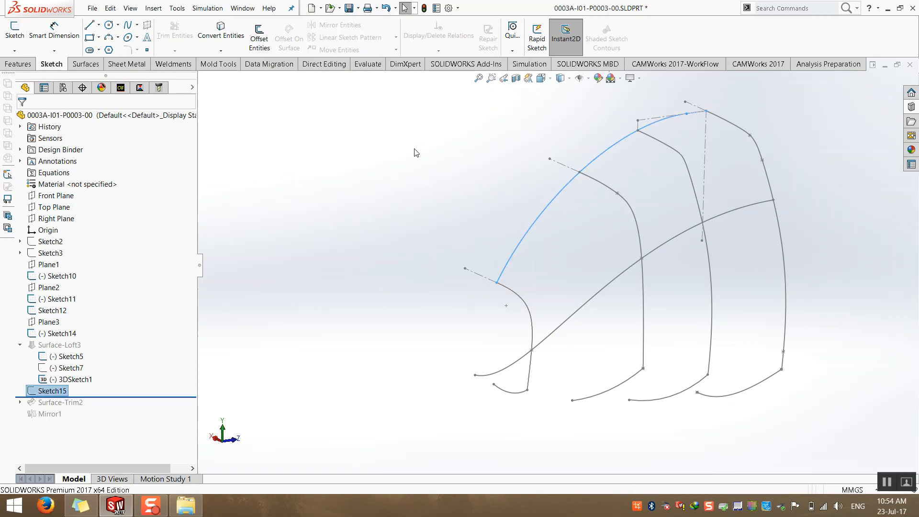
# Compare the full Sketch7 guide curves with the shortened Sketch15 curve by toggling Sketch7's visibility, leaving Sketch7 shown
pyautogui.rightClick(63, 368)
pyautogui.click(263, 355)
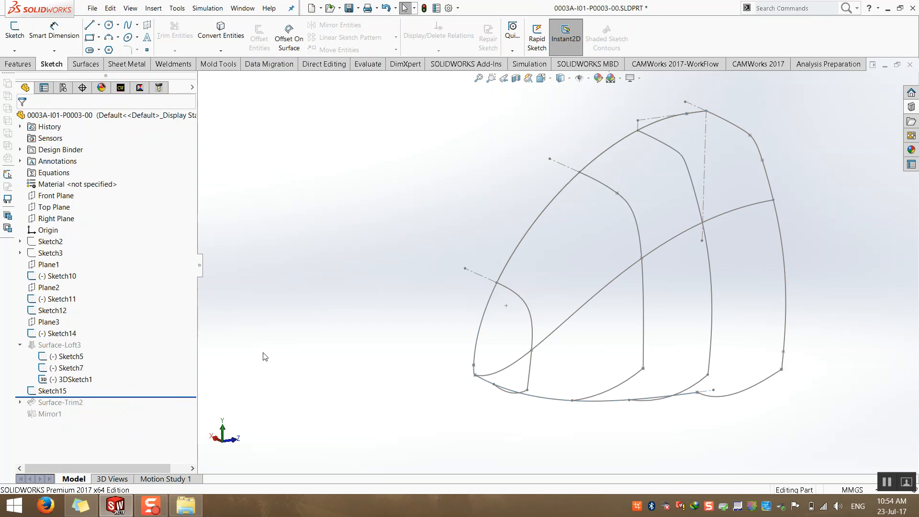
pyautogui.rightClick(62, 366)
pyautogui.click(229, 335)
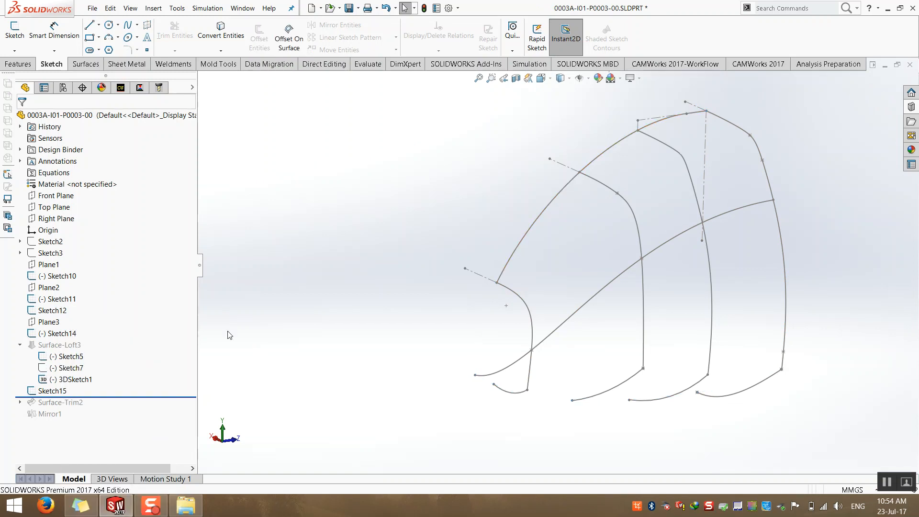
pyautogui.rightClick(62, 367)
pyautogui.click(66, 330)
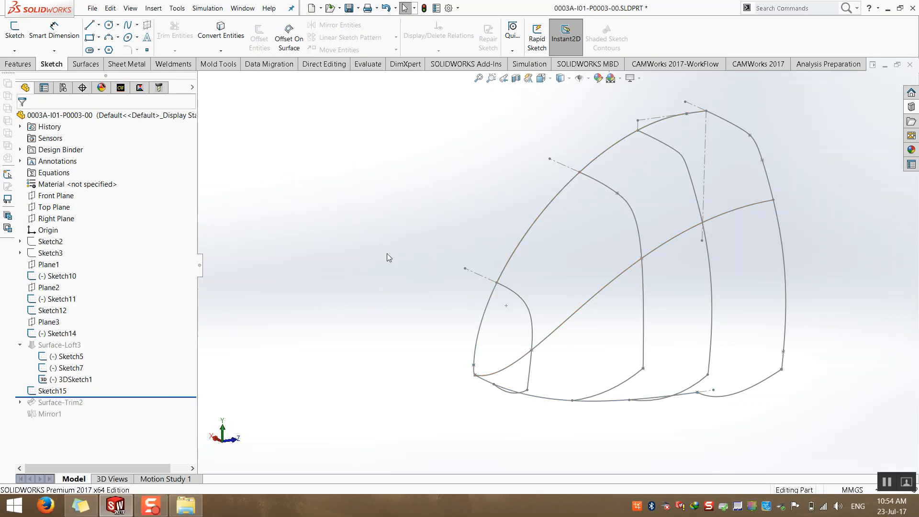
# Edit Sketch15 and convert Sketch7's lower guide spline into it
pyautogui.rightClick(56, 395)
pyautogui.click(64, 288)
pyautogui.moveTo(380, 344); pyautogui.dragTo(379, 378, button='middle')
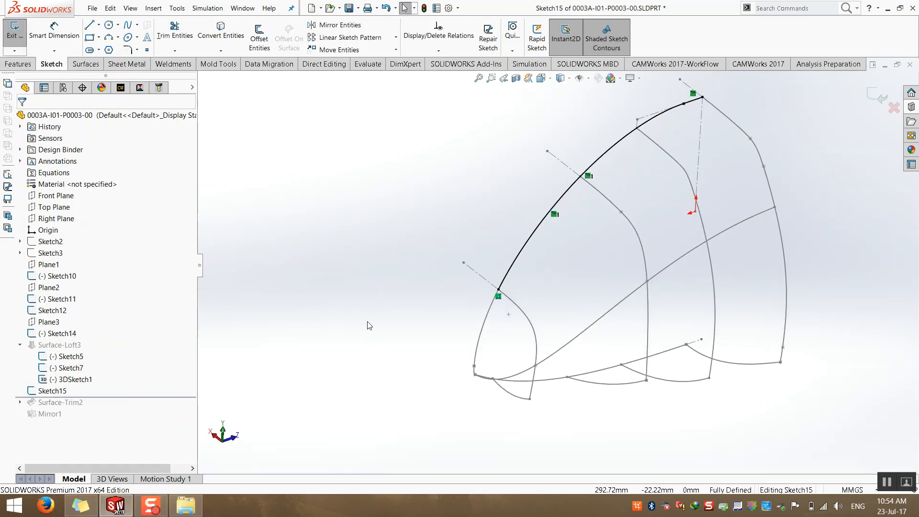
pyautogui.click(228, 34)
pyautogui.click(548, 385)
pyautogui.moveTo(547, 384); pyautogui.dragTo(511, 350, button='middle')
pyautogui.rightClick(511, 352)
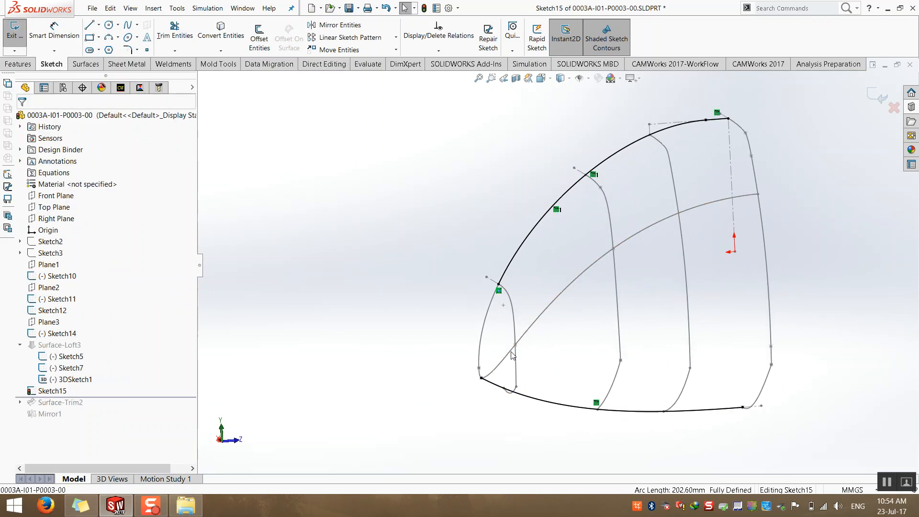
# Hide Sketch7 and pull the converted lower spline's free end inward near the smallest profile's lower endpoint
pyautogui.rightClick(67, 368)
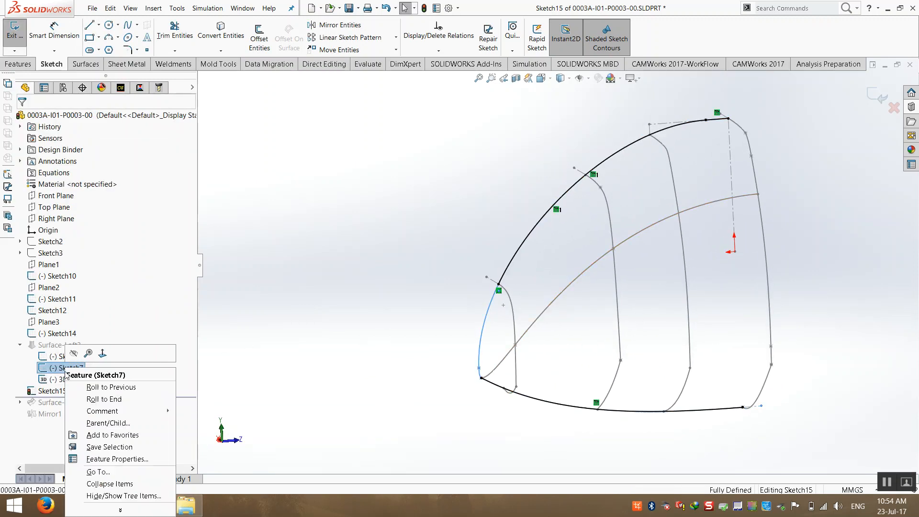
pyautogui.click(74, 353)
pyautogui.moveTo(482, 380); pyautogui.dragTo(501, 394, button='middle')
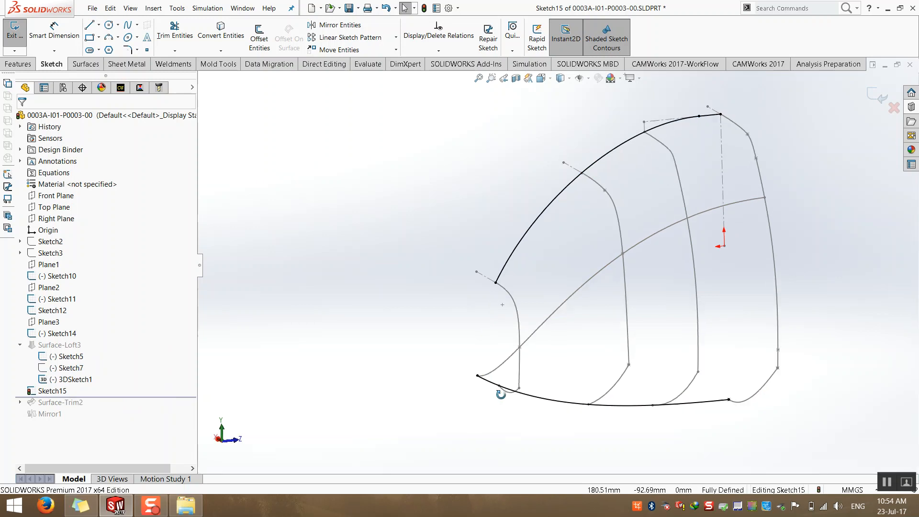
pyautogui.scroll(-3, 501, 394)
pyautogui.click(500, 354)
pyautogui.moveTo(500, 358); pyautogui.dragTo(508, 356)
pyautogui.scroll(-3, 496, 345)
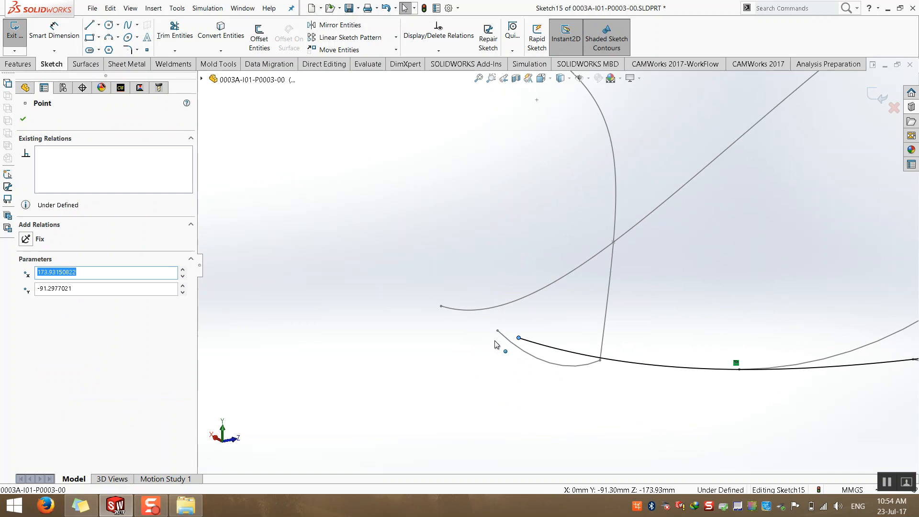
# Attach the shortened lower spline's end to the smallest profile's lower endpoint, and finish Sketch15
pyautogui.keyDown('ctrl'); pyautogui.click(497, 330); pyautogui.keyUp('ctrl')
pyautogui.click(28, 316)
pyautogui.click(372, 377)
pyautogui.scroll(5, 408, 371)
pyautogui.moveTo(467, 346)
pyautogui.mouseDown(button='middle')
pyautogui.moveTo(454, 334)
pyautogui.moveTo(481, 342)
pyautogui.mouseUp(button='middle')
pyautogui.scroll(-3, 598, 167)
pyautogui.scroll(2, 634, 214)
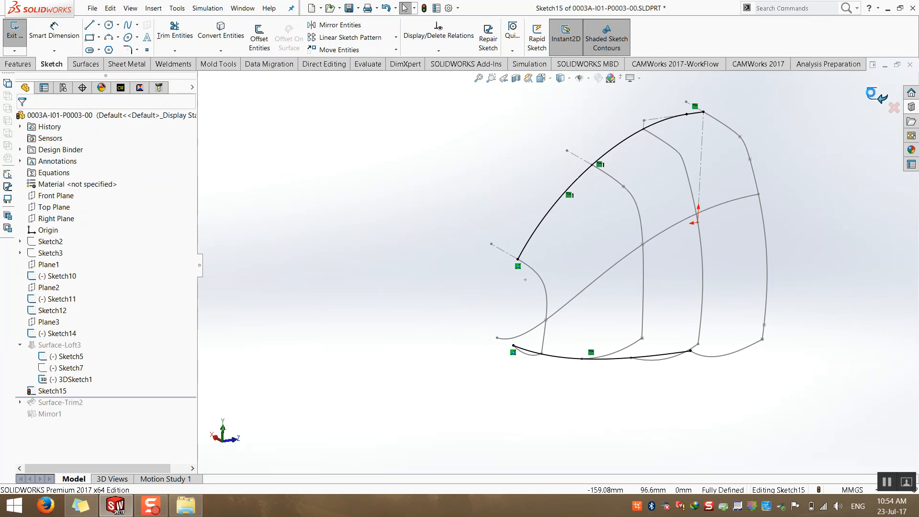
pyautogui.click(872, 96)
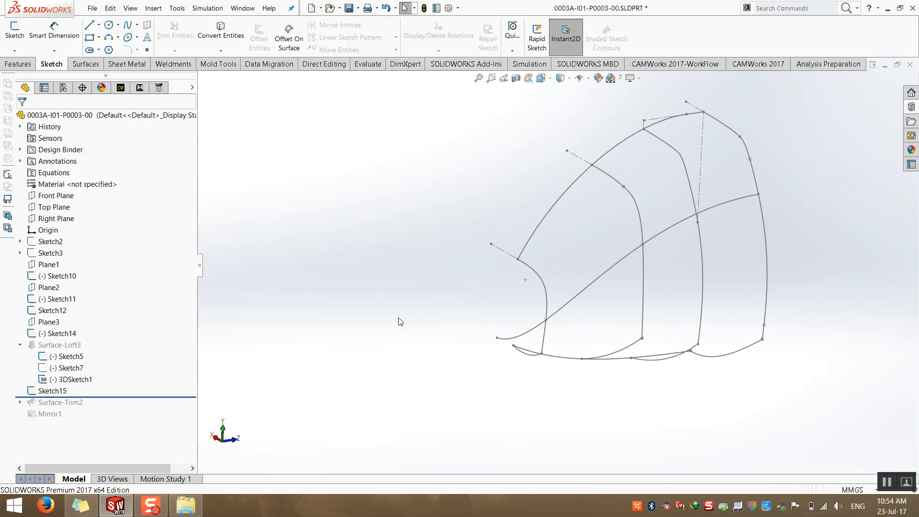
pyautogui.rightClick(64, 367)
pyautogui.click(61, 378)
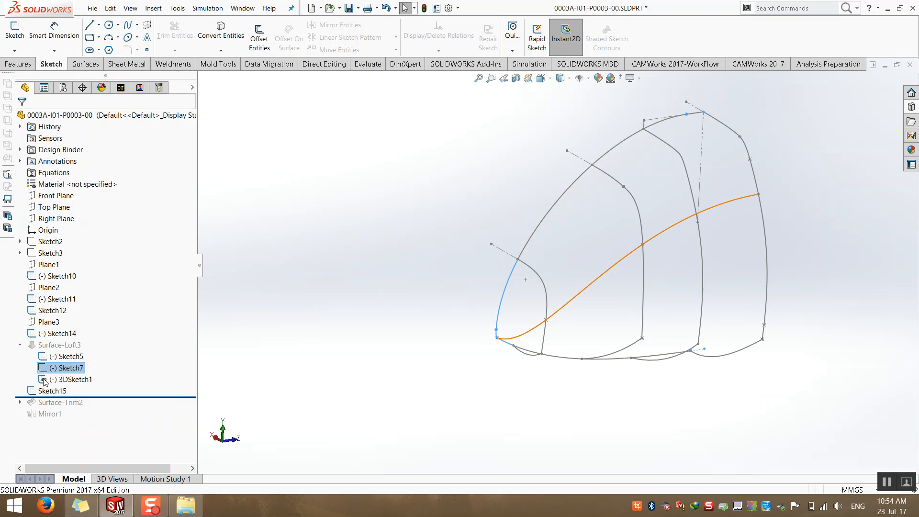
pyautogui.rightClick(45, 379)
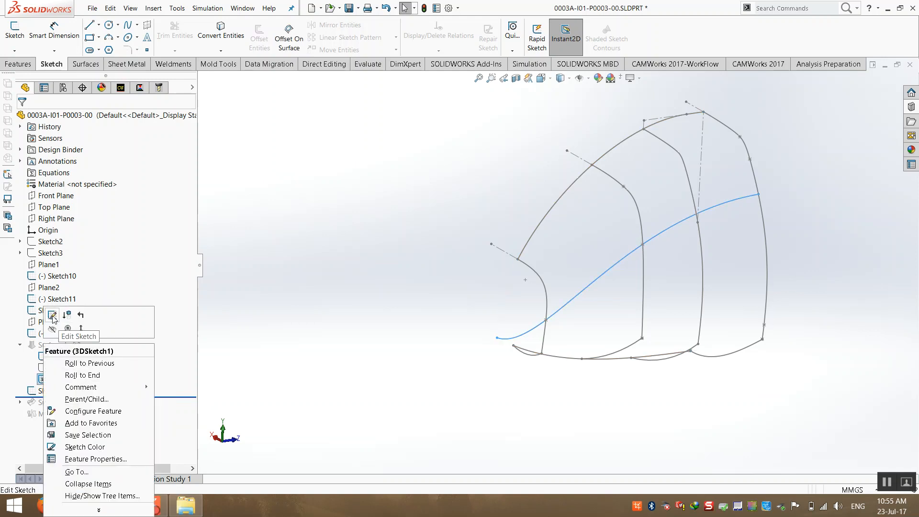
pyautogui.click(332, 308)
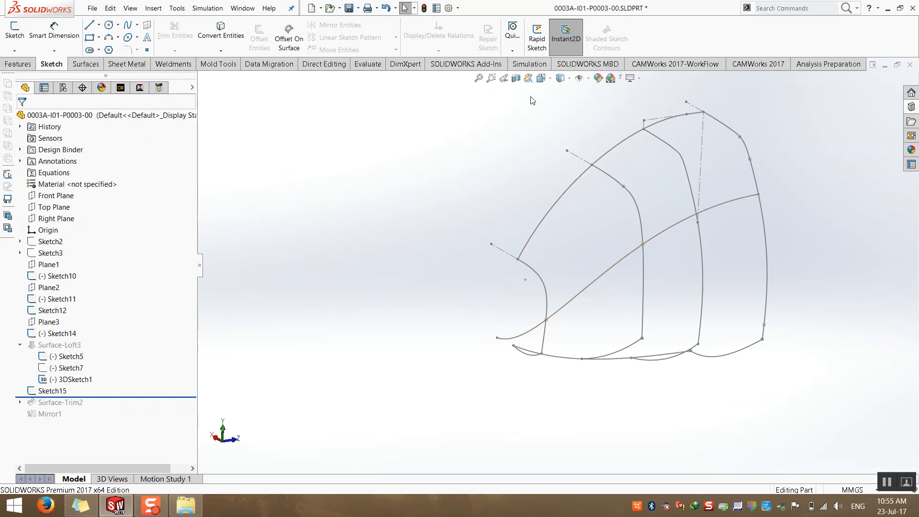
# Try converting the 3DSketch1 curve into a new Right Plane sketch, and discard that sketch
pyautogui.click(15, 32)
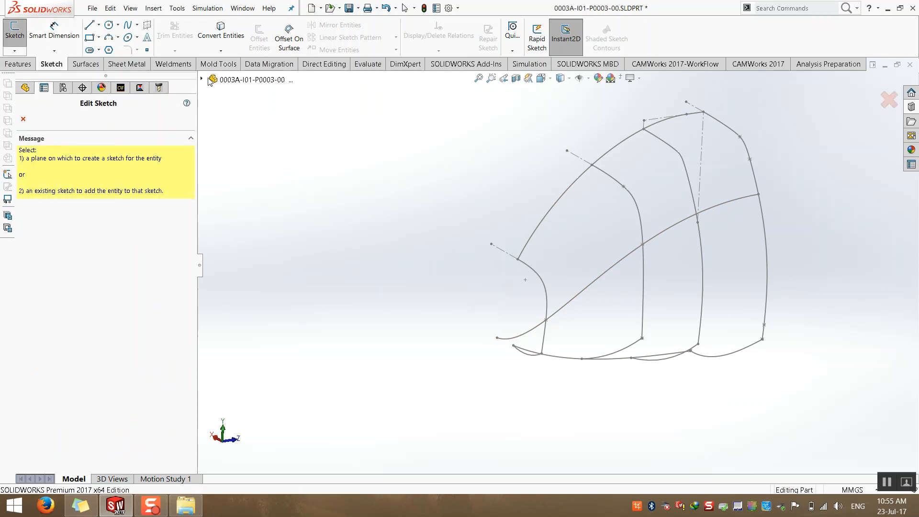
pyautogui.click(201, 78)
pyautogui.click(244, 187)
pyautogui.click(221, 33)
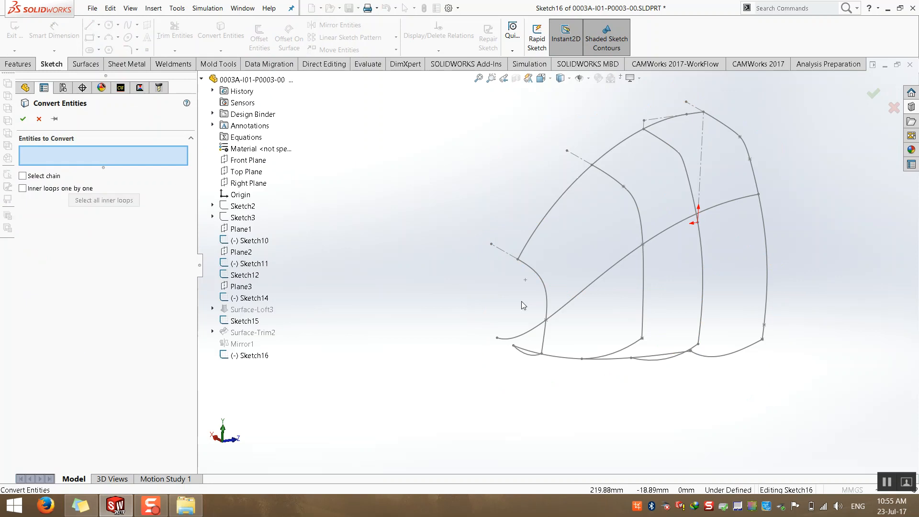
pyautogui.click(576, 296)
pyautogui.press('Return')
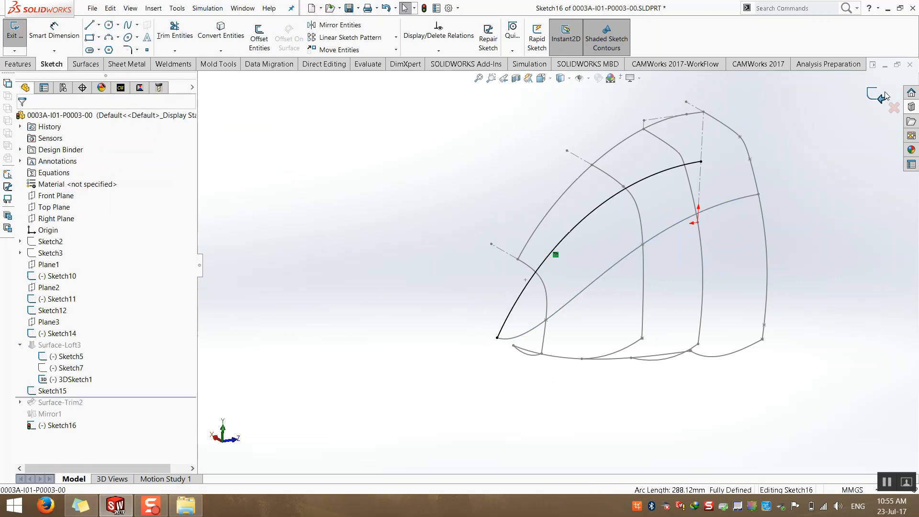
pyautogui.moveTo(684, 229); pyautogui.dragTo(732, 234, button='middle')
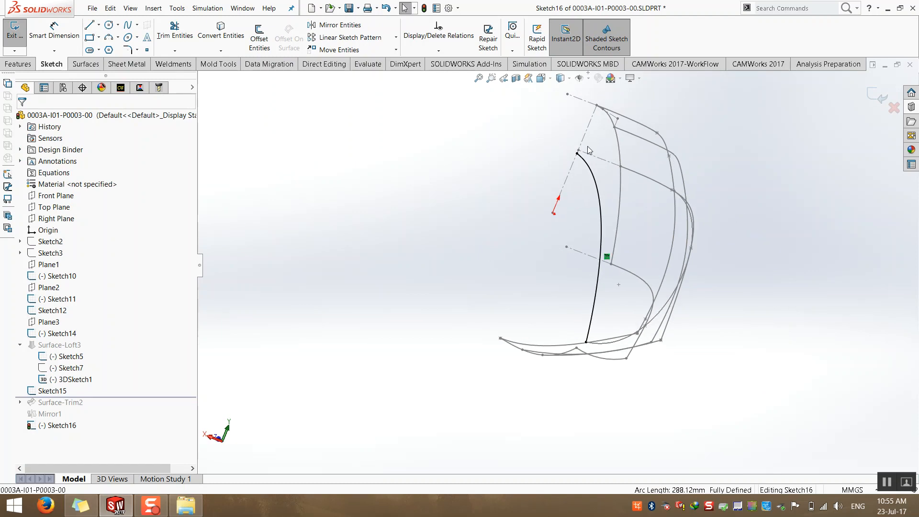
pyautogui.click(893, 108)
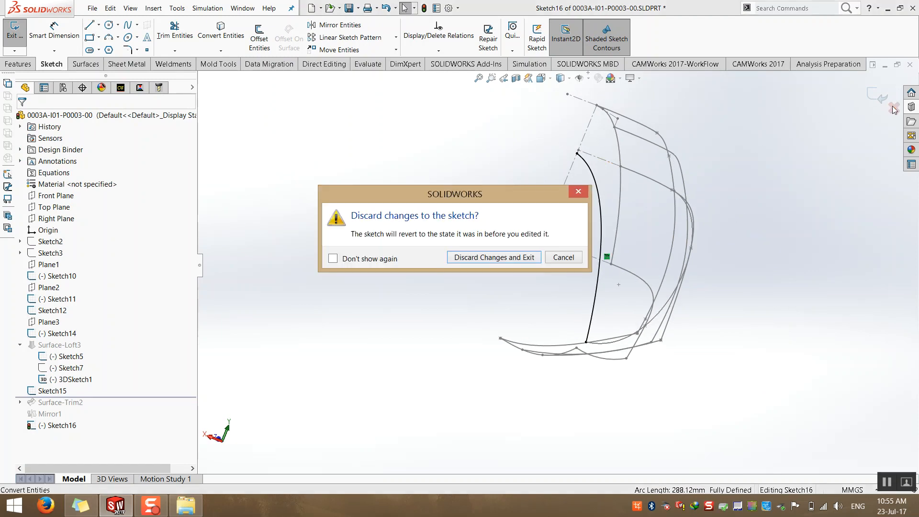
pyautogui.click(492, 258)
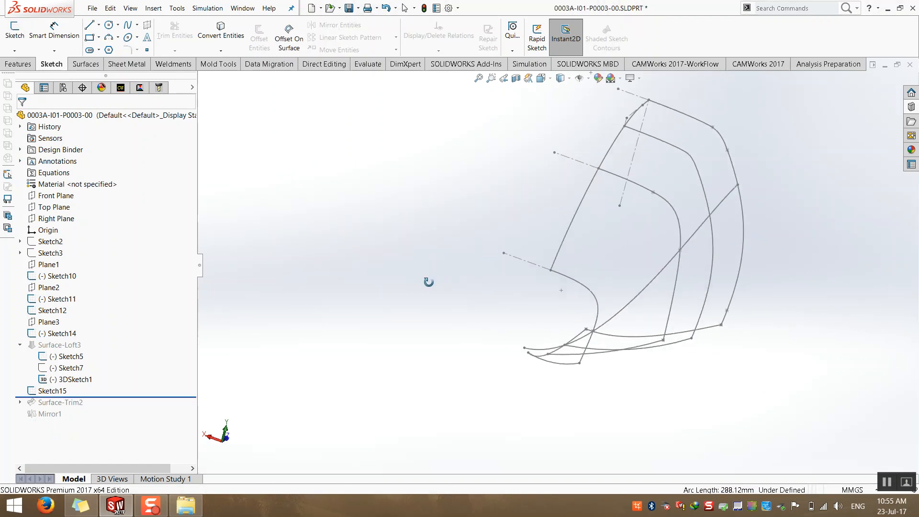
# Create a new 3D sketch containing the middle guide curve converted from 3DSketch1
pyautogui.click(8, 52)
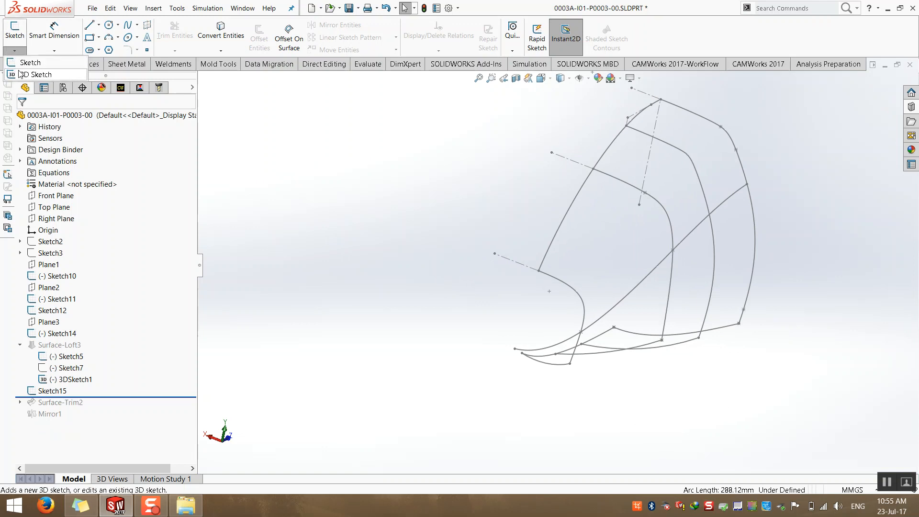
pyautogui.click(19, 73)
pyautogui.click(221, 30)
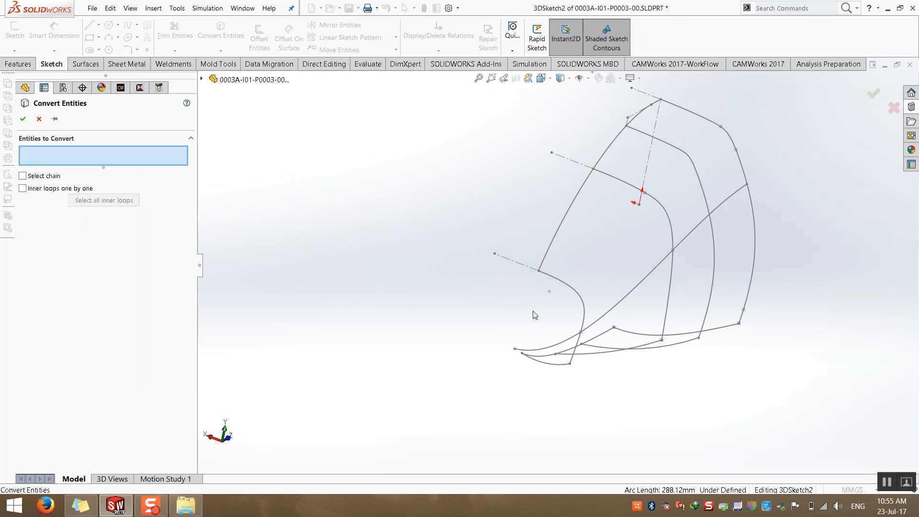
pyautogui.click(614, 305)
pyautogui.press('Return')
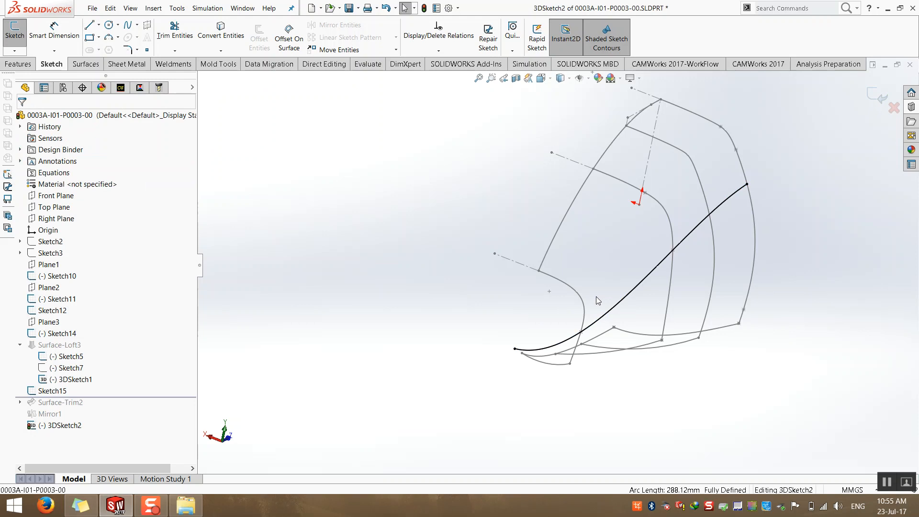
pyautogui.click(870, 98)
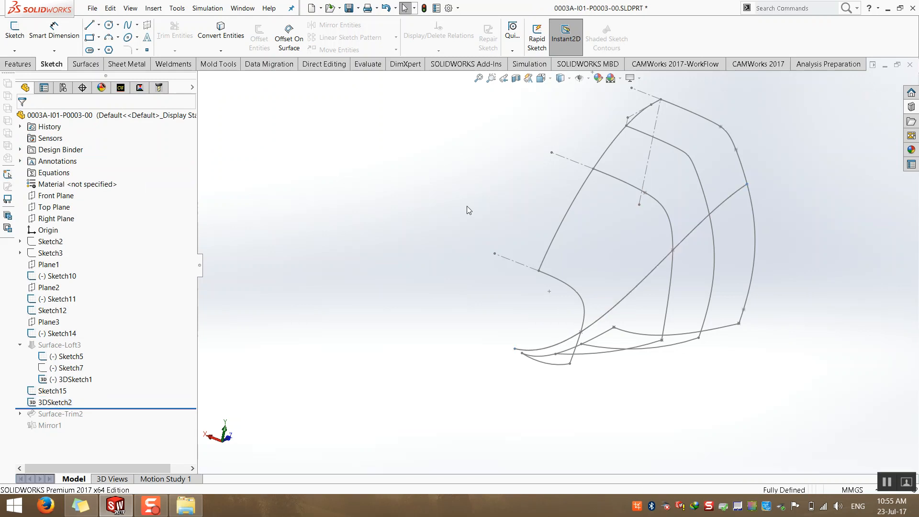
# Hide 3DSketch1 and shorten the 3DSketch2 curve by moving its lower end onto the smallest profile
pyautogui.rightClick(67, 380)
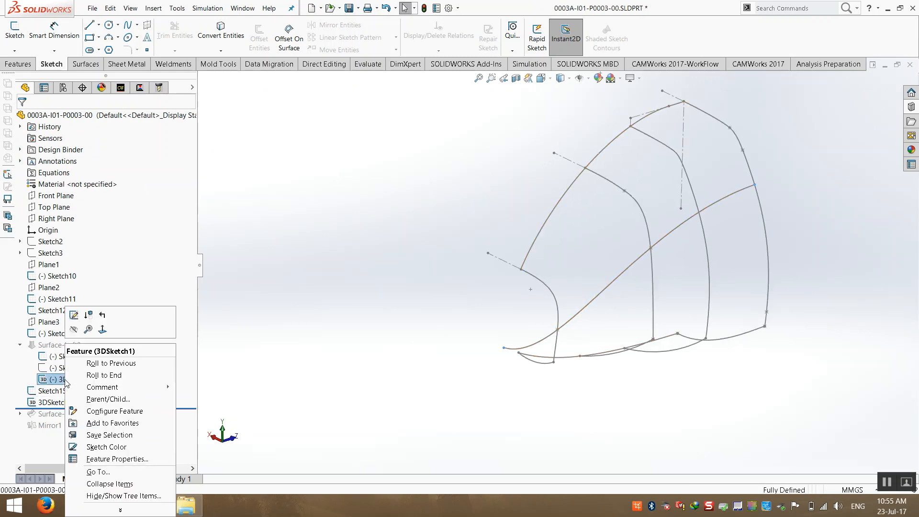
pyautogui.click(74, 329)
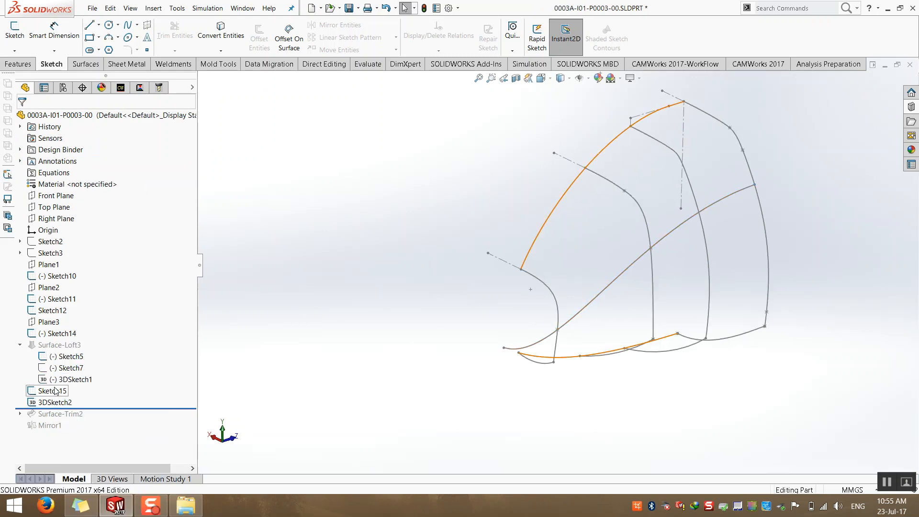
pyautogui.rightClick(45, 406)
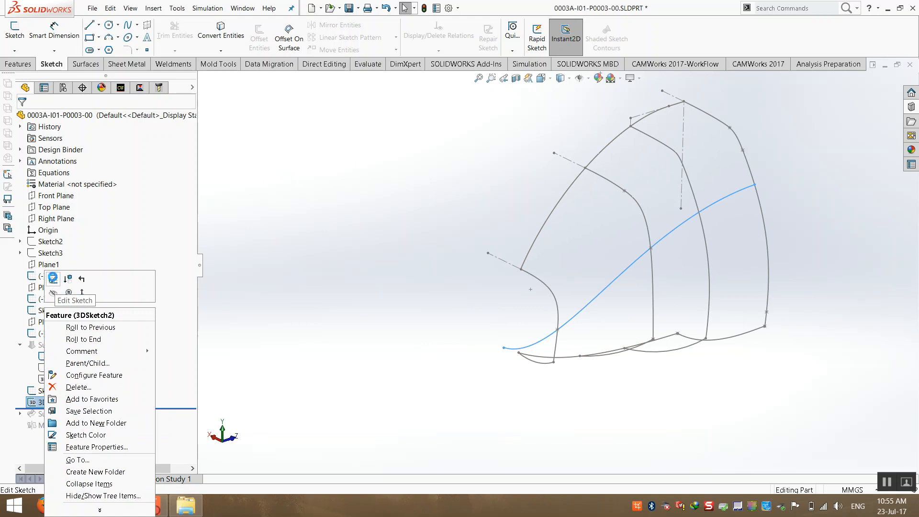
pyautogui.click(53, 279)
pyautogui.moveTo(504, 348); pyautogui.dragTo(554, 332)
pyautogui.click(451, 333)
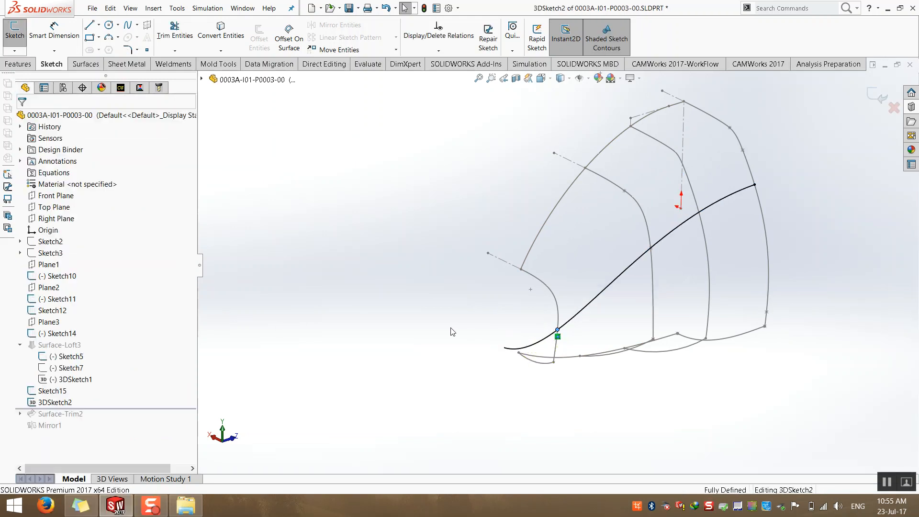
pyautogui.scroll(-3, 557, 335)
pyautogui.moveTo(556, 335); pyautogui.dragTo(552, 372, button='middle')
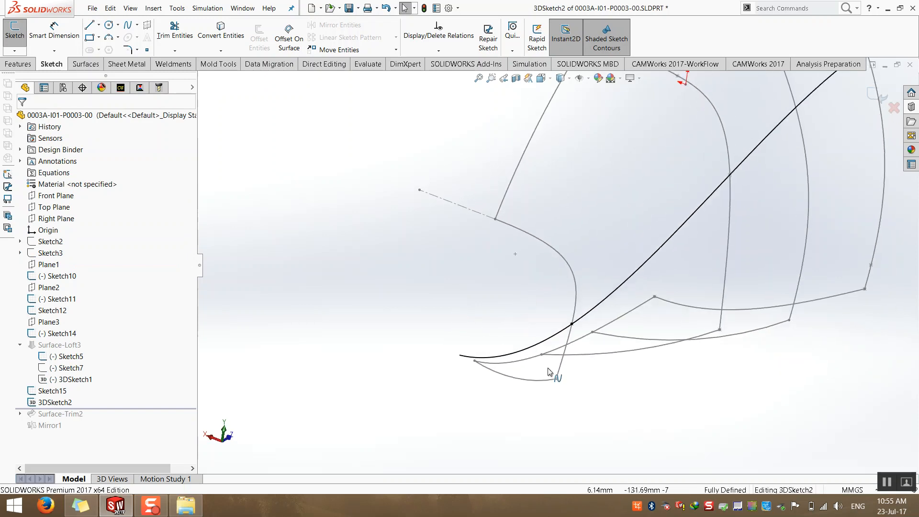
pyautogui.scroll(2, 553, 264)
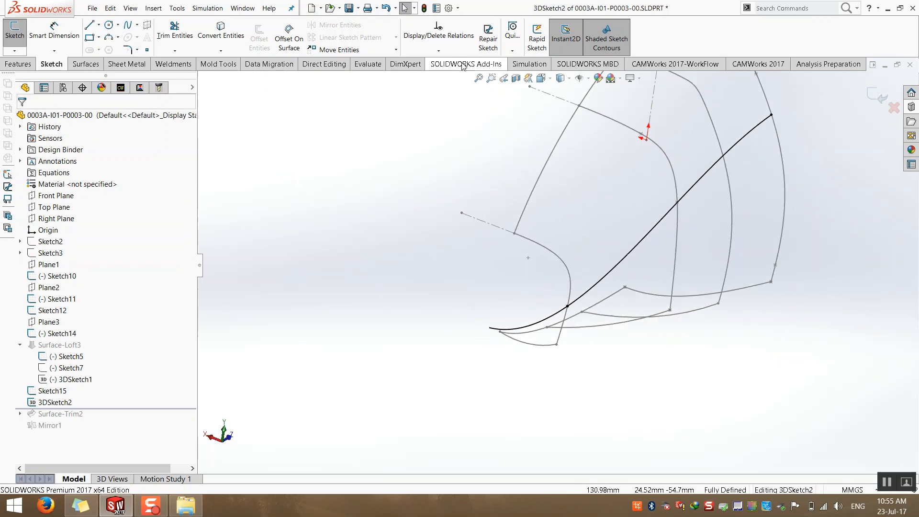
pyautogui.click(424, 9)
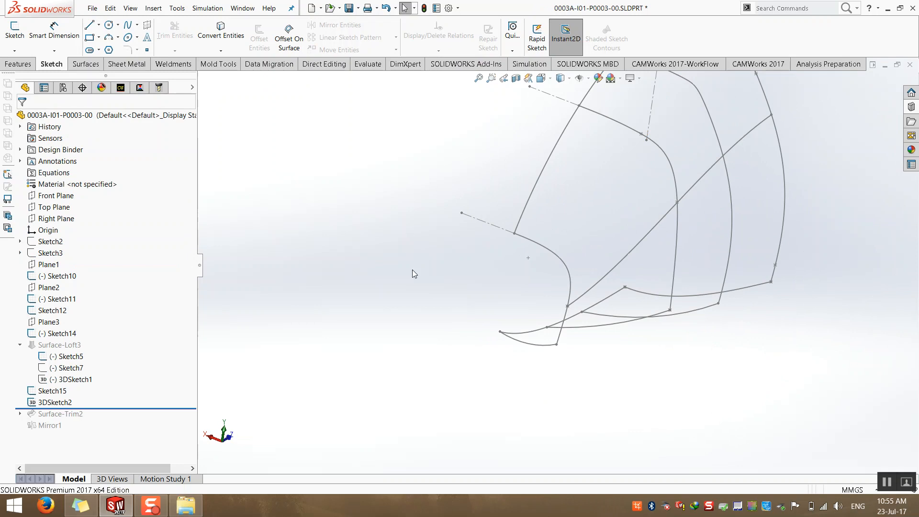
pyautogui.moveTo(833, 199)
pyautogui.mouseDown(button='middle')
pyautogui.moveTo(746, 172)
pyautogui.moveTo(735, 209)
pyautogui.moveTo(812, 209)
pyautogui.moveTo(676, 213)
pyautogui.moveTo(644, 231)
pyautogui.moveTo(777, 213)
pyautogui.moveTo(732, 211)
pyautogui.moveTo(670, 243)
pyautogui.moveTo(697, 277)
pyautogui.moveTo(674, 246)
pyautogui.moveTo(431, 359)
pyautogui.moveTo(394, 360)
pyautogui.mouseUp(button='middle')
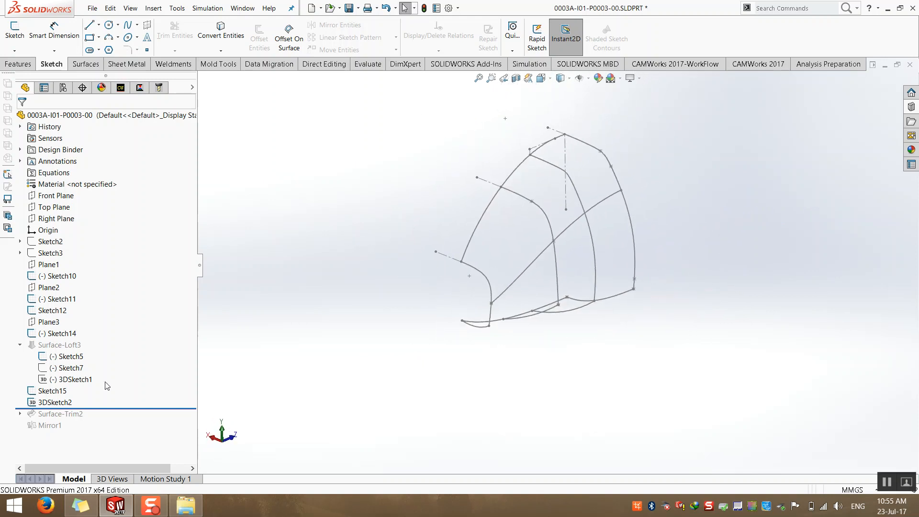
# Reorder Surface-Loft3 to come after 3DSketch2 and roll the model forward past the loft
pyautogui.click(20, 346)
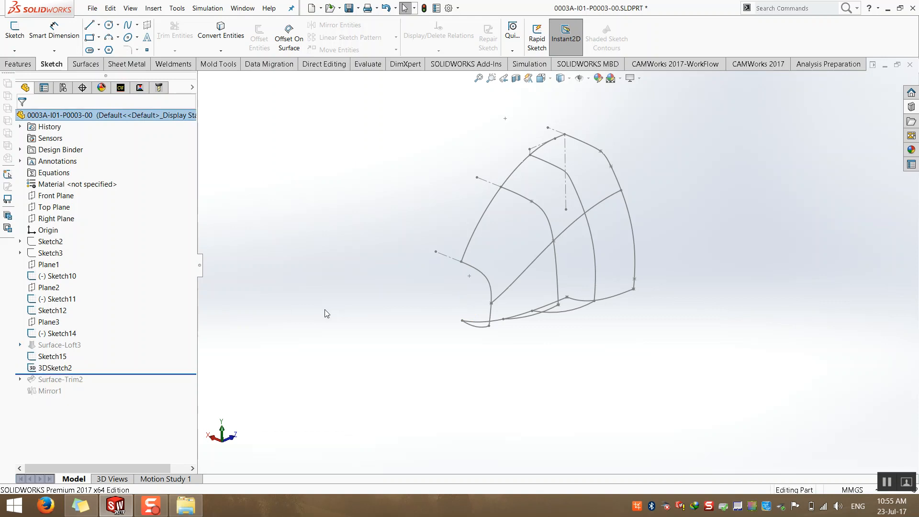
pyautogui.moveTo(55, 348)
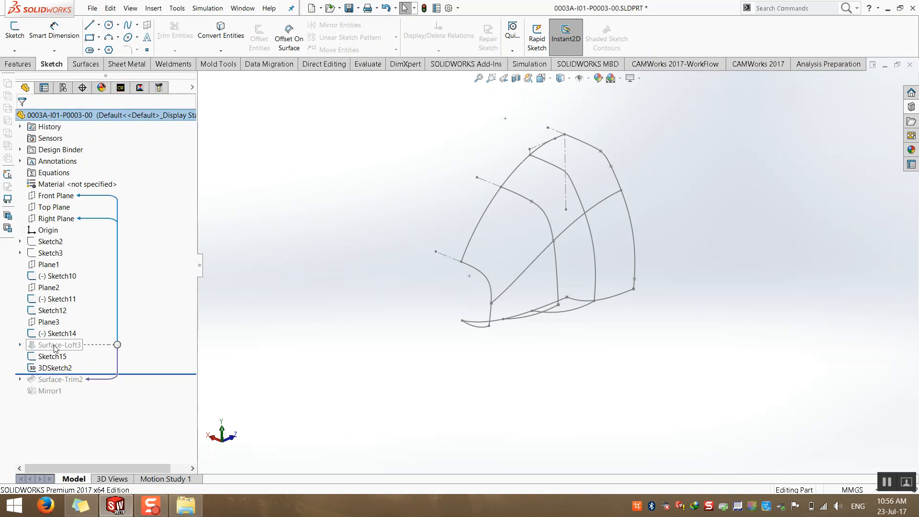
pyautogui.moveTo(58, 348); pyautogui.dragTo(58, 373)
pyautogui.rightClick(44, 371)
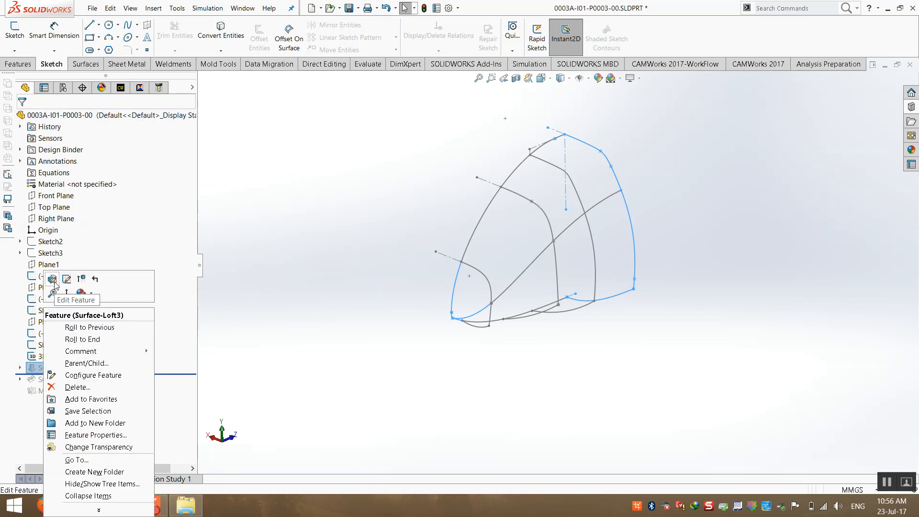
pyautogui.click(83, 280)
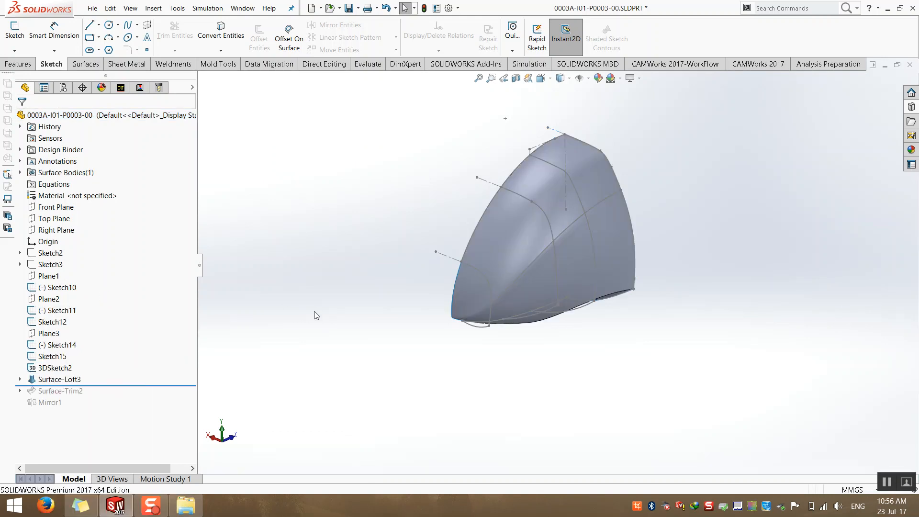
# Edit Surface-Loft3 and clear all of its selected profiles and guide curves
pyautogui.rightClick(58, 379)
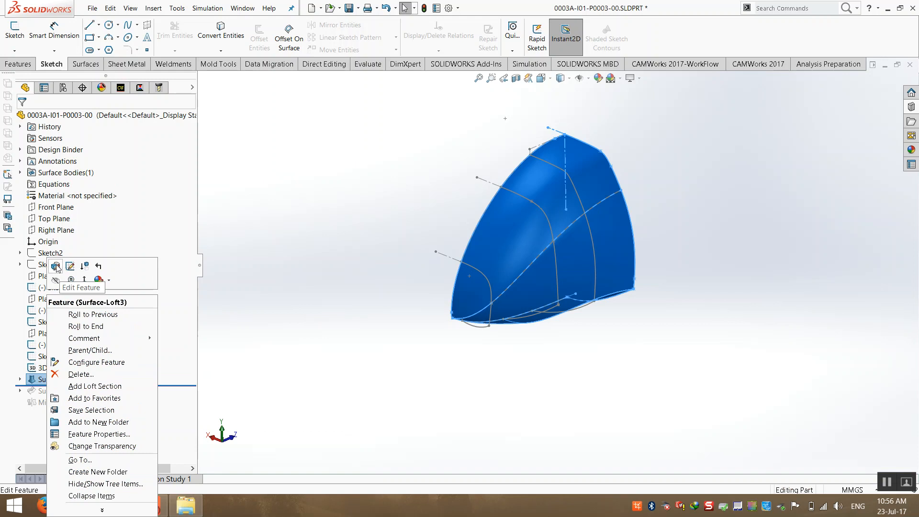
pyautogui.click(56, 266)
pyautogui.rightClick(123, 174)
pyautogui.click(139, 177)
pyautogui.rightClick(94, 288)
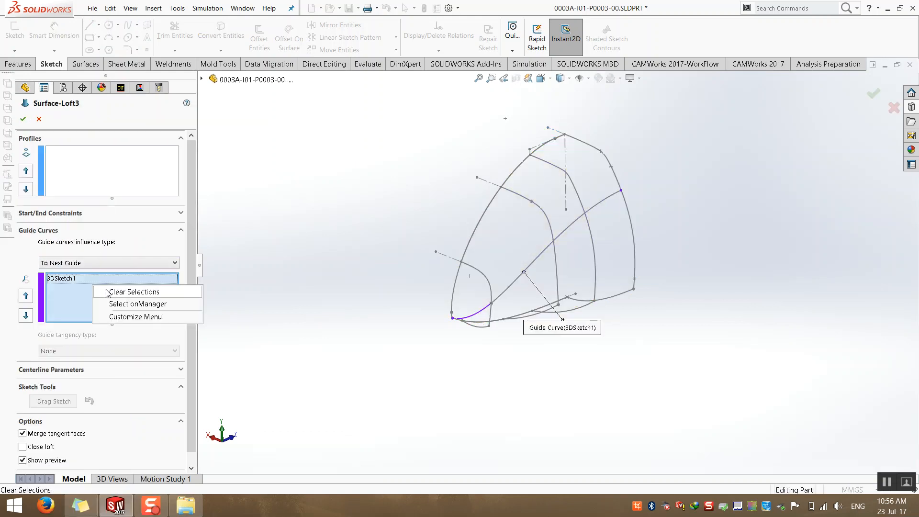
pyautogui.click(108, 291)
# Hide Sketch7 and 3DSketch1 while editing Surface-Loft3, leaving only the shortened guide curves in view
pyautogui.moveTo(321, 294); pyautogui.dragTo(273, 226, button='middle')
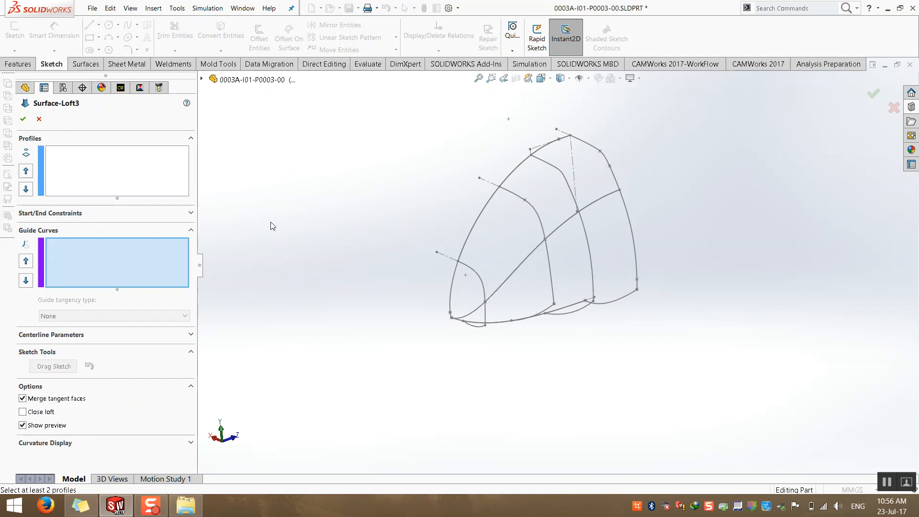
pyautogui.click(202, 80)
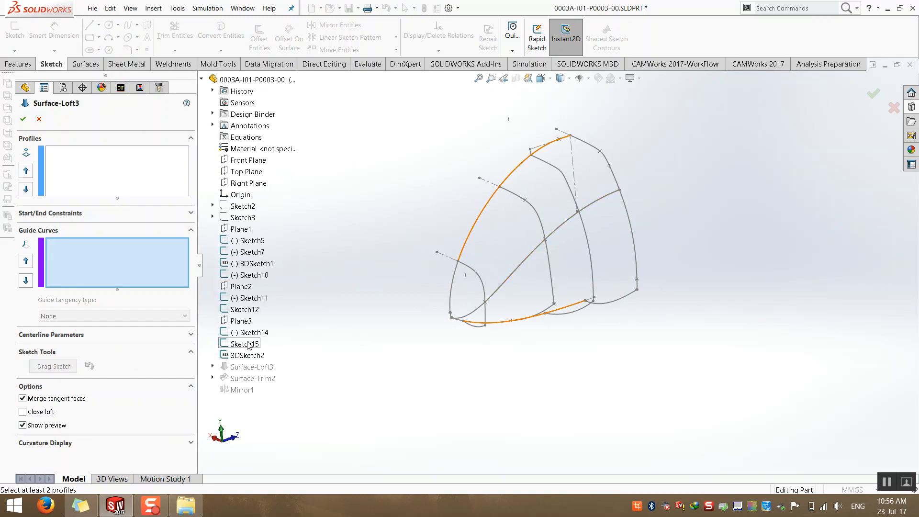
pyautogui.rightClick(249, 344)
pyautogui.click(240, 297)
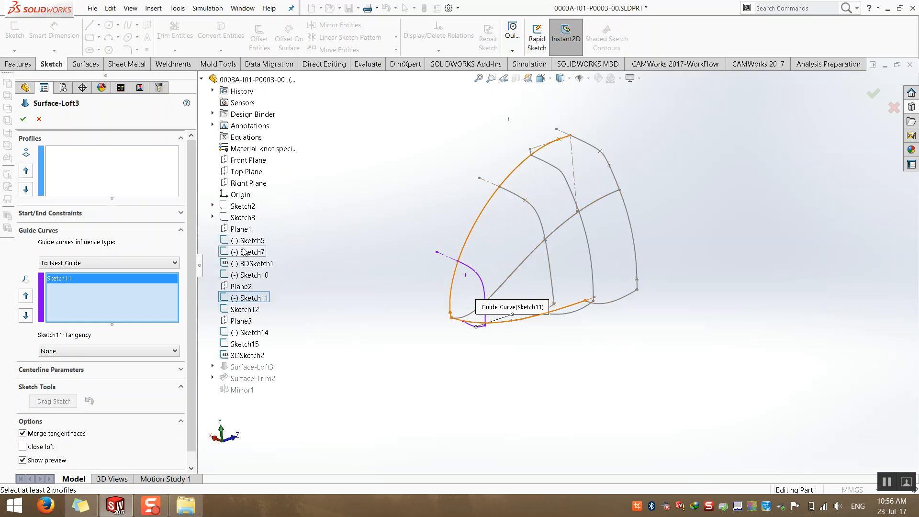
pyautogui.rightClick(245, 250)
pyautogui.click(250, 234)
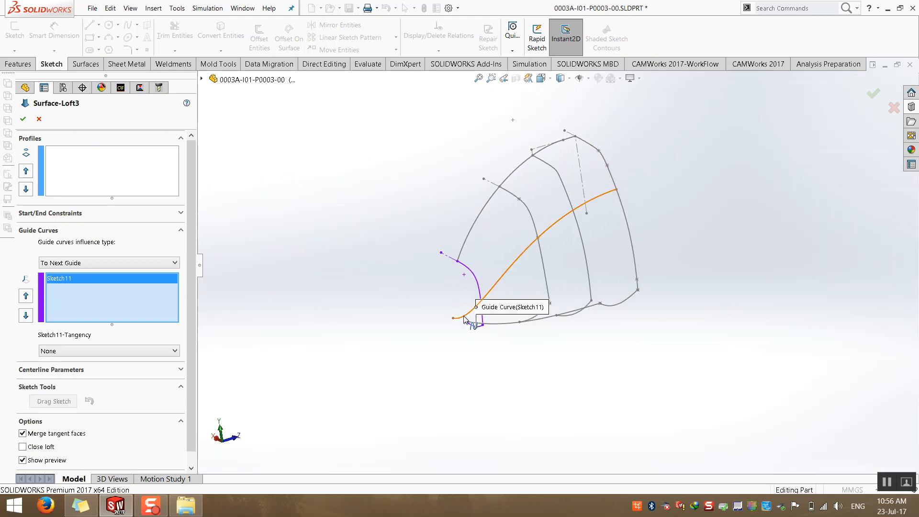
pyautogui.rightClick(465, 105)
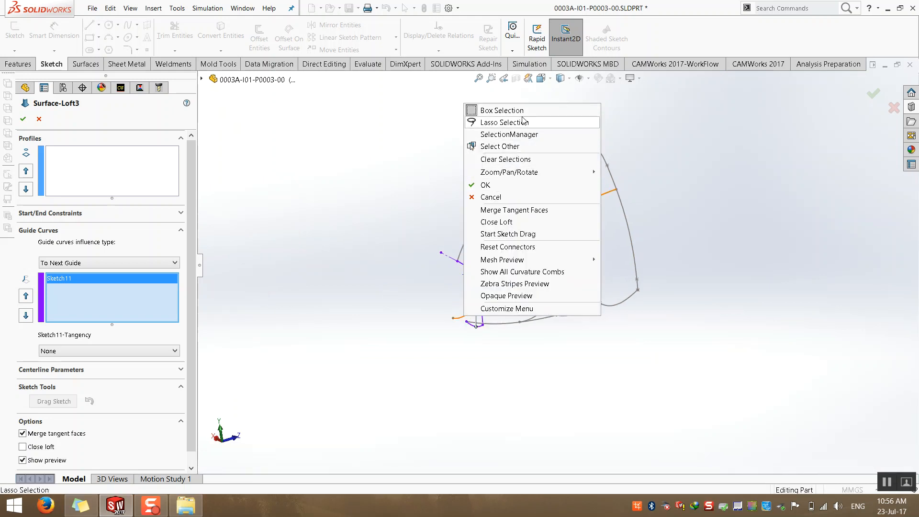
pyautogui.click(380, 164)
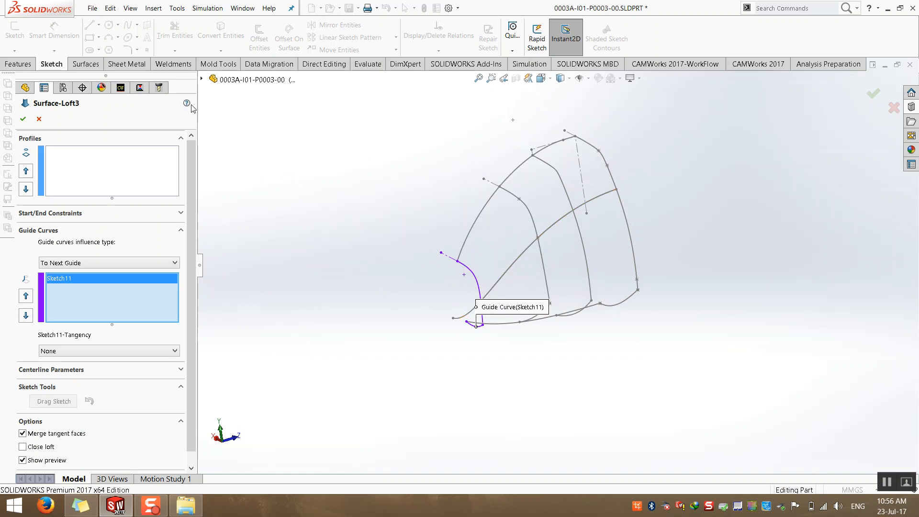
pyautogui.click(209, 80)
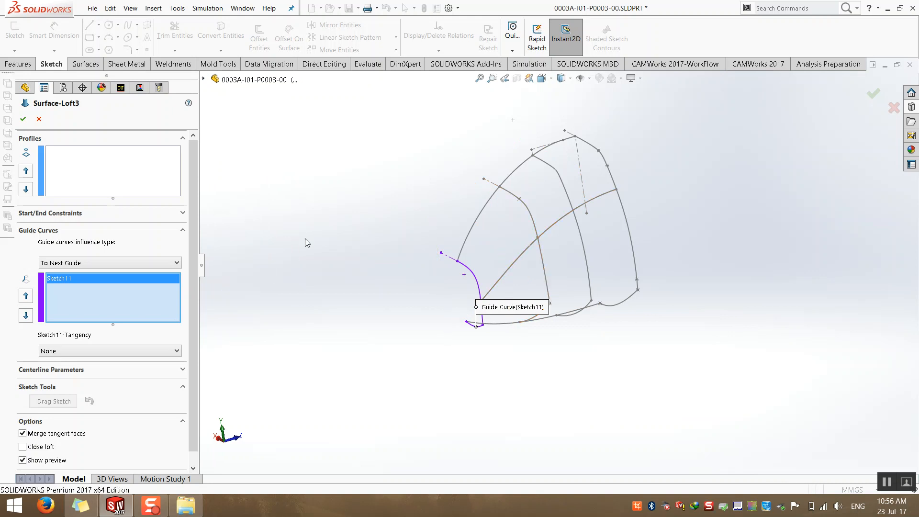
# Select Sketch5, Sketch14 and Sketch10 in that order as the profiles of Surface-Loft3
pyautogui.moveTo(395, 357); pyautogui.dragTo(439, 332, button='middle')
pyautogui.scroll(-2, 564, 240)
pyautogui.click(123, 171)
pyautogui.moveTo(449, 269); pyautogui.dragTo(426, 268, button='middle')
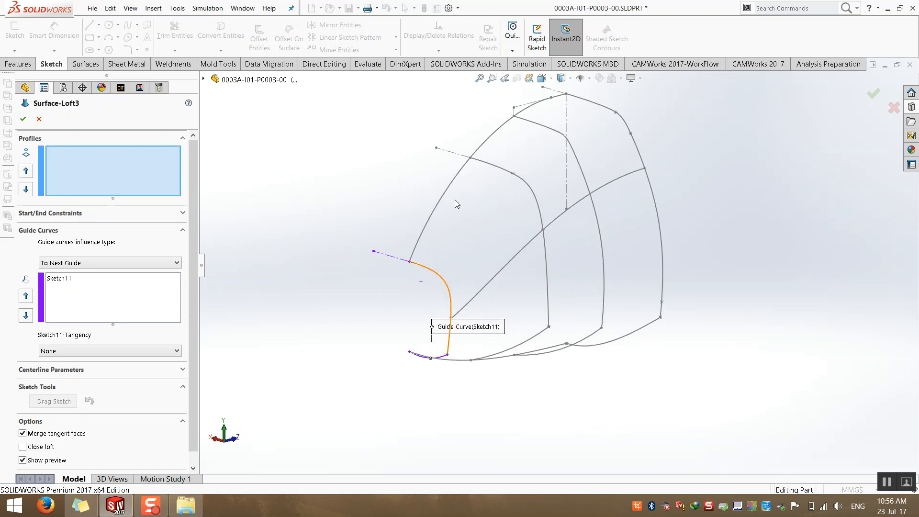
pyautogui.click(598, 108)
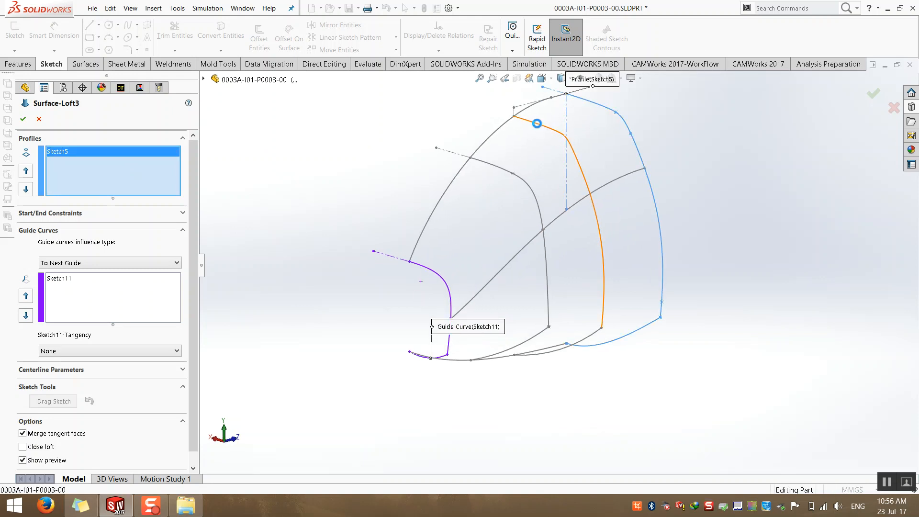
pyautogui.click(538, 128)
pyautogui.click(496, 168)
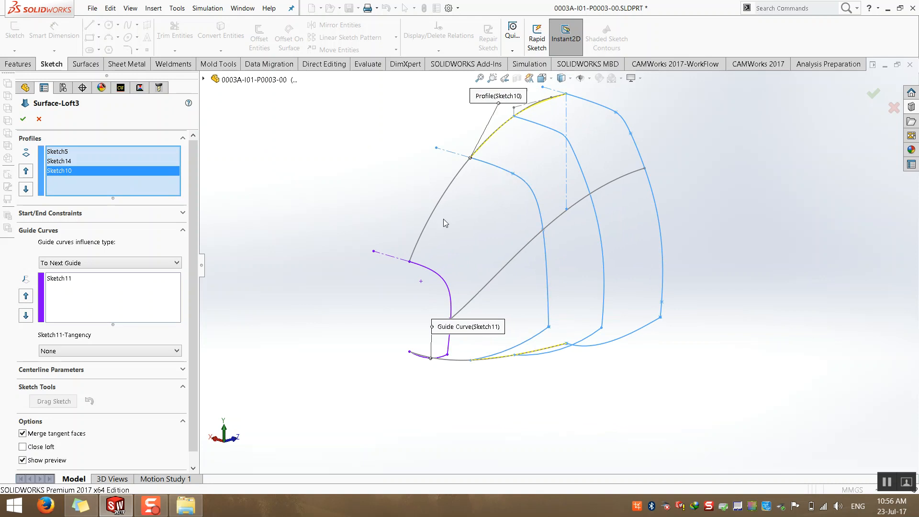
# Remove Sketch11 from the guide curves, review the profile order, and add Sketch11 as the fourth profile
pyautogui.click(423, 270)
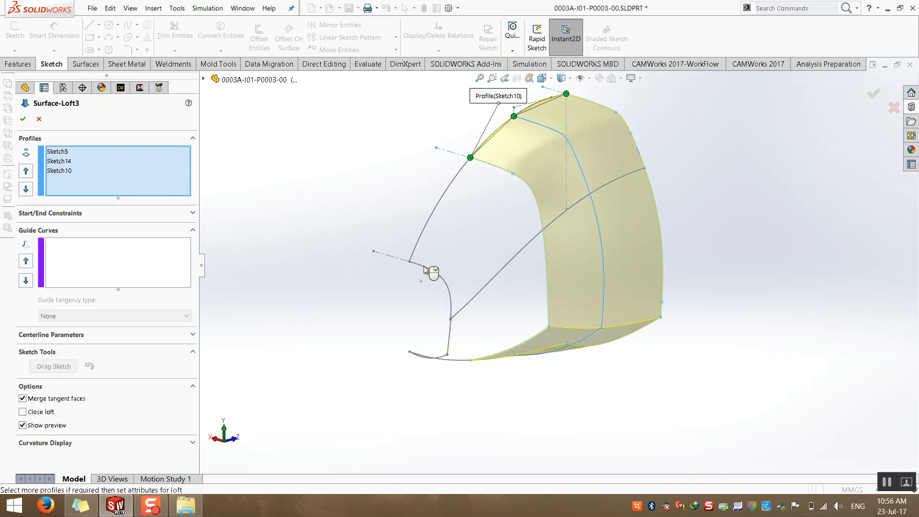
pyautogui.click(59, 151)
pyautogui.click(62, 161)
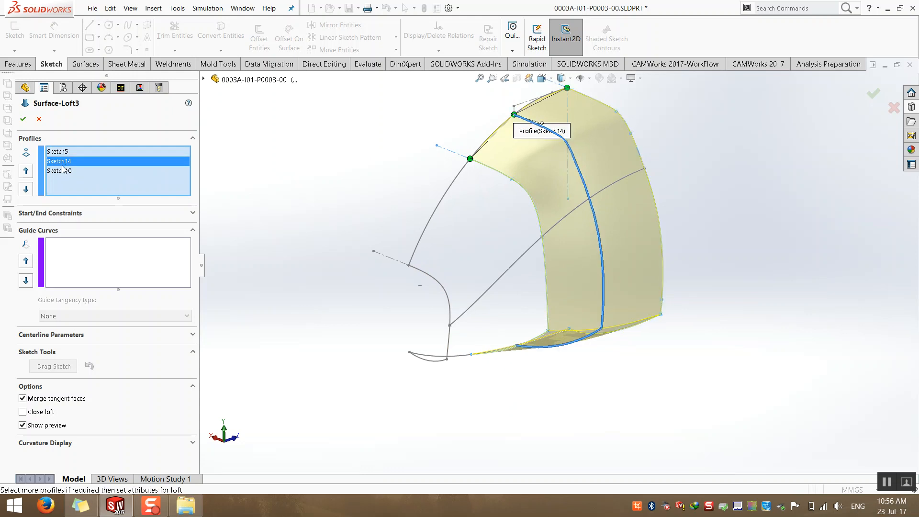
pyautogui.click(61, 171)
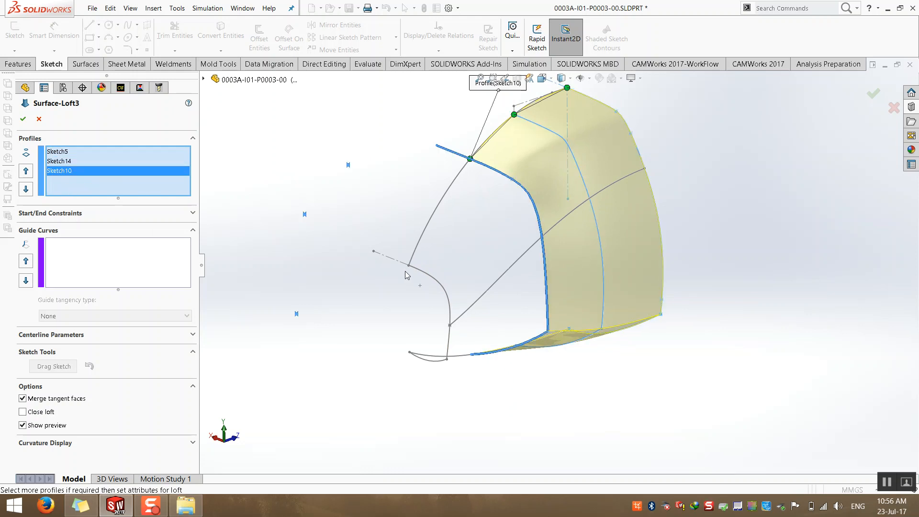
pyautogui.click(421, 274)
pyautogui.moveTo(416, 344)
pyautogui.mouseDown(button='middle')
pyautogui.moveTo(368, 274)
pyautogui.moveTo(460, 322)
pyautogui.mouseUp(button='middle')
# Add the lower Sketch15 curve, 3DSketch2 and the upper Sketch15 curve as guide curves and try to build the loft
pyautogui.click(72, 264)
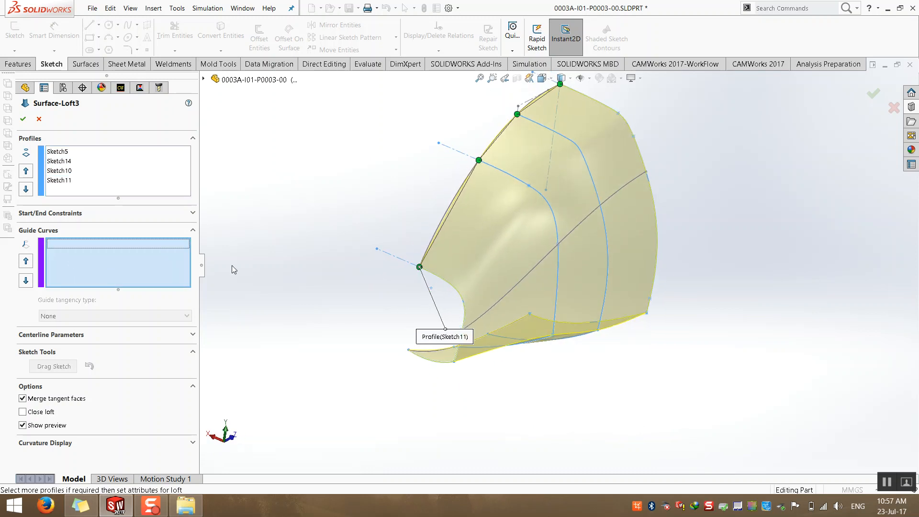
pyautogui.click(429, 355)
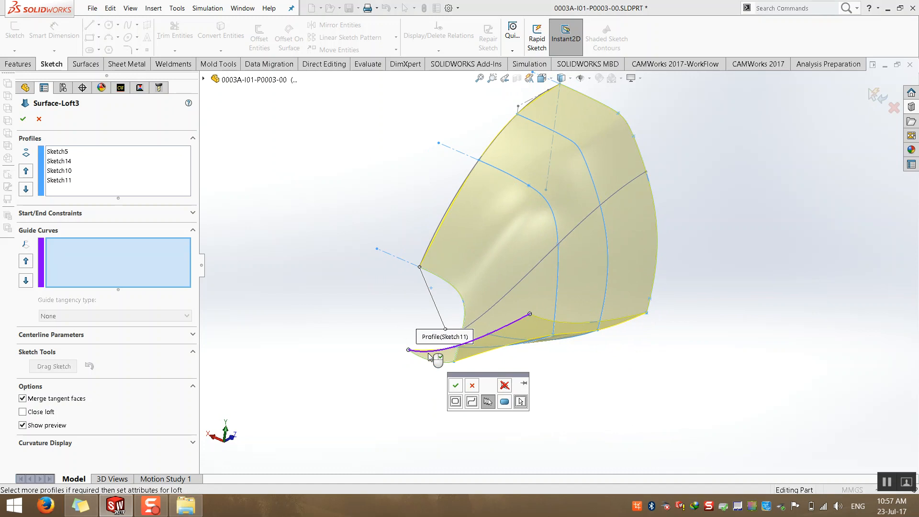
pyautogui.click(455, 385)
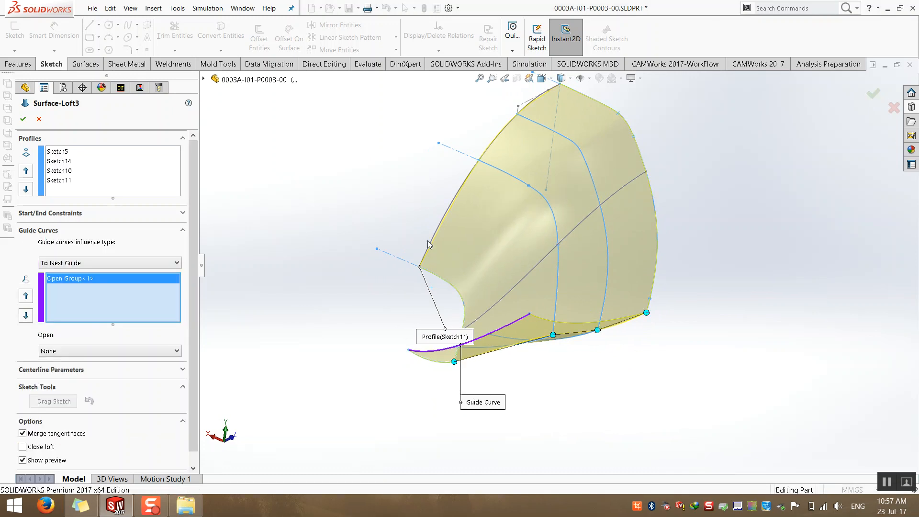
pyautogui.click(491, 306)
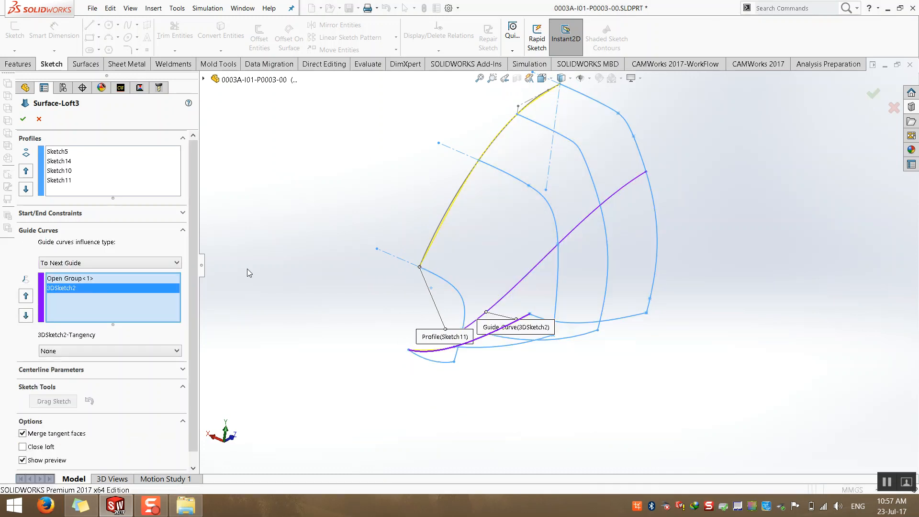
pyautogui.click(445, 215)
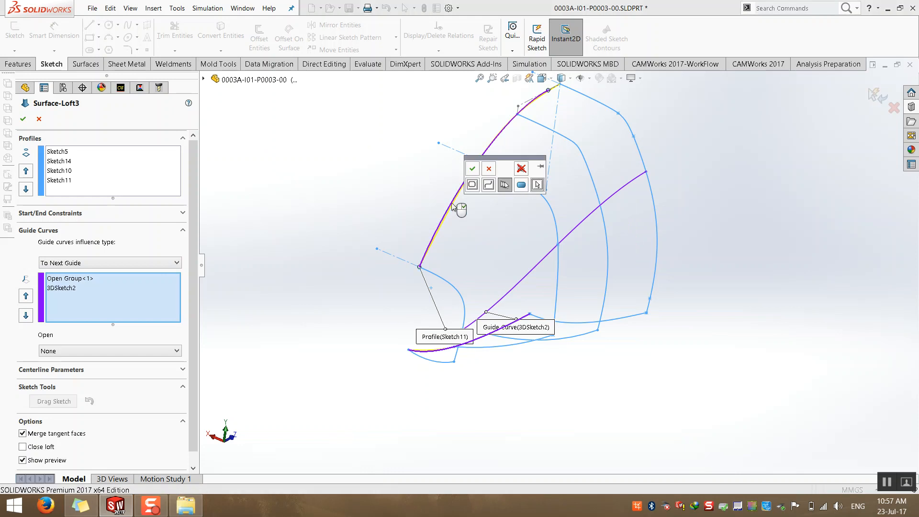
pyautogui.click(472, 168)
pyautogui.moveTo(344, 263); pyautogui.dragTo(313, 254, button='middle')
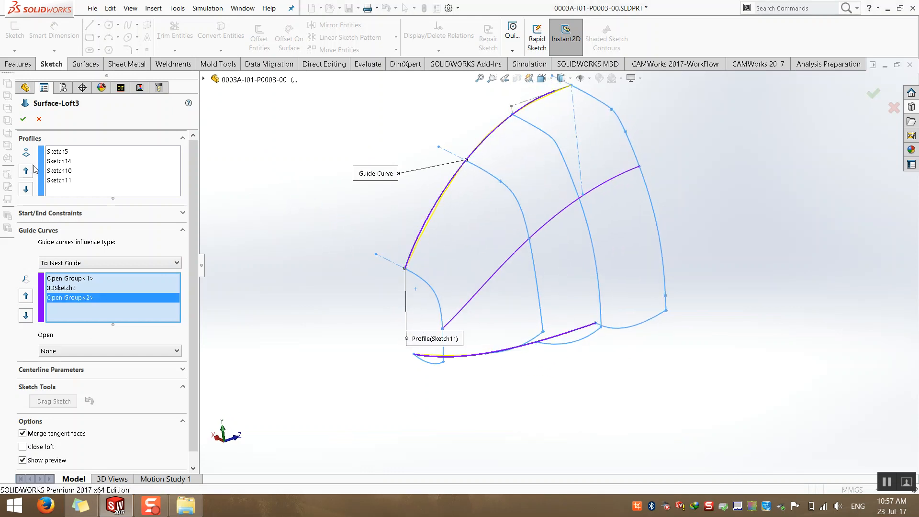
pyautogui.click(28, 119)
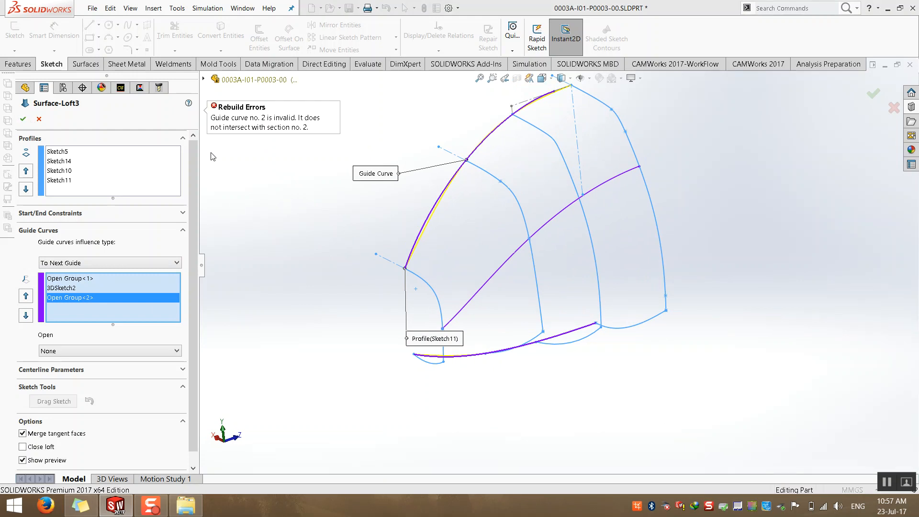
# Remove 3DSketch2 from the guide curves and try building the loft with the two Sketch15 curves
pyautogui.click(75, 288)
pyautogui.press('Delete')
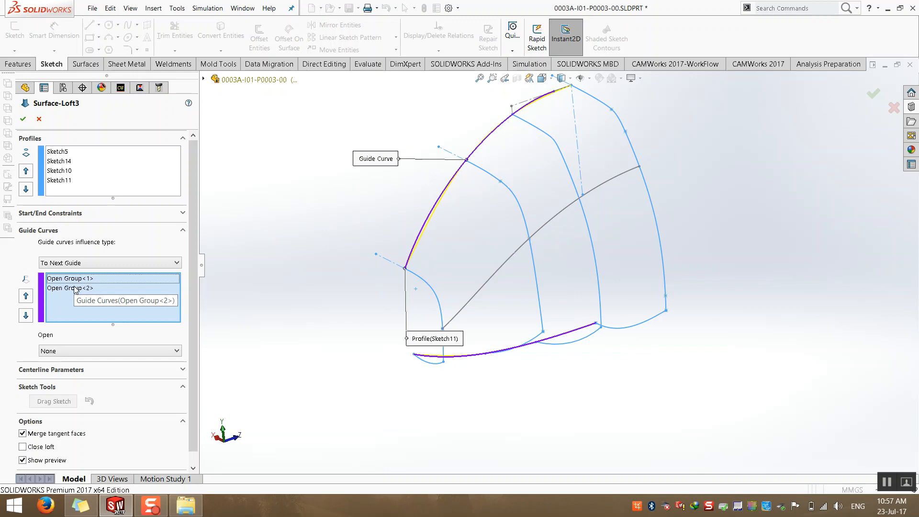
pyautogui.click(22, 119)
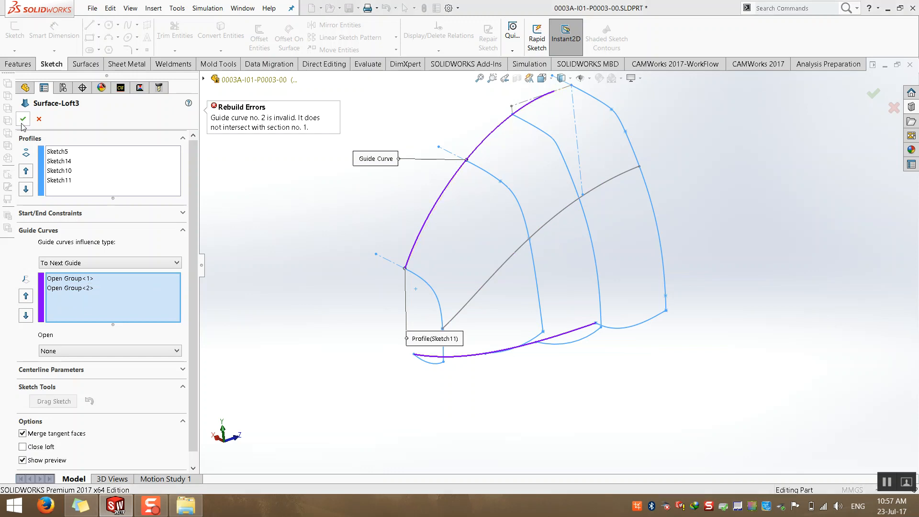
# Remove the upper Sketch15 guide curve, briefly test 3DSketch2, and finish Surface-Loft3 with only the lower Sketch15 curve as guide
pyautogui.moveTo(349, 315); pyautogui.dragTo(379, 246, button='middle')
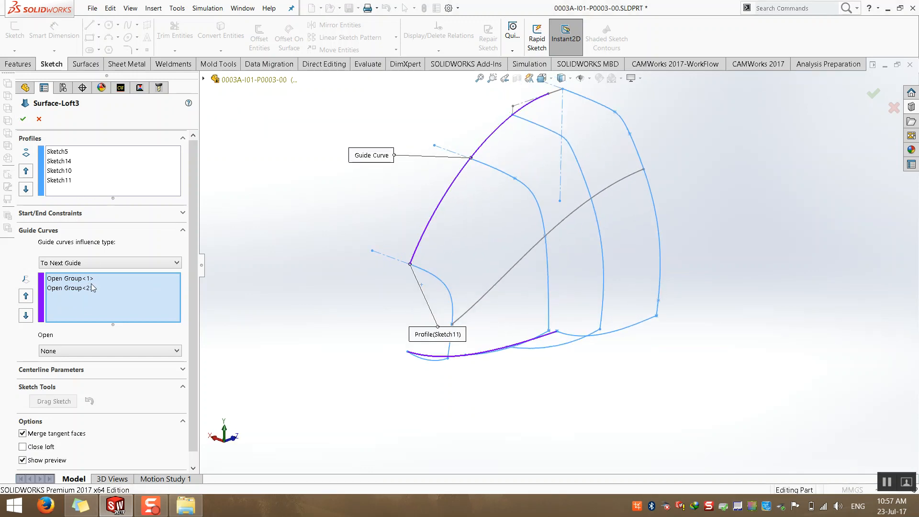
pyautogui.click(69, 280)
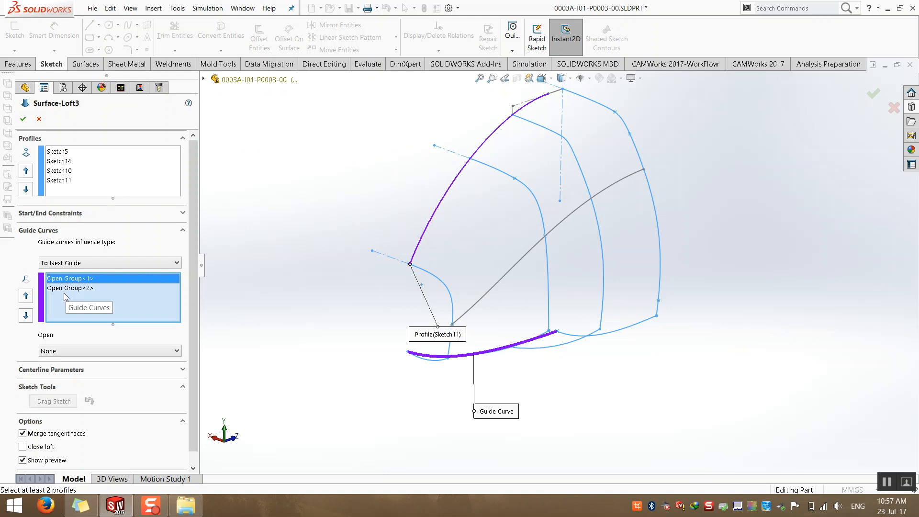
pyautogui.click(63, 290)
pyautogui.press('Delete')
pyautogui.click(87, 293)
pyautogui.click(469, 313)
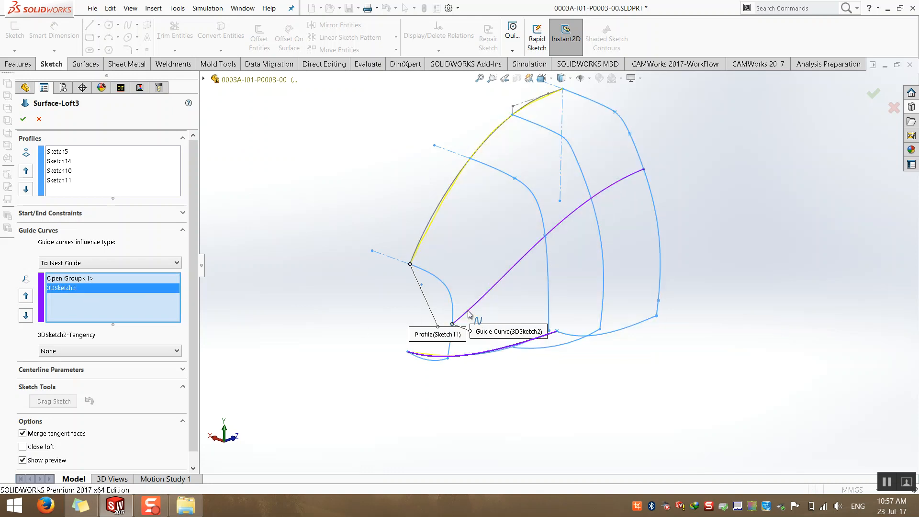
pyautogui.click(468, 314)
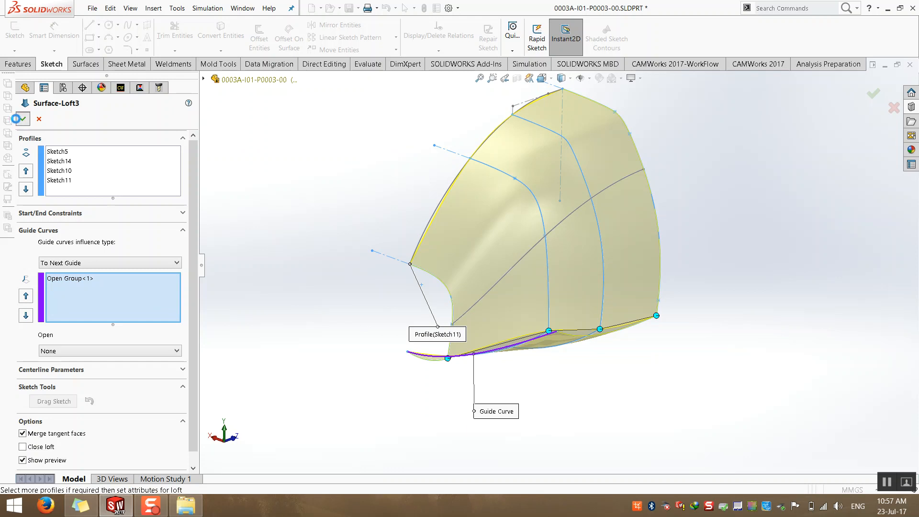
pyautogui.click(20, 119)
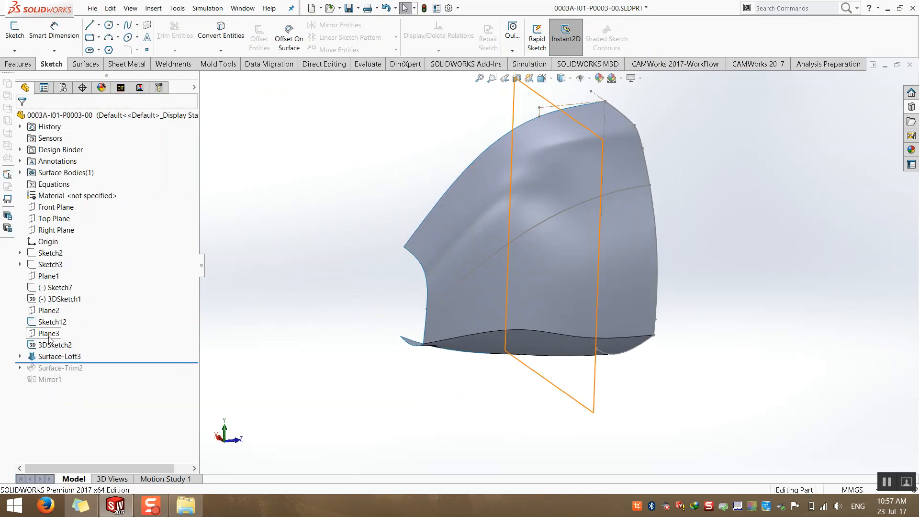
# Examine the sketches used by Surface-Loft3, comparing Sketch15 with the edges of the lofted surface
pyautogui.click(20, 356)
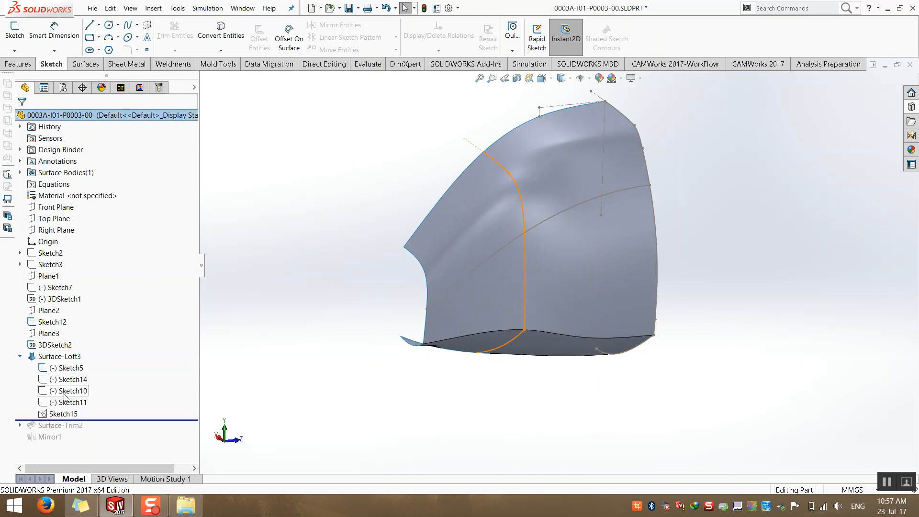
pyautogui.click(61, 415)
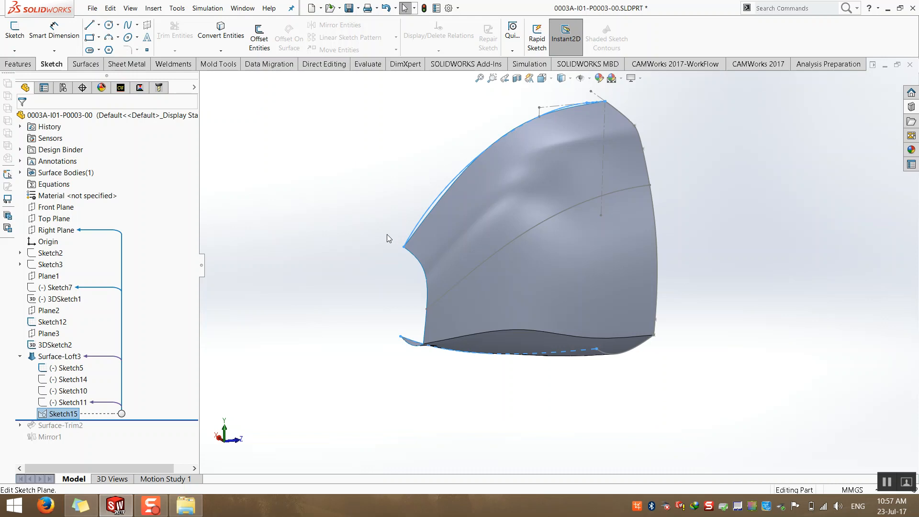
pyautogui.click(340, 287)
pyautogui.moveTo(340, 287)
pyautogui.mouseDown(button='middle')
pyautogui.moveTo(455, 301)
pyautogui.moveTo(264, 322)
pyautogui.moveTo(367, 361)
pyautogui.moveTo(357, 285)
pyautogui.moveTo(491, 253)
pyautogui.moveTo(320, 320)
pyautogui.mouseUp(button='middle')
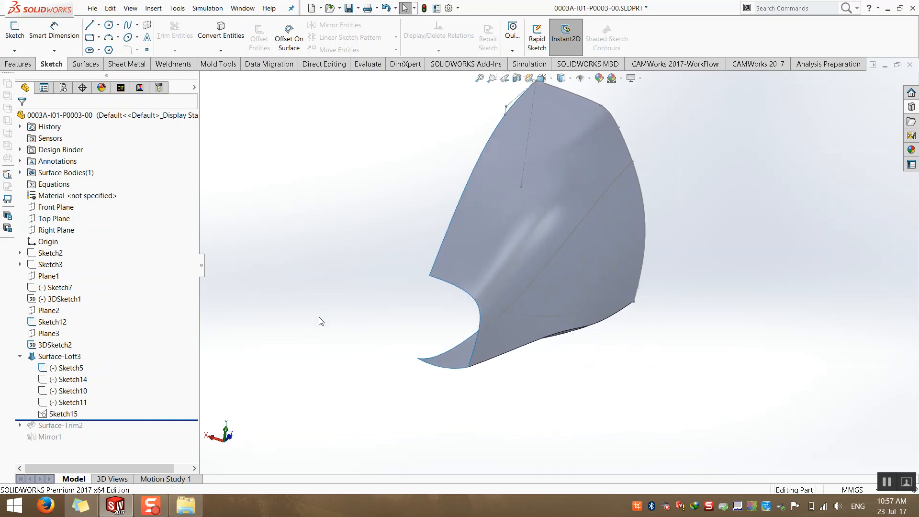
# Fillet the long edge between the loft's side face and underside face with a 15 mm radius
pyautogui.moveTo(426, 303); pyautogui.dragTo(368, 164, button='middle')
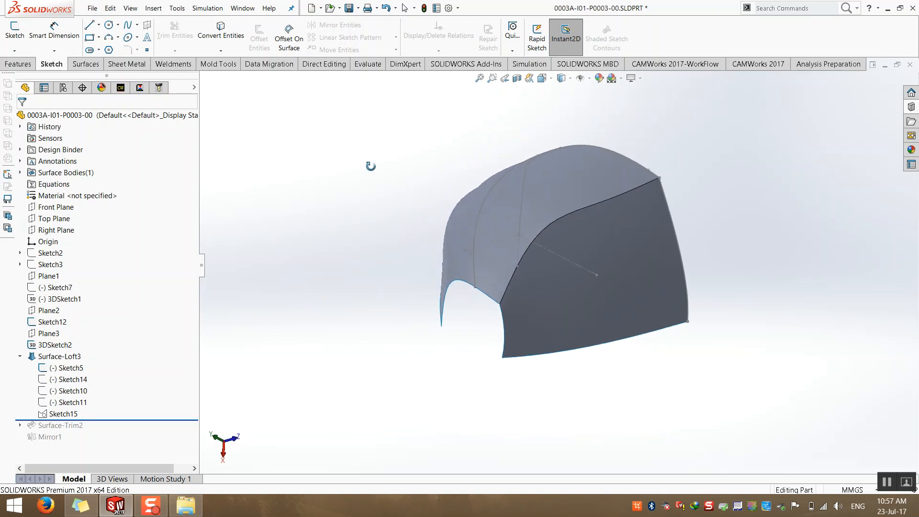
pyautogui.click(6, 65)
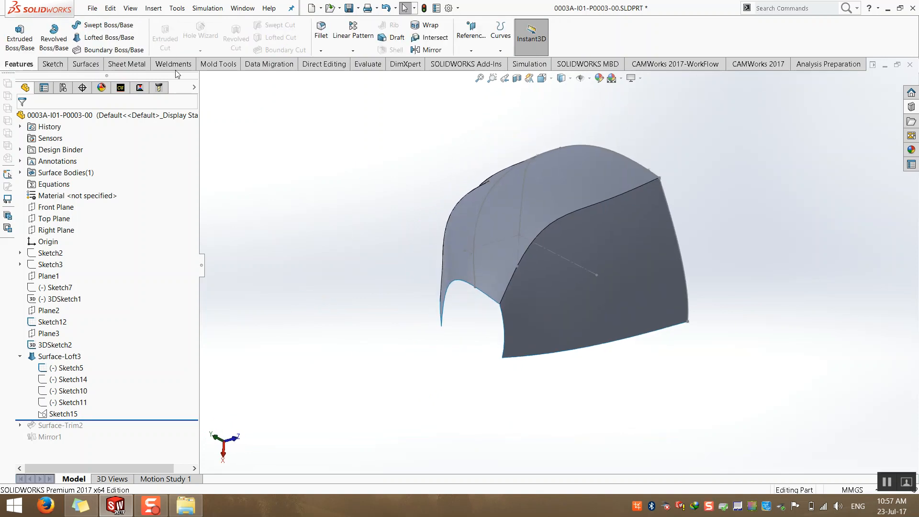
pyautogui.click(322, 35)
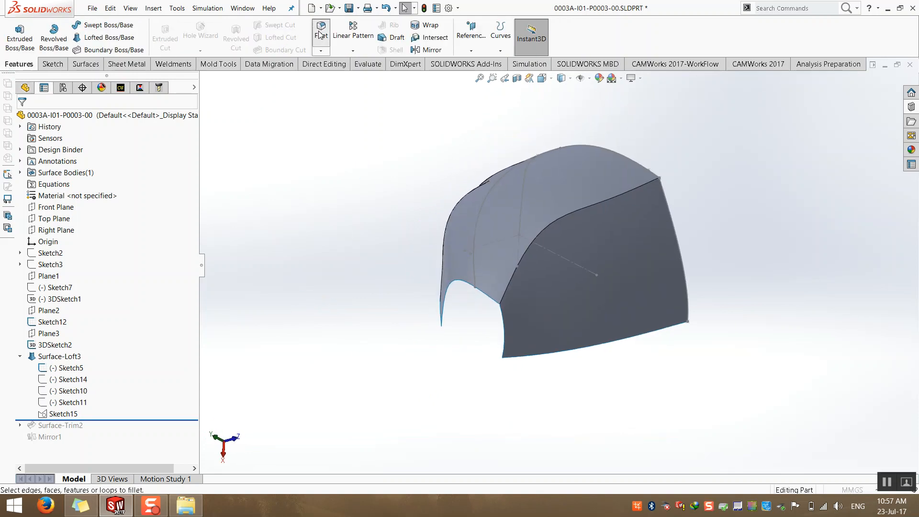
pyautogui.click(569, 215)
pyautogui.write('15')
pyautogui.press('Return')
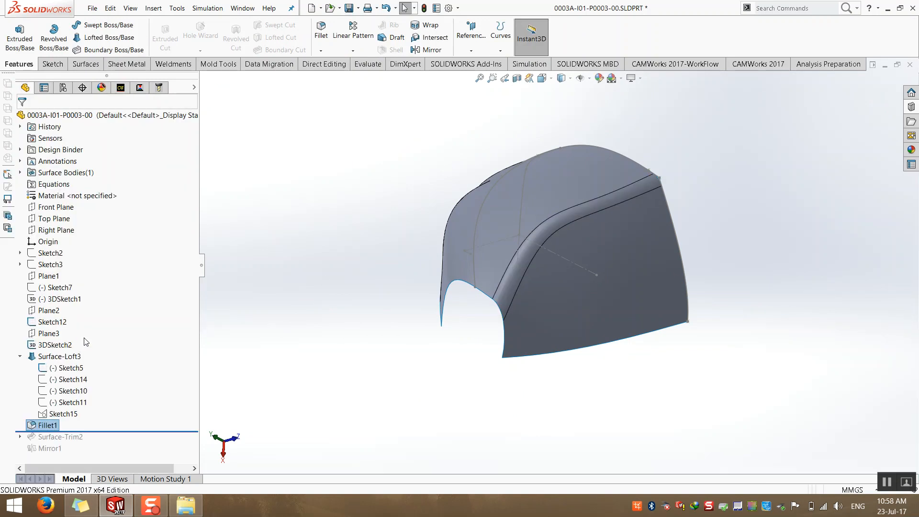
pyautogui.moveTo(357, 273); pyautogui.dragTo(453, 303, button='middle')
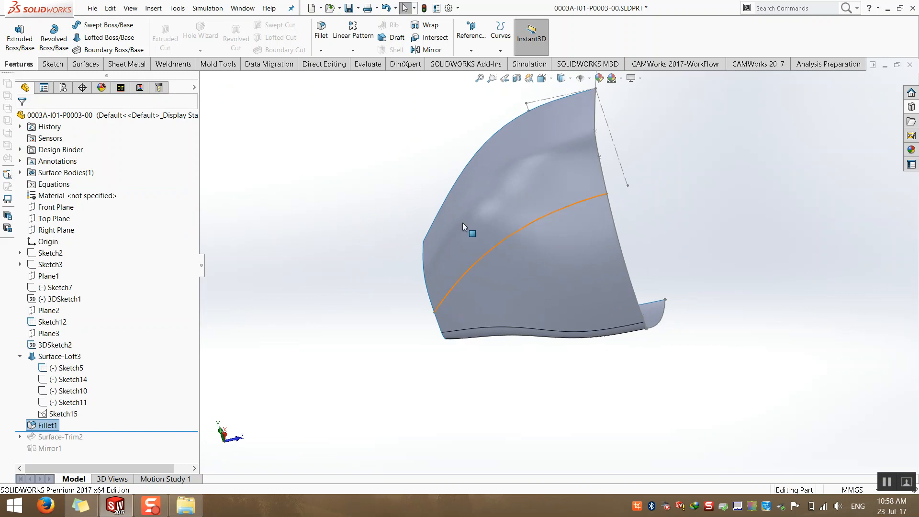
# Examine the filleted loft surface from the outside, underside and inside, checking its bulge and the rounded lower edge
pyautogui.moveTo(563, 84)
pyautogui.click(567, 104)
pyautogui.moveTo(418, 302)
pyautogui.mouseDown(button='middle')
pyautogui.moveTo(504, 252)
pyautogui.moveTo(514, 271)
pyautogui.moveTo(414, 260)
pyautogui.moveTo(331, 309)
pyautogui.moveTo(304, 488)
pyautogui.moveTo(322, 496)
pyautogui.mouseUp(button='middle')
pyautogui.moveTo(526, 259); pyautogui.dragTo(480, 290, button='middle')
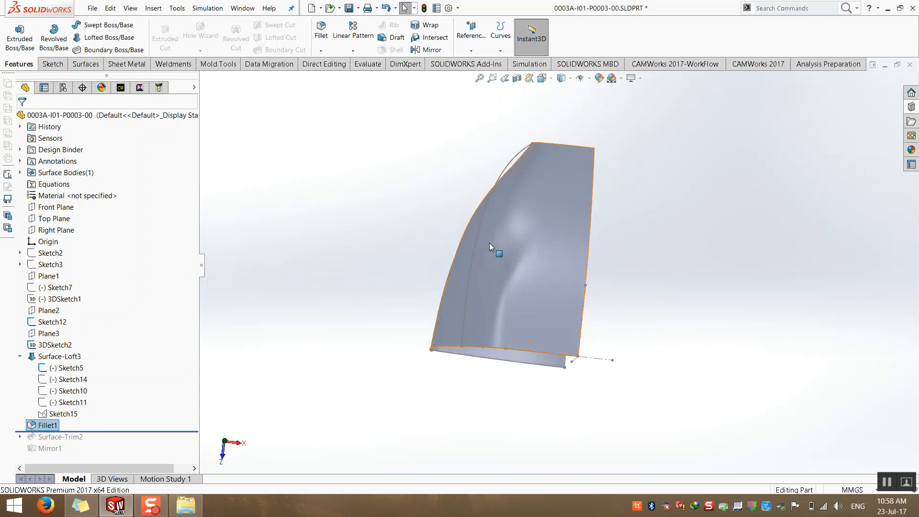
pyautogui.moveTo(457, 412); pyautogui.dragTo(525, 369, button='middle')
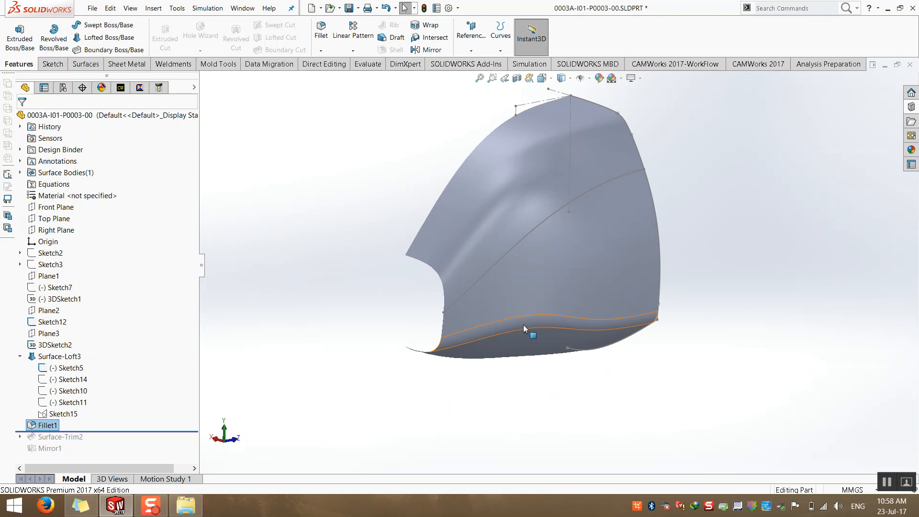
pyautogui.moveTo(522, 324); pyautogui.dragTo(631, 297, button='middle')
pyautogui.click(20, 356)
pyautogui.moveTo(472, 343); pyautogui.dragTo(329, 342, button='middle')
pyautogui.scroll(-6, 486, 220)
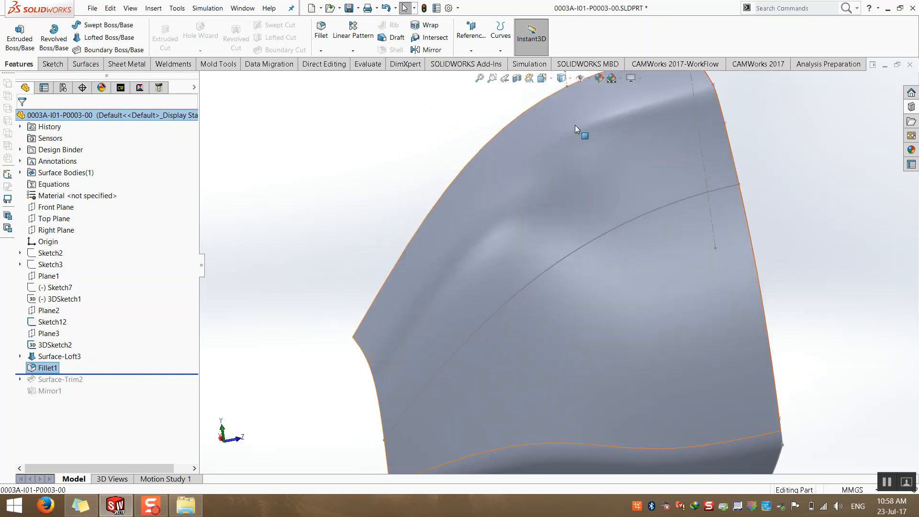
pyautogui.scroll(3, 590, 161)
pyautogui.moveTo(611, 176); pyautogui.dragTo(732, 263, button='middle')
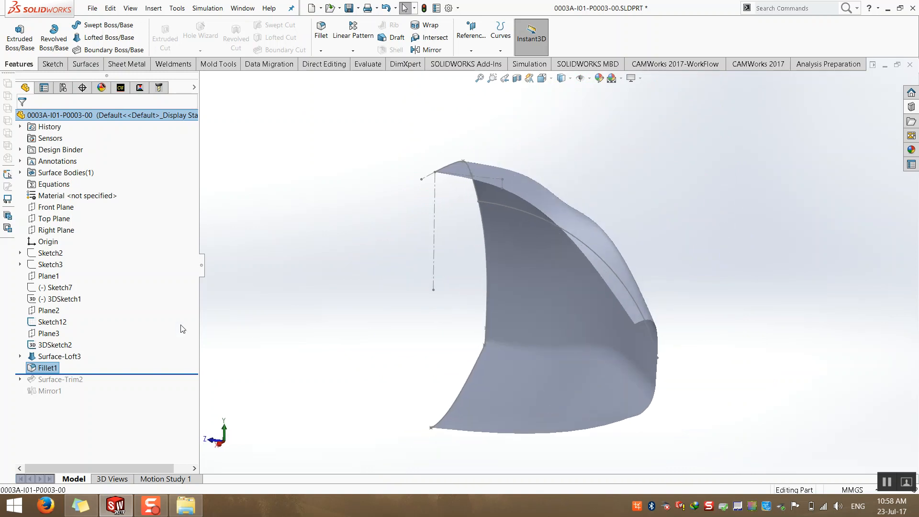
# Try lengthening the horizontal line of Sketch12 by setting its dimension to 70 mm and then 75 mm
pyautogui.click(42, 323)
pyautogui.click(480, 147)
pyautogui.write('70')
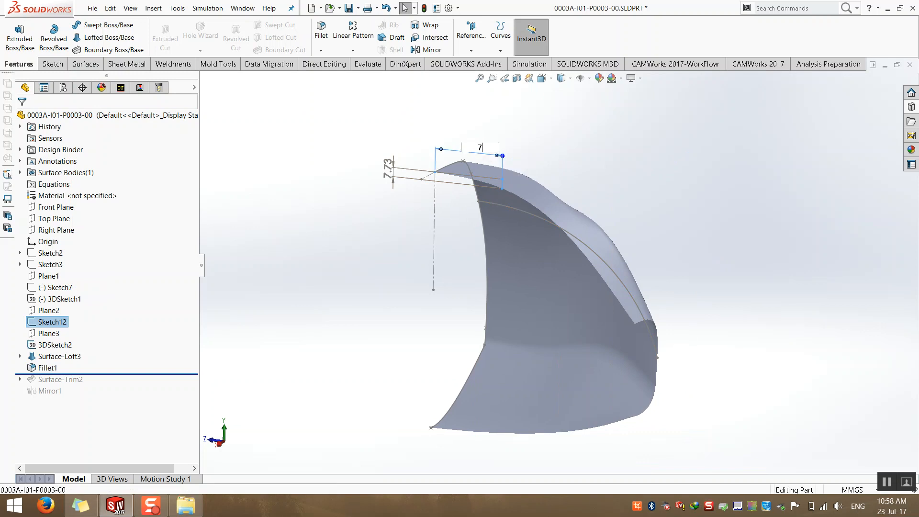
pyautogui.press('Return')
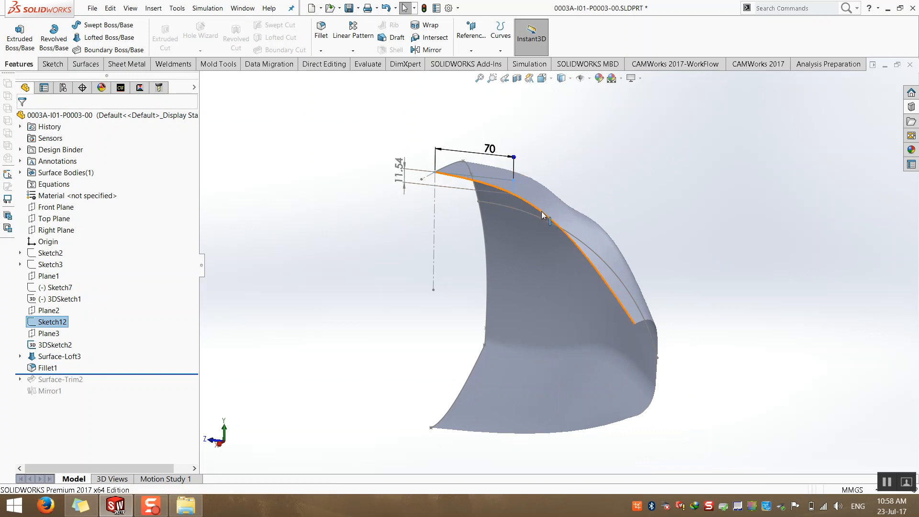
pyautogui.scroll(-5, 550, 201)
pyautogui.moveTo(478, 198)
pyautogui.mouseDown(button='middle')
pyautogui.moveTo(418, 215)
pyautogui.moveTo(379, 199)
pyautogui.moveTo(391, 156)
pyautogui.mouseUp(button='middle')
pyautogui.doubleClick(389, 155)
pyautogui.write('75')
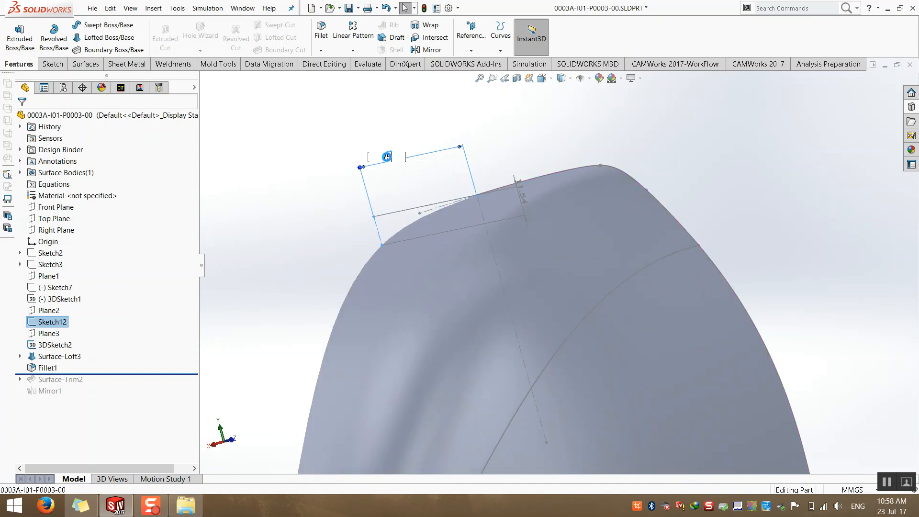
pyautogui.press('Return')
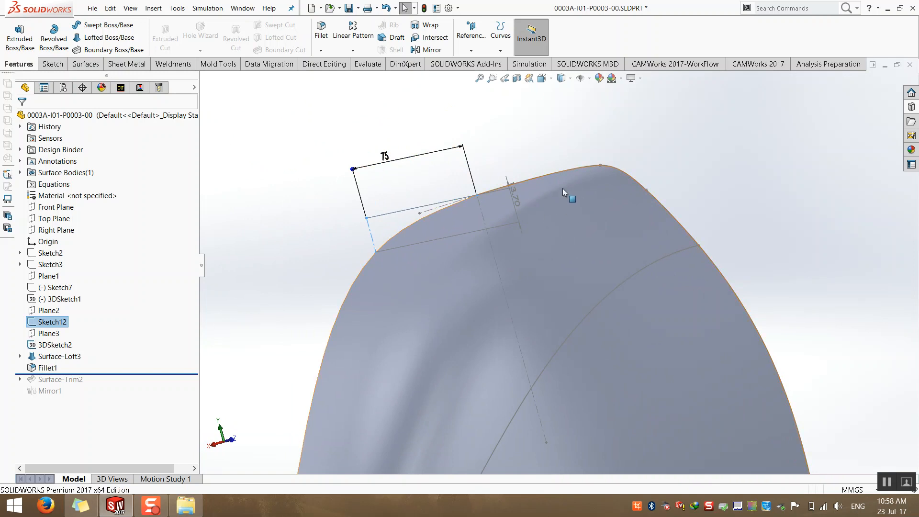
# Try shorter values for the same Sketch12 dimension, 50 mm and then 60 mm, ignoring the rebuild errors
pyautogui.doubleClick(388, 158)
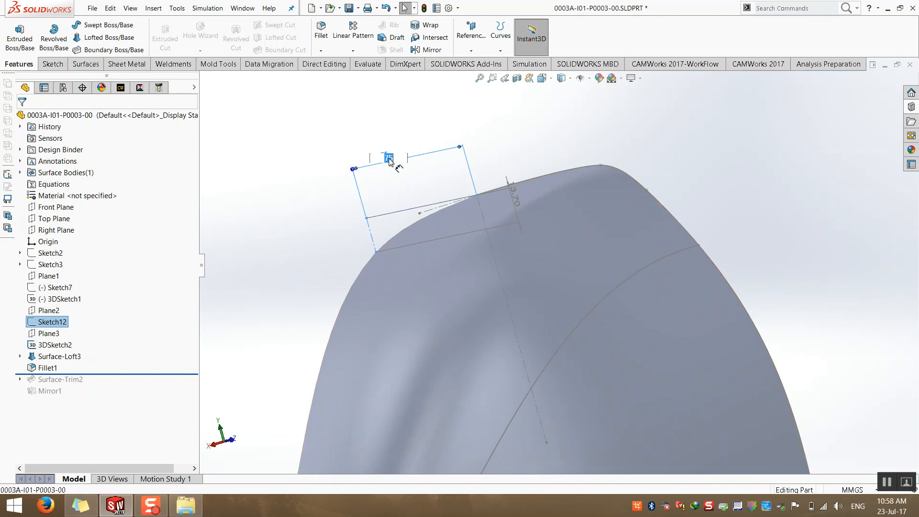
pyautogui.write('50')
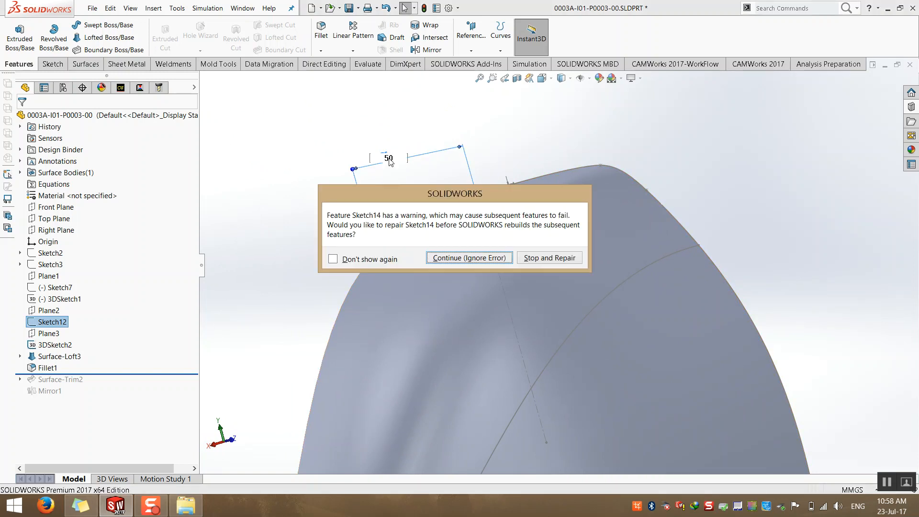
pyautogui.press('Return')
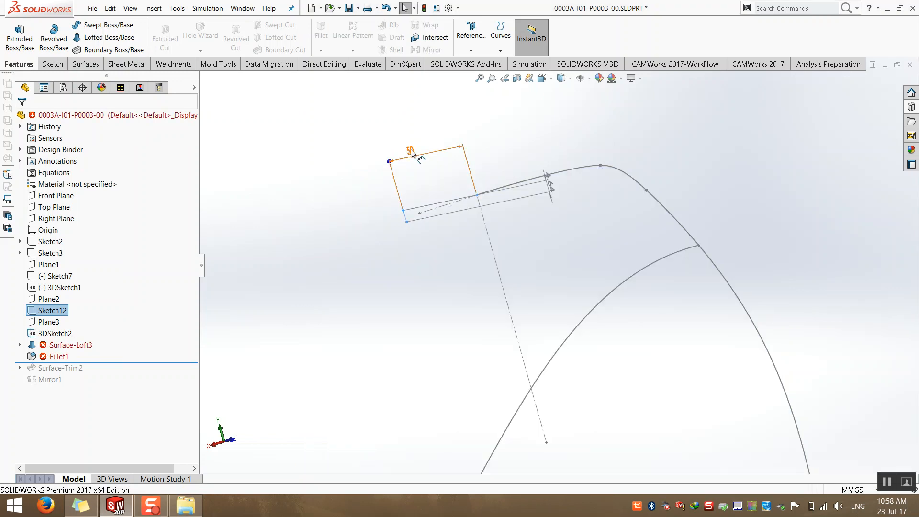
pyautogui.write('60')
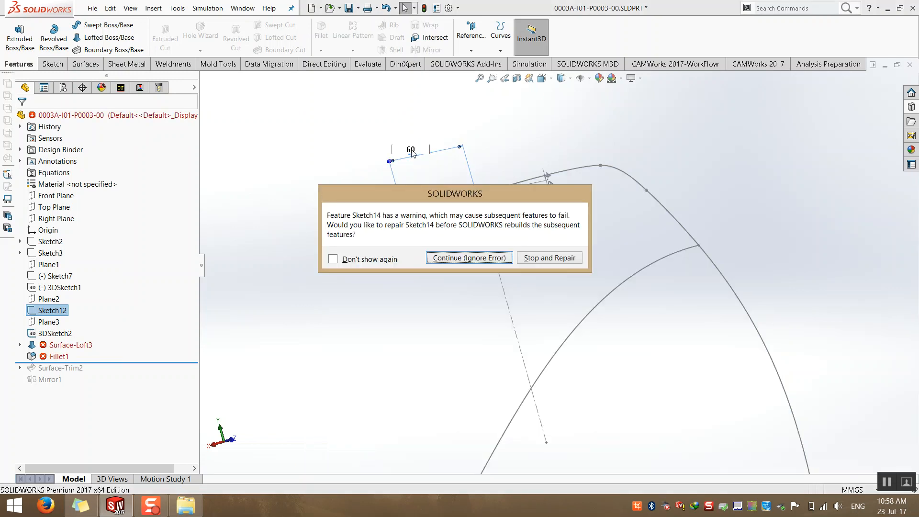
pyautogui.press('Return')
pyautogui.moveTo(386, 137); pyautogui.dragTo(367, 185, button='middle')
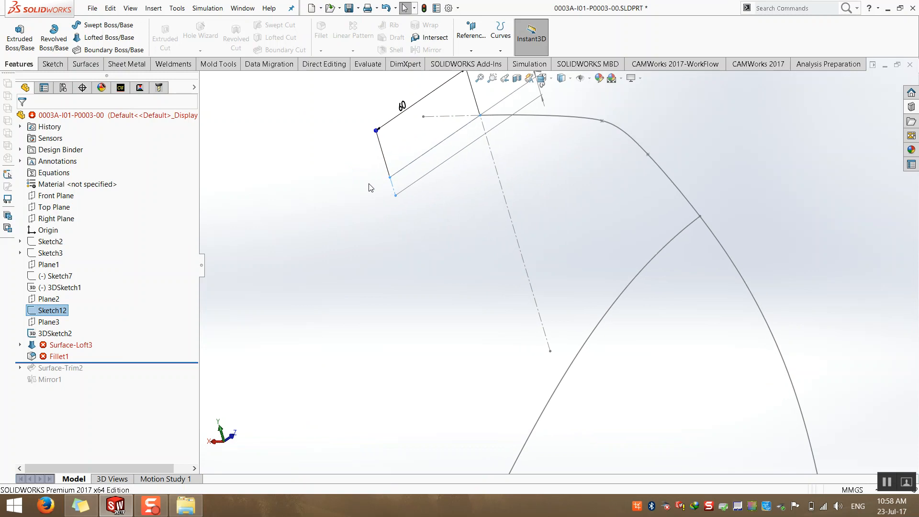
# Edit Sketch12, set its horizontal line to 65 mm, and rebuild the part while ignoring the Sketch14 error
pyautogui.click(364, 188)
pyautogui.doubleClick(405, 171)
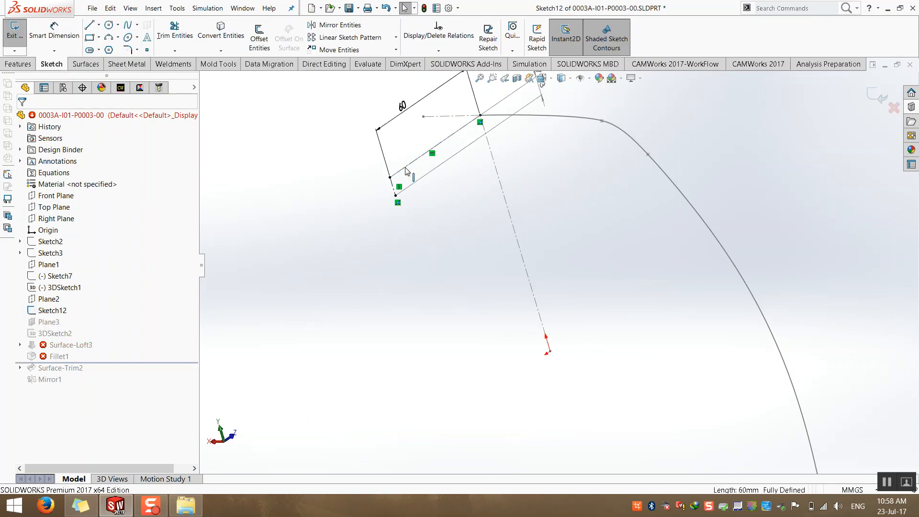
pyautogui.doubleClick(404, 107)
pyautogui.write('65')
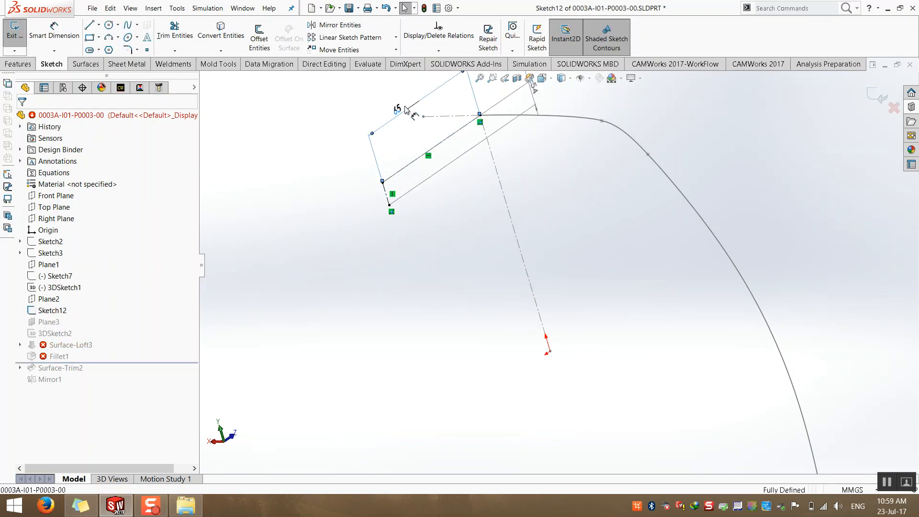
pyautogui.press('Return')
pyautogui.click(423, 7)
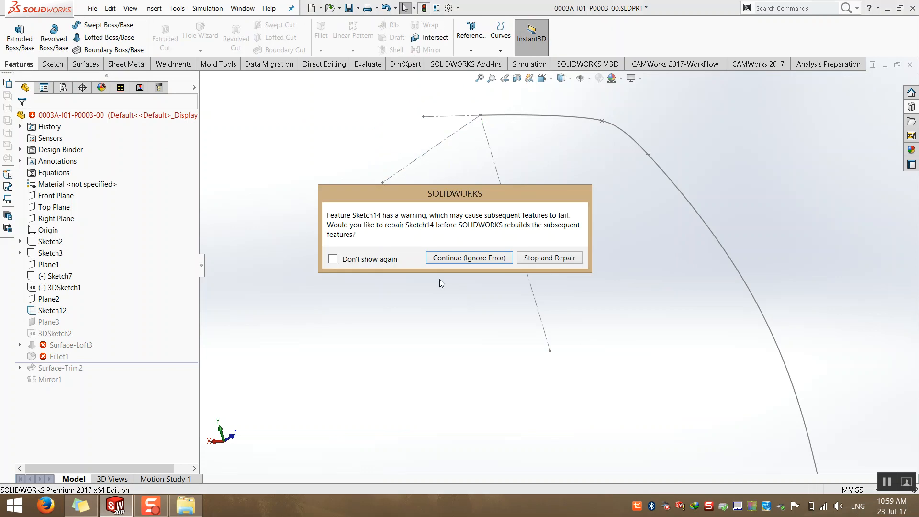
pyautogui.click(444, 259)
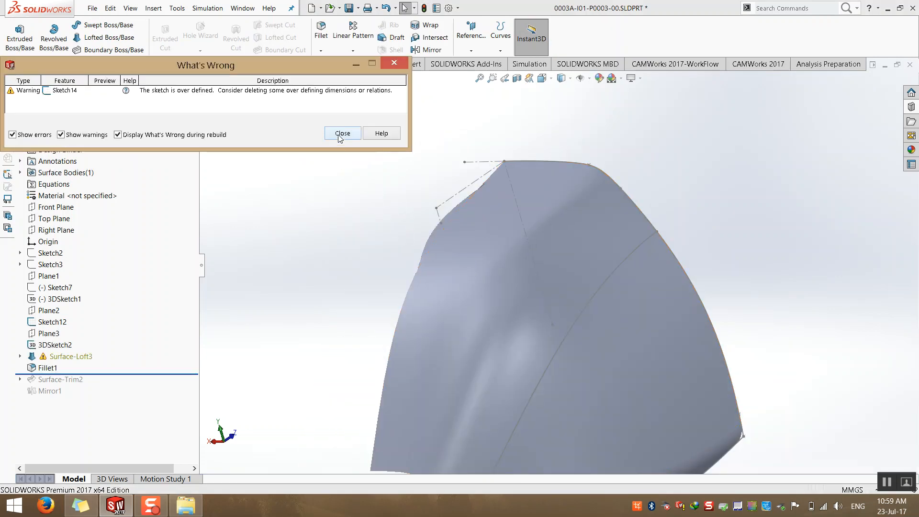
pyautogui.click(343, 133)
# Open Surface-Loft3's definition, inspect its open-group guide curve against the profile sketches, and accept the loft without changes
pyautogui.moveTo(390, 245); pyautogui.dragTo(300, 267, button='middle')
pyautogui.rightClick(57, 356)
pyautogui.click(69, 254)
pyautogui.click(74, 278)
pyautogui.moveTo(344, 330); pyautogui.dragTo(380, 340, button='middle')
pyautogui.scroll(-8, 515, 251)
pyautogui.moveTo(520, 252); pyautogui.dragTo(571, 248, button='middle')
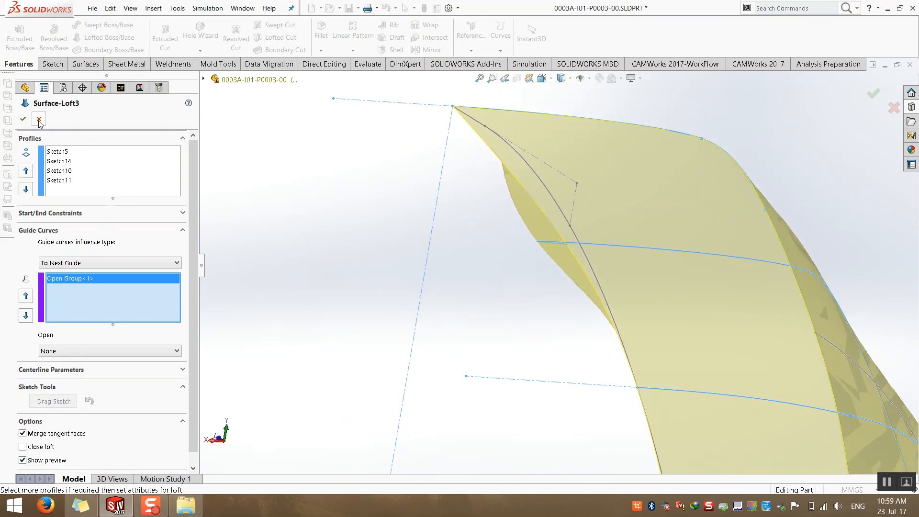
pyautogui.click(22, 119)
# Open Sketch14 under Surface-Loft3, inspect the conflicting end of its profile curve, and leave the sketch
pyautogui.click(20, 356)
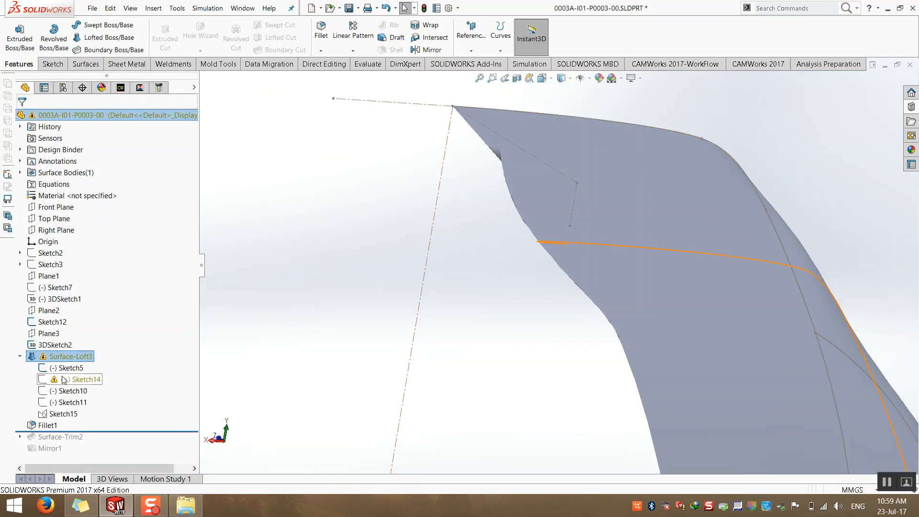
pyautogui.click(65, 379)
pyautogui.rightClick(66, 379)
pyautogui.click(72, 252)
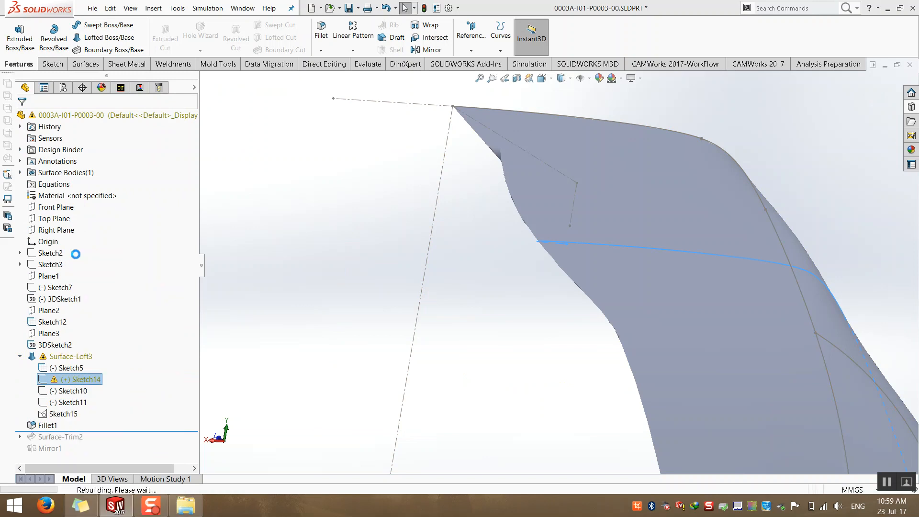
pyautogui.scroll(-3, 561, 243)
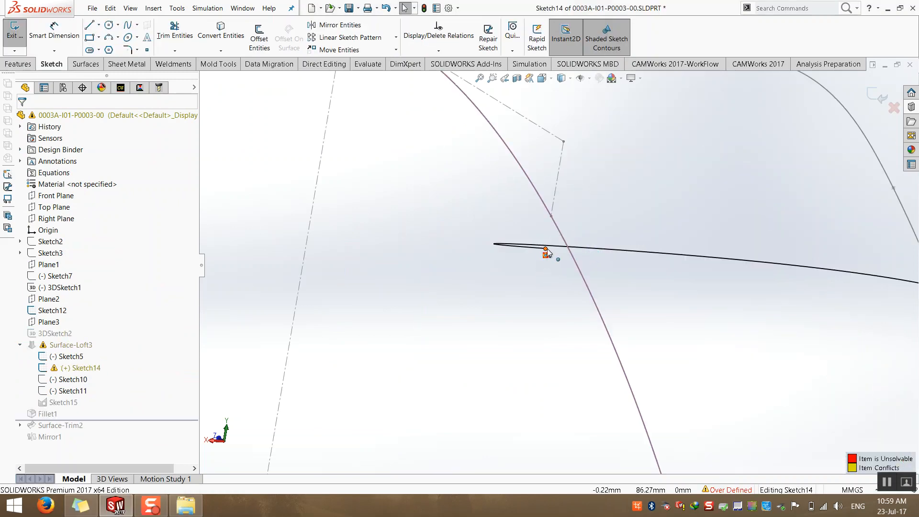
pyautogui.scroll(3, 546, 252)
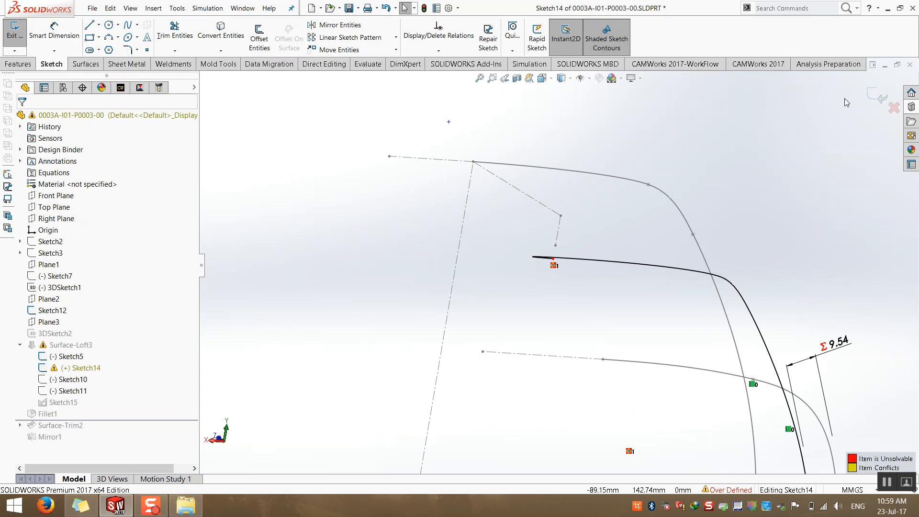
pyautogui.click(878, 96)
pyautogui.click(334, 133)
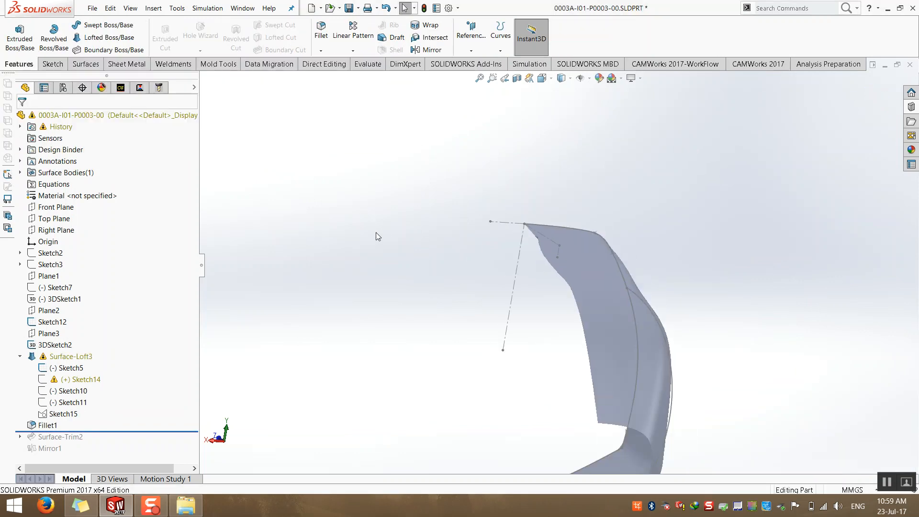
pyautogui.moveTo(375, 232); pyautogui.dragTo(355, 234, button='middle')
# Undo the Sketch12 changes, the fillet and the loft edits, back to the loft using Sketch5, Sketch7 and 3DSketch1
pyautogui.hotkey('ctrl', 'z')
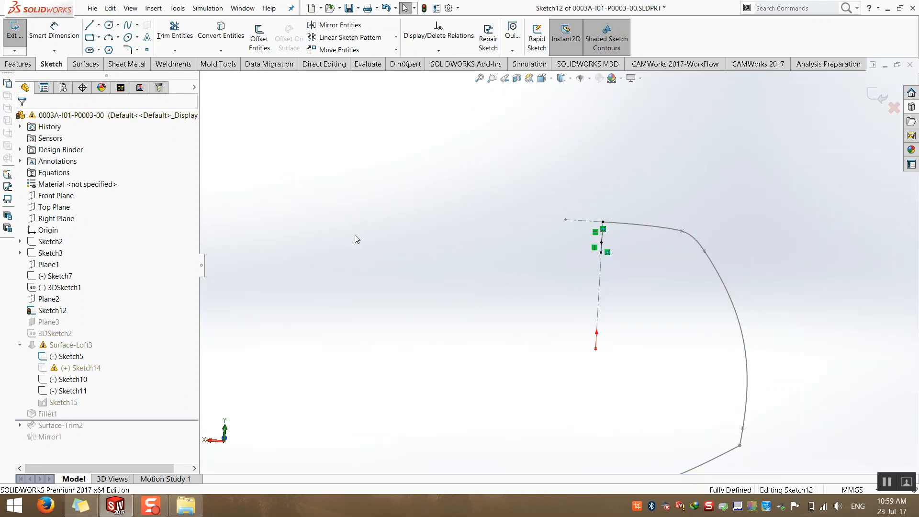
pyautogui.click(452, 262)
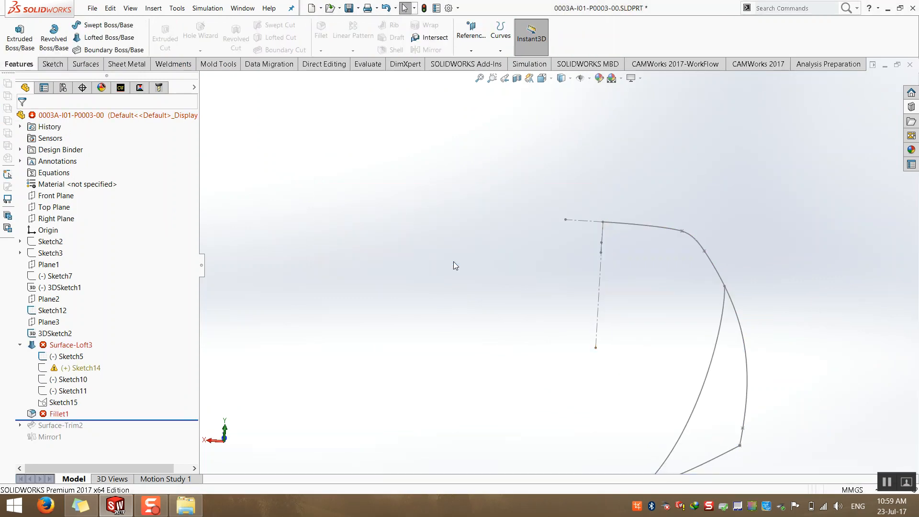
pyautogui.click(385, 261)
pyautogui.click(460, 254)
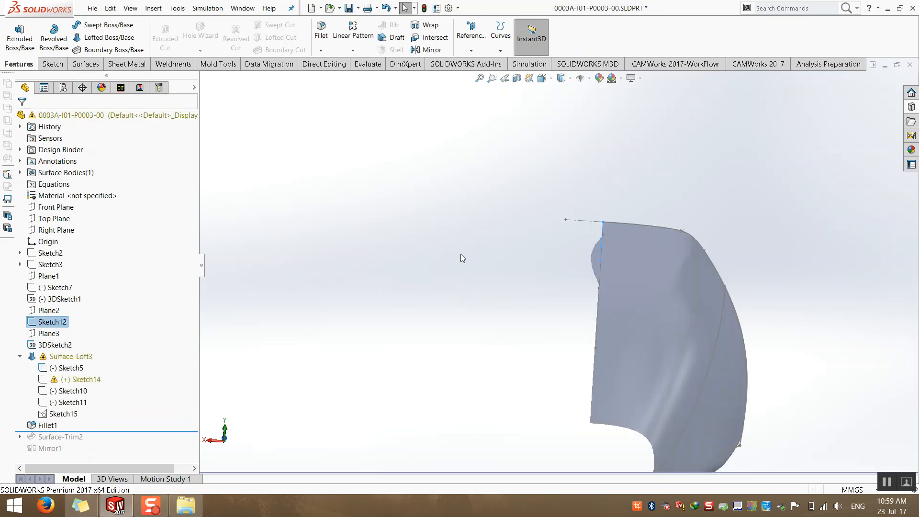
pyautogui.click(386, 8)
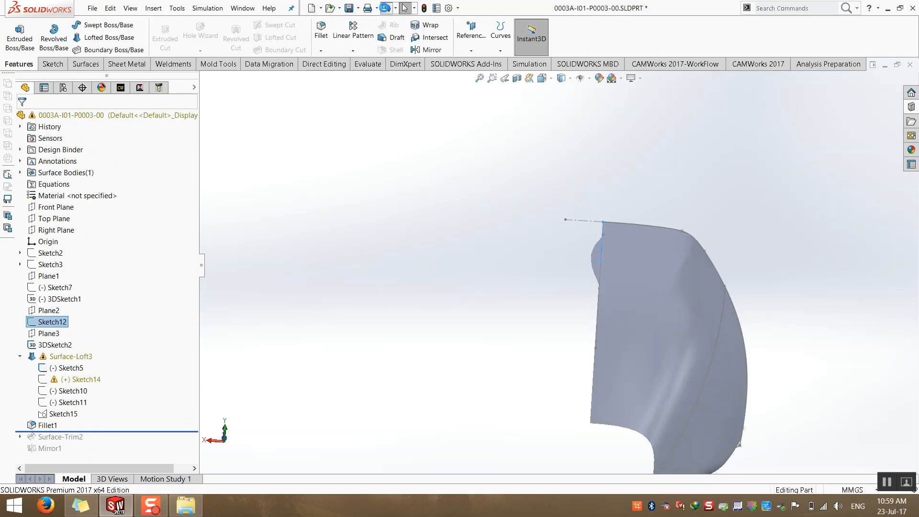
pyautogui.click(385, 8)
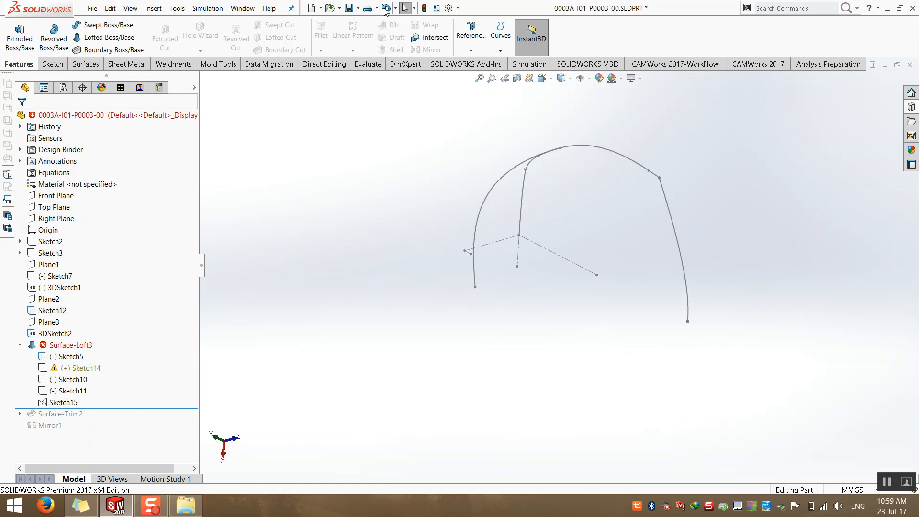
pyautogui.moveTo(550, 249)
pyautogui.mouseDown(button='middle')
pyautogui.moveTo(473, 314)
pyautogui.moveTo(493, 416)
pyautogui.mouseUp(button='middle')
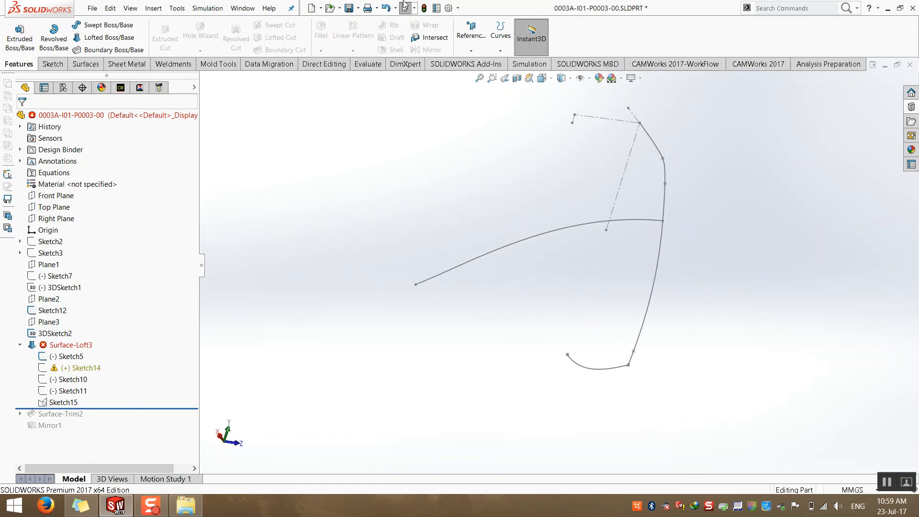
pyautogui.click(386, 8)
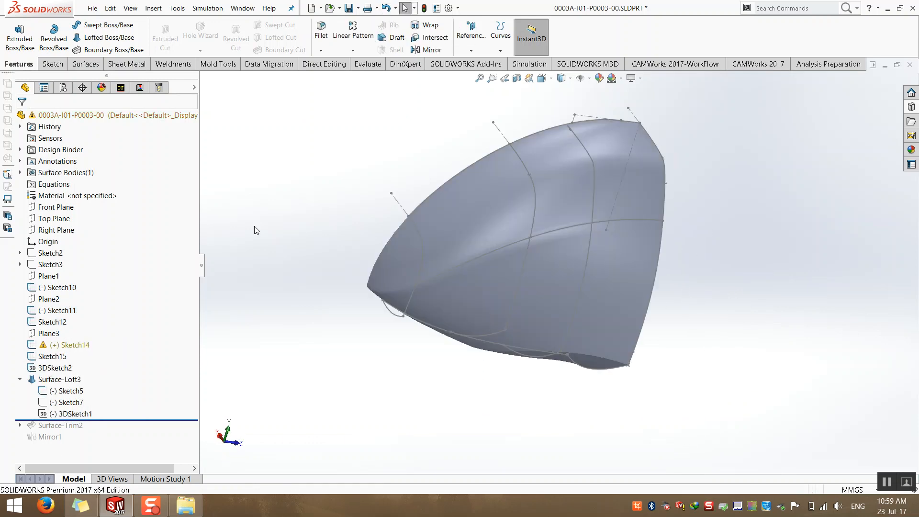
# Rebuild the part and examine Sketch14 and the restored Surface-Loft3 from several sides
pyautogui.moveTo(507, 201); pyautogui.dragTo(460, 147, button='middle')
pyautogui.click(423, 8)
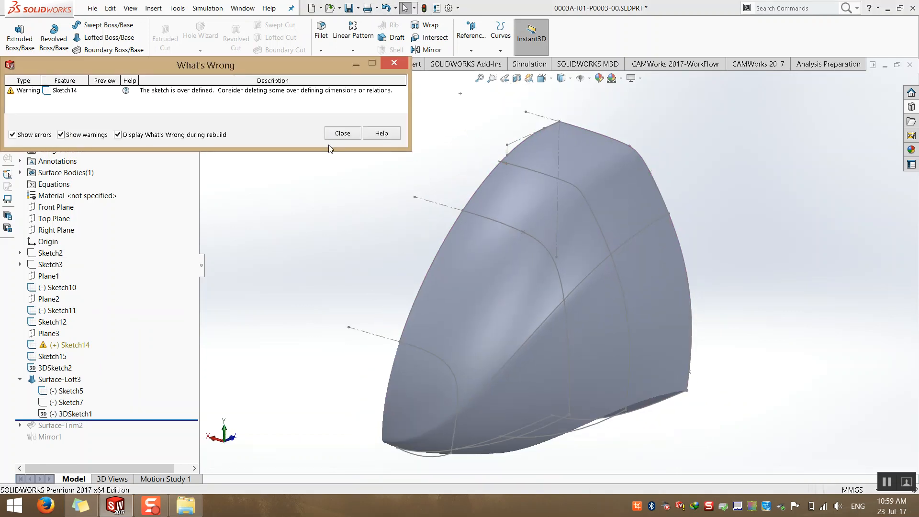
pyautogui.click(338, 133)
pyautogui.click(70, 345)
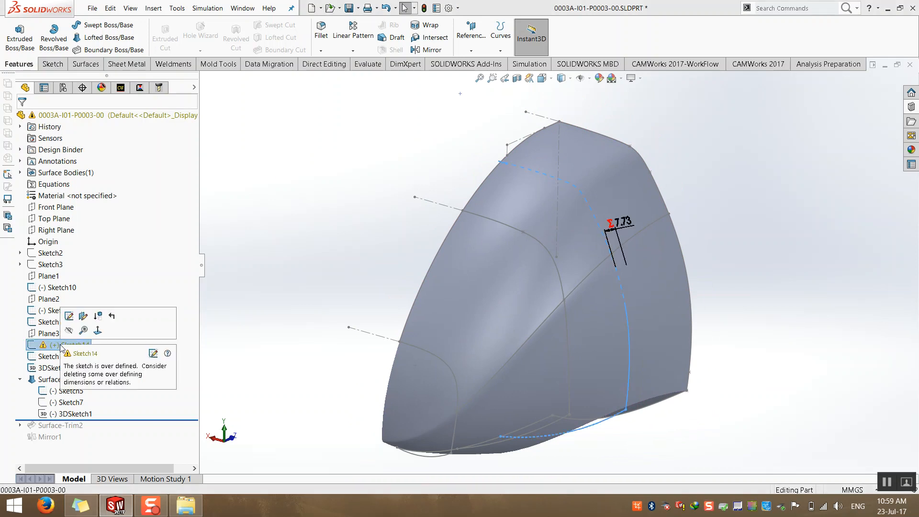
pyautogui.click(308, 332)
pyautogui.moveTo(481, 180)
pyautogui.mouseDown(button='middle')
pyautogui.moveTo(391, 181)
pyautogui.moveTo(518, 148)
pyautogui.moveTo(426, 281)
pyautogui.moveTo(384, 303)
pyautogui.moveTo(496, 313)
pyautogui.moveTo(499, 375)
pyautogui.moveTo(534, 277)
pyautogui.moveTo(538, 302)
pyautogui.moveTo(350, 281)
pyautogui.moveTo(334, 306)
pyautogui.mouseUp(button='middle')
pyautogui.moveTo(511, 101); pyautogui.dragTo(433, 158, button='middle')
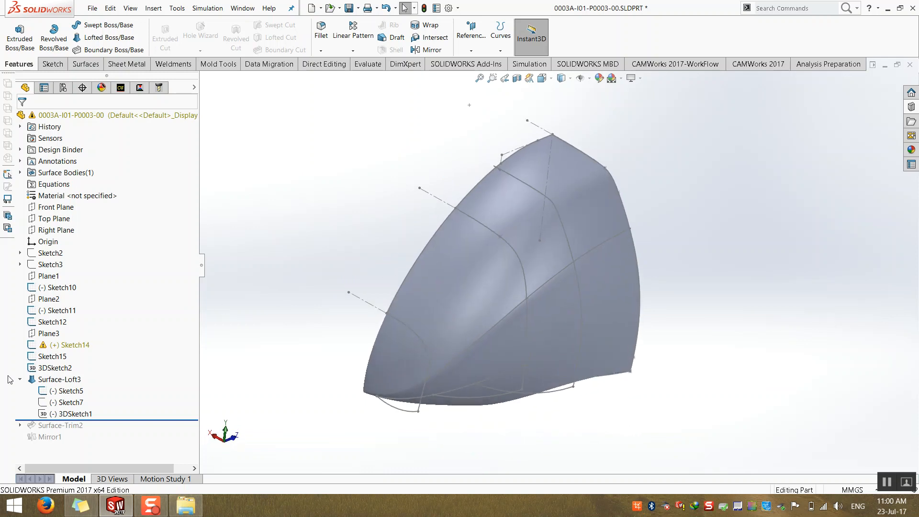
# Open Surface-Loft3's definition and set its start constraint to Normal To Profile
pyautogui.rightClick(49, 379)
pyautogui.click(83, 265)
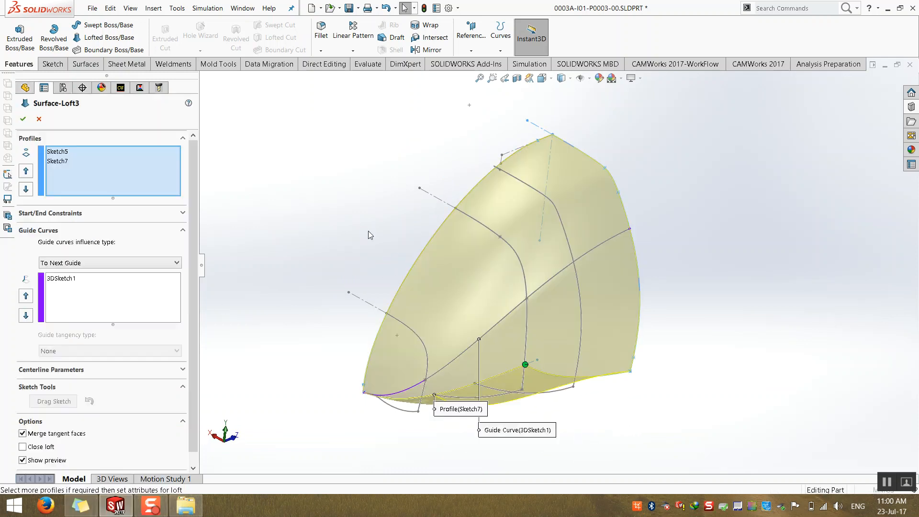
pyautogui.click(72, 213)
pyautogui.click(62, 239)
pyautogui.click(61, 264)
pyautogui.moveTo(352, 250); pyautogui.dragTo(308, 189, button='middle')
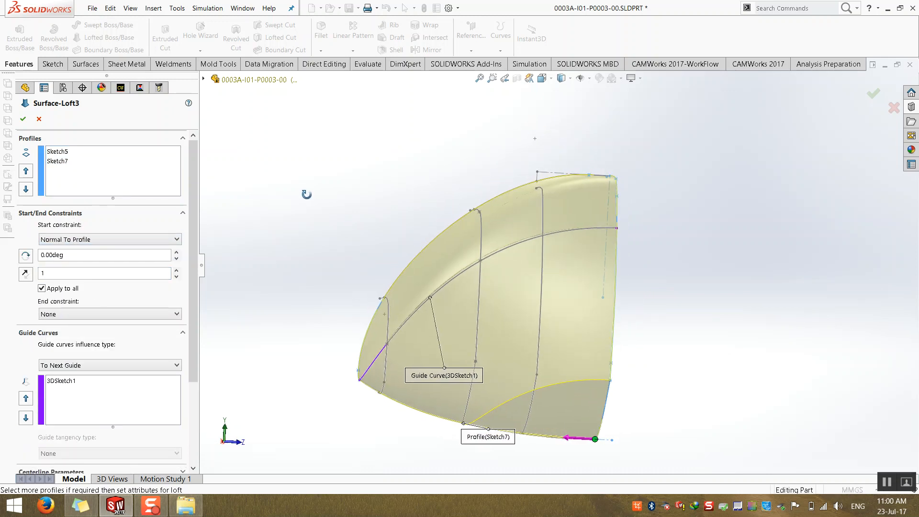
# Try Normal To Profile as Surface-Loft3's end constraint, return it to None, and accept the loft
pyautogui.click(71, 314)
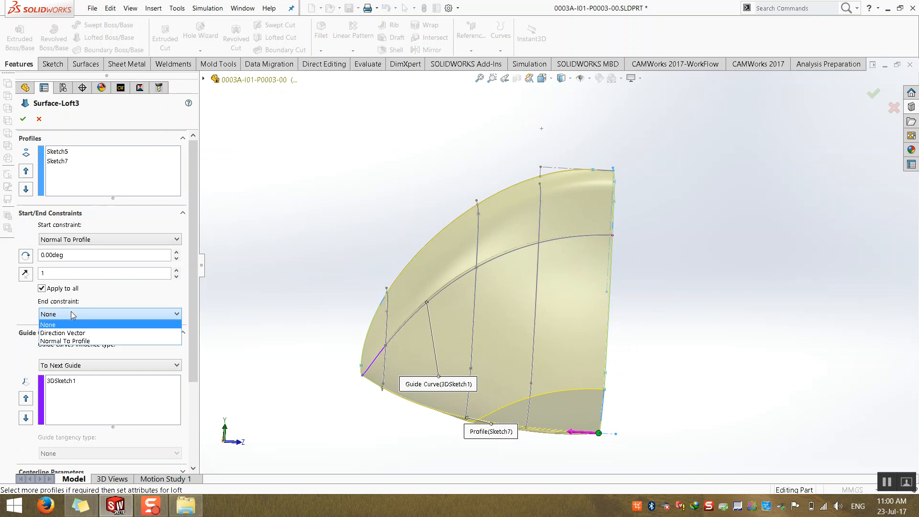
pyautogui.click(72, 340)
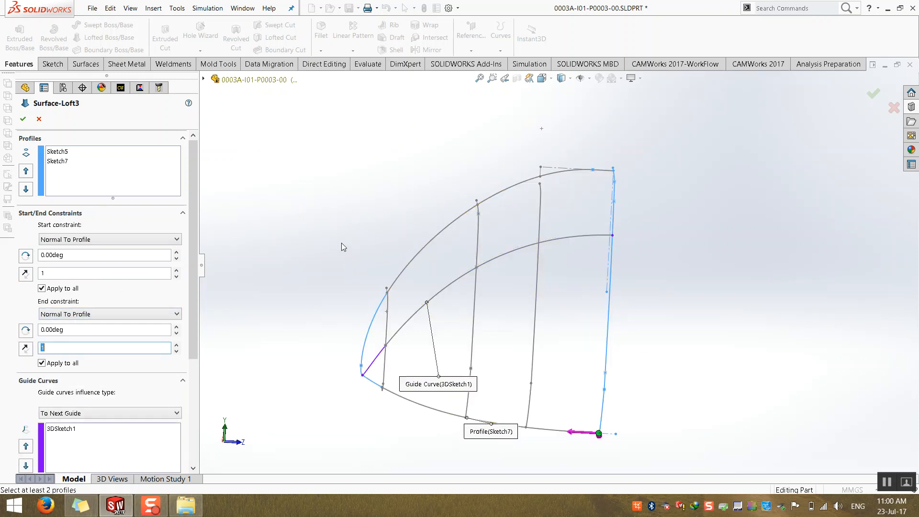
pyautogui.click(43, 314)
pyautogui.click(48, 324)
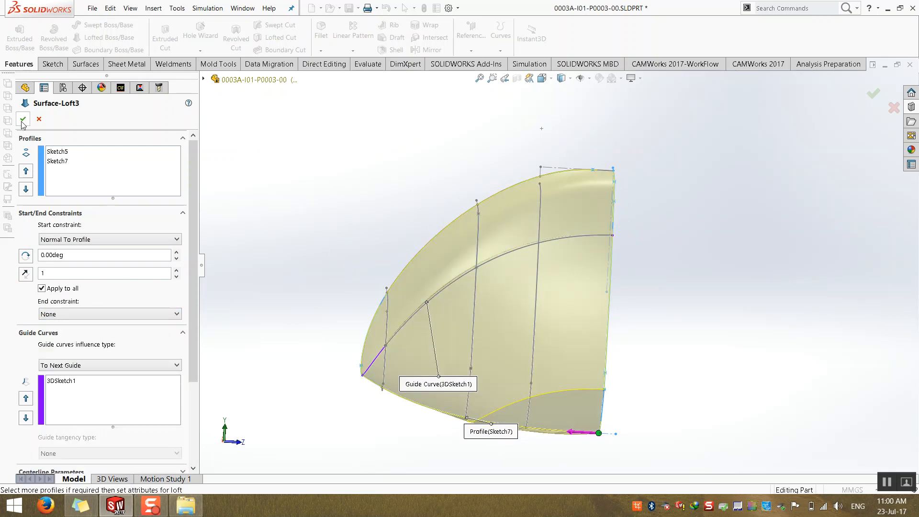
pyautogui.click(23, 119)
pyautogui.scroll(-5, 445, 222)
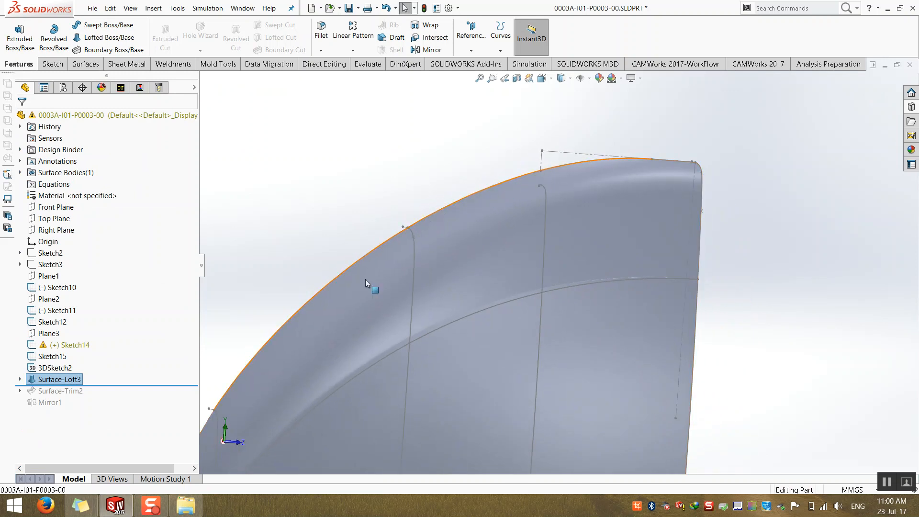
pyautogui.scroll(3, 559, 275)
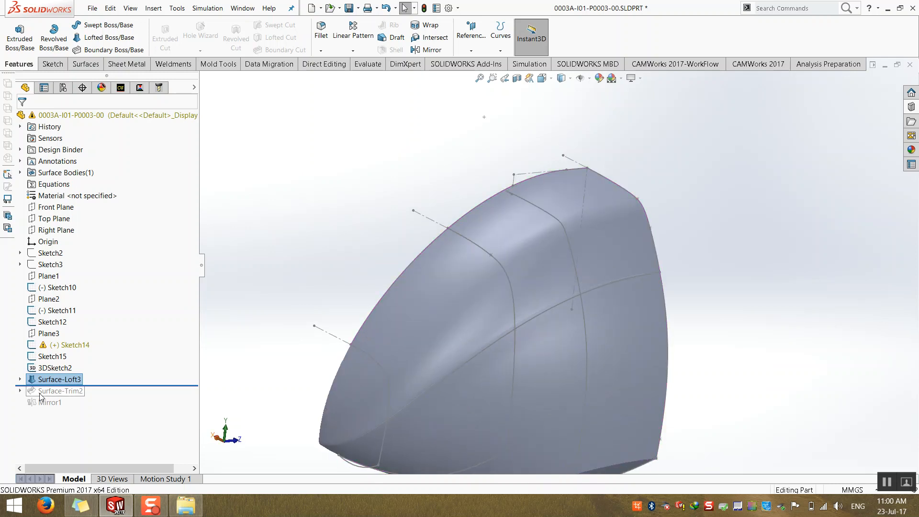
# Change the guide curves influence type of Surface-Loft3, accept the loft, and inspect the surface against Sketch14
pyautogui.rightClick(43, 379)
pyautogui.click(58, 265)
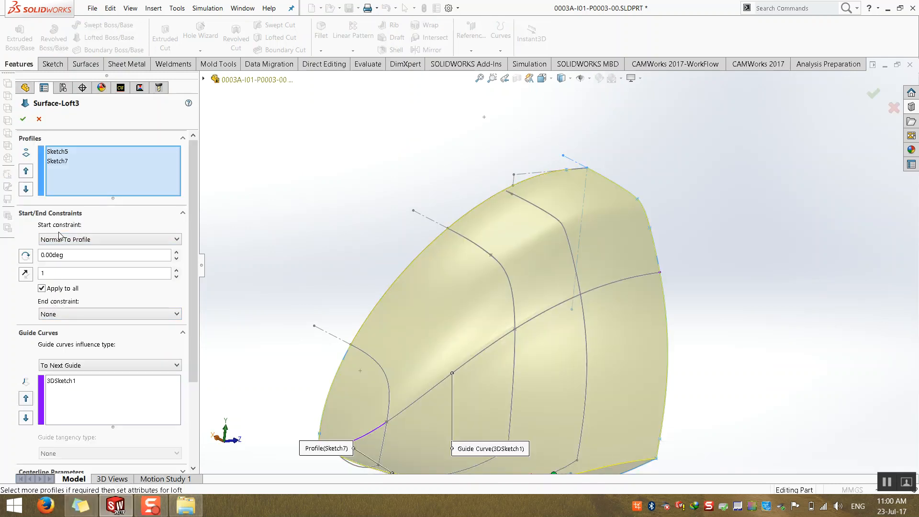
pyautogui.click(60, 213)
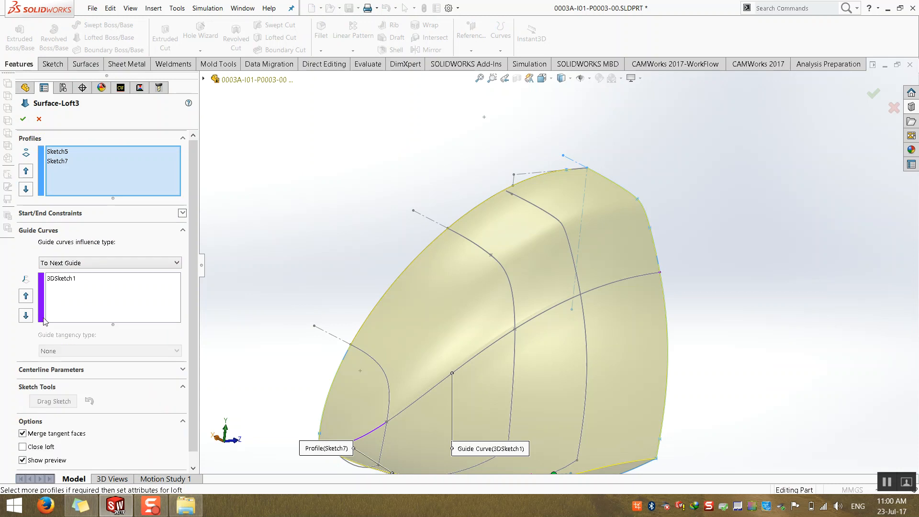
pyautogui.click(79, 264)
pyautogui.click(79, 297)
pyautogui.click(23, 118)
pyautogui.moveTo(463, 222); pyautogui.dragTo(461, 291, button='middle')
pyautogui.scroll(4, 431, 287)
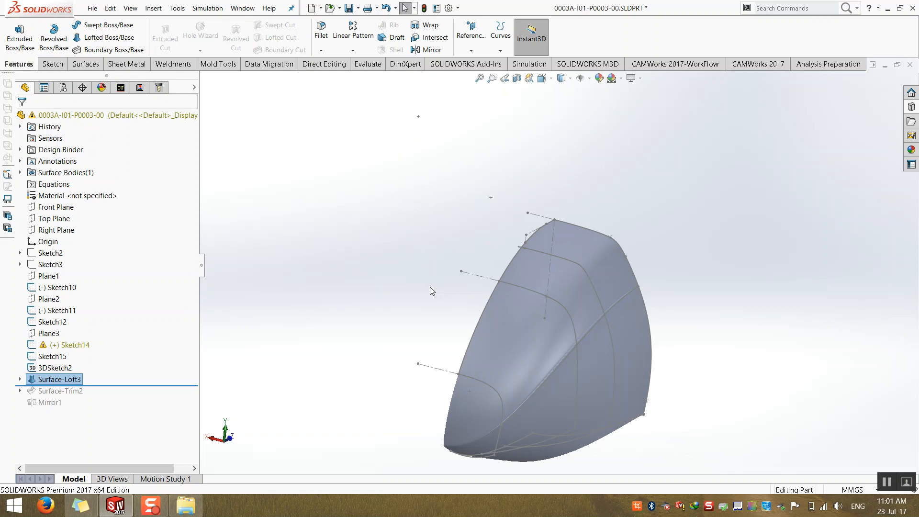
pyautogui.moveTo(433, 283); pyautogui.dragTo(537, 382, button='middle')
pyautogui.scroll(-3, 565, 338)
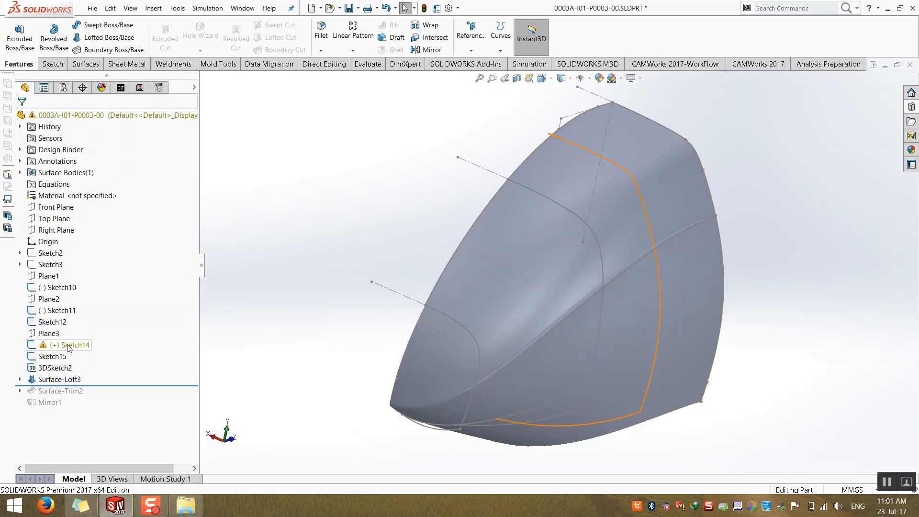
pyautogui.press('f')
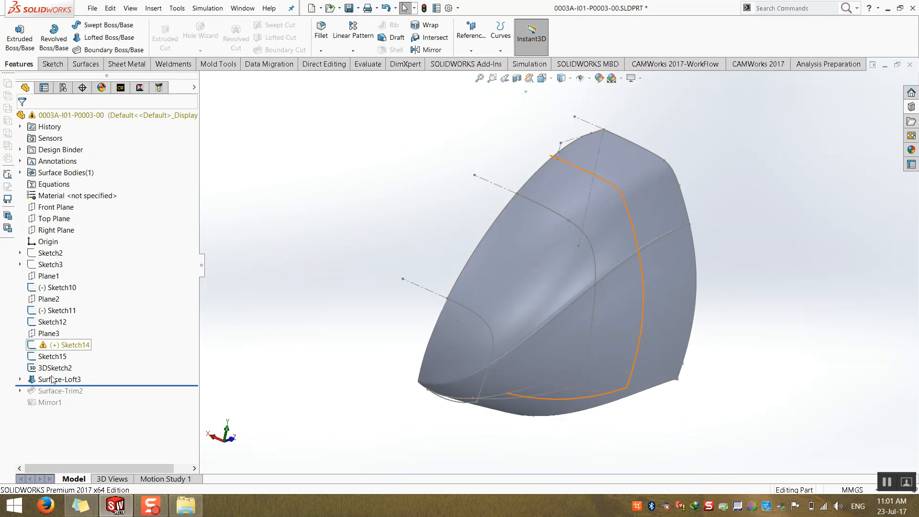
# Move the rollback bar below Mirror1 and examine the lofted surface from several sides
pyautogui.moveTo(139, 385); pyautogui.dragTo(139, 407)
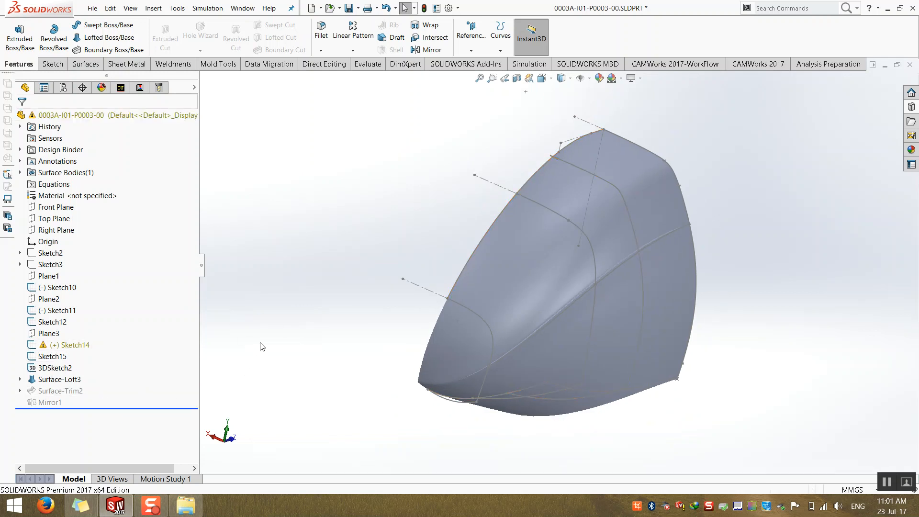
pyautogui.moveTo(346, 386); pyautogui.dragTo(298, 367, button='middle')
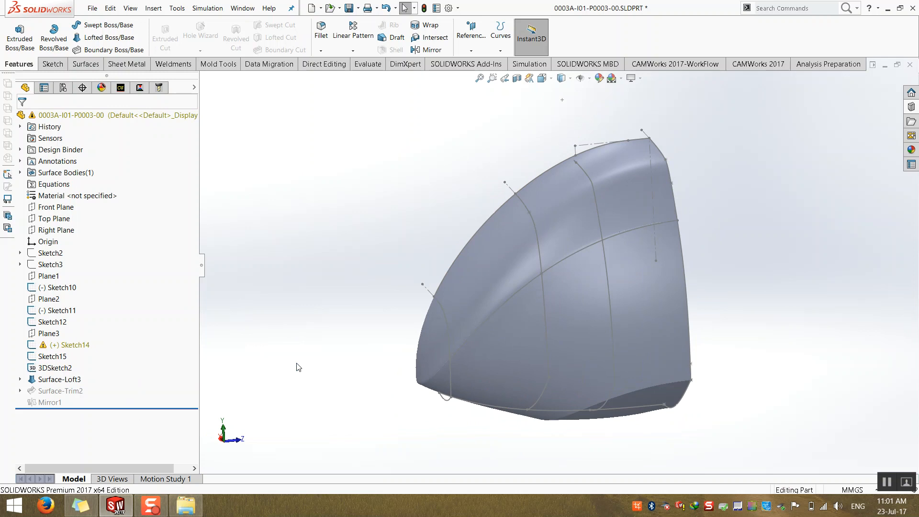
pyautogui.moveTo(289, 353); pyautogui.dragTo(563, 188, button='middle')
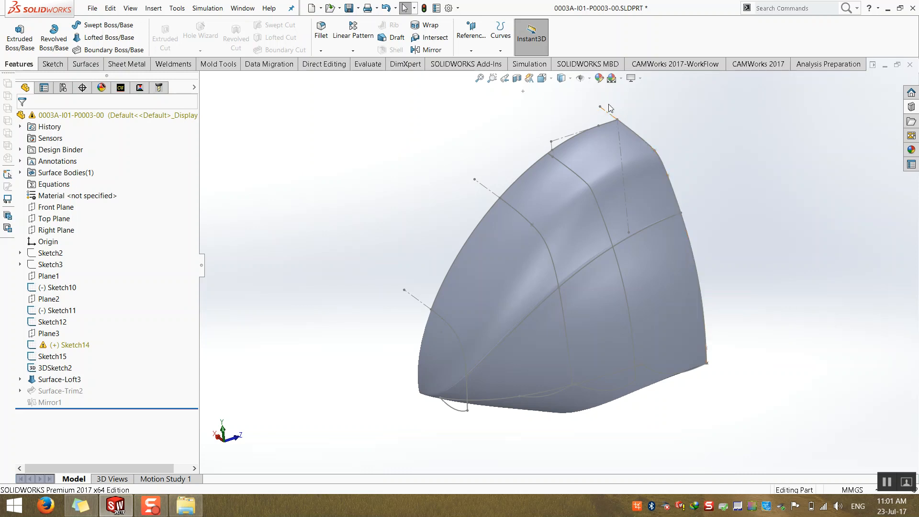
pyautogui.moveTo(614, 243); pyautogui.dragTo(592, 246, button='middle')
pyautogui.scroll(-1, 641, 209)
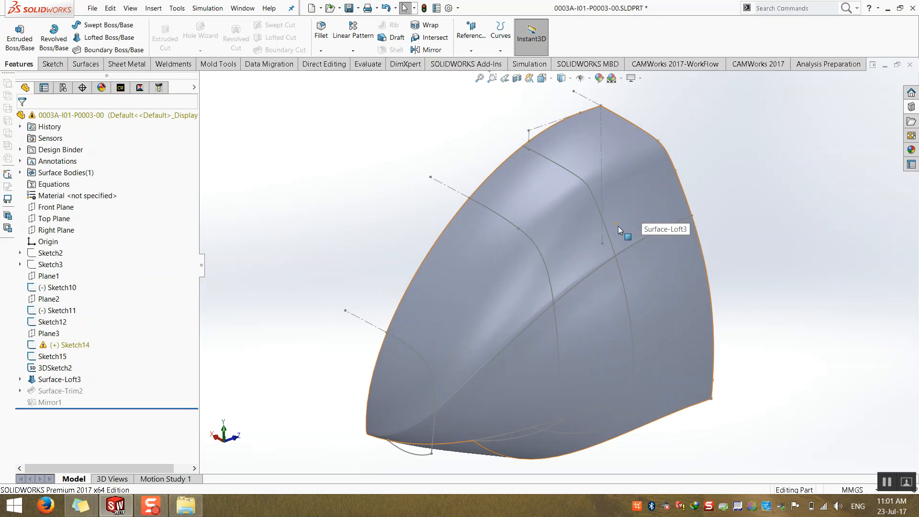
pyautogui.scroll(1, 598, 290)
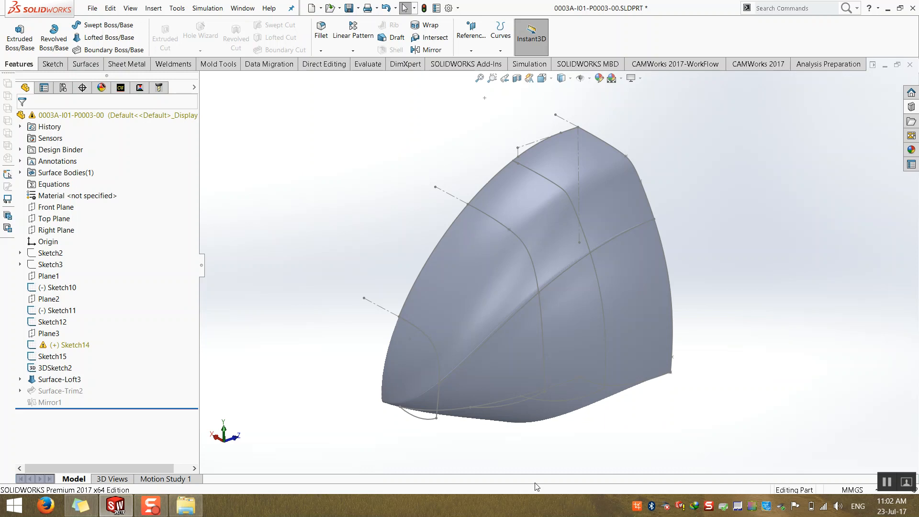
pyautogui.click(636, 507)
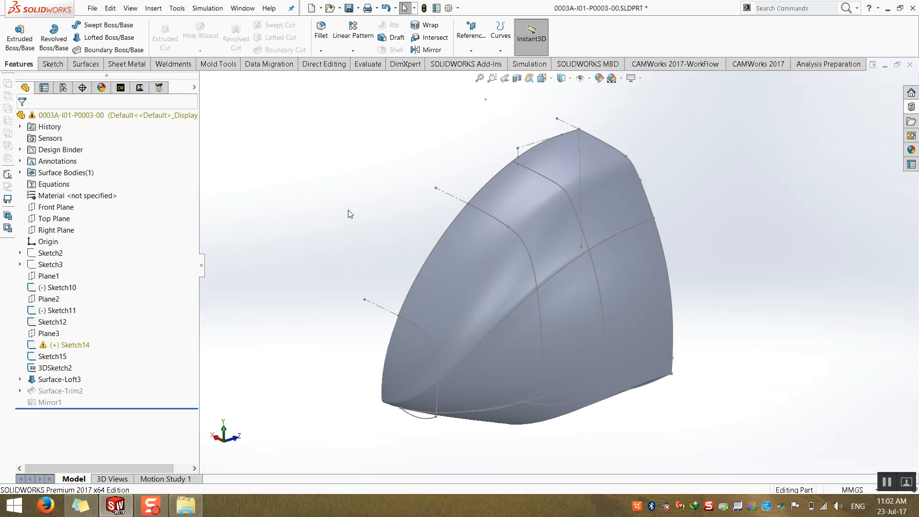
# Open Sketch14 for editing and delete the conflicting relation at the profile curve's end on the vertical centerline
pyautogui.rightClick(77, 348)
pyautogui.click(89, 233)
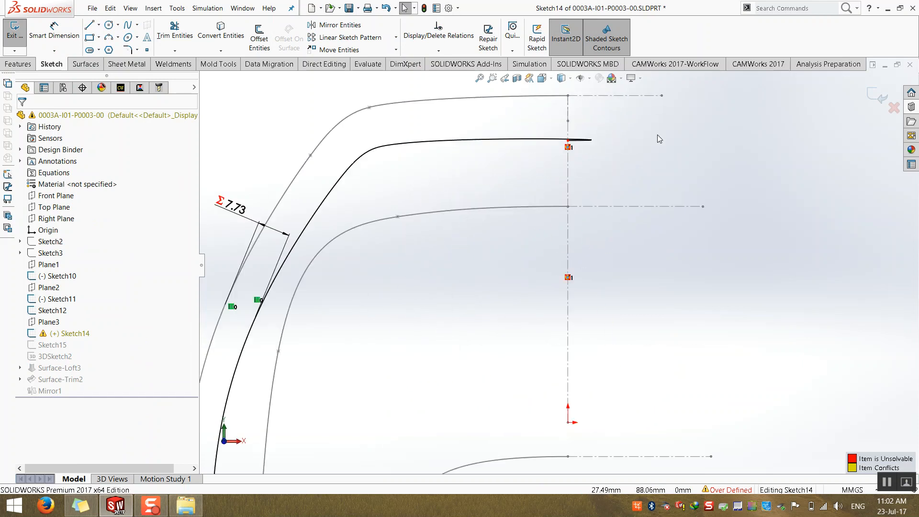
pyautogui.click(443, 226)
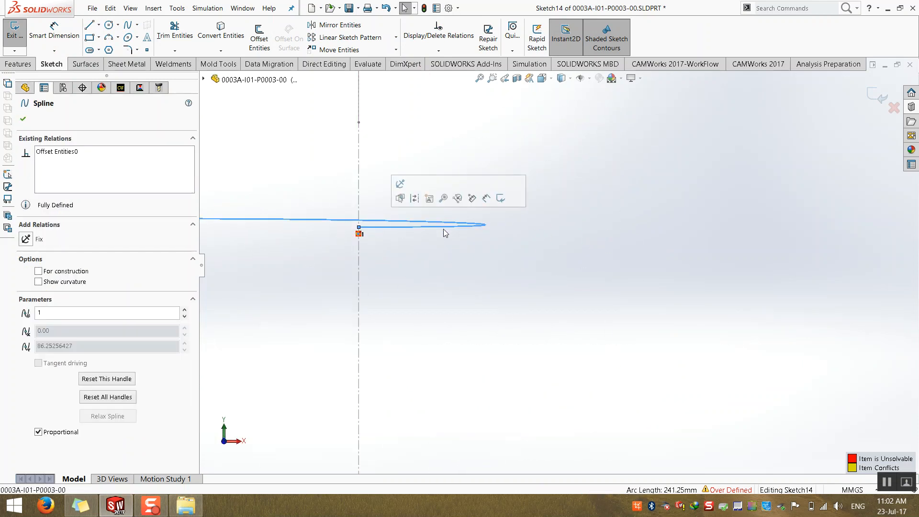
pyautogui.click(429, 236)
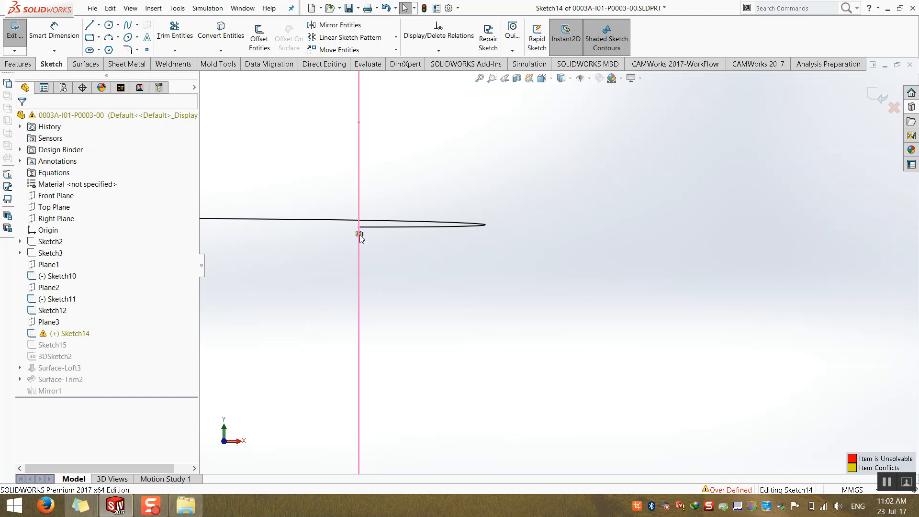
pyautogui.press('Delete')
pyautogui.scroll(12, 371, 186)
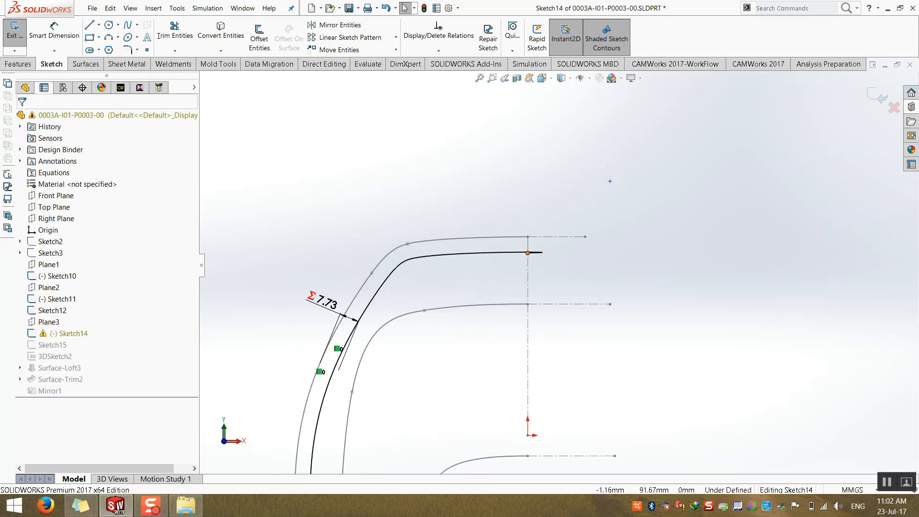
# Move the curve's free end in Sketch14 to about X -17.37 mm, Y 91.65 mm, and rebuild the part
pyautogui.click(527, 252)
pyautogui.scroll(-5, 534, 251)
pyautogui.click(482, 254)
pyautogui.moveTo(520, 255); pyautogui.dragTo(446, 258)
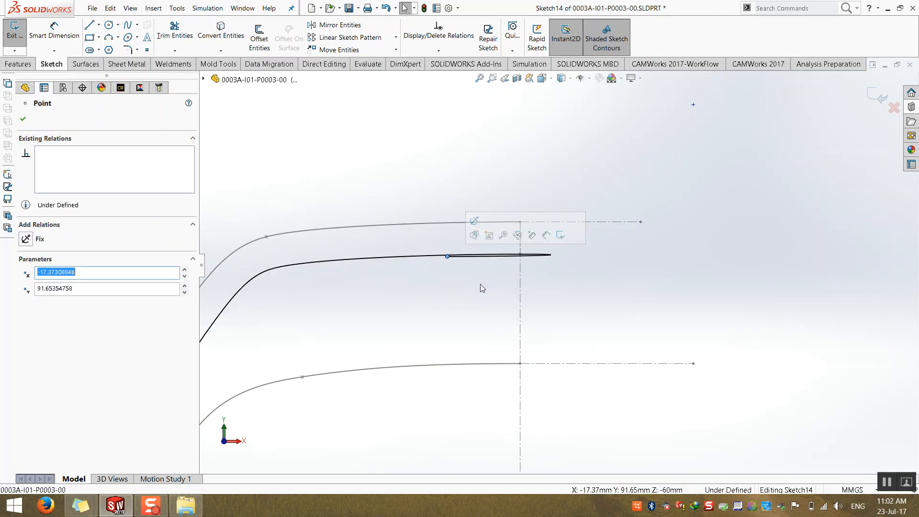
pyautogui.click(487, 288)
pyautogui.hotkey('ctrl', 'b')
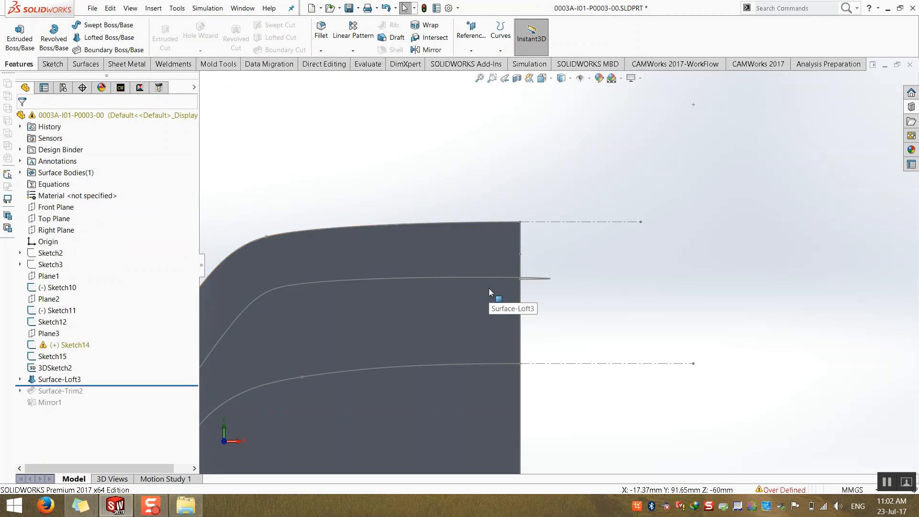
# Undo the latest Sketch14 and loft changes and 3DSketch2, back into the editing of Sketch15
pyautogui.hotkey('ctrl', 'z')
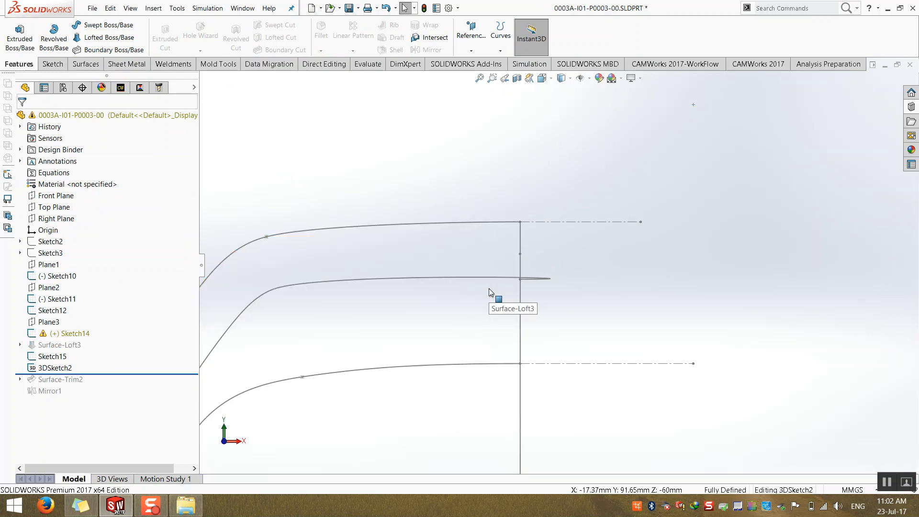
pyautogui.hotkey('ctrl', 'z')
pyautogui.hotkey('ctrl', 'z')
pyautogui.hotkey('ctrl', 'z')
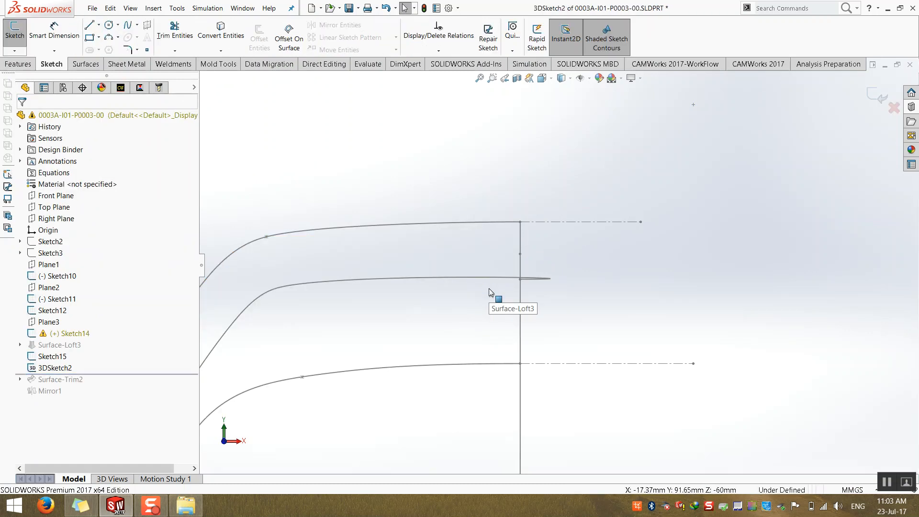
pyautogui.moveTo(598, 234)
pyautogui.mouseDown(button='middle')
pyautogui.moveTo(564, 308)
pyautogui.moveTo(513, 323)
pyautogui.moveTo(431, 373)
pyautogui.moveTo(441, 373)
pyautogui.mouseUp(button='middle')
pyautogui.hotkey('ctrl', 'z')
pyautogui.hotkey('ctrl', 'z')
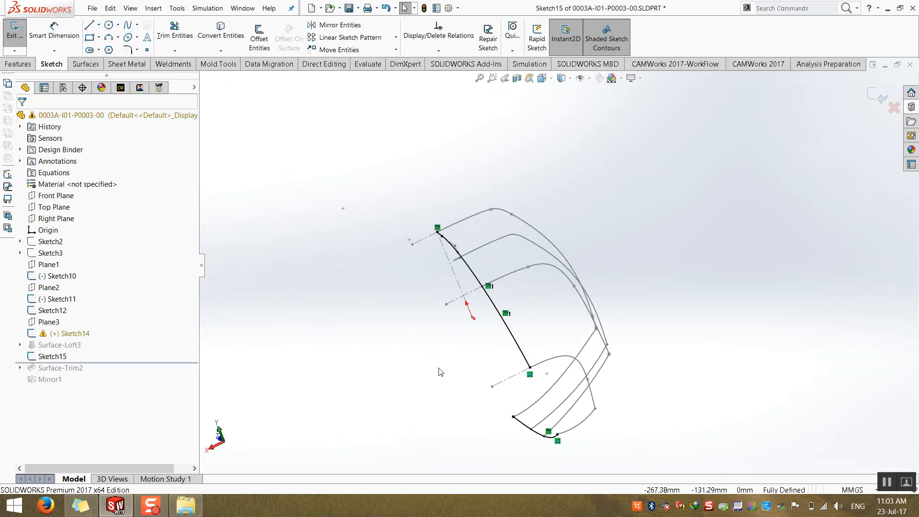
# Undo Sketch15's curves and relations and the sketch itself, back into the editing of Sketch14
pyautogui.hotkey('ctrl', 'z')
pyautogui.hotkey('ctrl', 'z')
pyautogui.hotkey('ctrl', 'z')
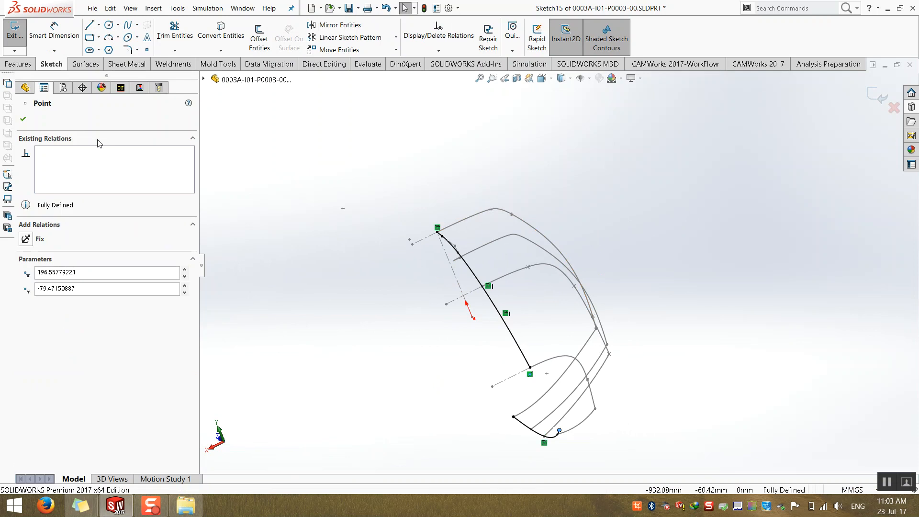
pyautogui.hotkey('ctrl', 'z')
pyautogui.hotkey('ctrl', 'z')
pyautogui.hotkey('ctrl', 'z')
pyautogui.hotkey('ctrl', 'z')
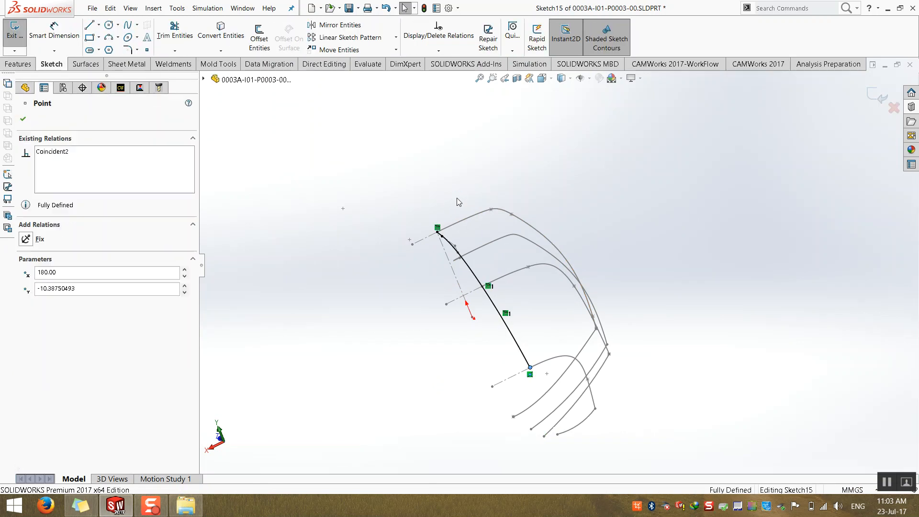
pyautogui.hotkey('ctrl', 'z')
pyautogui.moveTo(457, 256); pyautogui.dragTo(482, 237, button='middle')
pyautogui.hotkey('ctrl', 'z')
pyautogui.hotkey('ctrl', 'z')
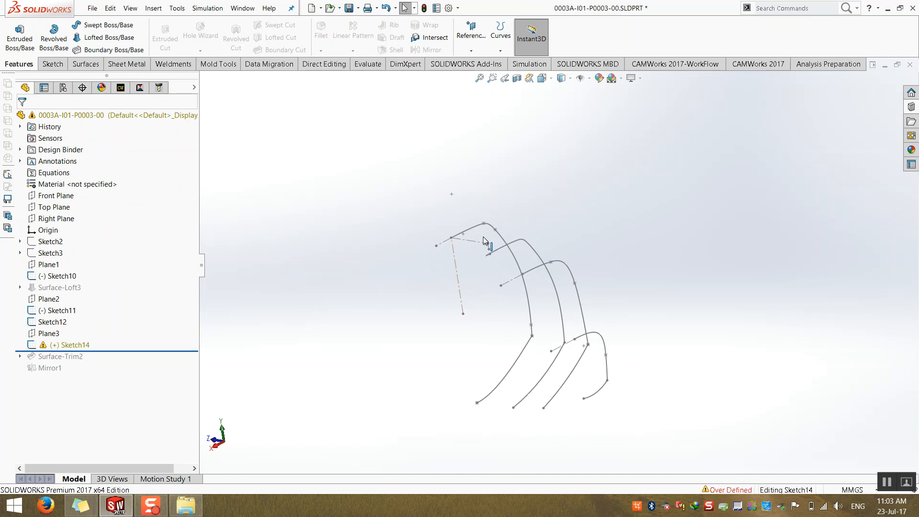
pyautogui.moveTo(476, 264); pyautogui.dragTo(464, 258, button='middle')
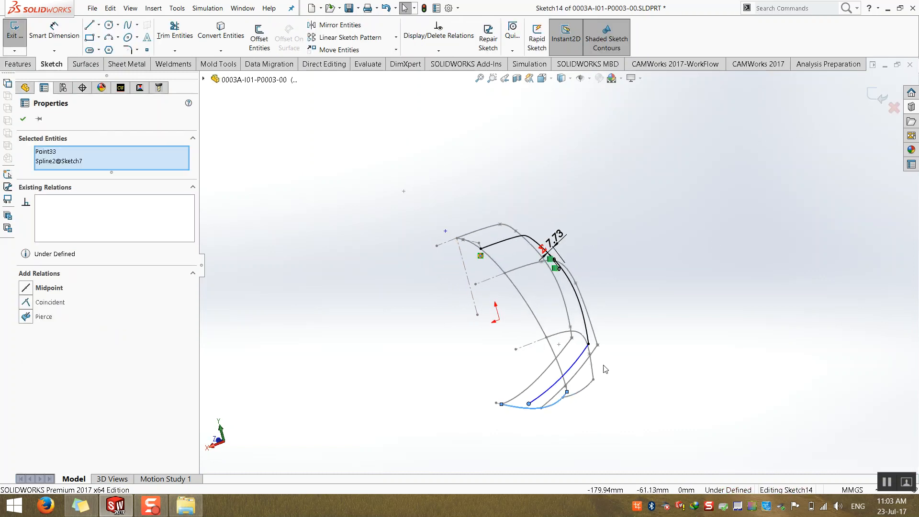
# Check the free lower end of Sketch14's profile curve and show Sketch7 from under Surface-Loft3 as its reference
pyautogui.scroll(-3, 517, 345)
pyautogui.moveTo(518, 346); pyautogui.dragTo(529, 383, button='middle')
pyautogui.click(529, 383)
pyautogui.click(515, 337)
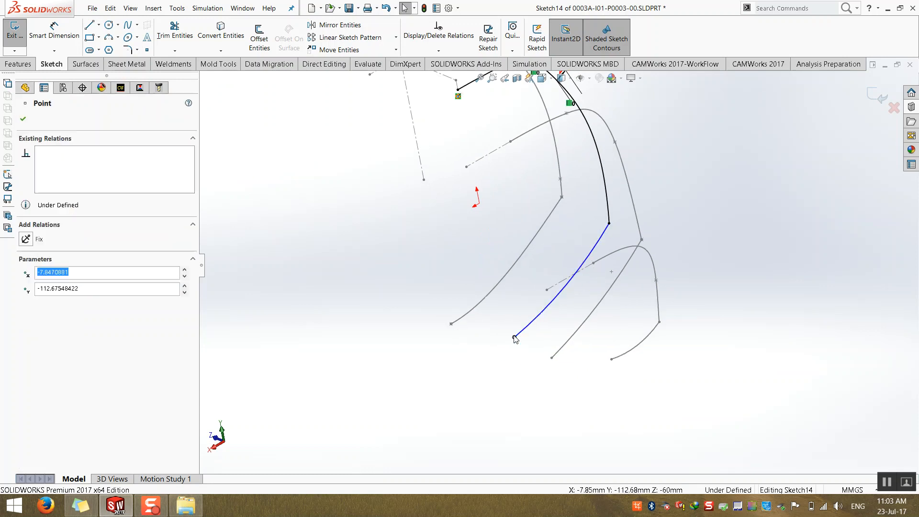
pyautogui.click(22, 119)
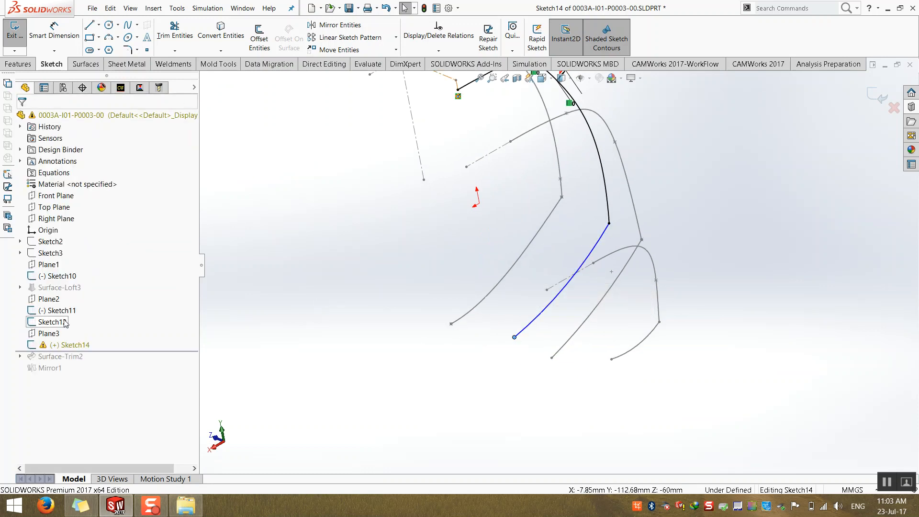
pyautogui.click(20, 287)
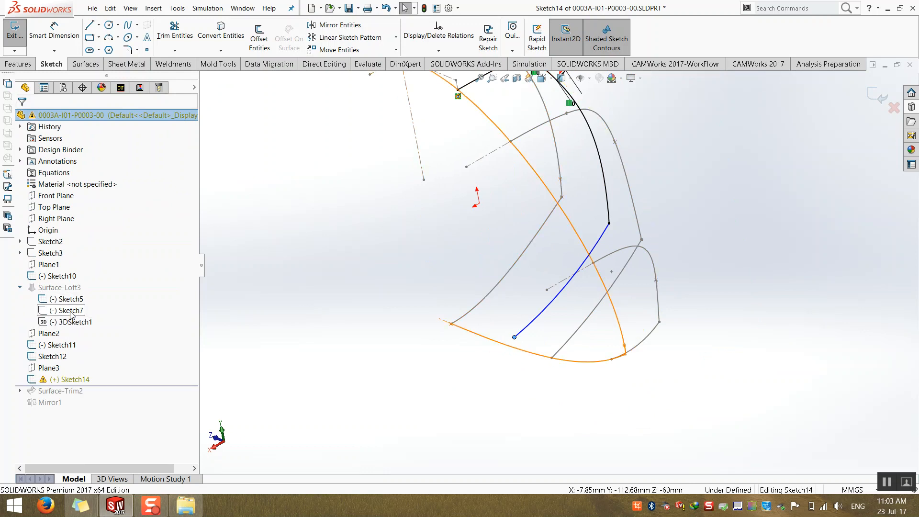
pyautogui.rightClick(71, 310)
pyautogui.click(73, 294)
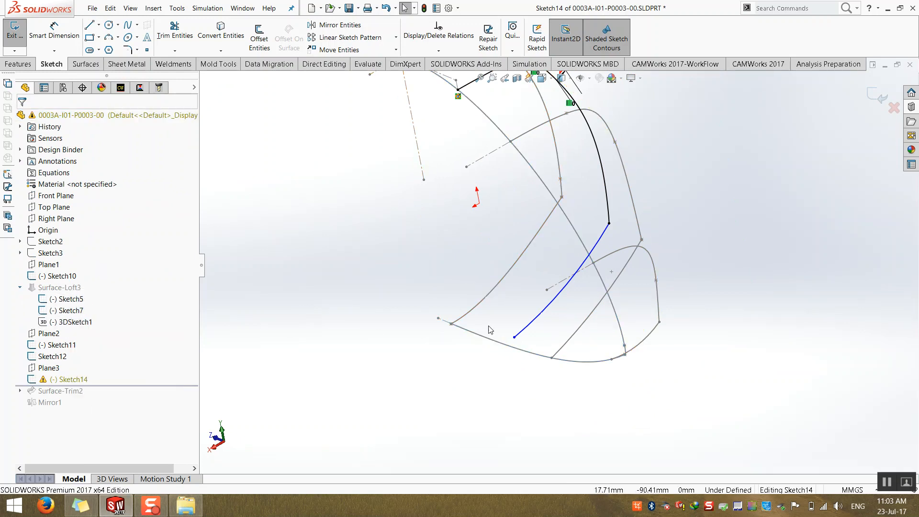
# Add a Pierce relation between the free lower end of Sketch14's profile curve and Sketch7's spline, and finish editing the sketch
pyautogui.click(513, 337)
pyautogui.keyDown('ctrl'); pyautogui.click(515, 351); pyautogui.keyUp('ctrl')
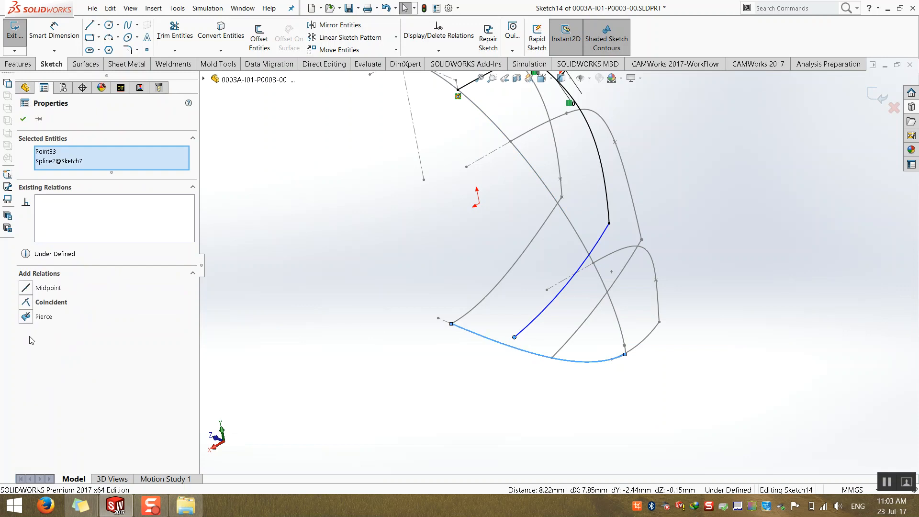
pyautogui.click(25, 315)
pyautogui.click(310, 350)
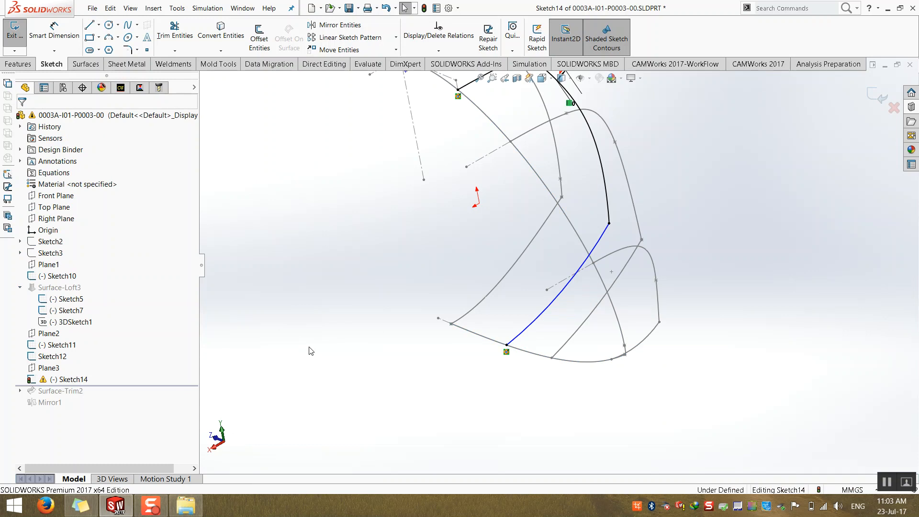
pyautogui.moveTo(308, 332)
pyautogui.mouseDown(button='middle')
pyautogui.moveTo(451, 277)
pyautogui.moveTo(302, 318)
pyautogui.moveTo(308, 341)
pyautogui.mouseUp(button='middle')
pyautogui.moveTo(488, 306)
pyautogui.mouseDown(button='middle')
pyautogui.moveTo(666, 247)
pyautogui.moveTo(676, 293)
pyautogui.moveTo(917, 115)
pyautogui.mouseUp(button='middle')
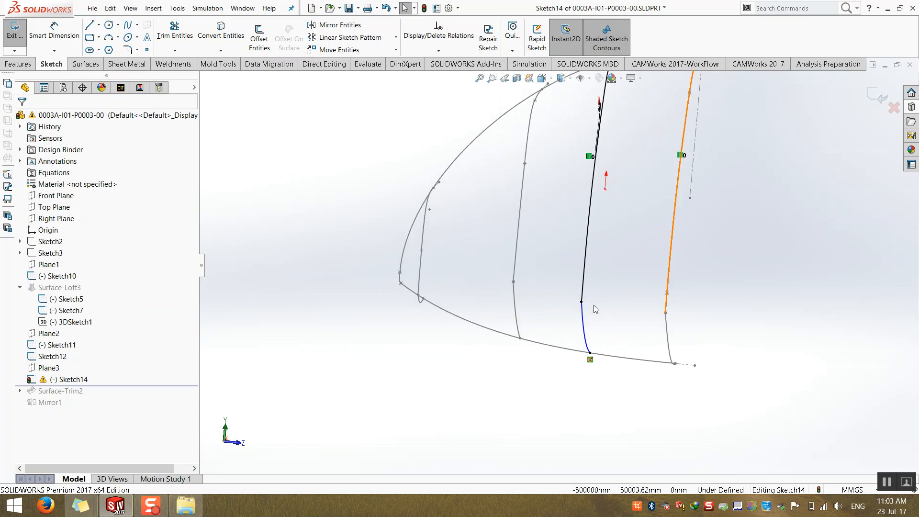
pyautogui.click(877, 95)
# Roll the feature history forward past Mirror1 and close the part, saving all modified documents
pyautogui.moveTo(830, 128)
pyautogui.mouseDown(button='middle')
pyautogui.moveTo(769, 236)
pyautogui.moveTo(661, 240)
pyautogui.moveTo(611, 275)
pyautogui.moveTo(623, 281)
pyautogui.mouseUp(button='middle')
pyautogui.scroll(-3, 591, 251)
pyautogui.moveTo(538, 259)
pyautogui.mouseDown(button='middle')
pyautogui.moveTo(504, 267)
pyautogui.moveTo(506, 283)
pyautogui.mouseUp(button='middle')
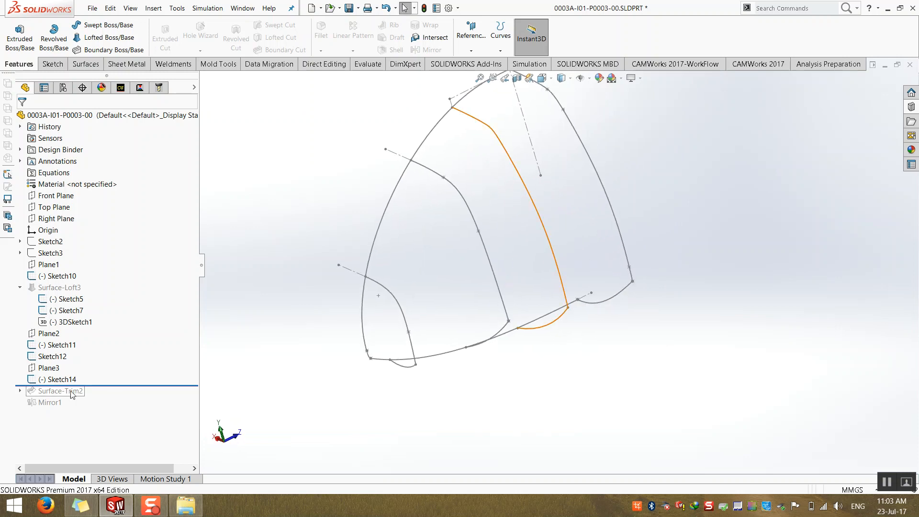
pyautogui.moveTo(123, 386); pyautogui.dragTo(117, 410)
pyautogui.moveTo(368, 333); pyautogui.dragTo(340, 339, button='middle')
pyautogui.scroll(3, 433, 153)
pyautogui.scroll(-5, 390, 162)
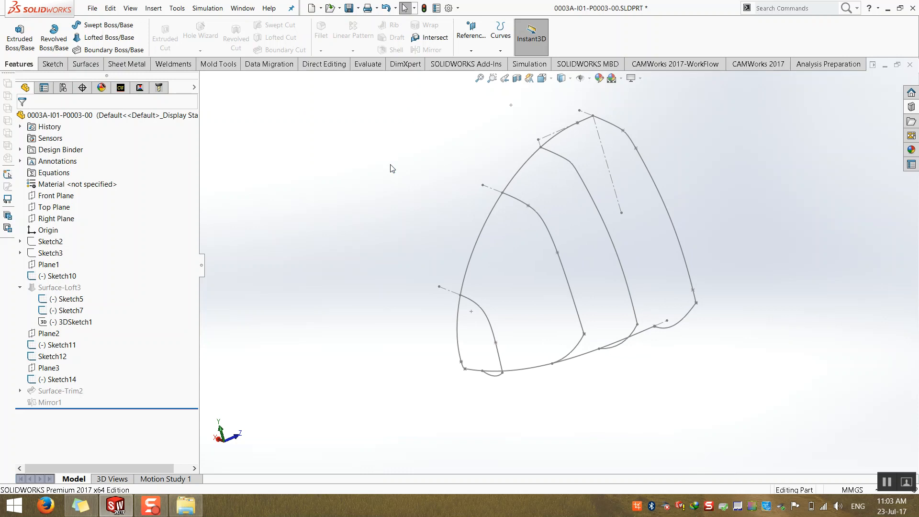
pyautogui.click(909, 64)
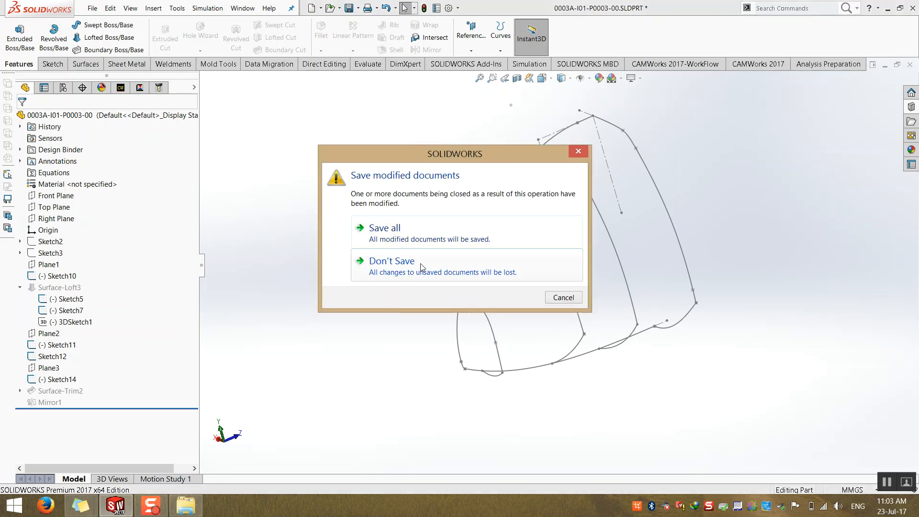
pyautogui.click(416, 232)
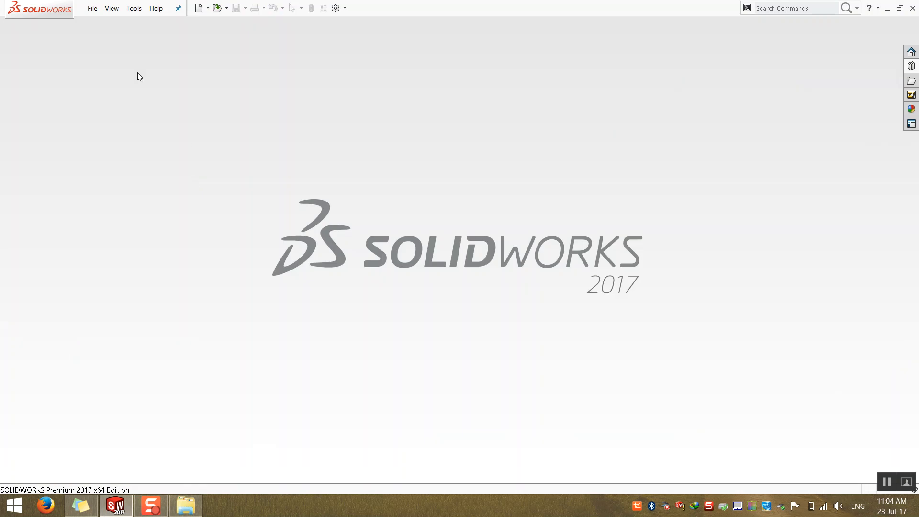
# Create a new part document from the Part template
pyautogui.click(92, 8)
pyautogui.click(103, 22)
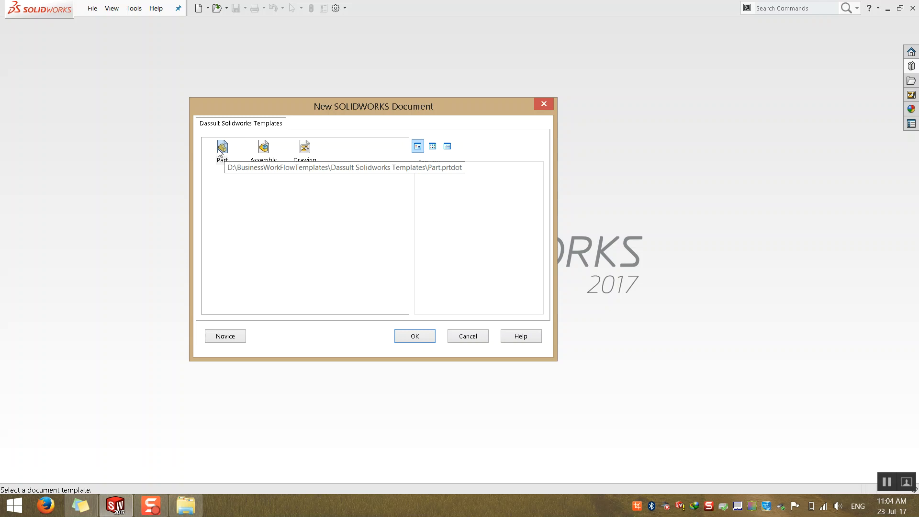
pyautogui.doubleClick(221, 148)
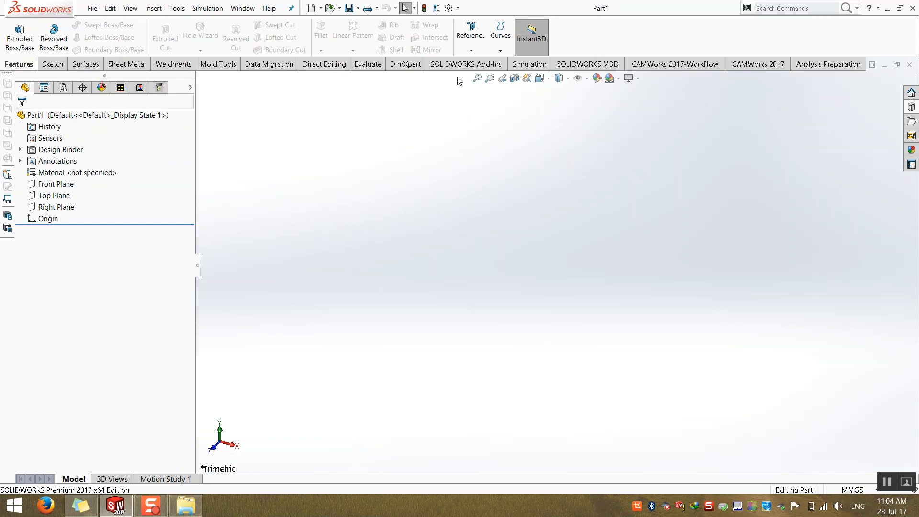
# Sketch a circle of about 92.5 mm radius centred on the origin on the Top Plane
pyautogui.click(53, 64)
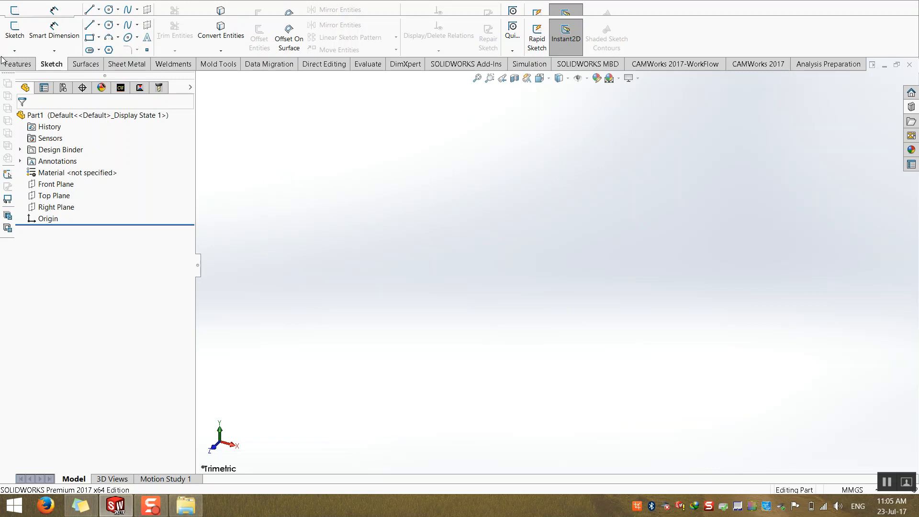
pyautogui.click(15, 29)
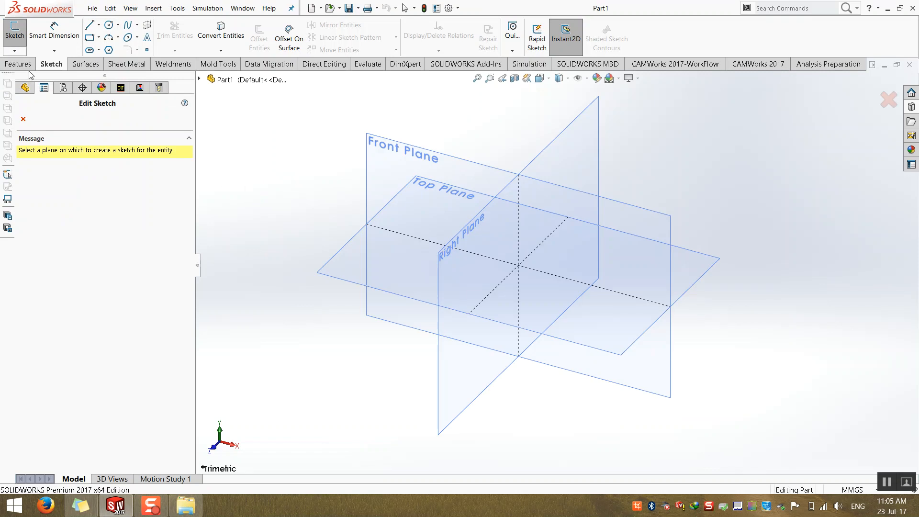
pyautogui.click(351, 260)
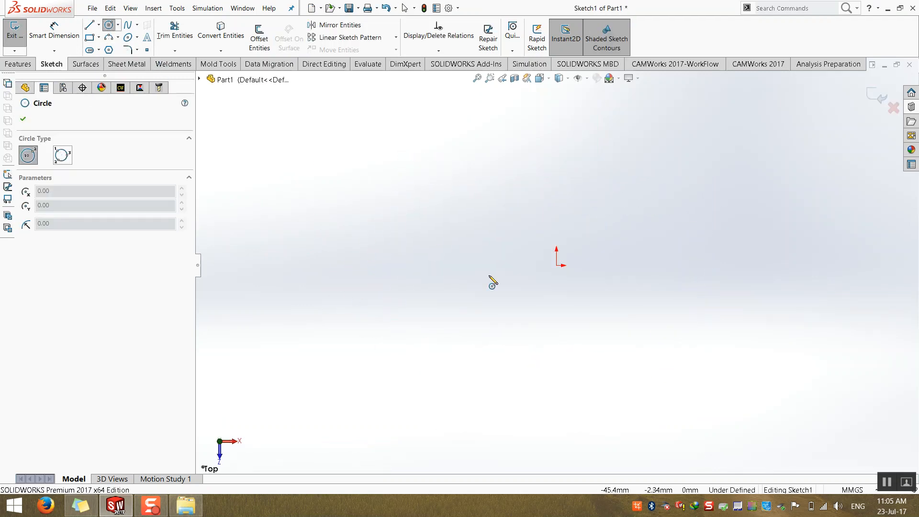
pyautogui.click(556, 265)
pyautogui.click(438, 375)
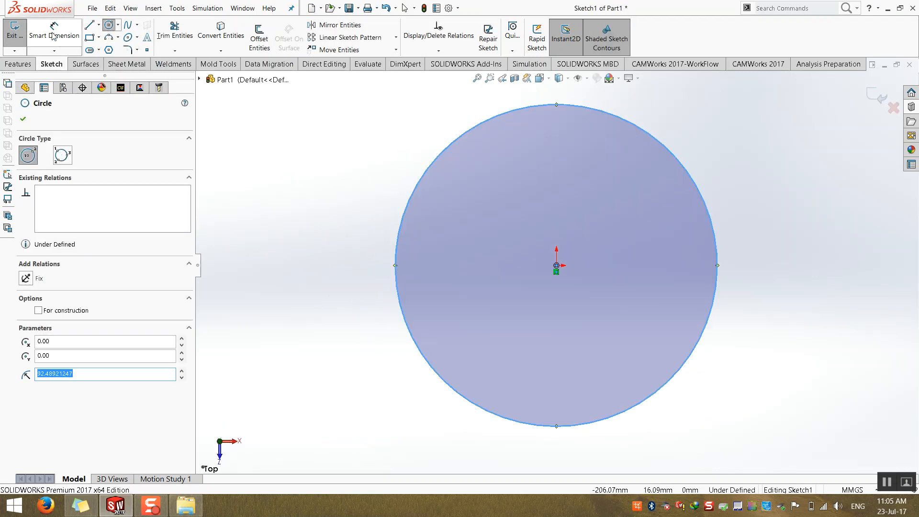
# Dimension the circle's diameter at 3000 mm and finish the sketch
pyautogui.click(54, 34)
pyautogui.click(395, 260)
pyautogui.click(348, 255)
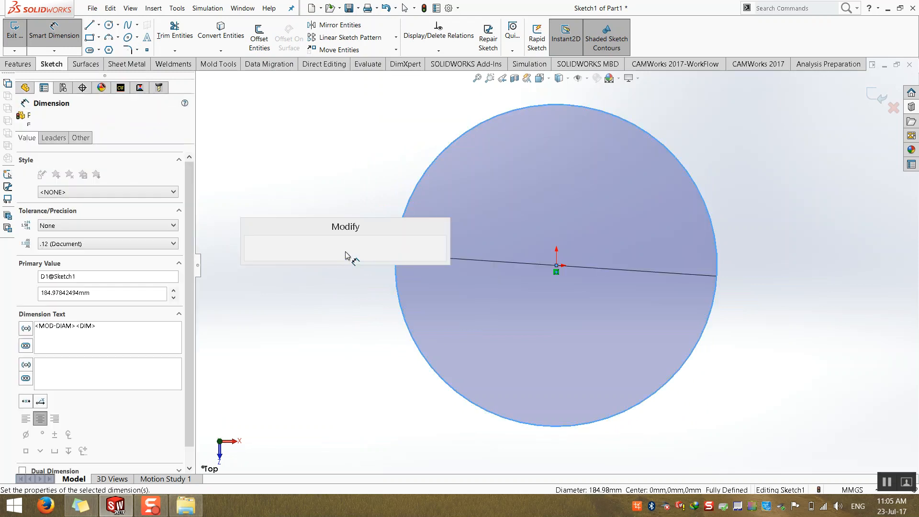
pyautogui.write('300')
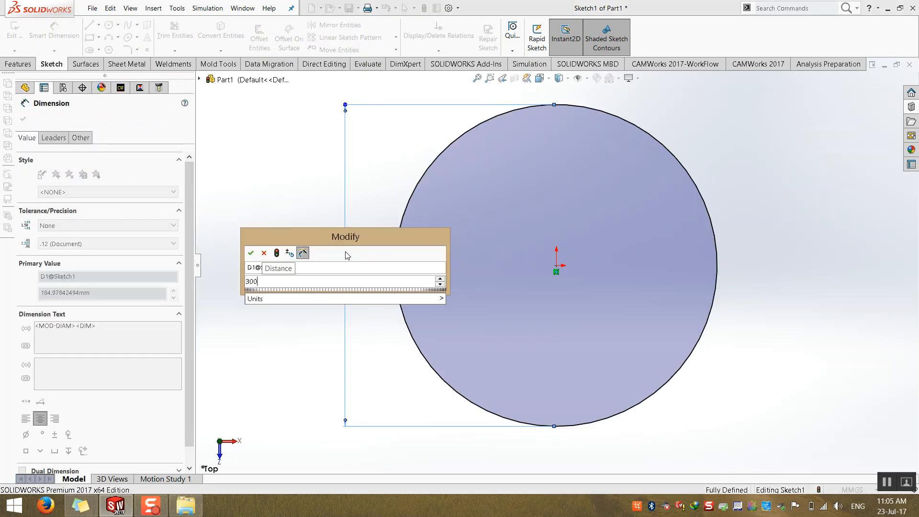
pyautogui.write('0')
pyautogui.press('Return')
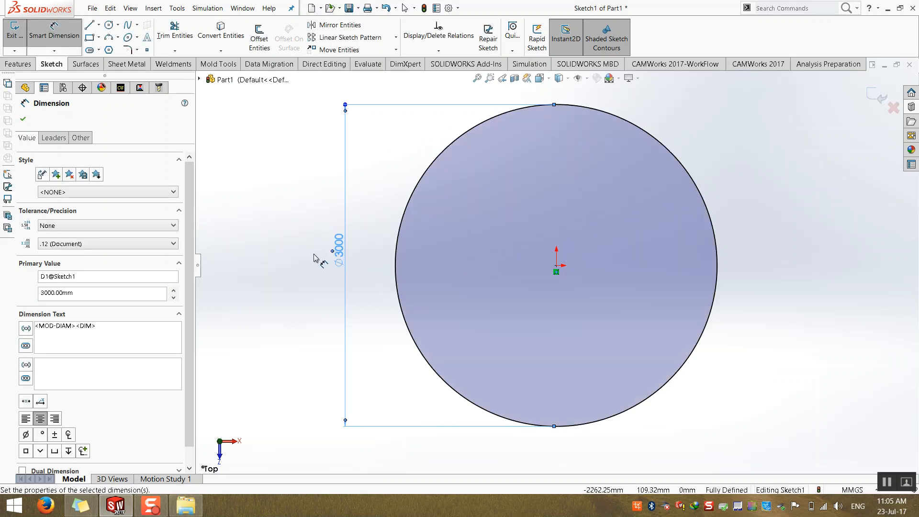
pyautogui.click(314, 258)
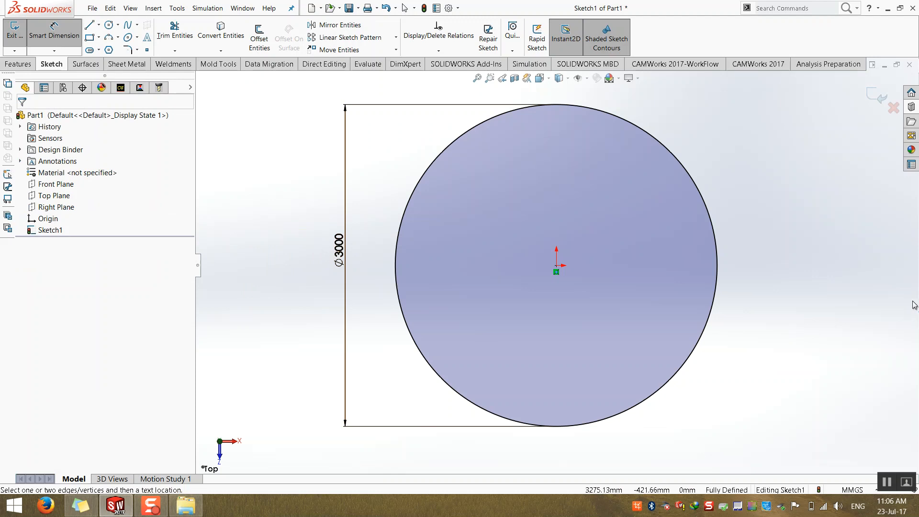
pyautogui.click(874, 95)
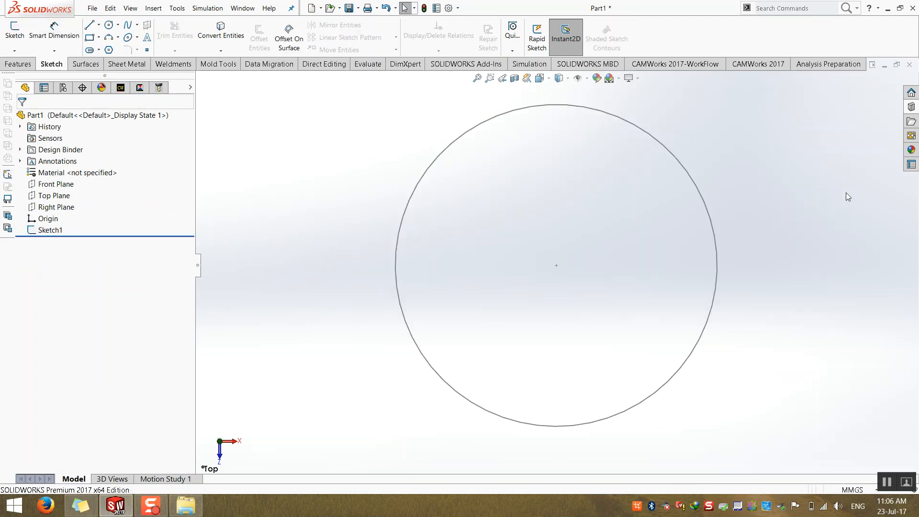
# Start a Helix and Spiral curve from the circle sketch on the Top Plane and inspect its preview from several angles
pyautogui.hotkey('ctrl', '7')
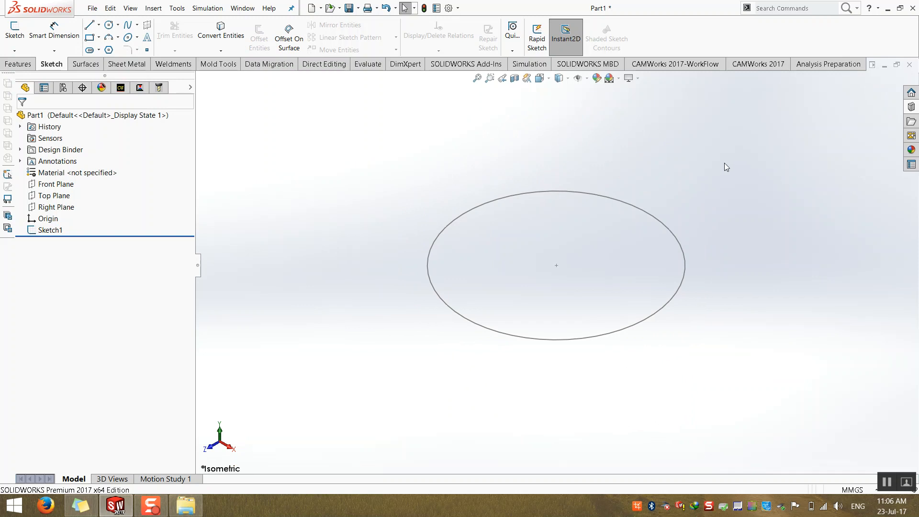
pyautogui.click(15, 65)
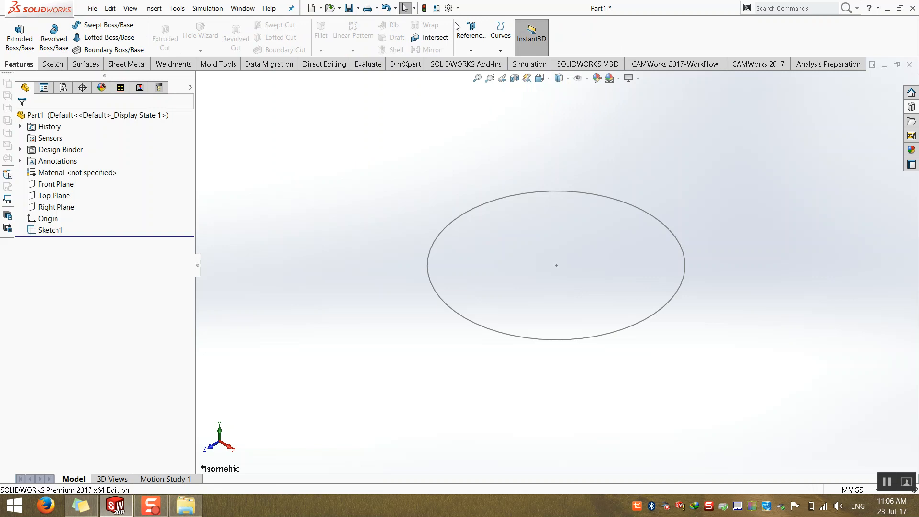
pyautogui.click(500, 51)
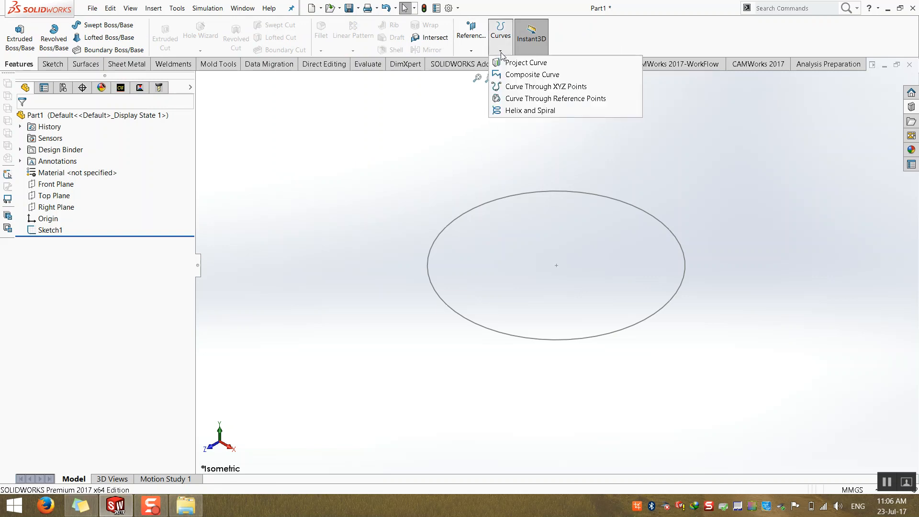
pyautogui.click(517, 111)
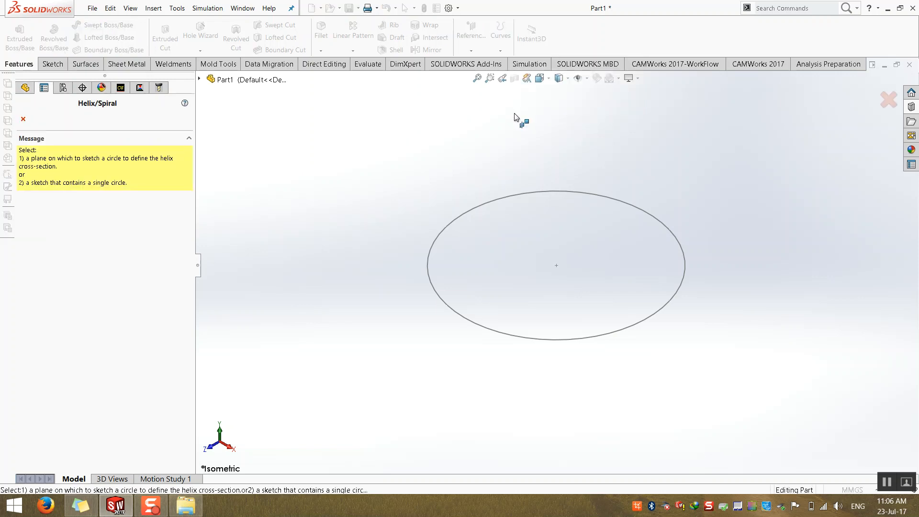
pyautogui.click(503, 198)
pyautogui.moveTo(496, 213); pyautogui.dragTo(532, 308, button='middle')
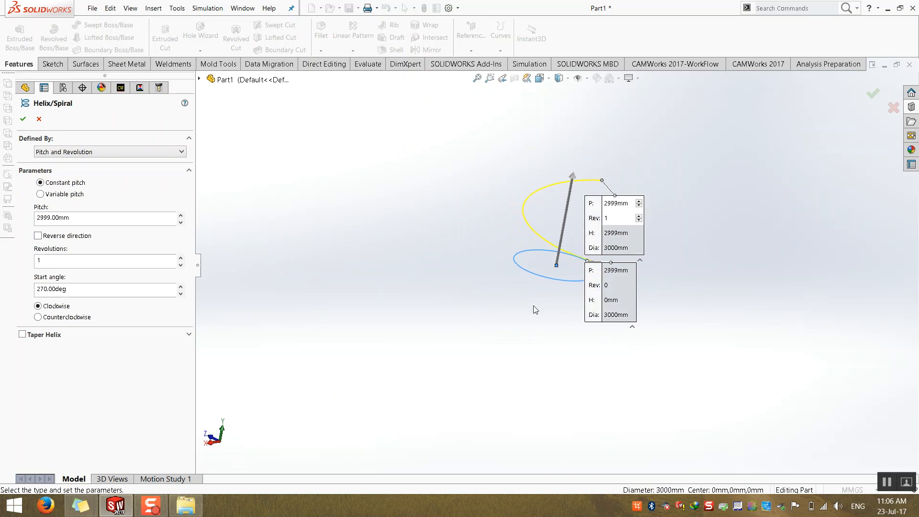
pyautogui.moveTo(607, 213); pyautogui.dragTo(447, 239, button='middle')
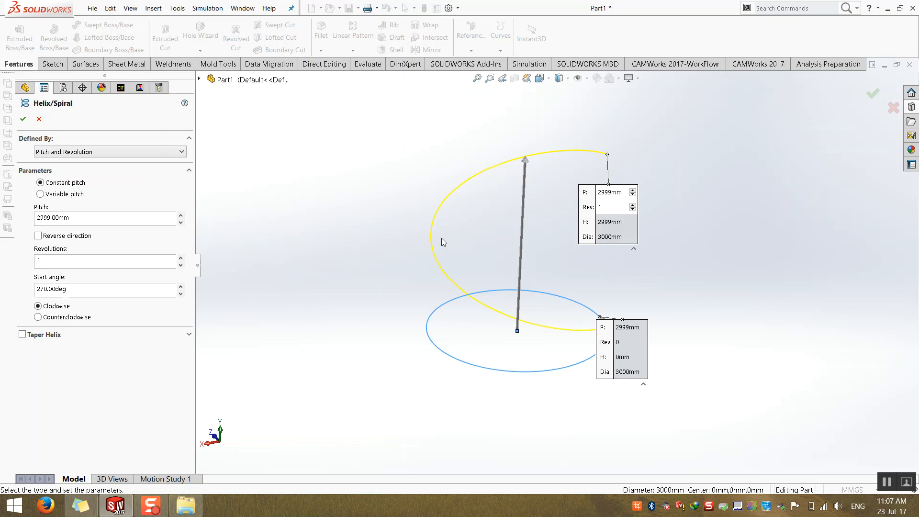
pyautogui.moveTo(409, 227); pyautogui.dragTo(400, 243, button='middle')
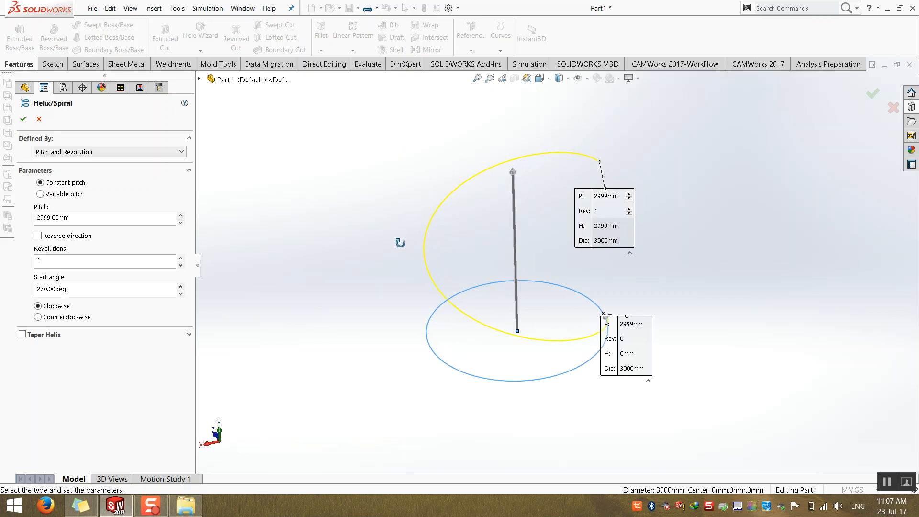